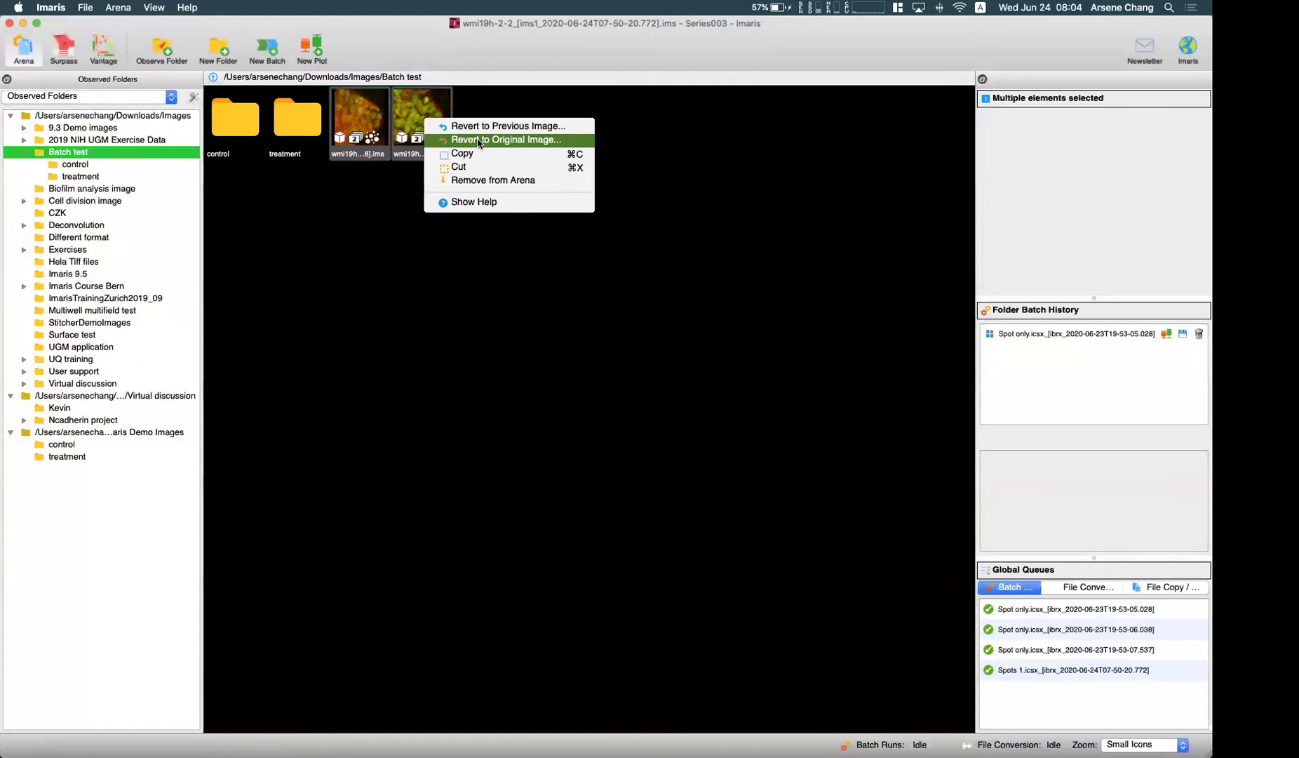
# Dismiss the image options and open the treatment folder inside Batch test
pyautogui.click(656, 433)
pyautogui.click(286, 122)
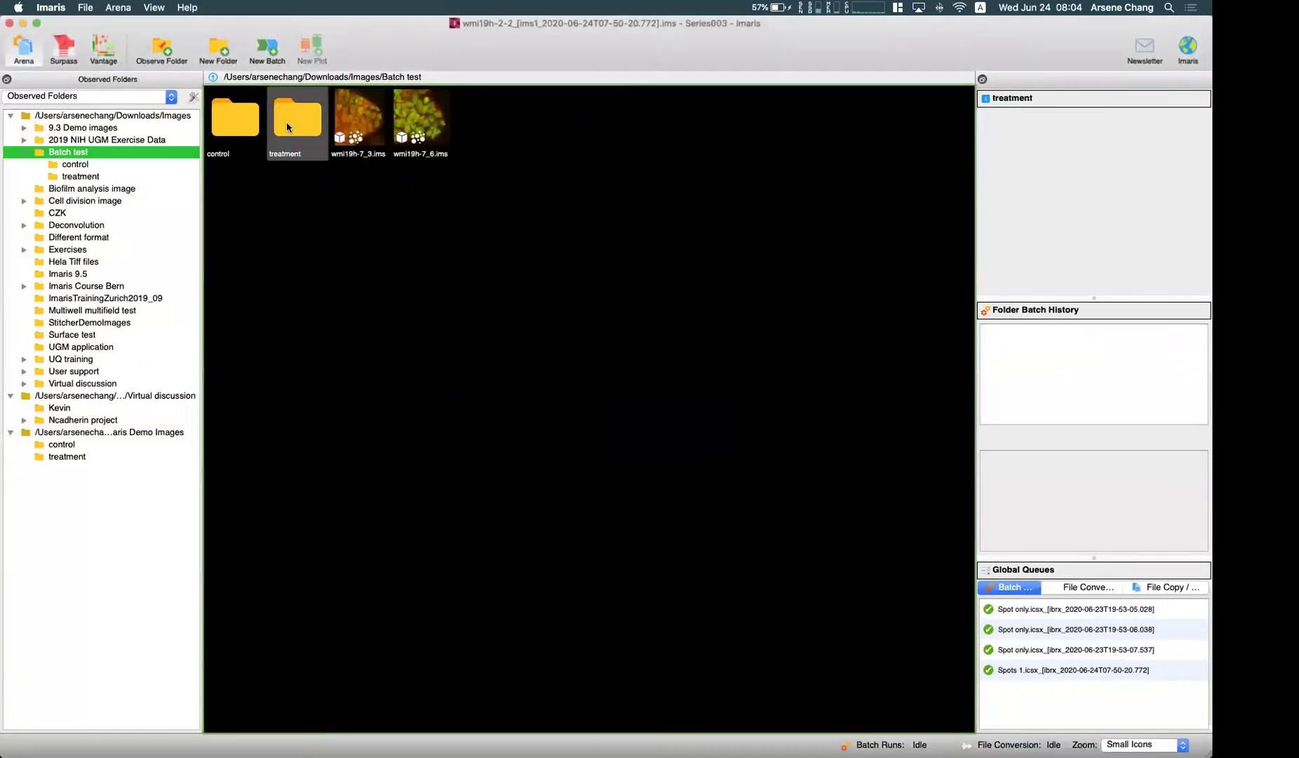
pyautogui.press('Left')
pyautogui.press('Right')
pyautogui.press('Left')
pyautogui.press('Right')
pyautogui.press('Left')
pyautogui.doubleClick(293, 130)
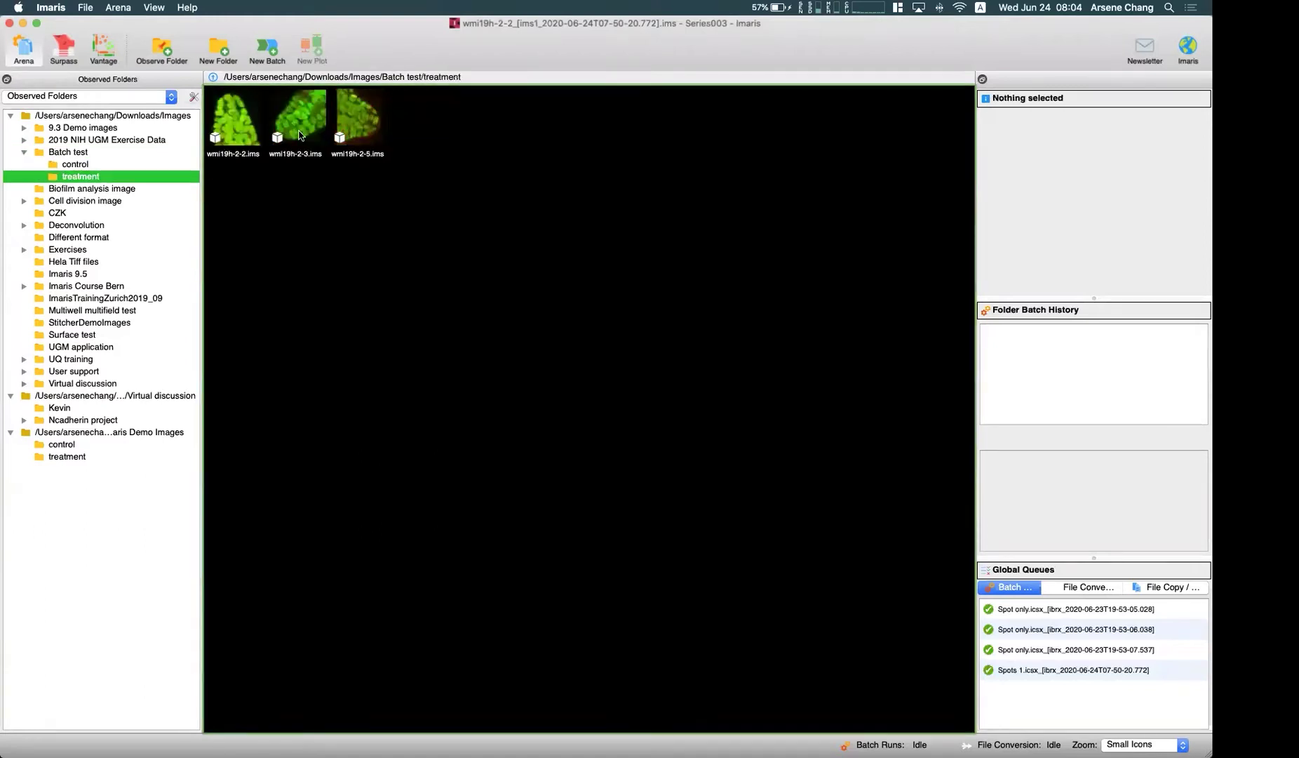
# Look through the images in the treatment and control folders of Batch test, finishing in the treatment folder
pyautogui.click(251, 130)
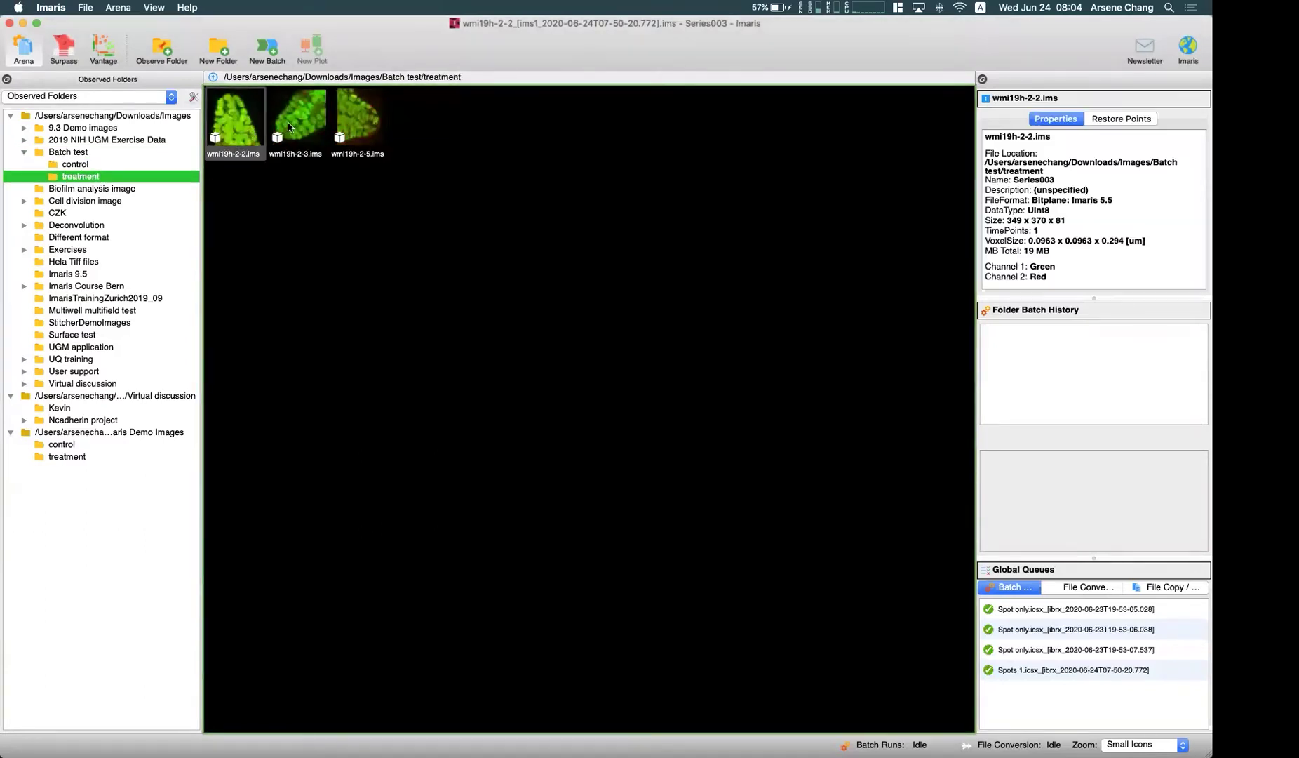
pyautogui.click(348, 130)
pyautogui.keyDown('shift'); pyautogui.click(296, 132); pyautogui.keyUp('shift')
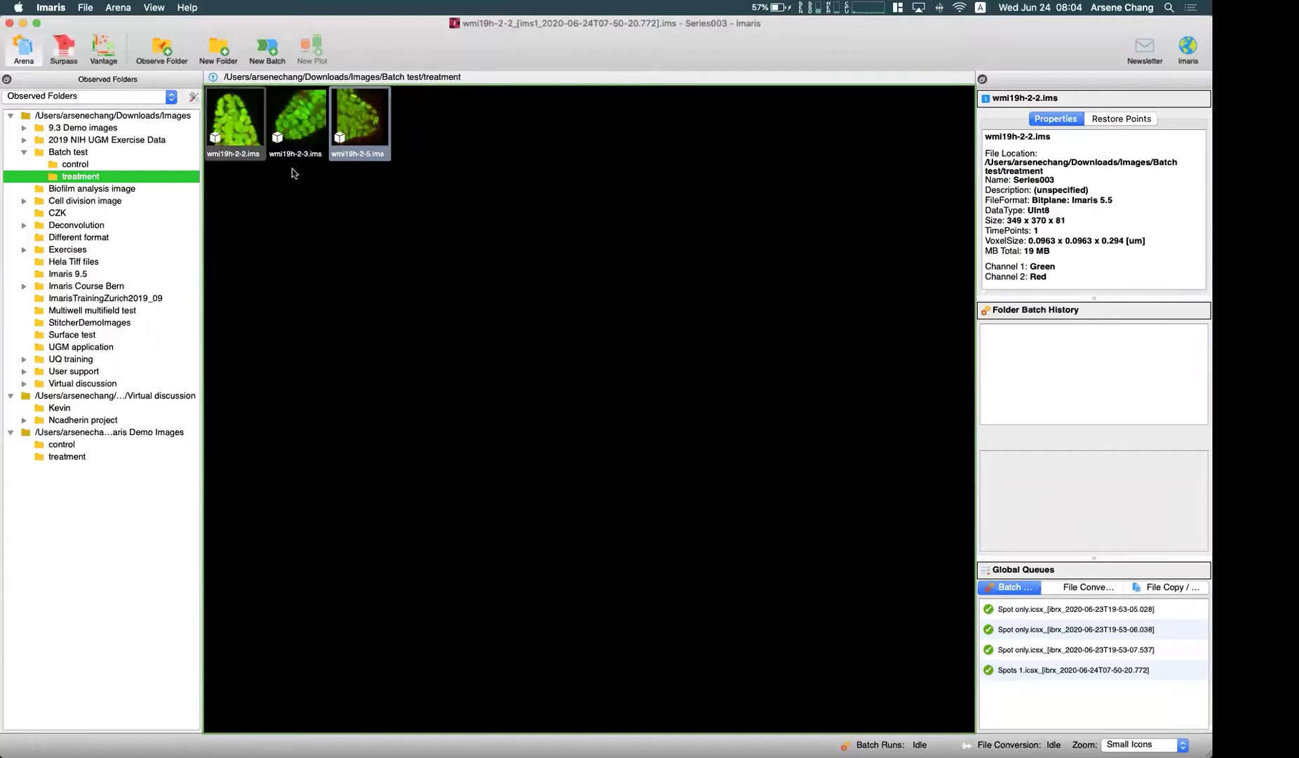
pyautogui.click(307, 188)
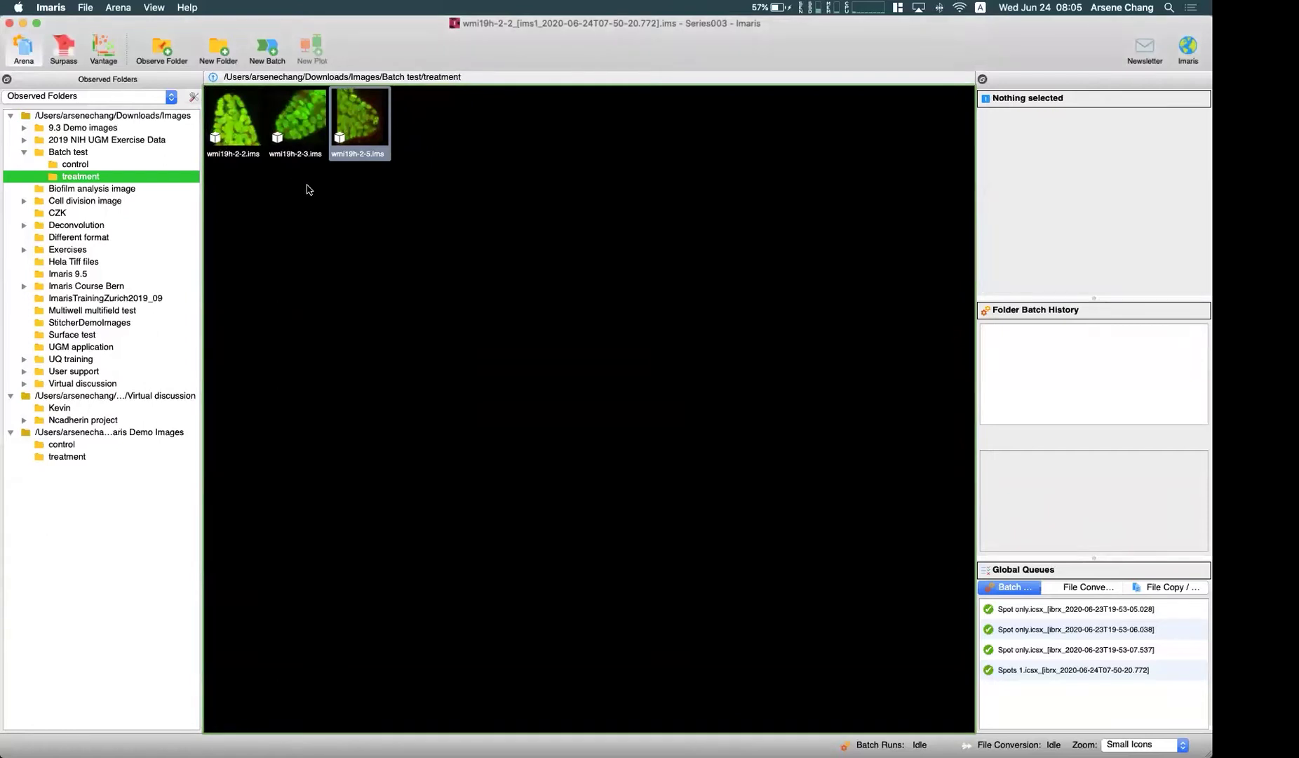
pyautogui.click(99, 166)
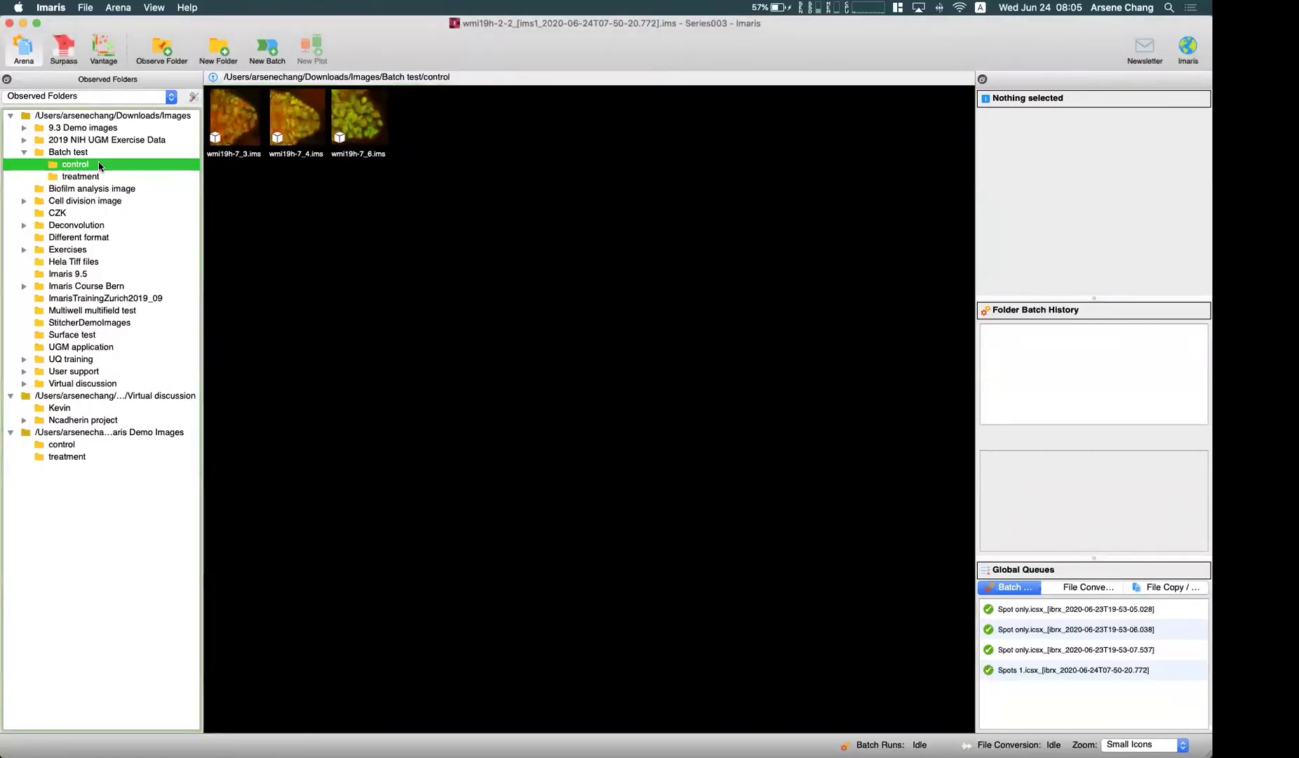
pyautogui.click(113, 178)
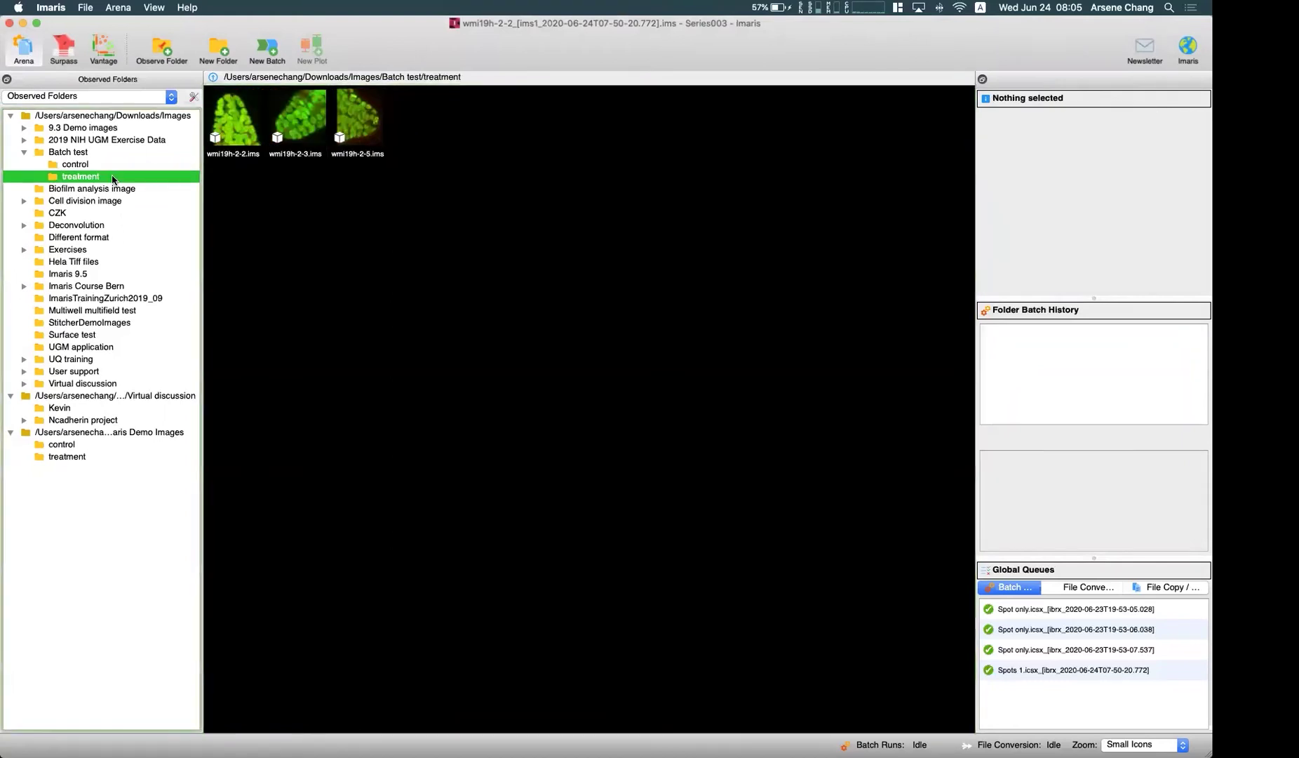
pyautogui.click(226, 121)
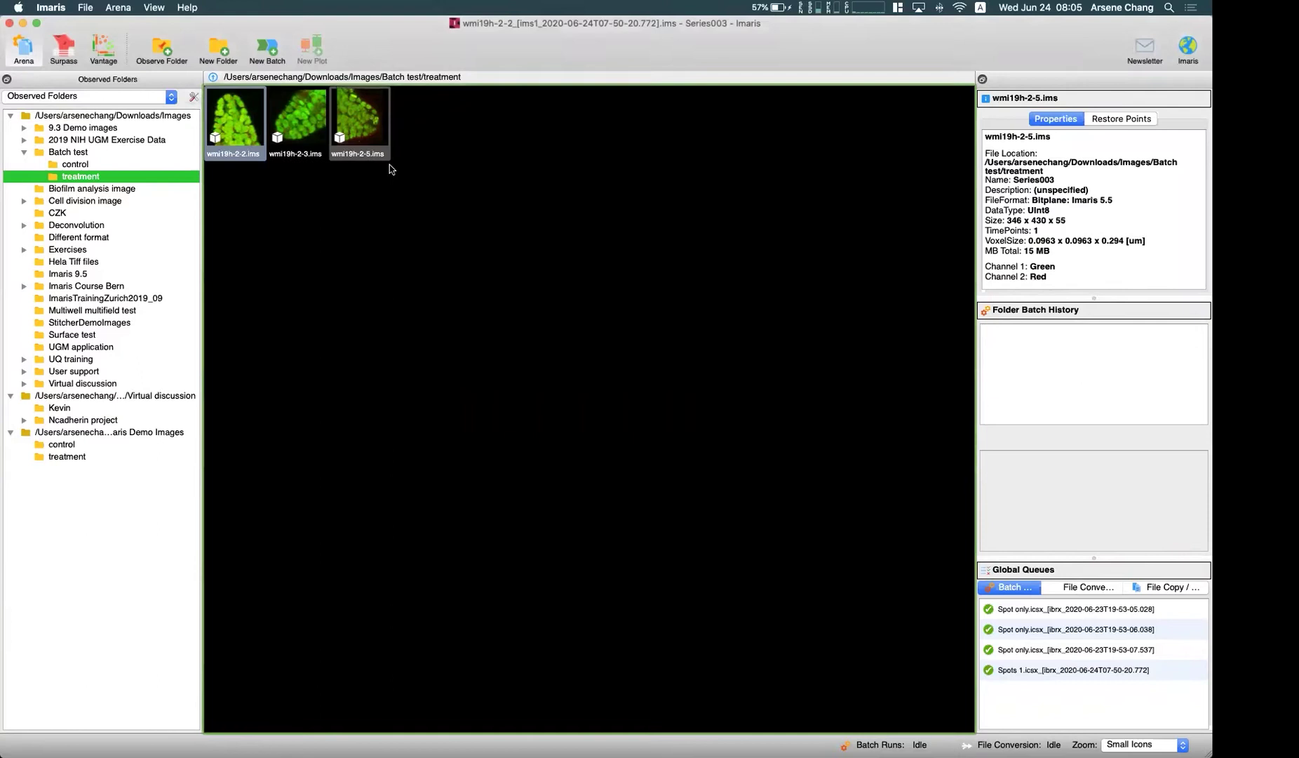
pyautogui.click(403, 192)
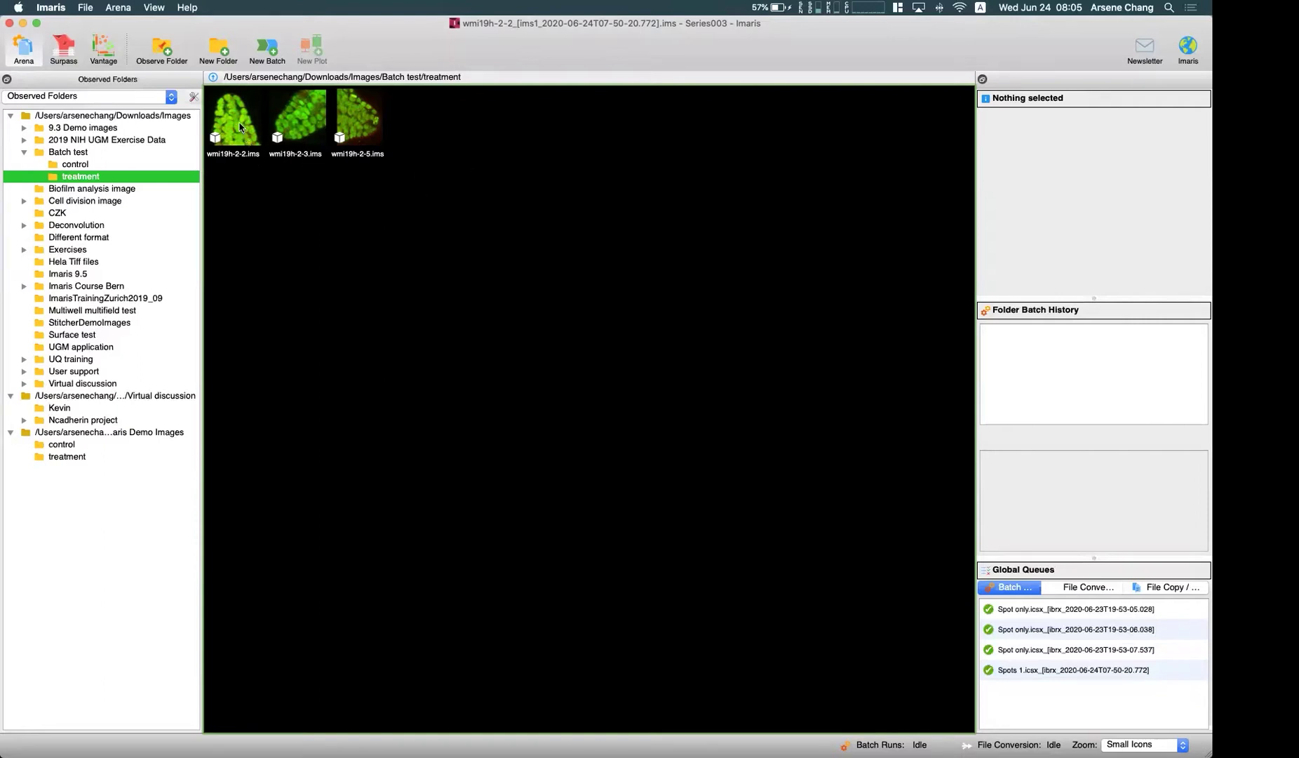
# Open wmi19h-2-2.ims from the treatment folder in the 3D view and narrow the object list area
pyautogui.moveTo(239, 127)
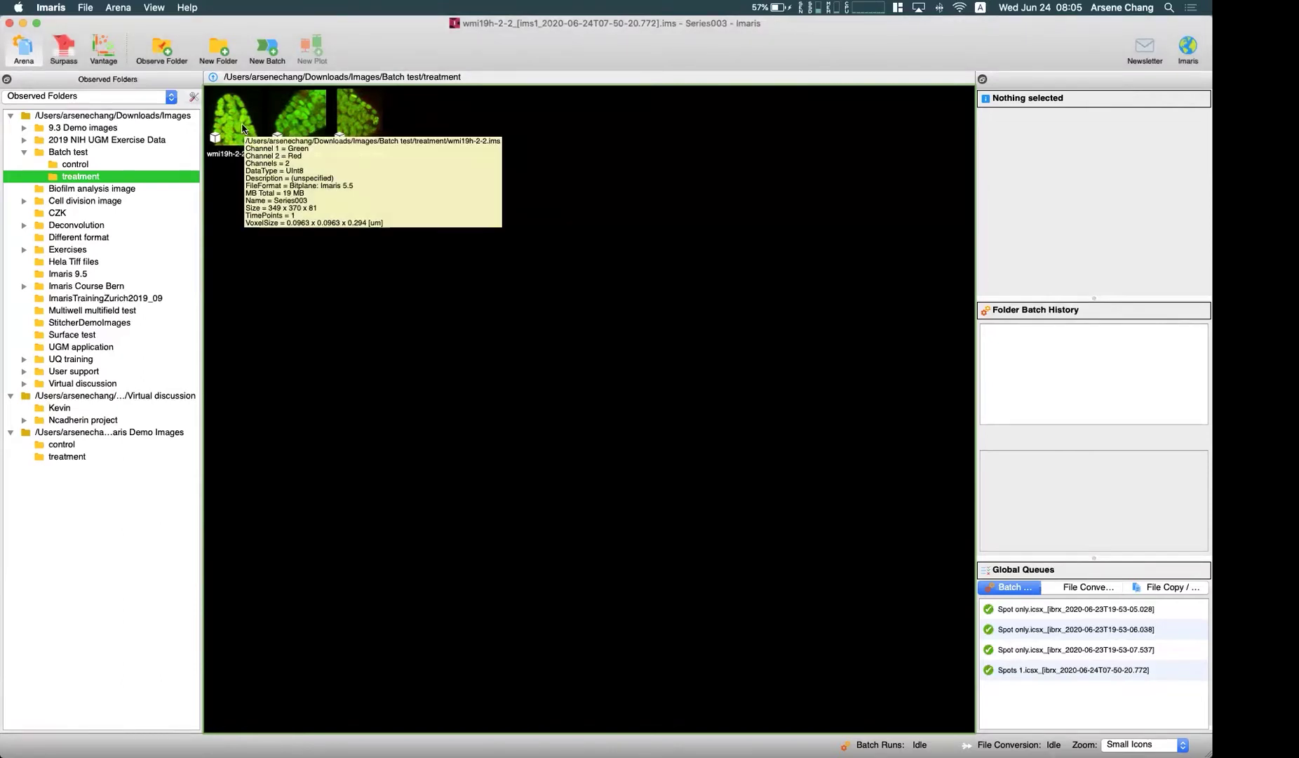
pyautogui.doubleClick(265, 137)
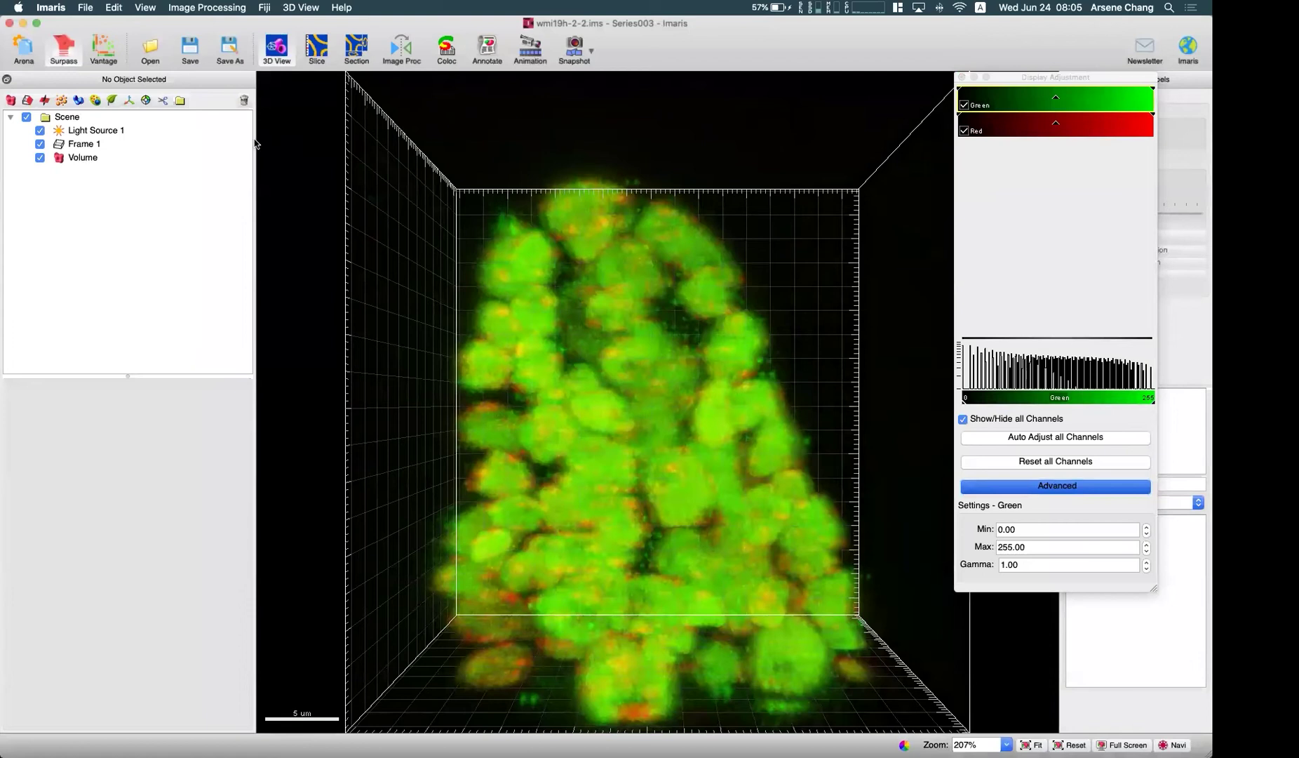
pyautogui.moveTo(256, 140); pyautogui.dragTo(218, 143)
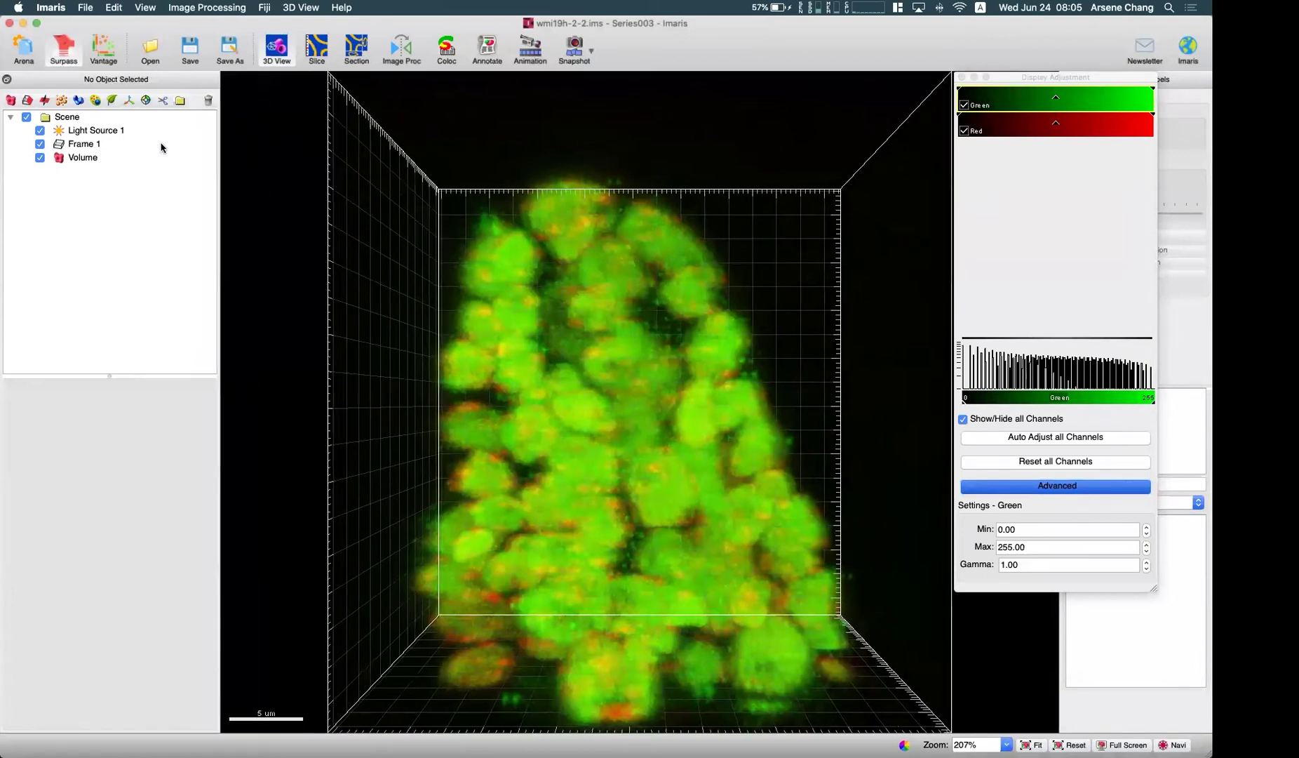
# Hide the Green channel in the display adjustment so only the Red channel of the volume is displayed
pyautogui.click(973, 76)
pyautogui.moveTo(701, 279); pyautogui.dragTo(737, 269)
pyautogui.press('super+d')
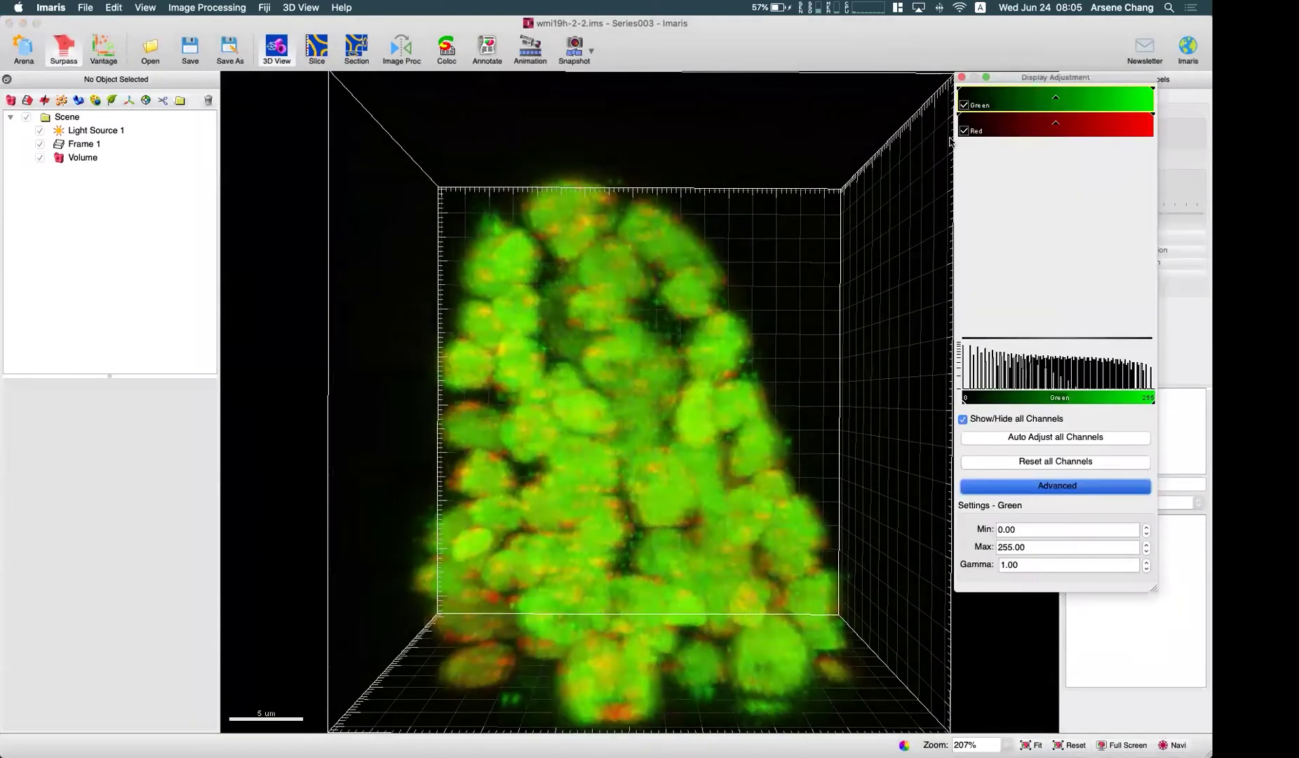
pyautogui.click(964, 105)
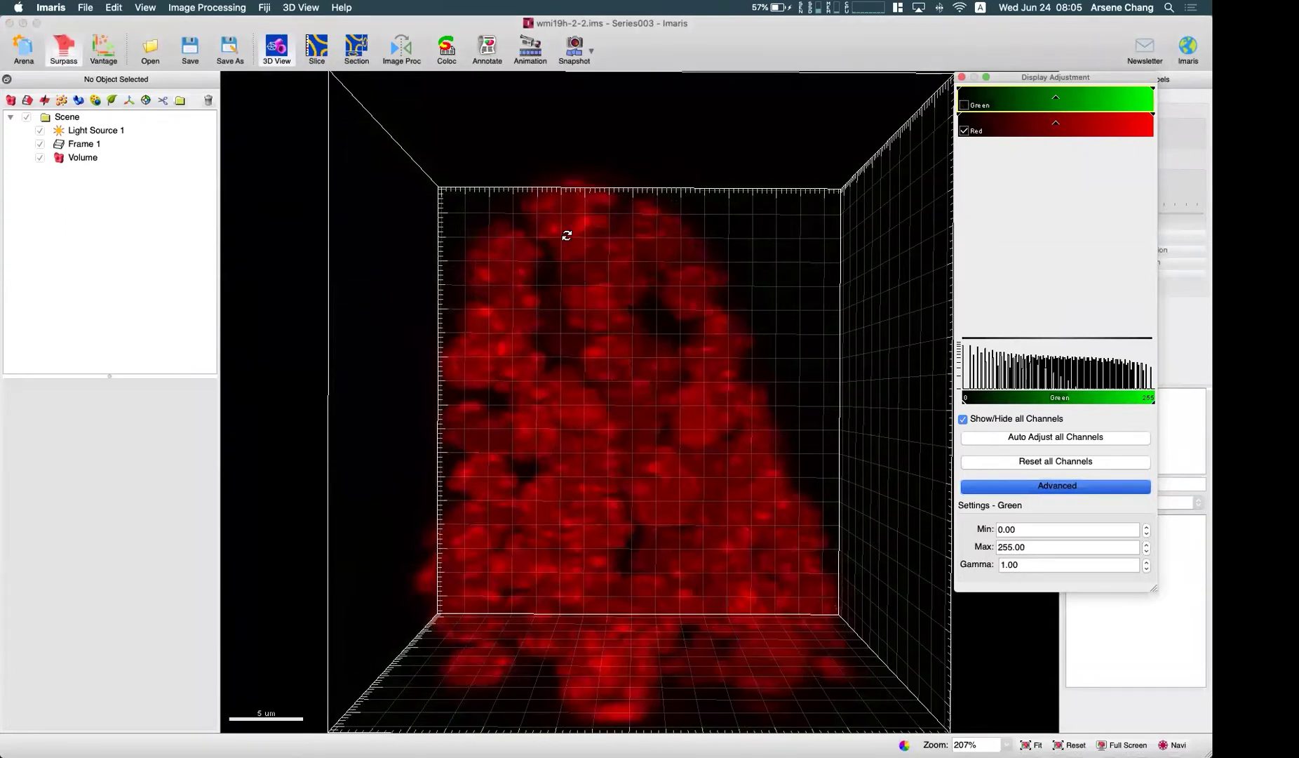
# Examine the red signal in the 3D volume at different magnifications and angles
pyautogui.scroll(5, 582, 231)
pyautogui.scroll(-3, 557, 230)
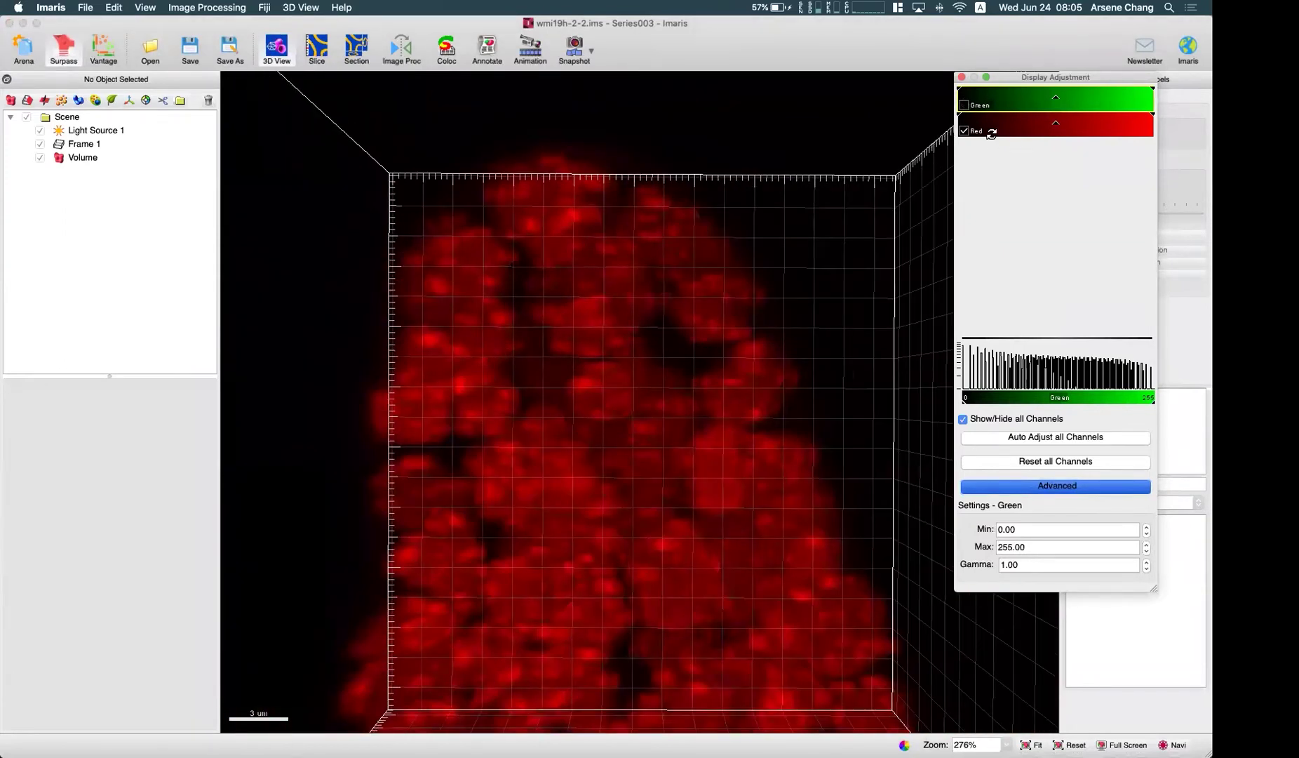
pyautogui.scroll(-2, 652, 237)
pyautogui.scroll(2, 623, 283)
pyautogui.scroll(-3, 609, 276)
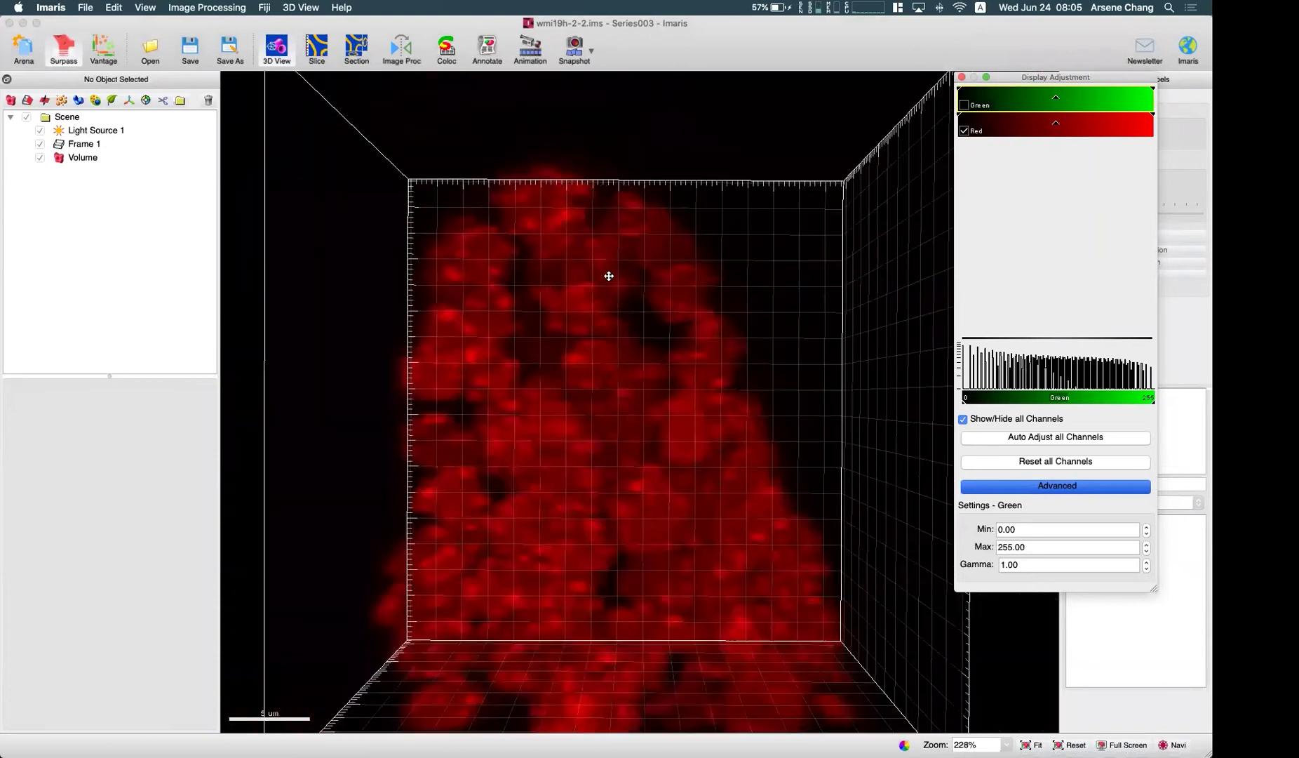
pyautogui.moveTo(625, 331); pyautogui.dragTo(519, 405)
pyautogui.moveTo(514, 470); pyautogui.dragTo(505, 455)
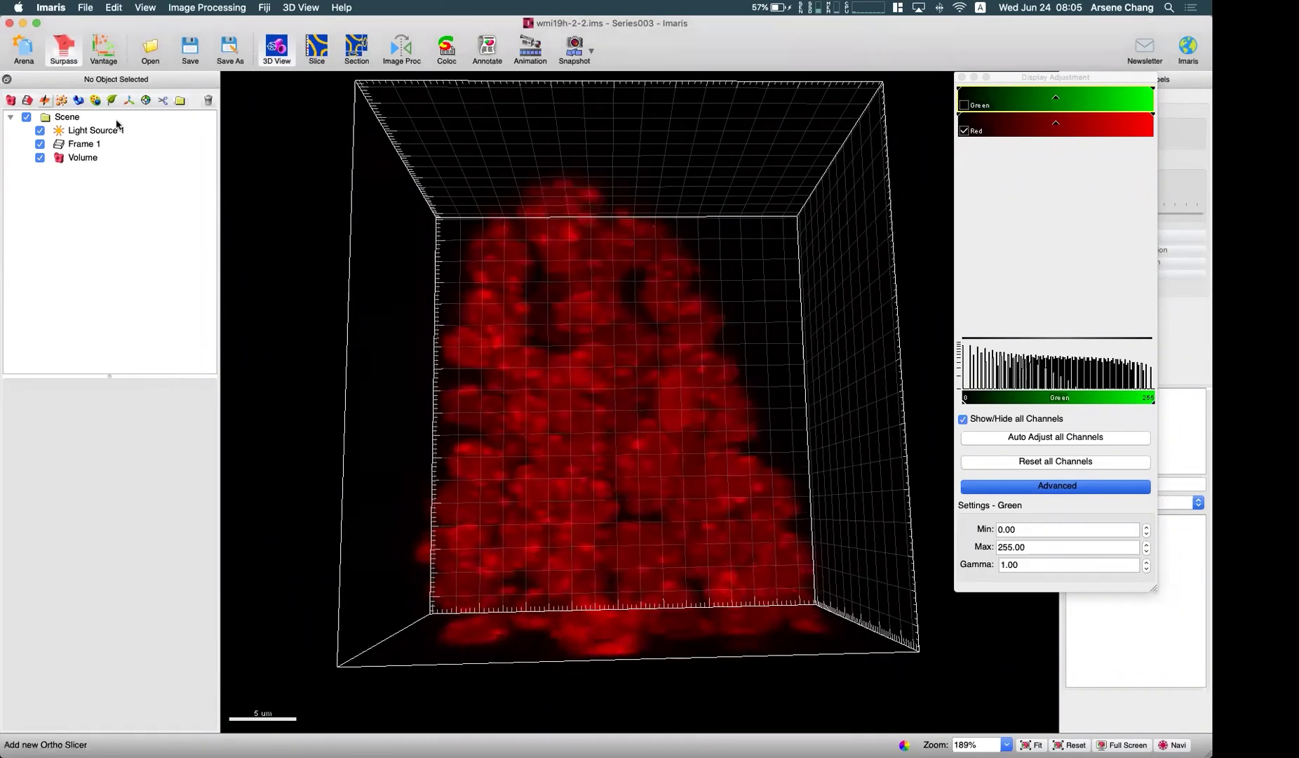
# Review which Spots statistic values are enabled in the Statistics preferences and accept the settings
pyautogui.click(85, 7)
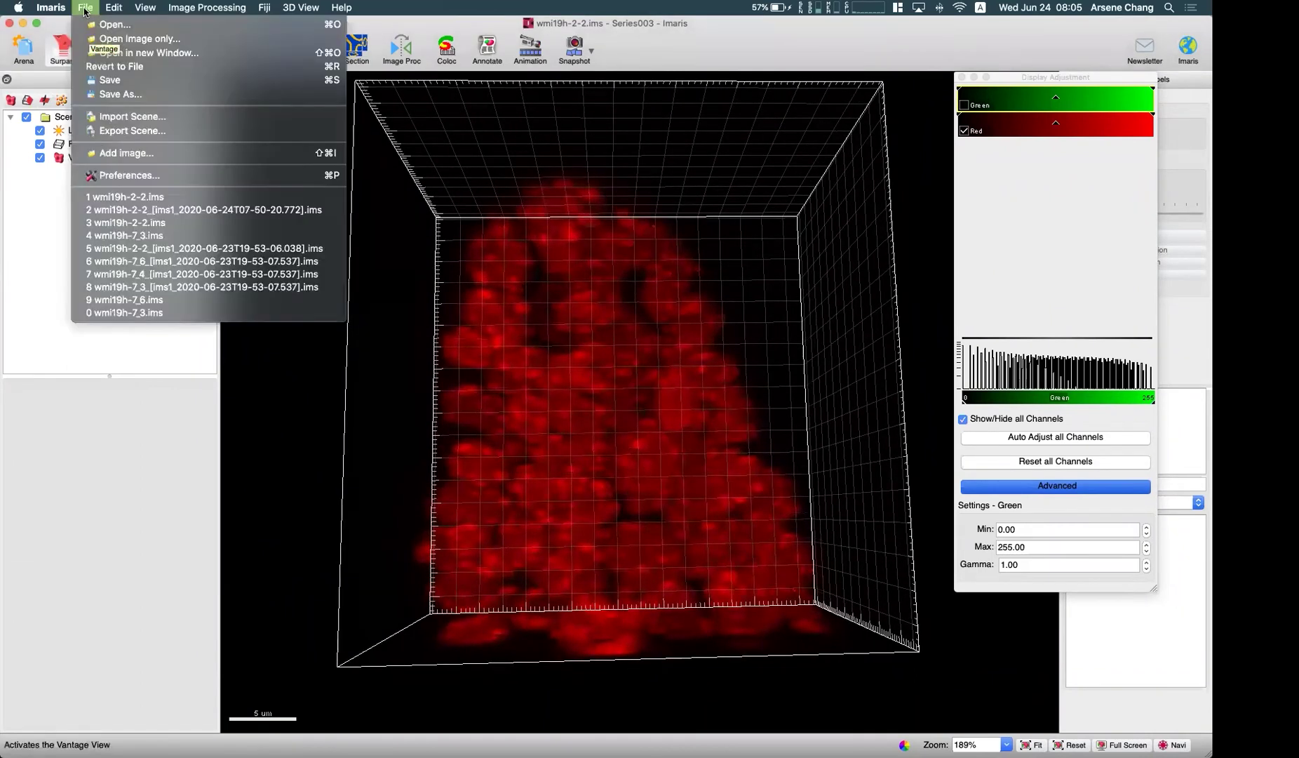
pyautogui.click(185, 177)
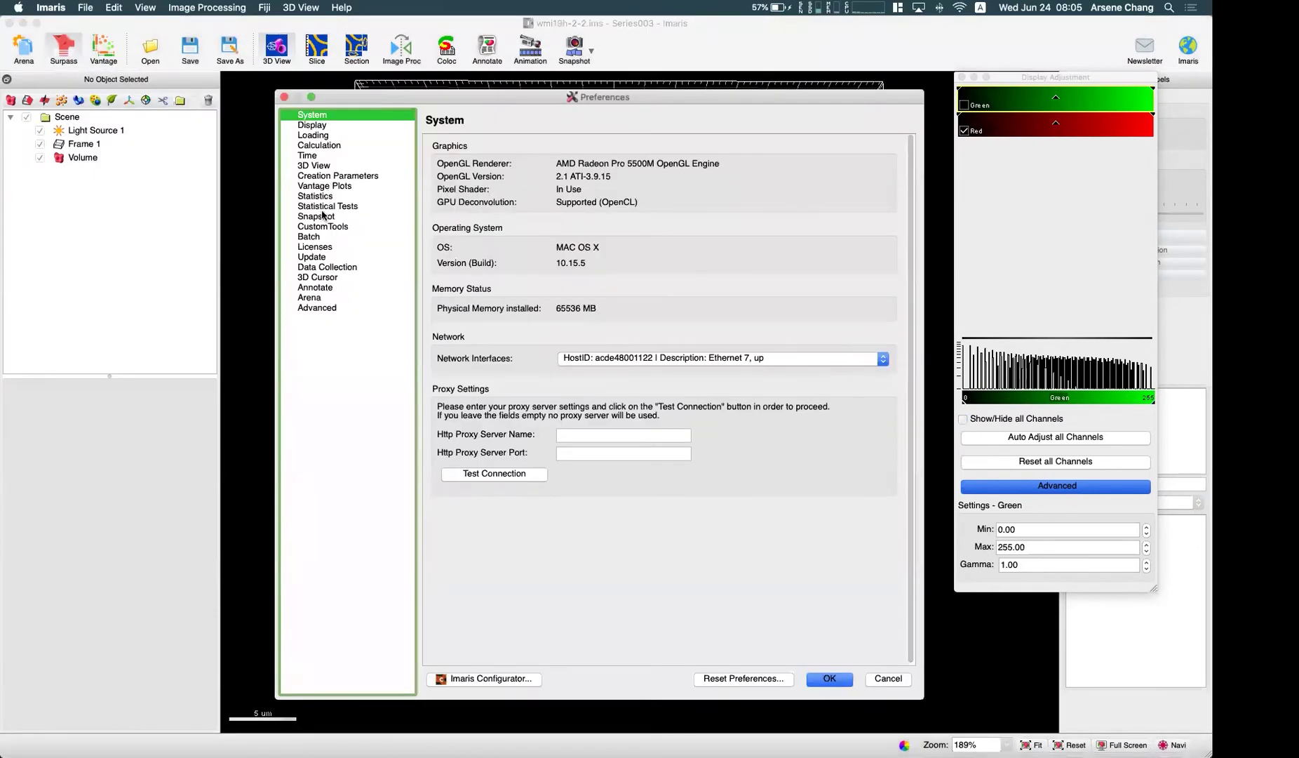
pyautogui.click(317, 196)
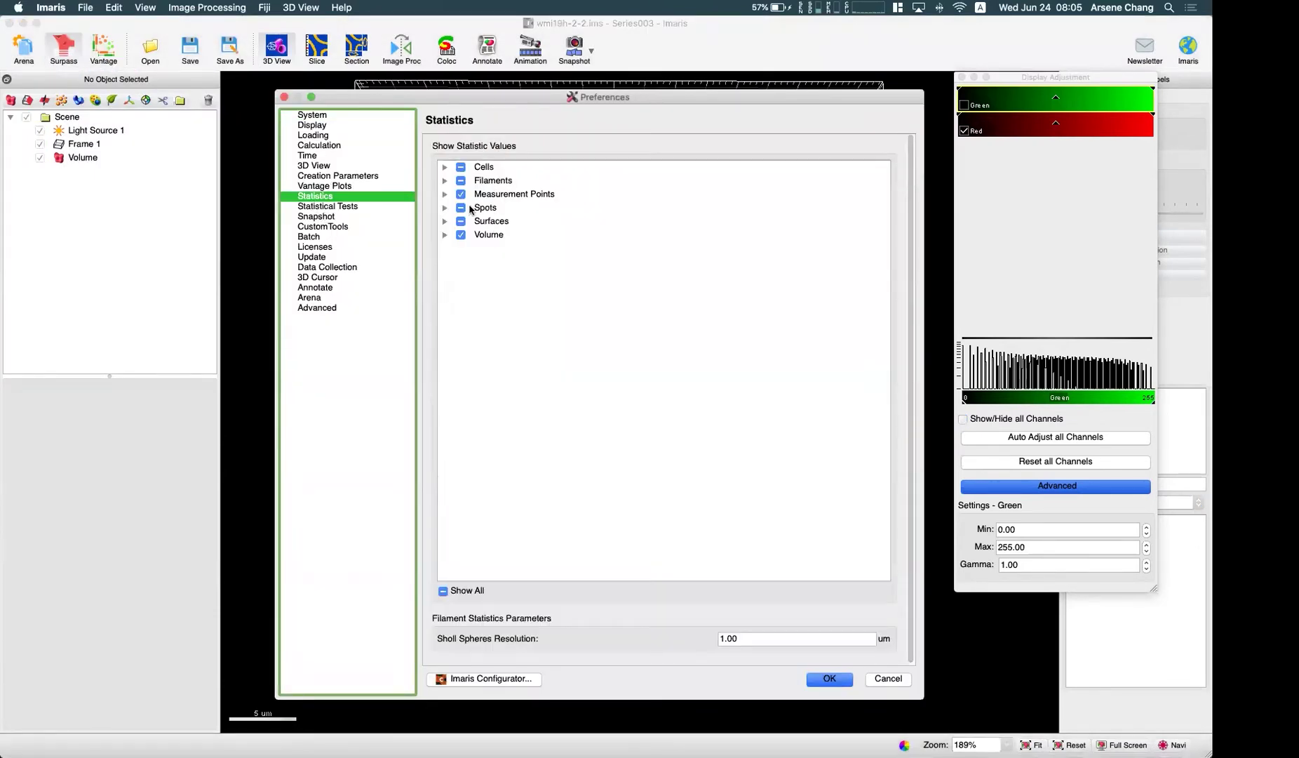
pyautogui.click(445, 207)
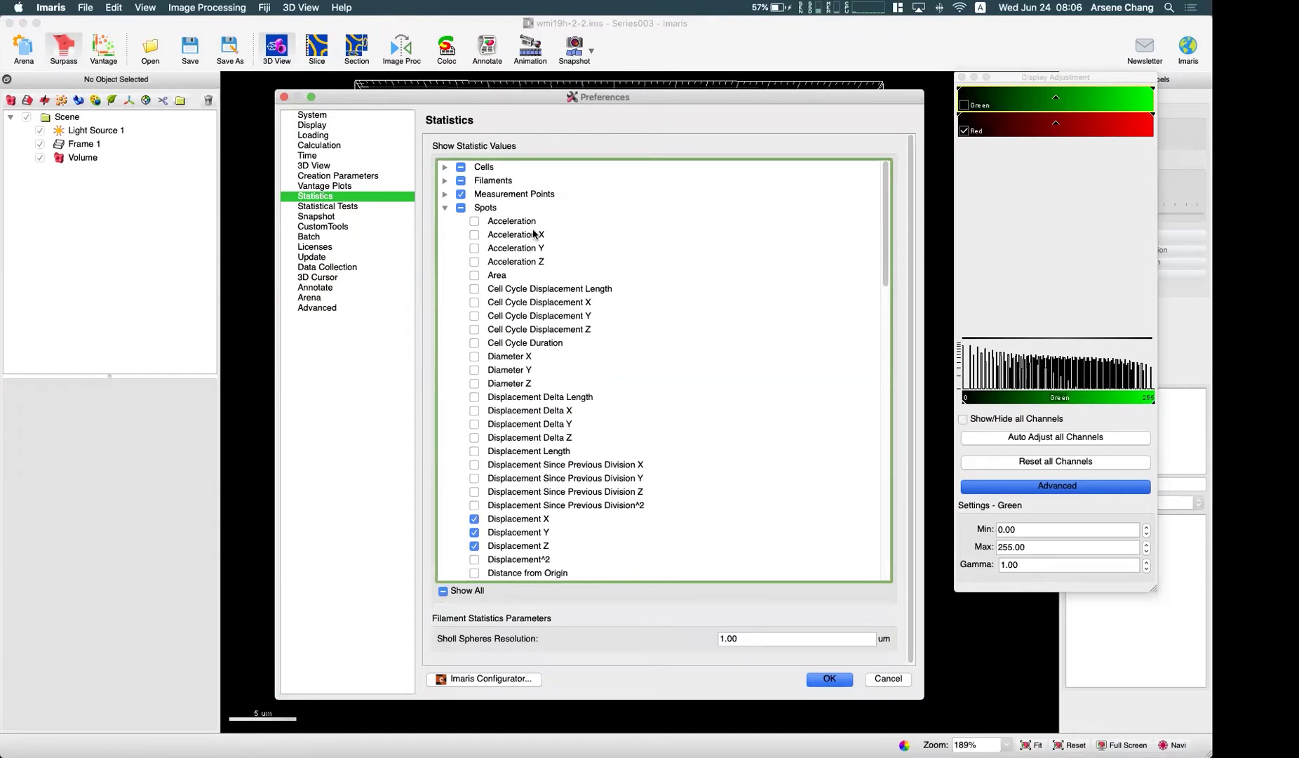
pyautogui.scroll(-15, 535, 234)
pyautogui.scroll(15, 534, 233)
pyautogui.scroll(-7, 531, 264)
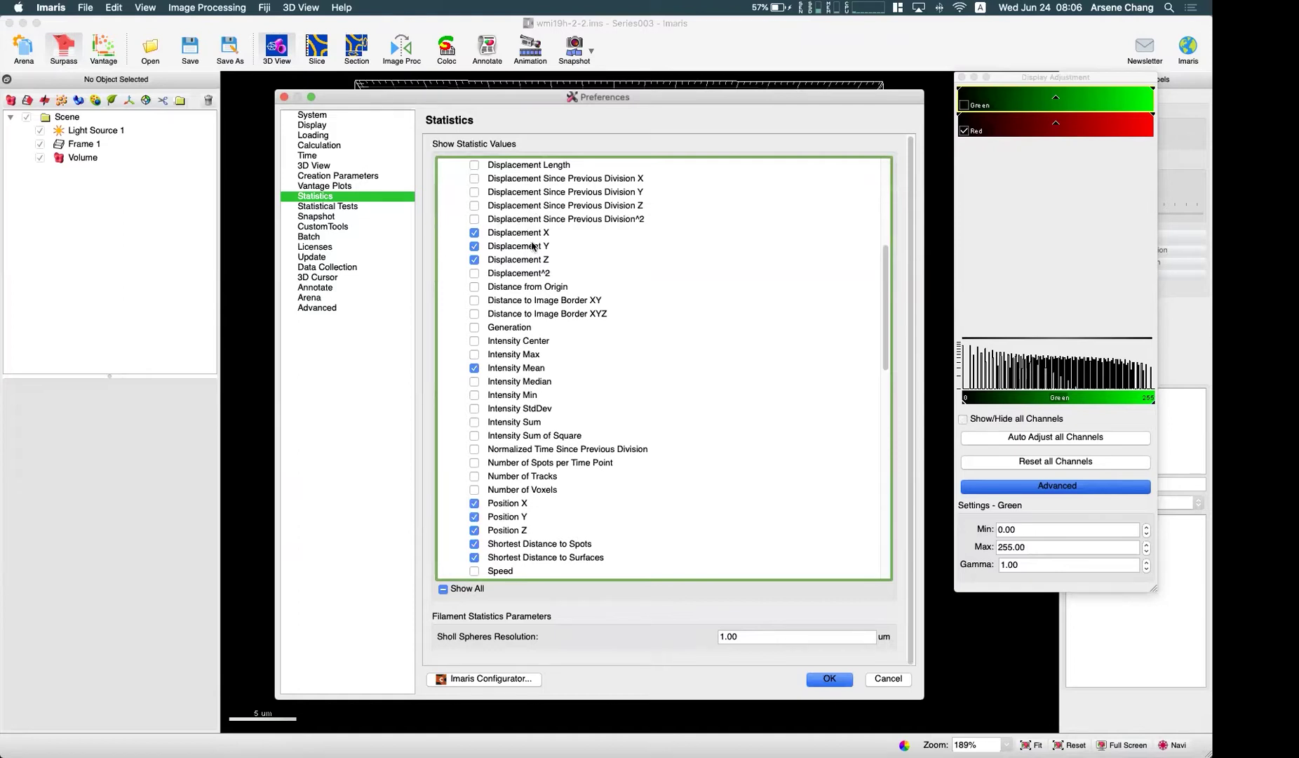
pyautogui.scroll(3, 573, 257)
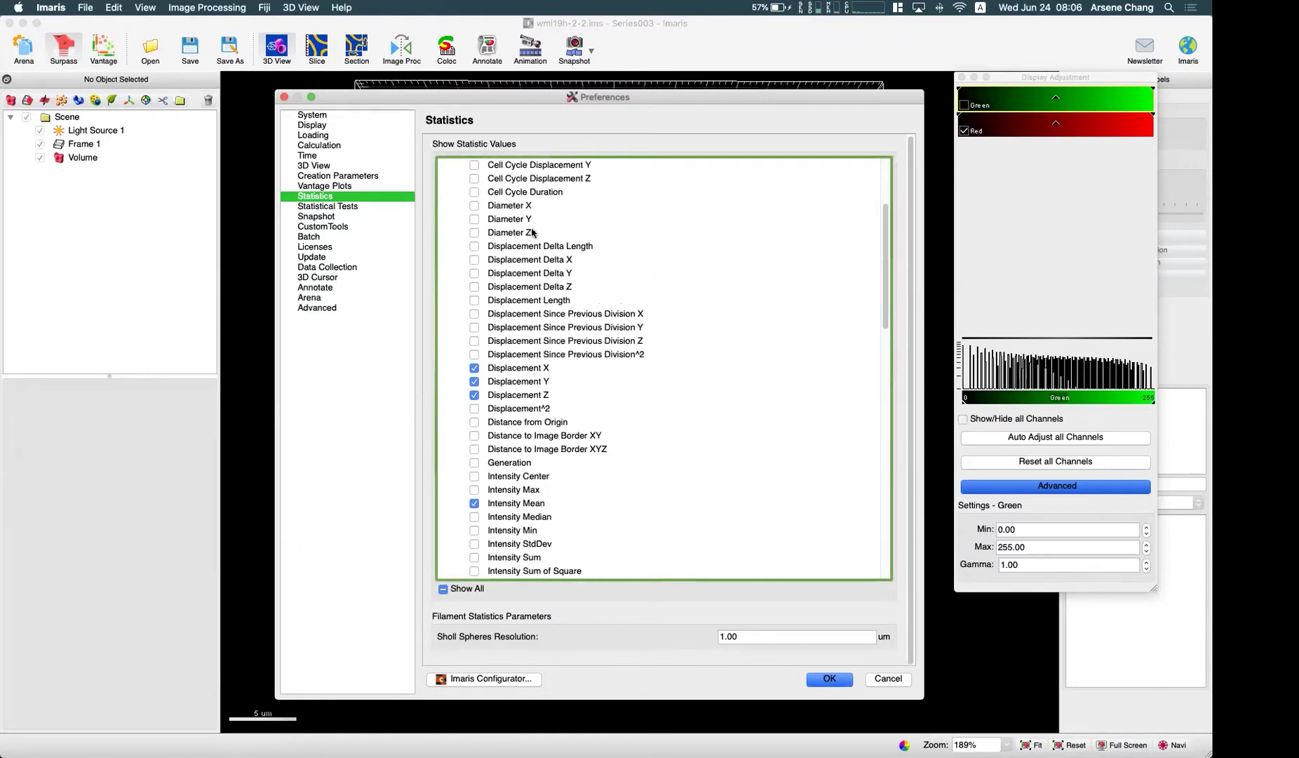
pyautogui.scroll(3, 508, 223)
pyautogui.scroll(-5, 495, 282)
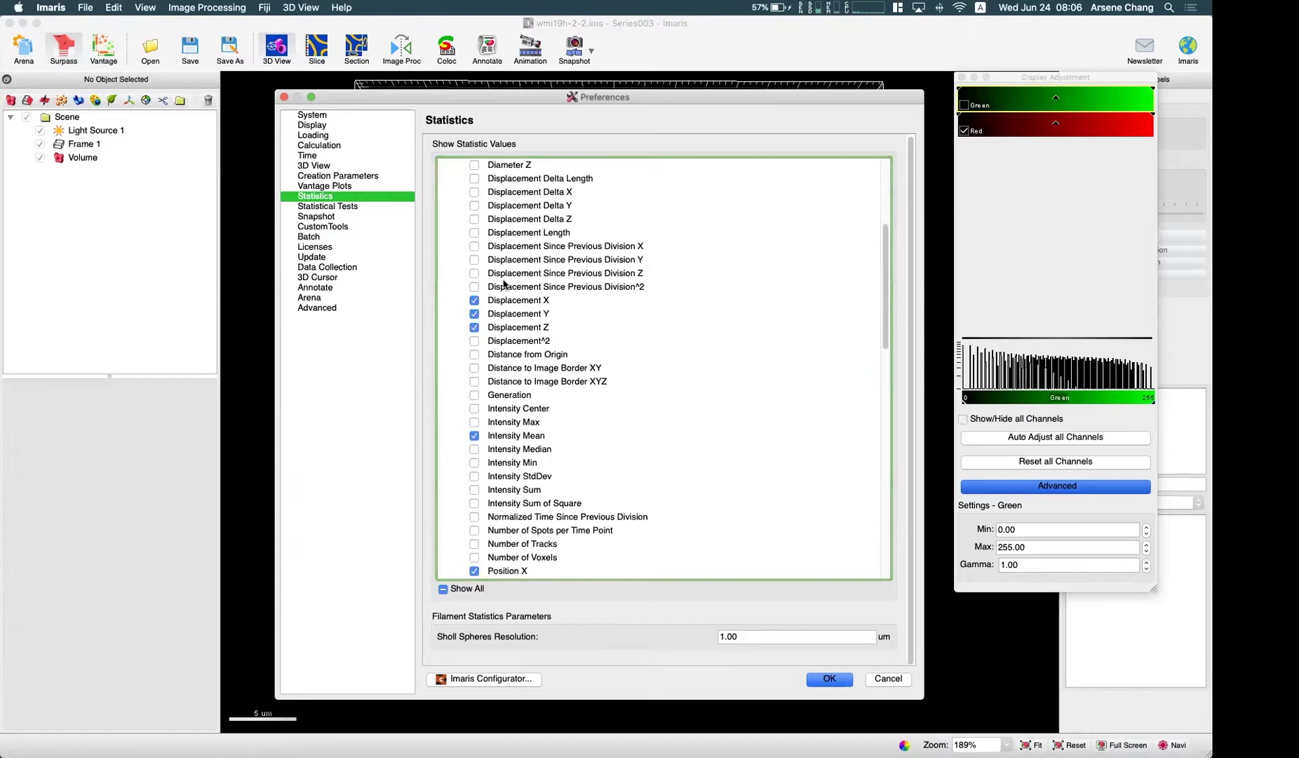
pyautogui.scroll(-2, 503, 283)
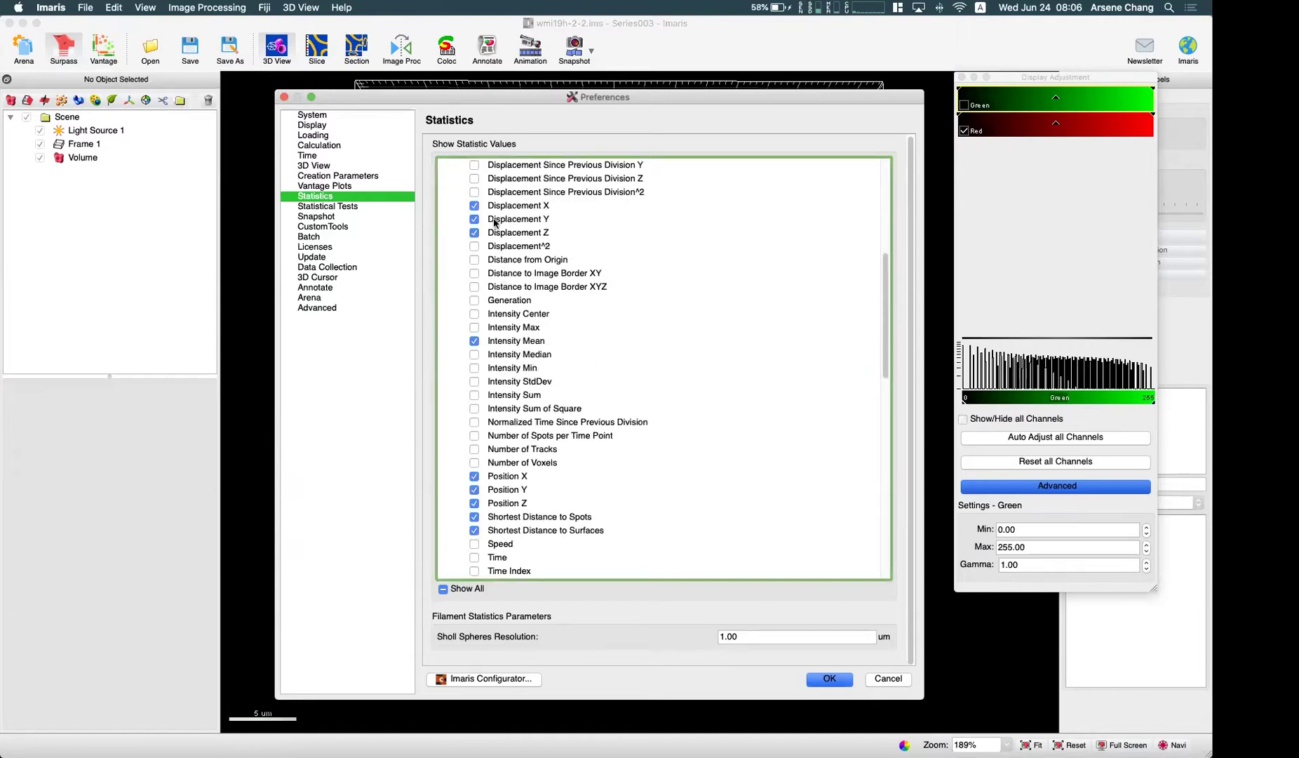
pyautogui.scroll(4, 524, 236)
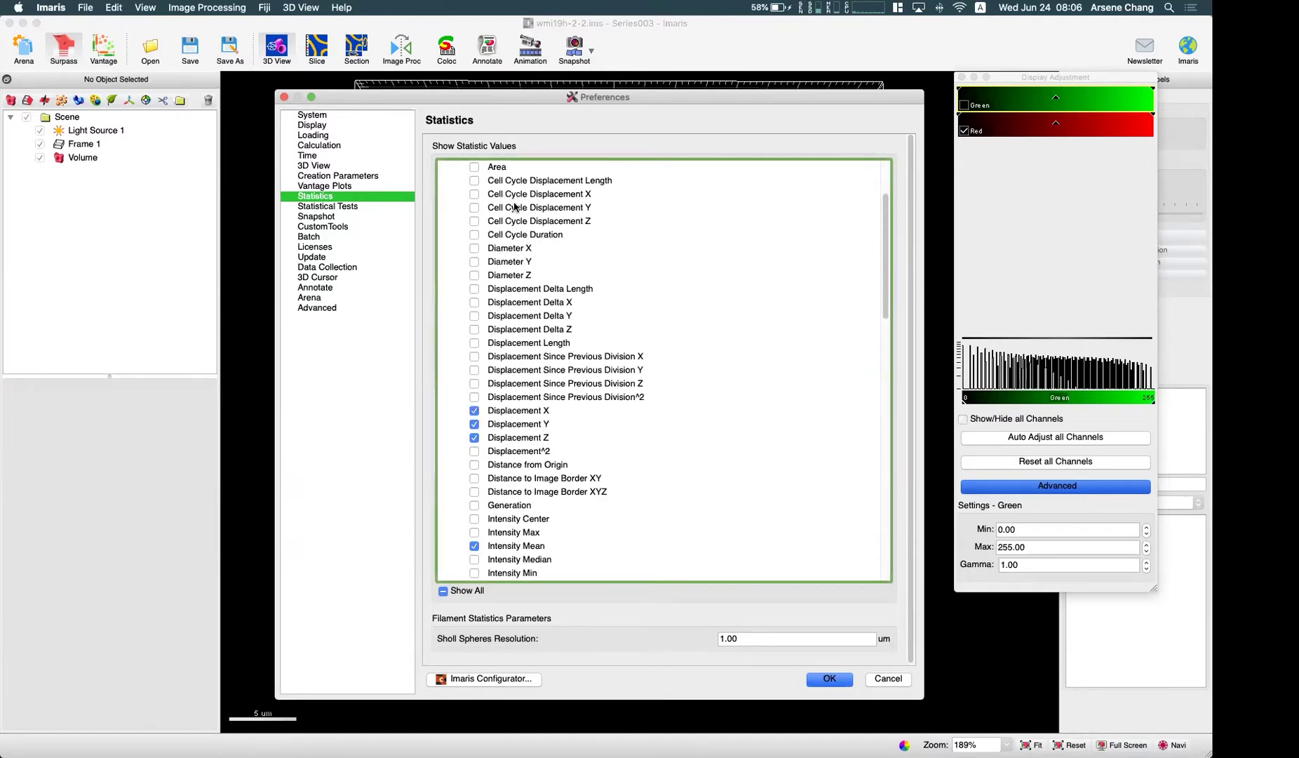
pyautogui.scroll(3, 514, 207)
pyautogui.scroll(-5, 502, 385)
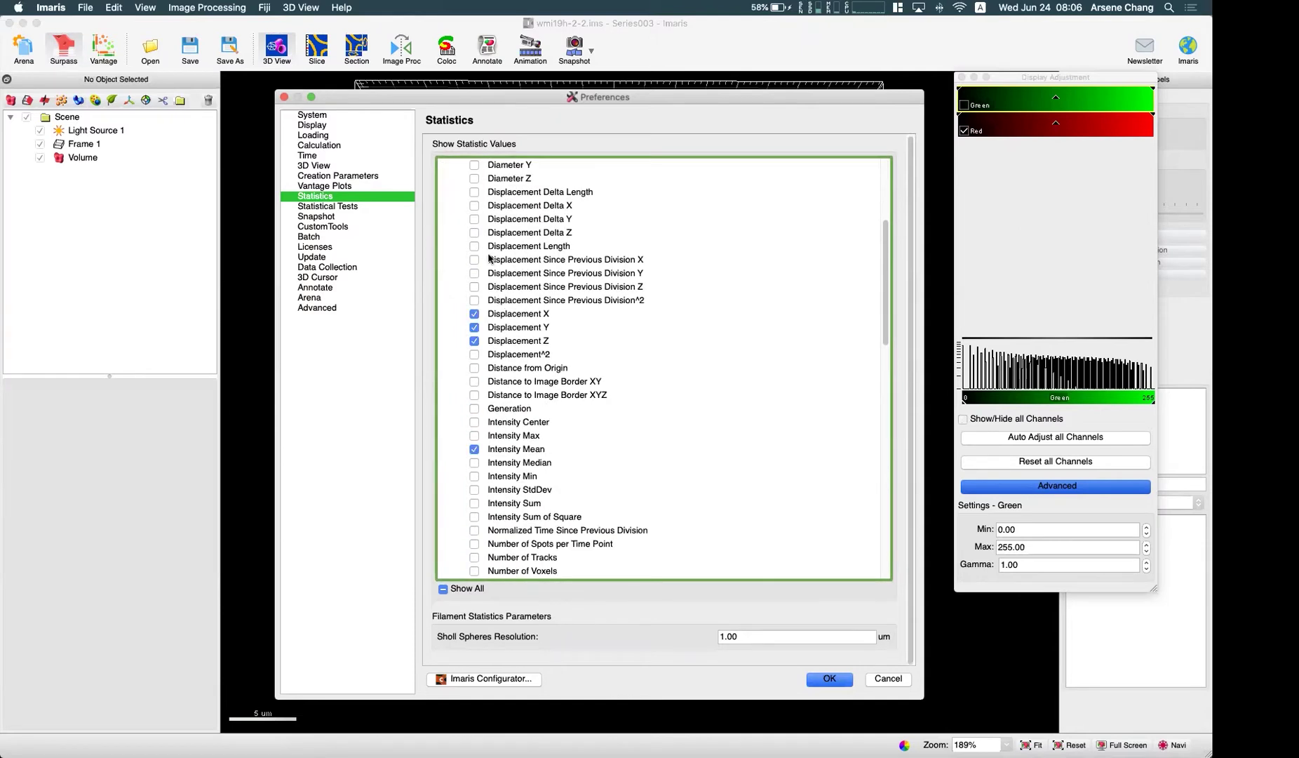
pyautogui.scroll(-3, 513, 379)
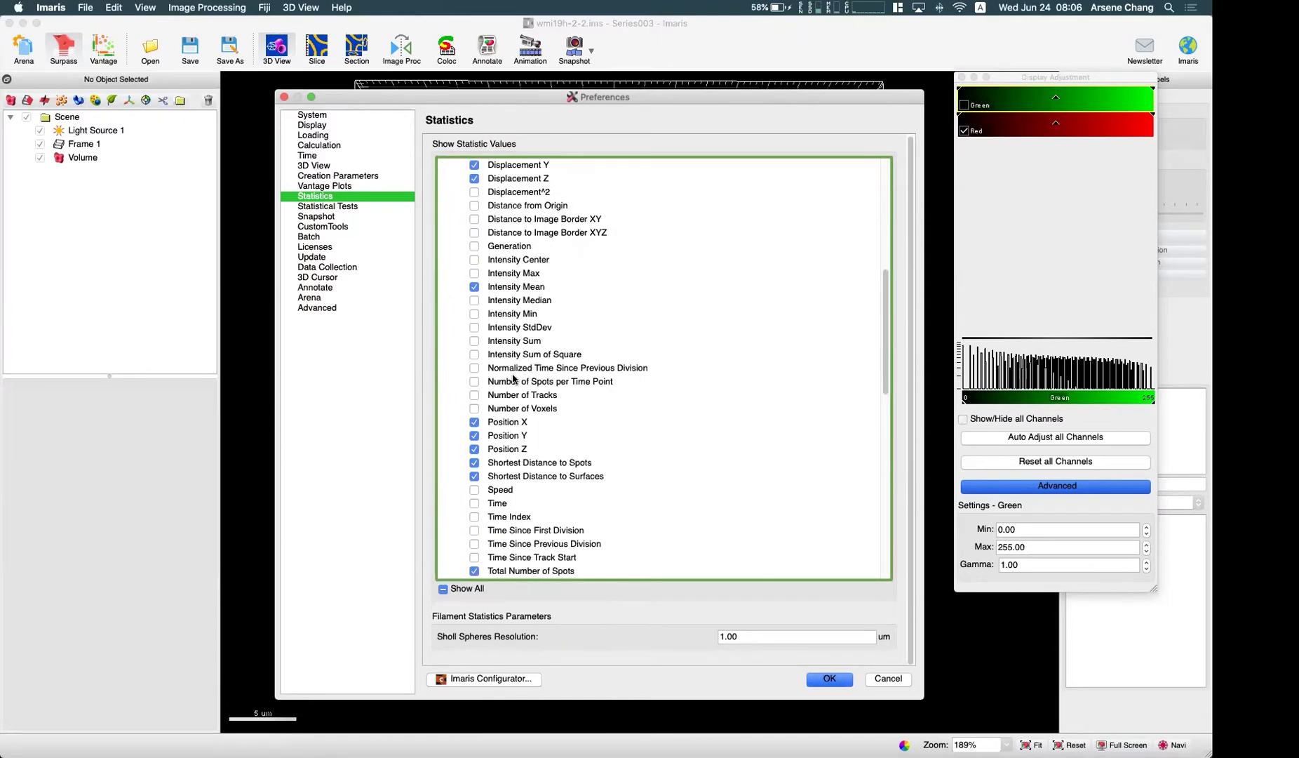
pyautogui.scroll(4, 516, 368)
pyautogui.scroll(1, 517, 365)
pyautogui.scroll(4, 517, 365)
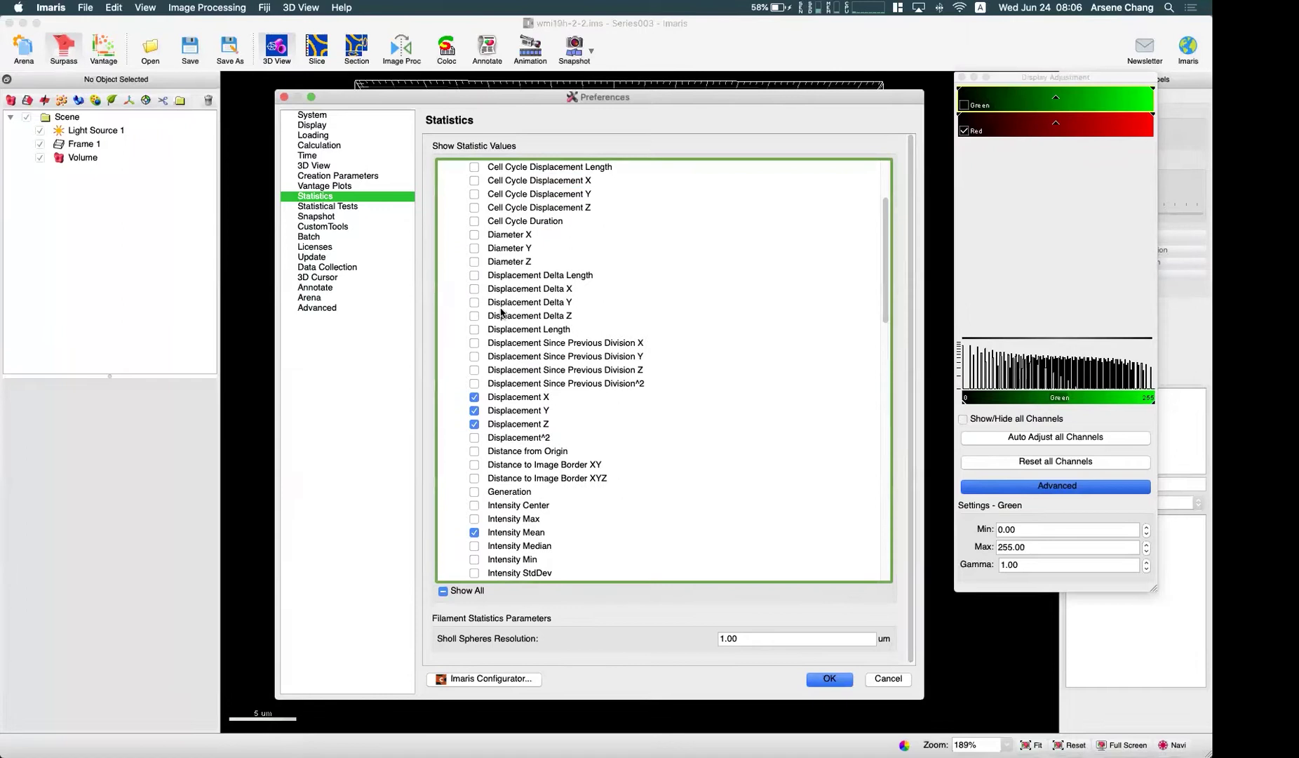
pyautogui.scroll(-5, 501, 347)
pyautogui.scroll(-1, 494, 340)
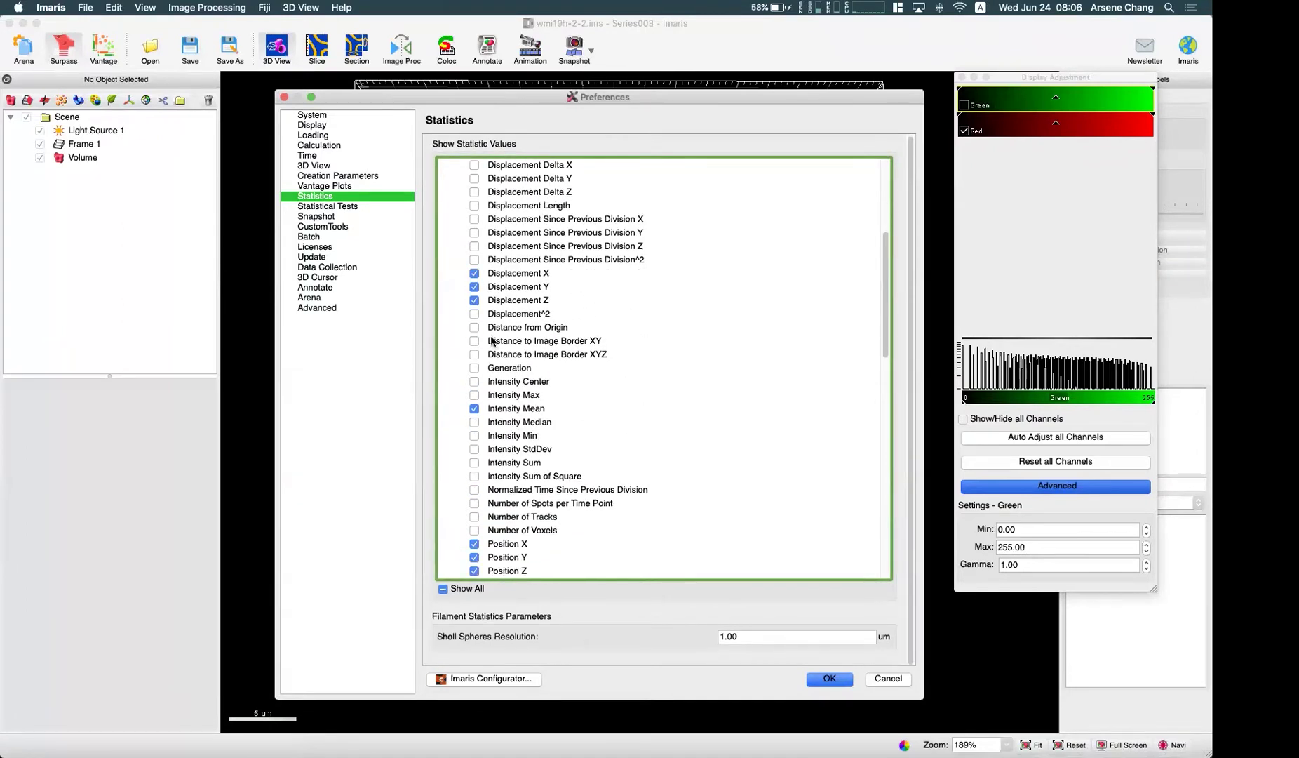
pyautogui.scroll(-2, 496, 350)
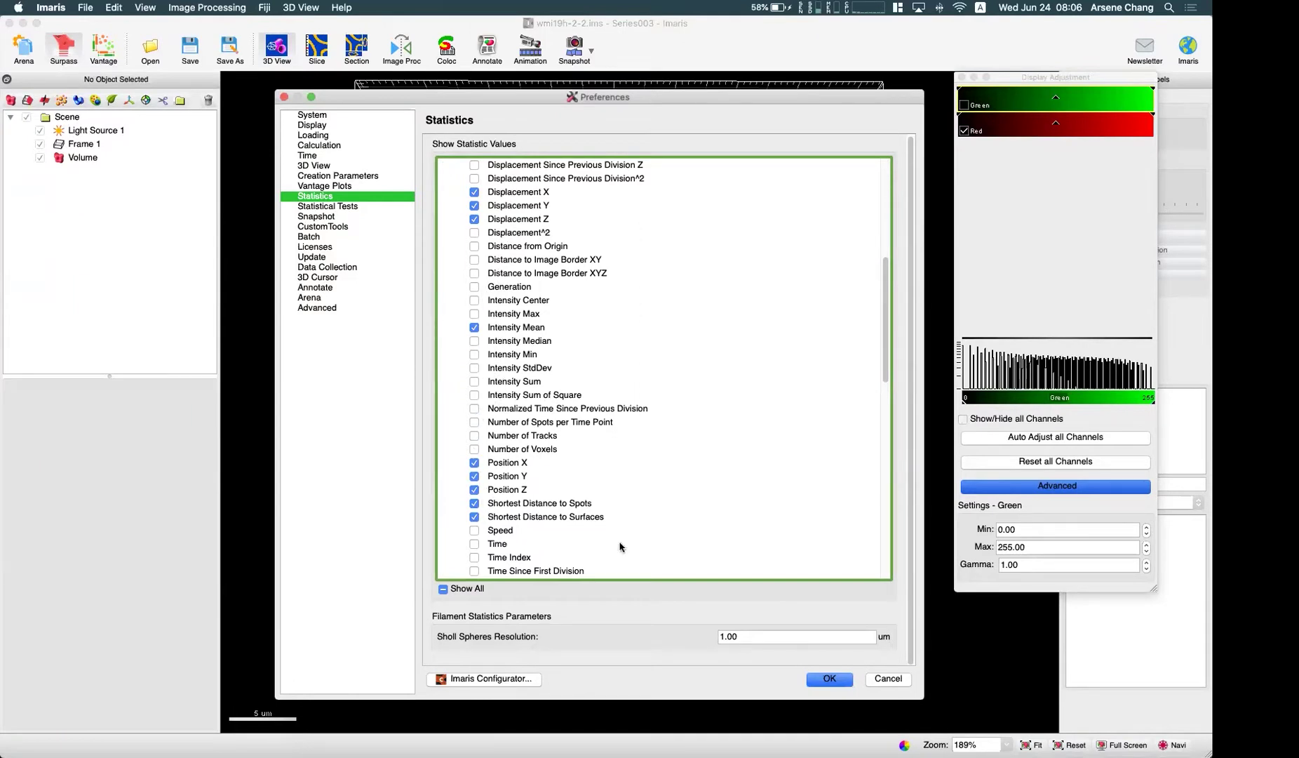
pyautogui.scroll(-6, 620, 540)
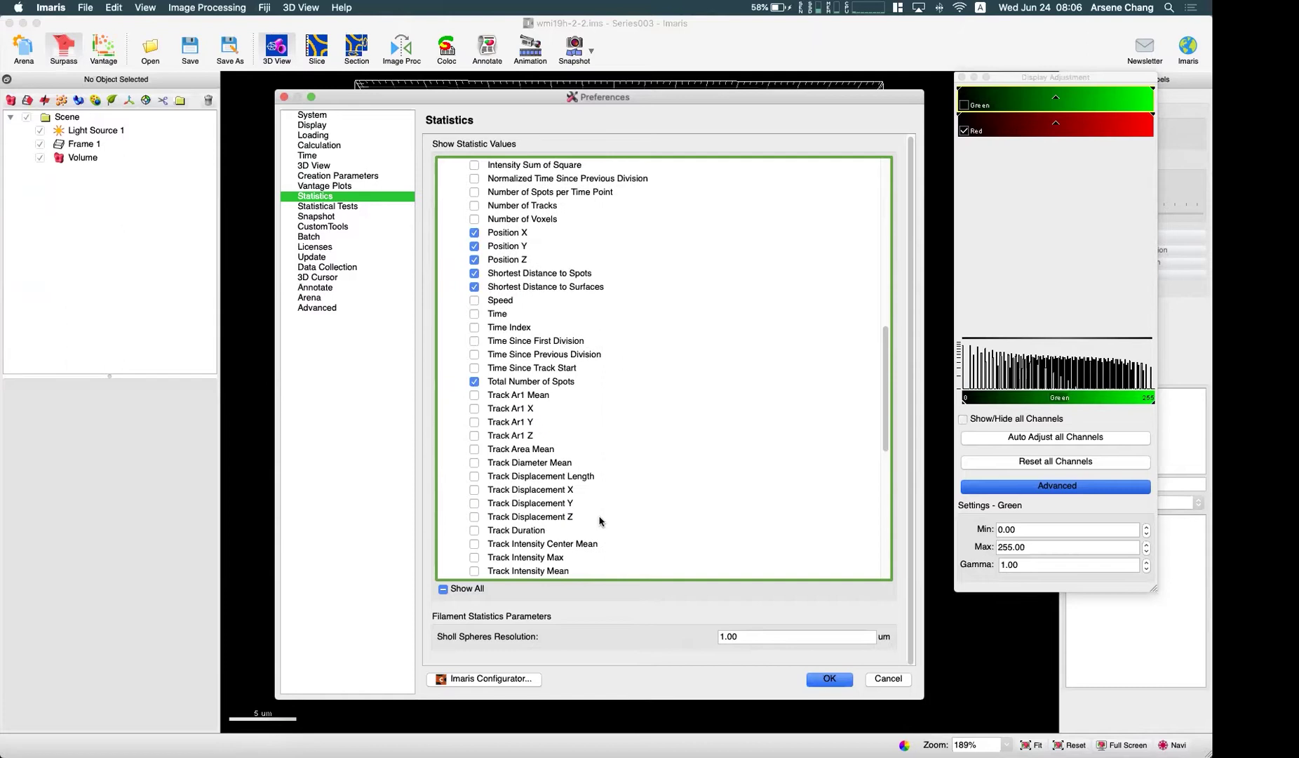
pyautogui.click(829, 679)
# Start a new Spots object with Shortest Distance Calculation disabled and Channel 2 - Red as the source channel
pyautogui.click(60, 100)
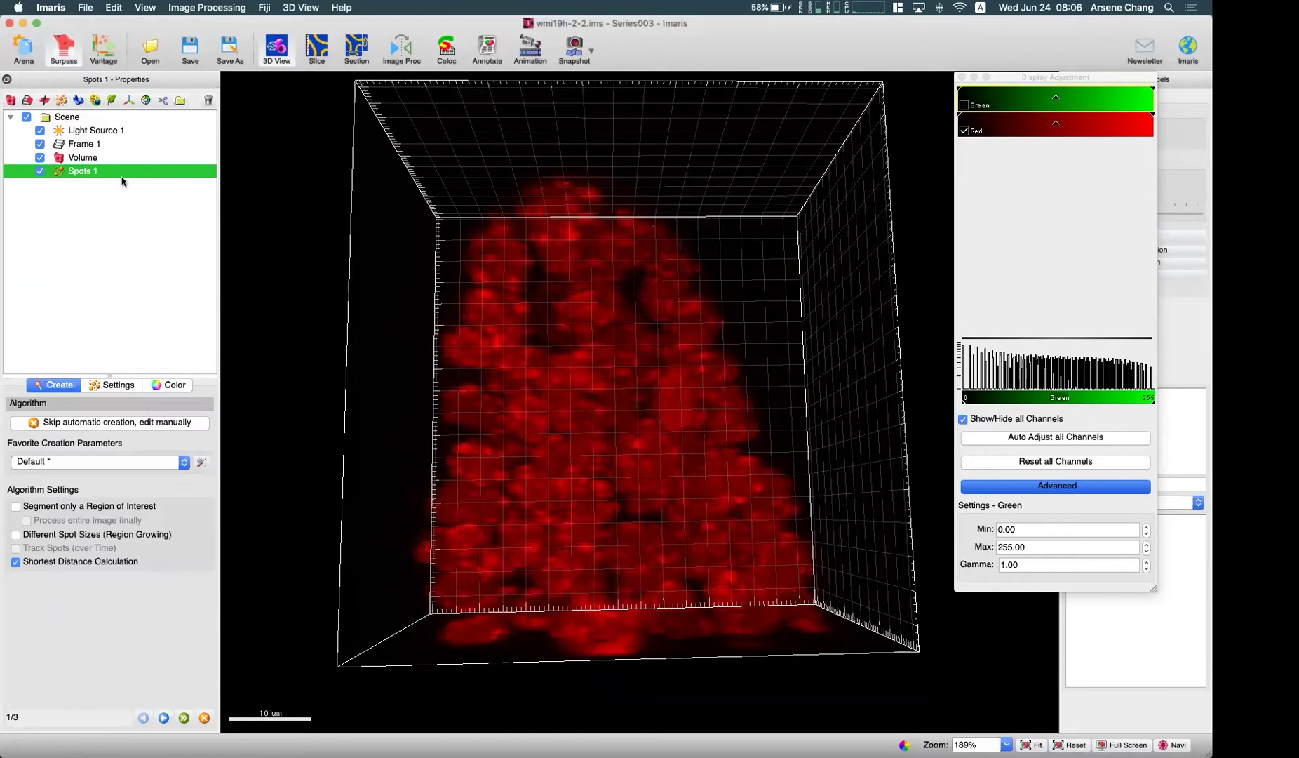
pyautogui.click(78, 564)
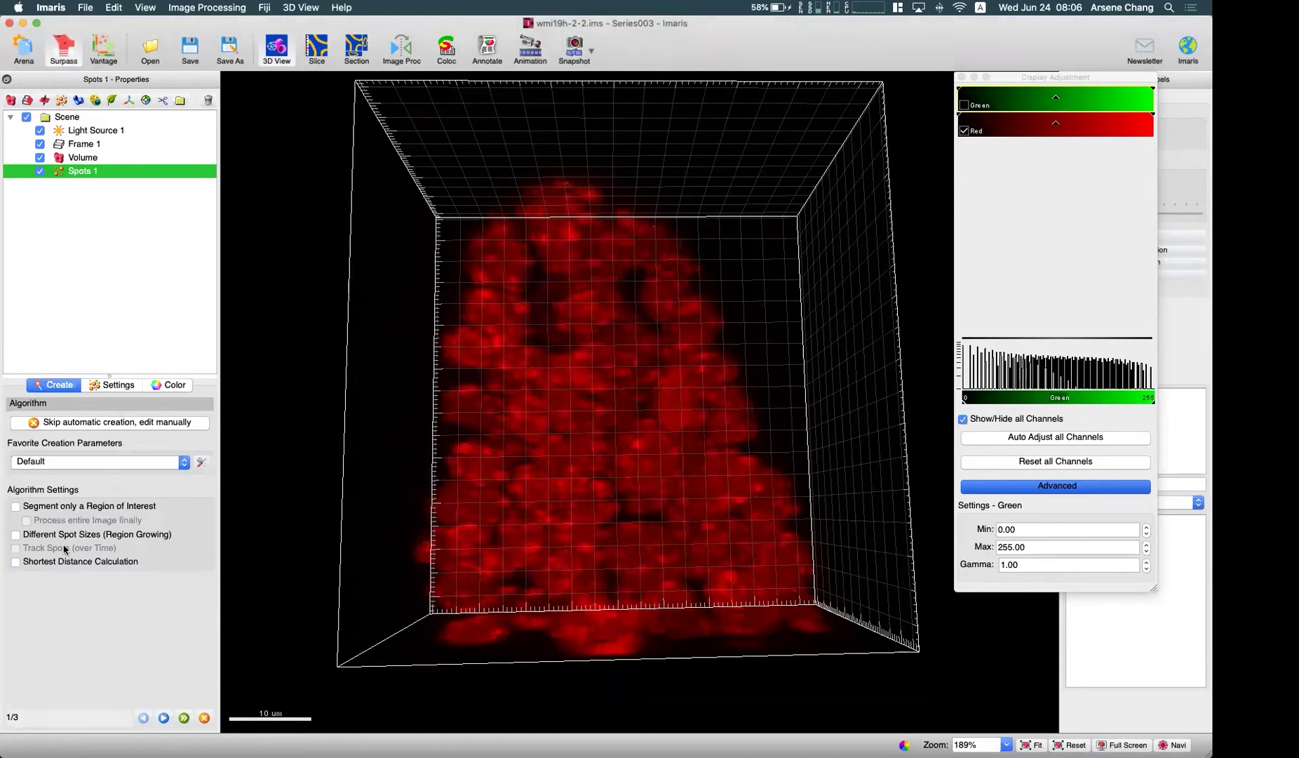
pyautogui.click(163, 717)
pyautogui.click(65, 439)
pyautogui.click(65, 451)
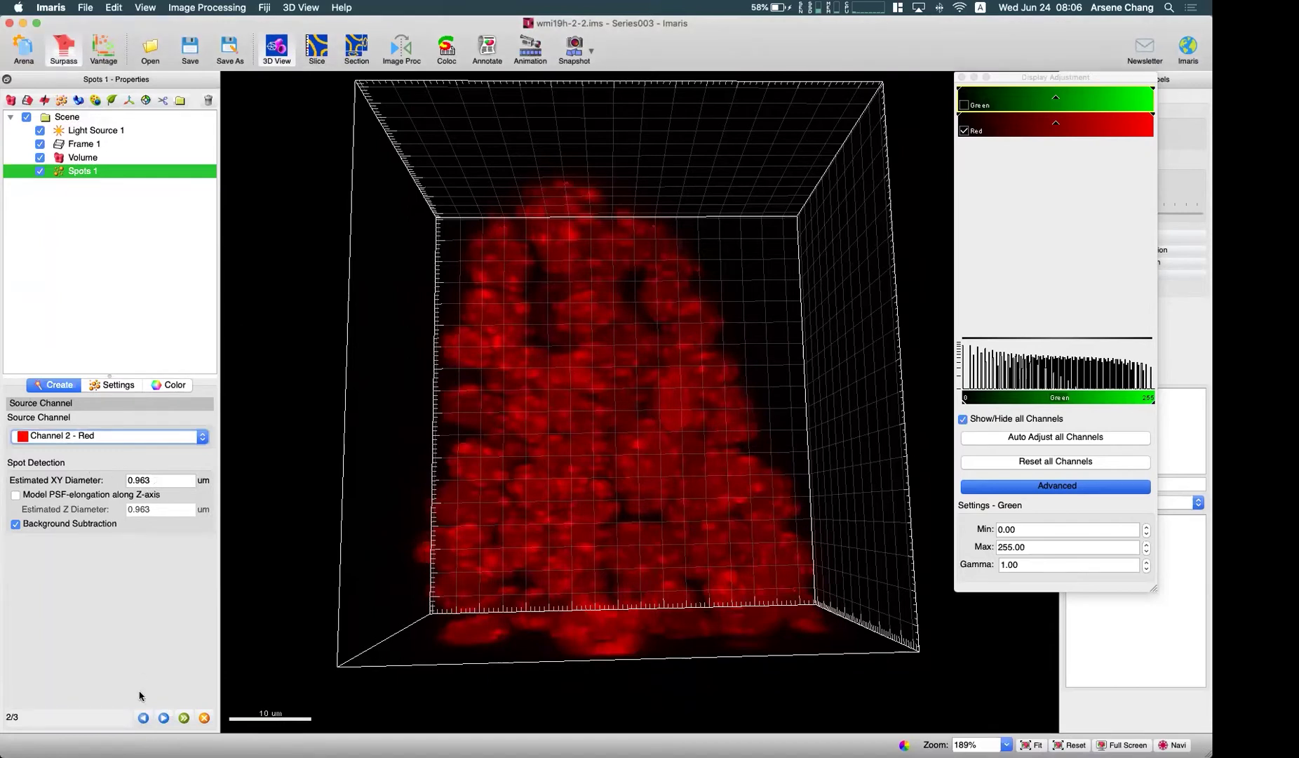
# Detect the red-channel spots with 0.963 um XY diameter and background subtraction, keeping the automatic Quality threshold, and finish the Spots creation
pyautogui.click(164, 716)
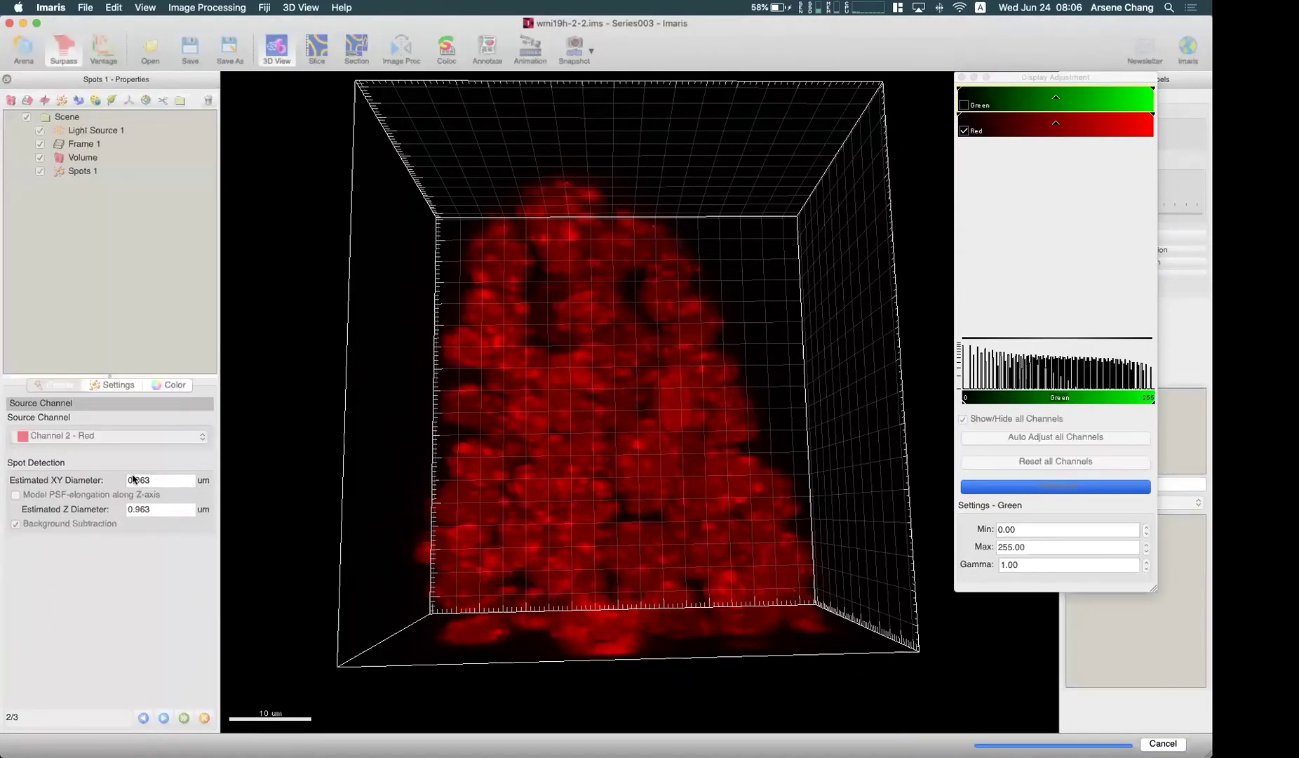
pyautogui.moveTo(512, 475); pyautogui.dragTo(185, 726)
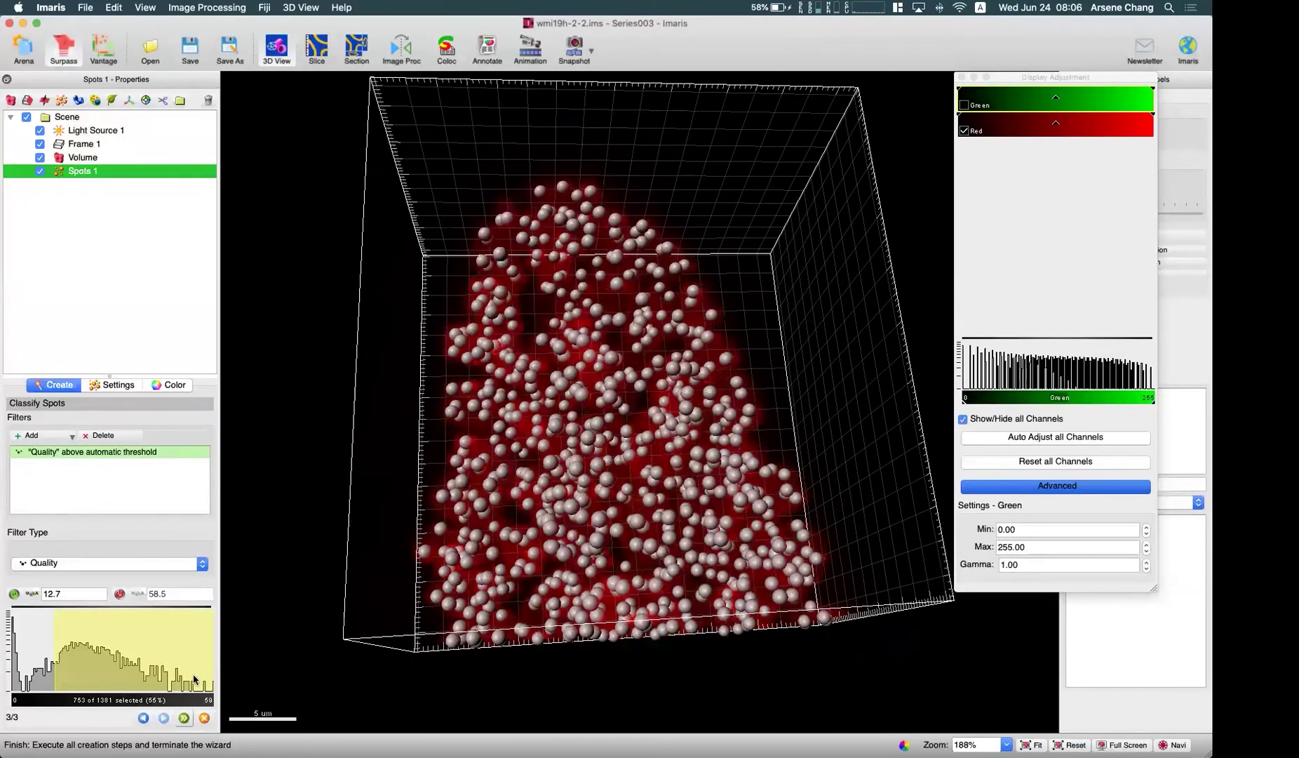
pyautogui.click(184, 717)
pyautogui.moveTo(464, 454); pyautogui.dragTo(598, 510)
pyautogui.moveTo(600, 341); pyautogui.dragTo(377, 371)
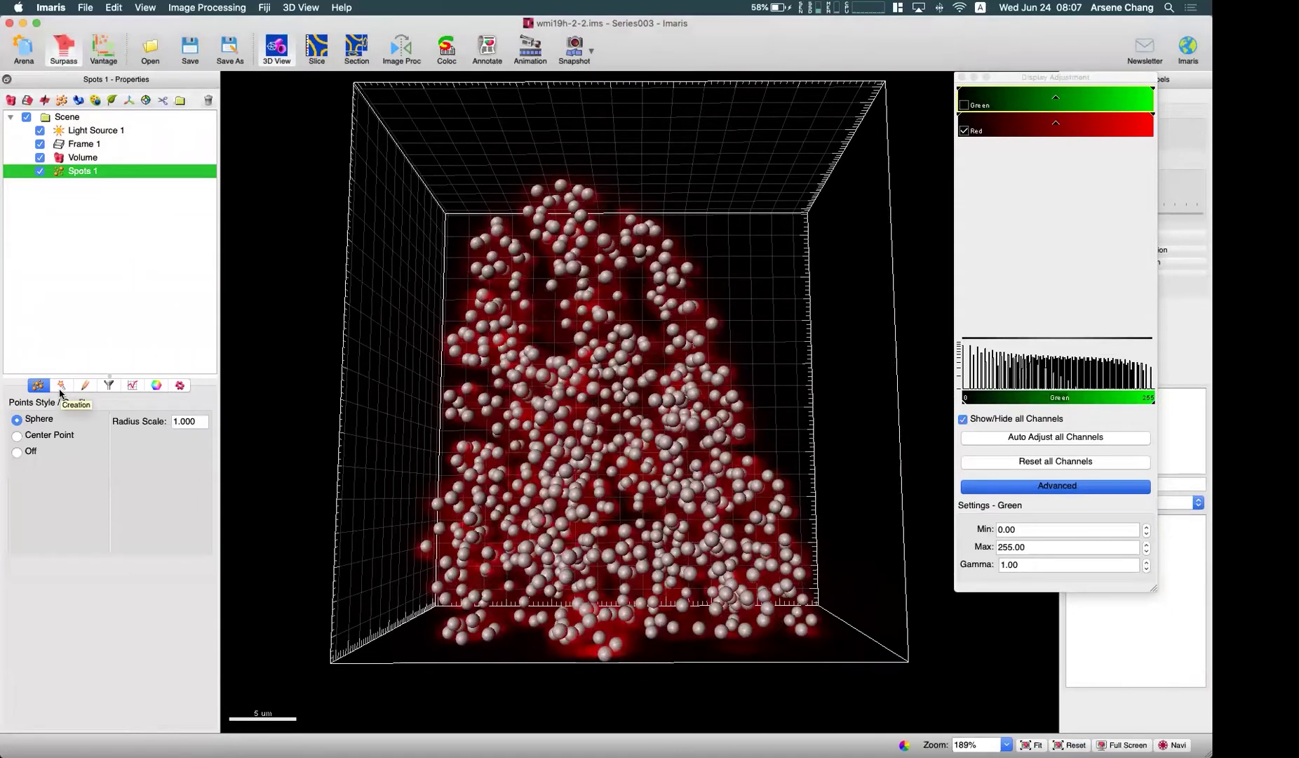
# Review the creation parameters of Spots 1, including source channel, estimated diameter and Quality filter, and compare the spots with the red signal
pyautogui.click(61, 386)
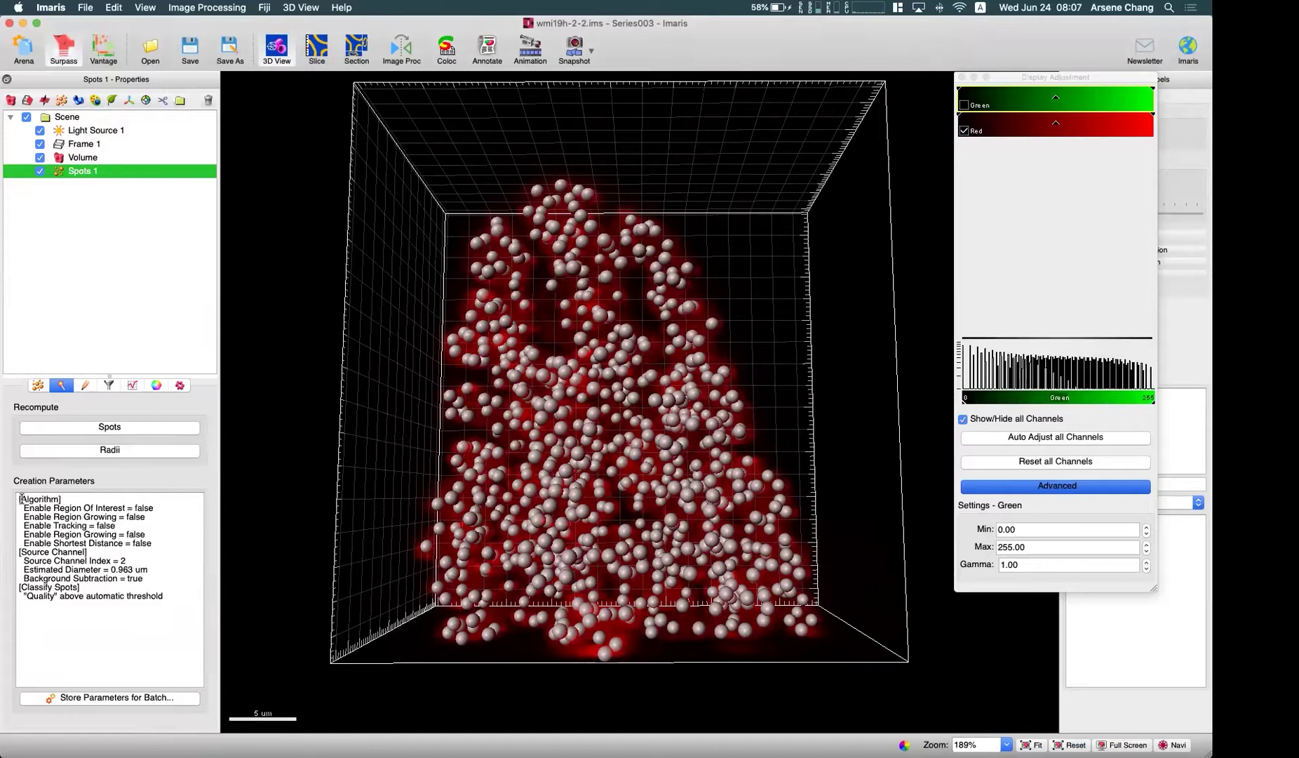
pyautogui.moveTo(20, 499)
pyautogui.mouseDown()
pyautogui.moveTo(167, 557)
pyautogui.moveTo(177, 596)
pyautogui.moveTo(86, 562)
pyautogui.moveTo(21, 489)
pyautogui.mouseUp()
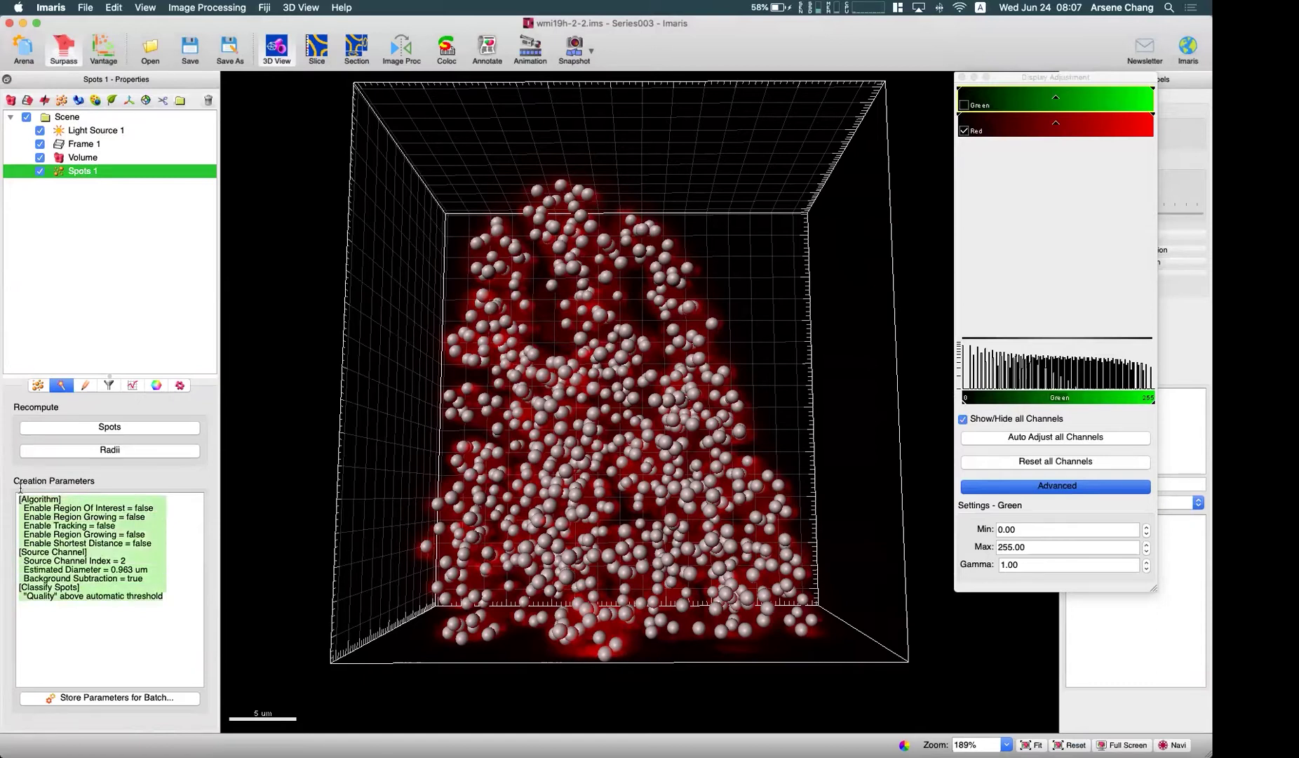
pyautogui.click(134, 576)
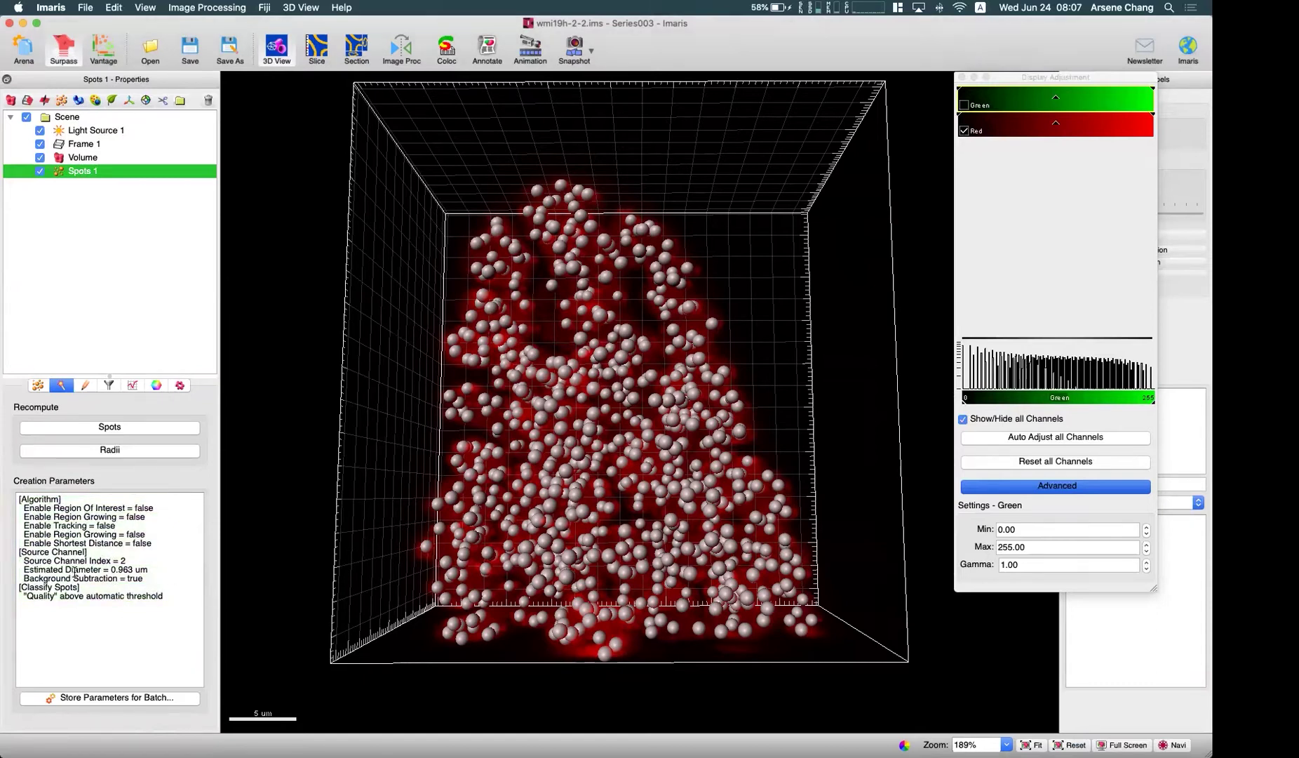
pyautogui.moveTo(53, 562); pyautogui.dragTo(130, 562)
pyautogui.moveTo(25, 569); pyautogui.dragTo(148, 569)
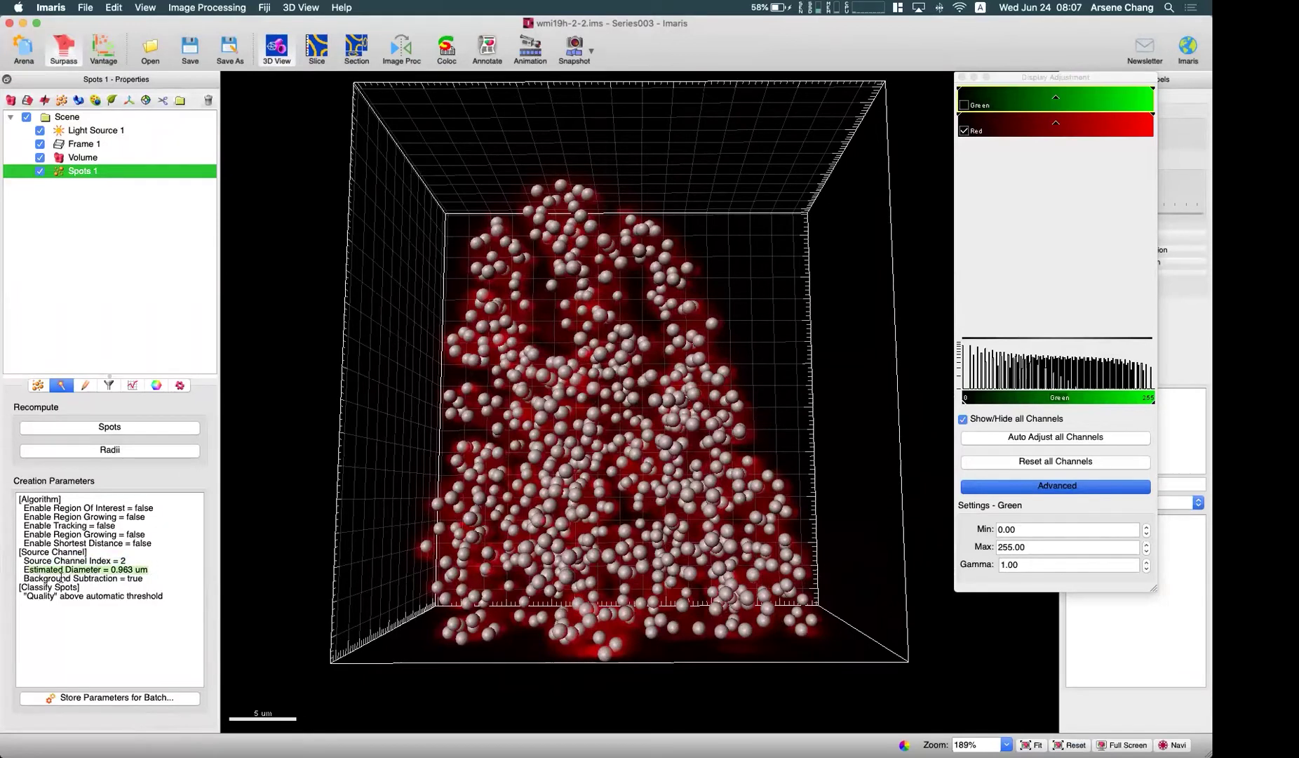
pyautogui.moveTo(45, 577); pyautogui.dragTo(163, 596)
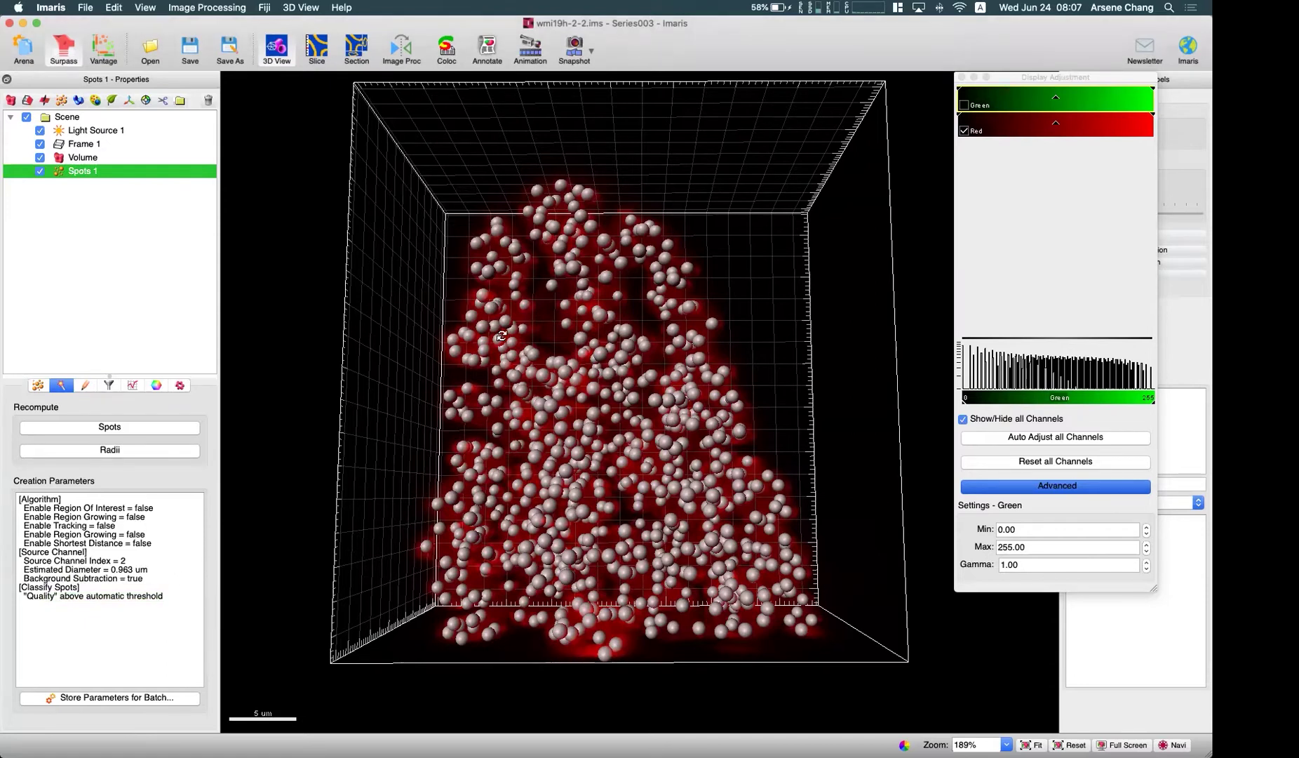
pyautogui.moveTo(624, 505); pyautogui.dragTo(526, 377)
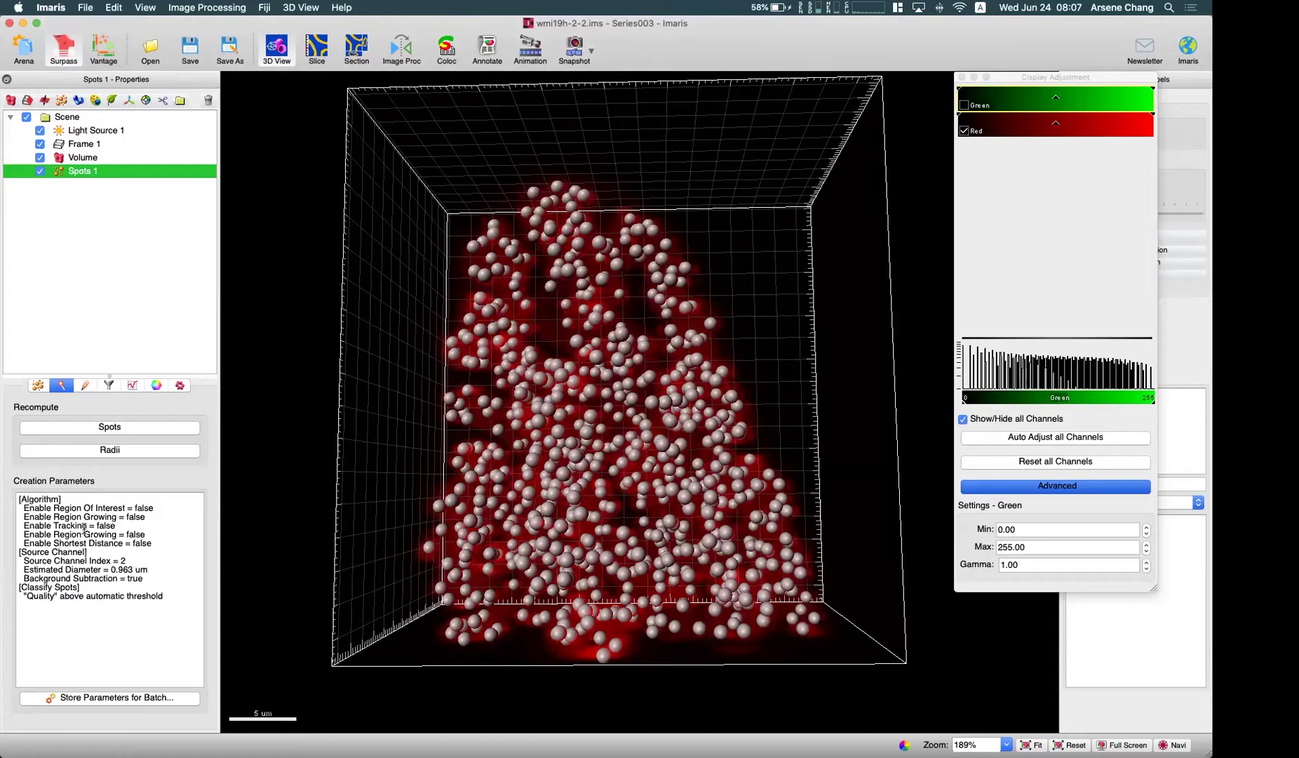
pyautogui.moveTo(338, 466); pyautogui.dragTo(267, 618)
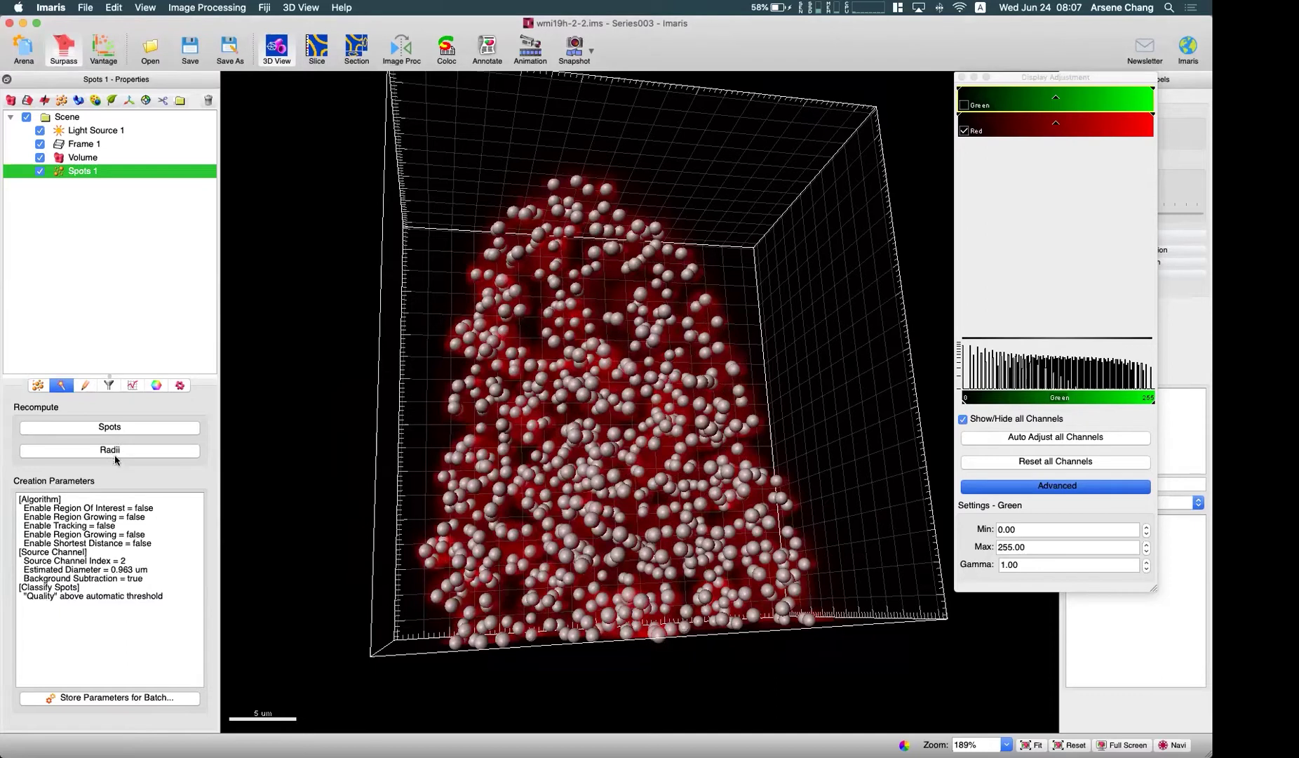
pyautogui.moveTo(505, 414); pyautogui.dragTo(295, 453)
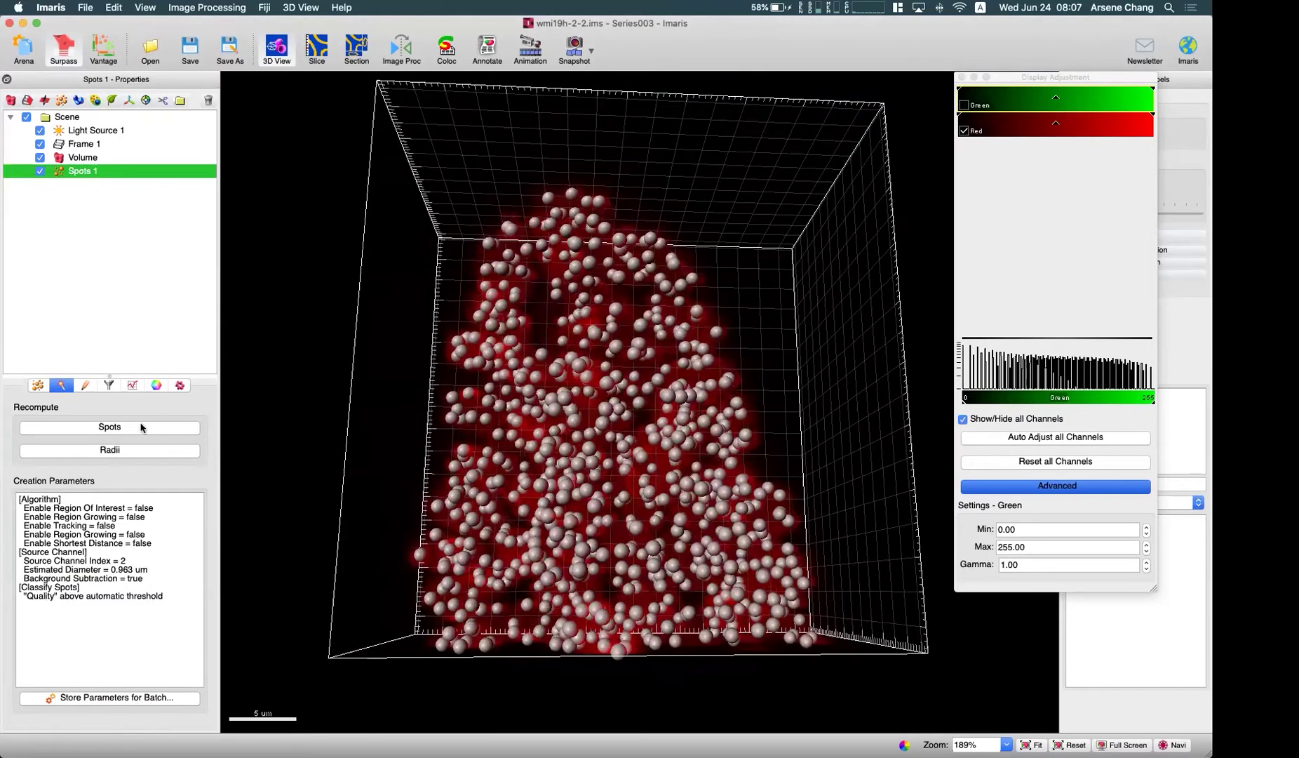
# Store the Spots 1 creation parameters under the name Spots 1 in both Arena and Favorite Creation Parameters, despite the duplicate name
pyautogui.click(120, 703)
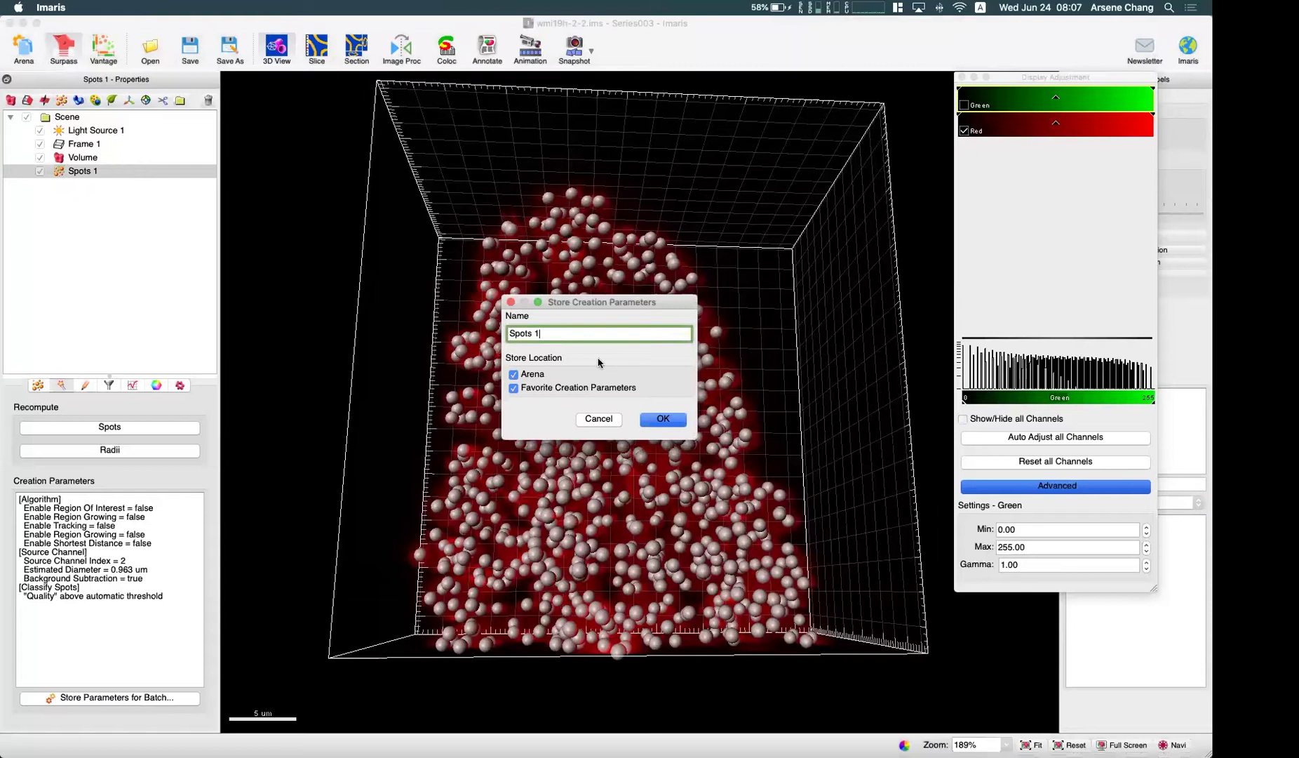
pyautogui.tripleClick(554, 334)
pyautogui.click(561, 334)
pyautogui.tripleClick(527, 331)
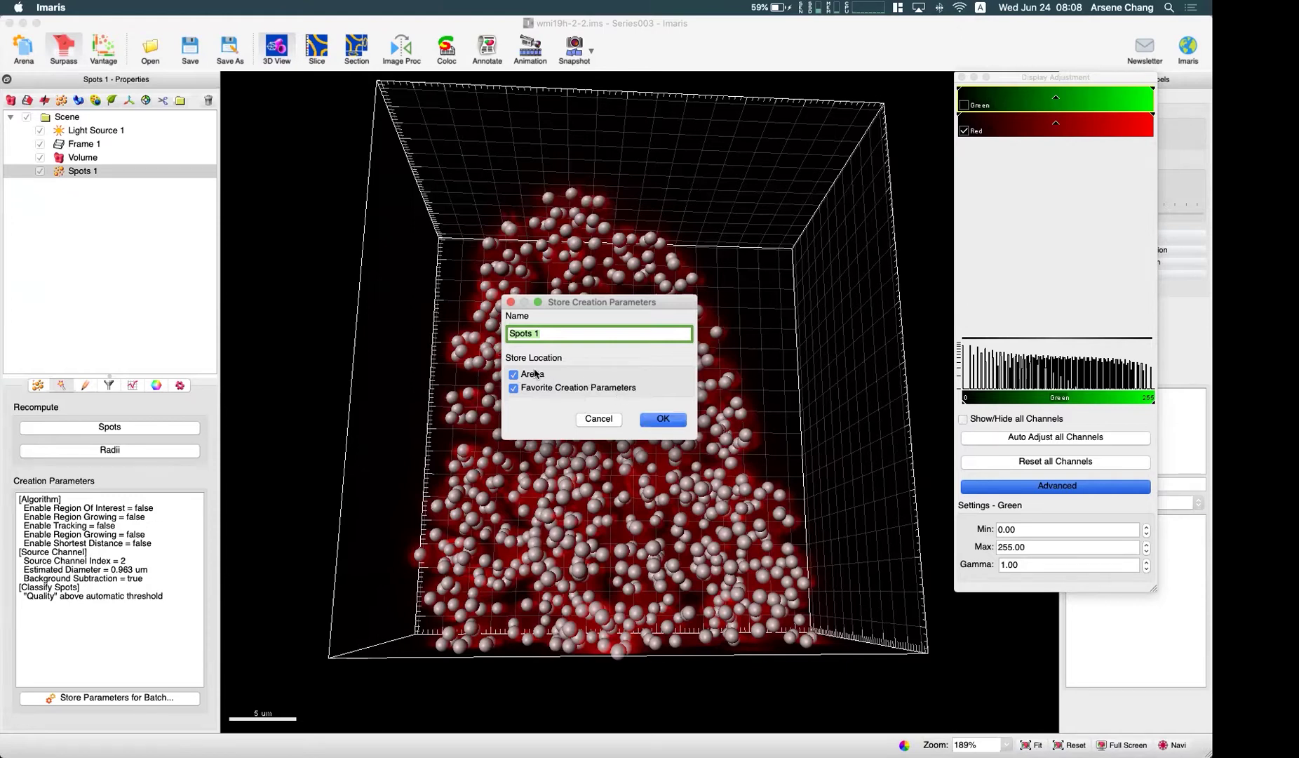
pyautogui.click(661, 420)
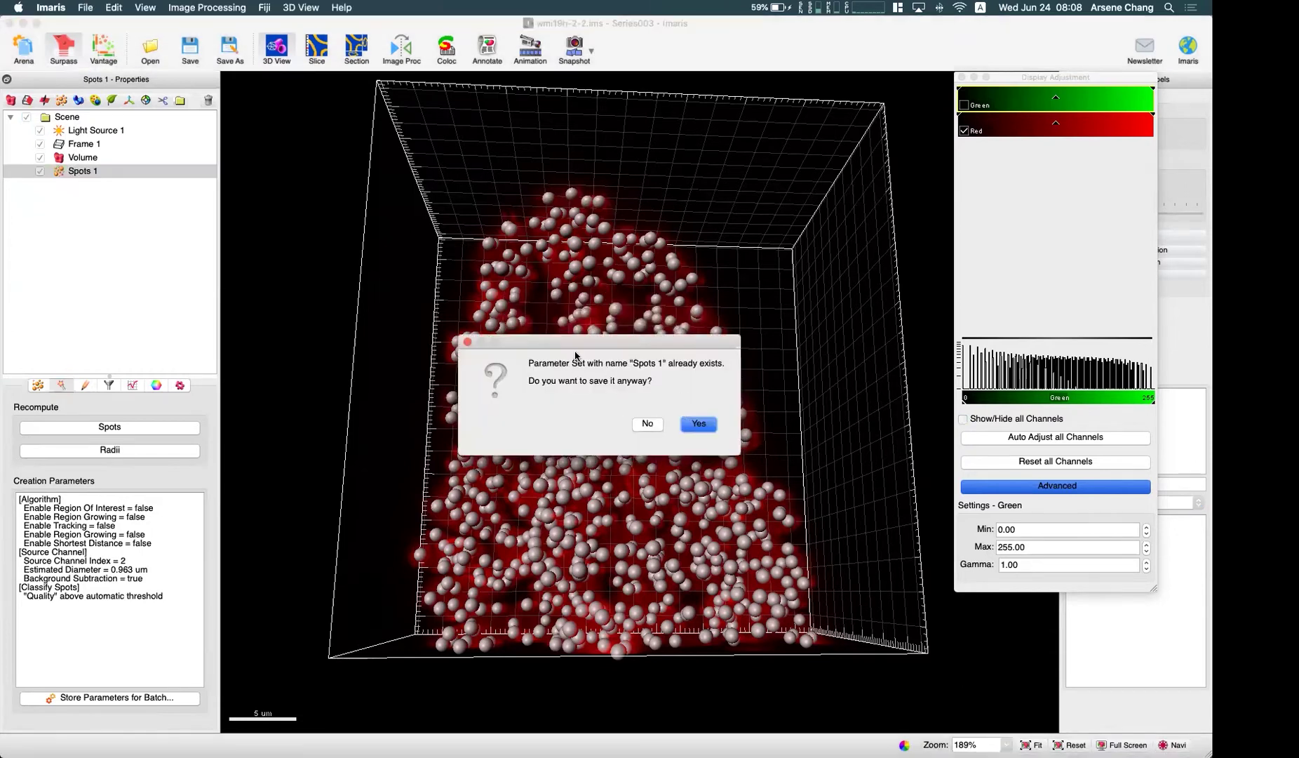
pyautogui.click(703, 425)
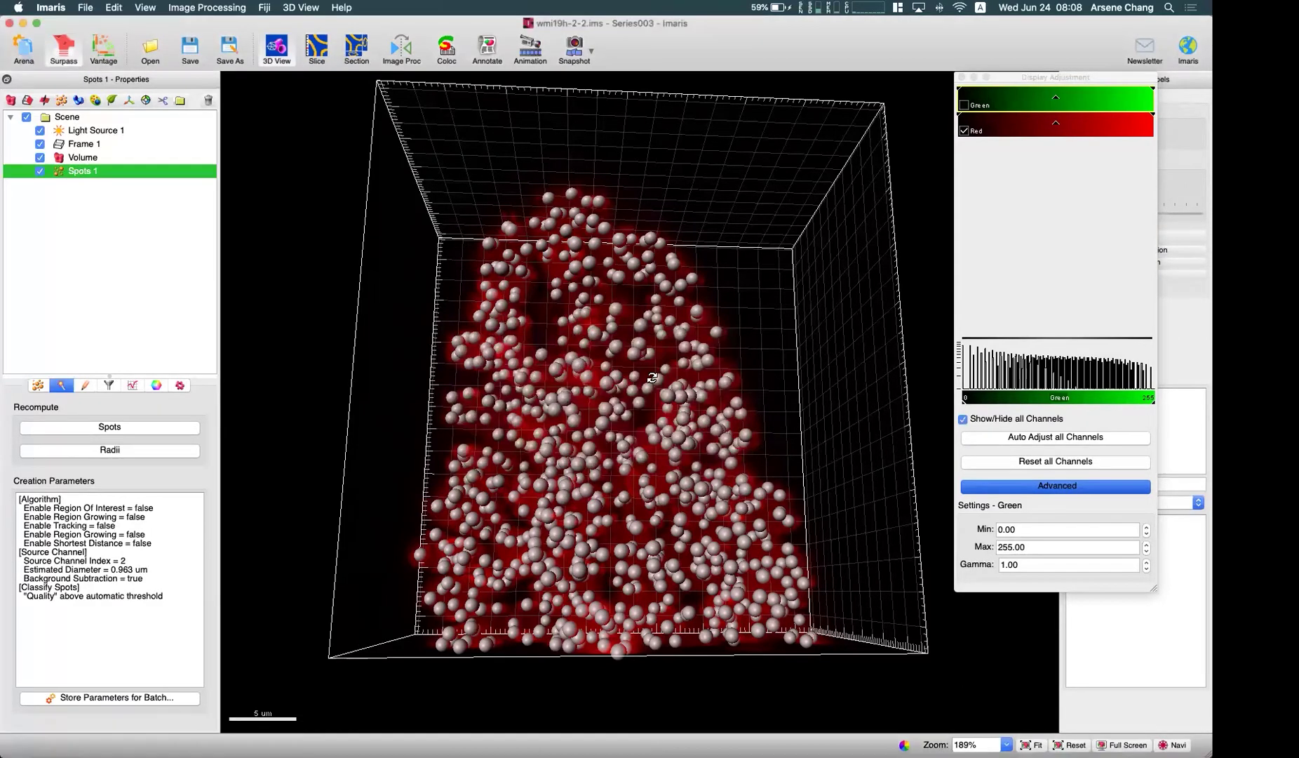
# Return to the Arena without saving the changes to wmi19h-2-2.ims and open wmi19h-2-3.ims from the treatment folder
pyautogui.moveTo(565, 411); pyautogui.dragTo(398, 430)
pyautogui.moveTo(228, 412); pyautogui.dragTo(128, 234)
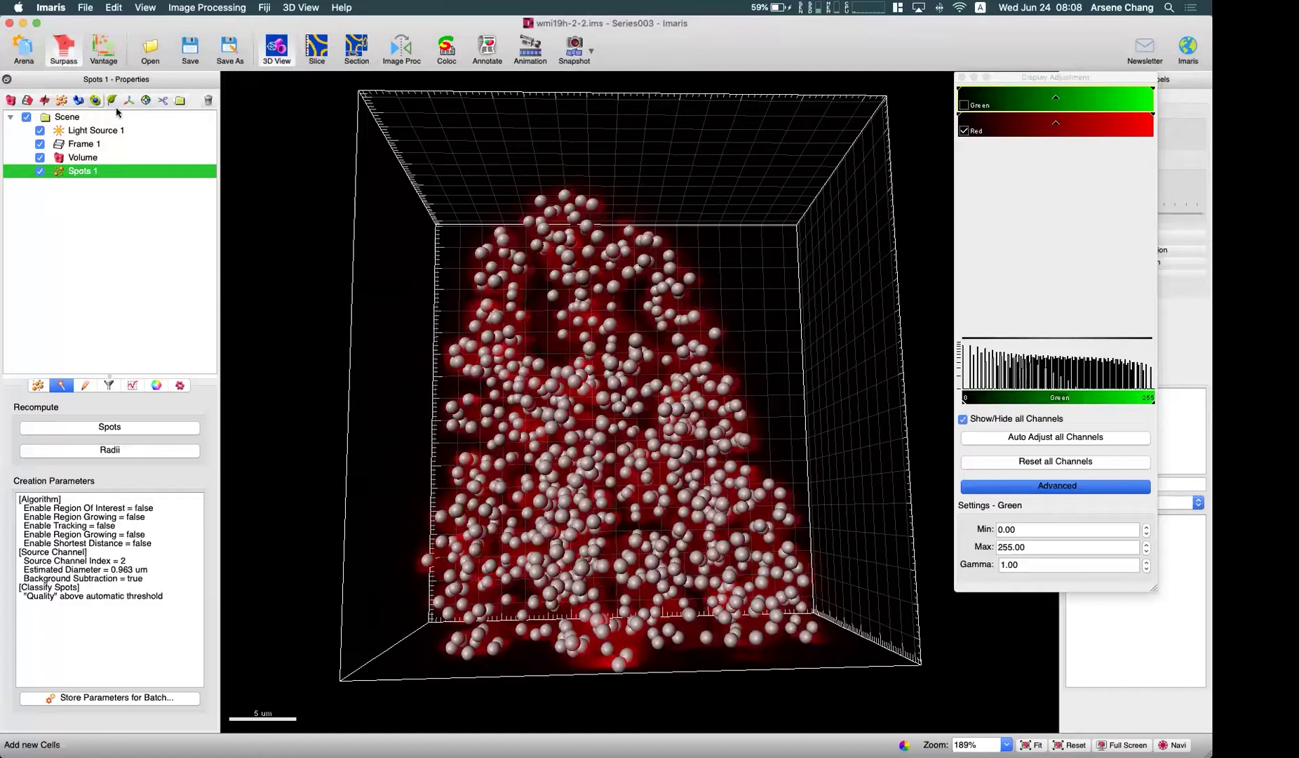
pyautogui.click(24, 46)
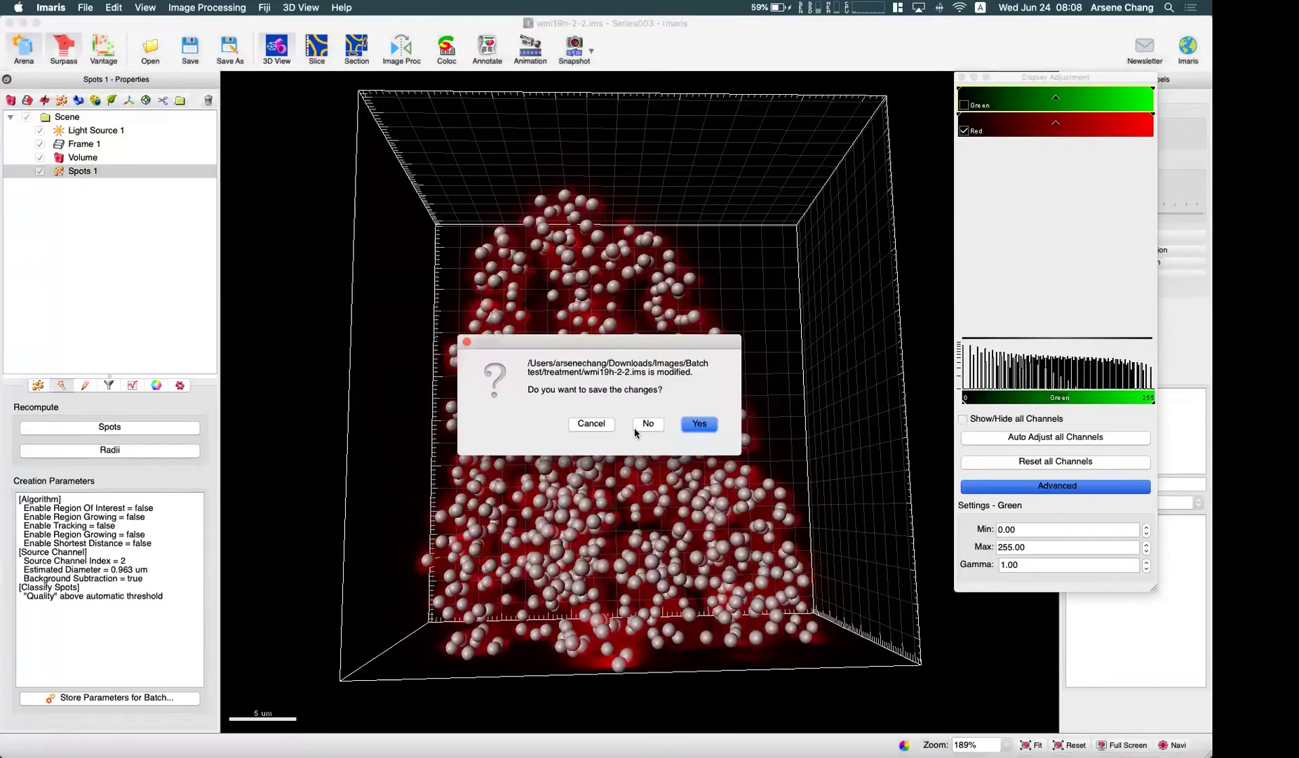
pyautogui.click(638, 429)
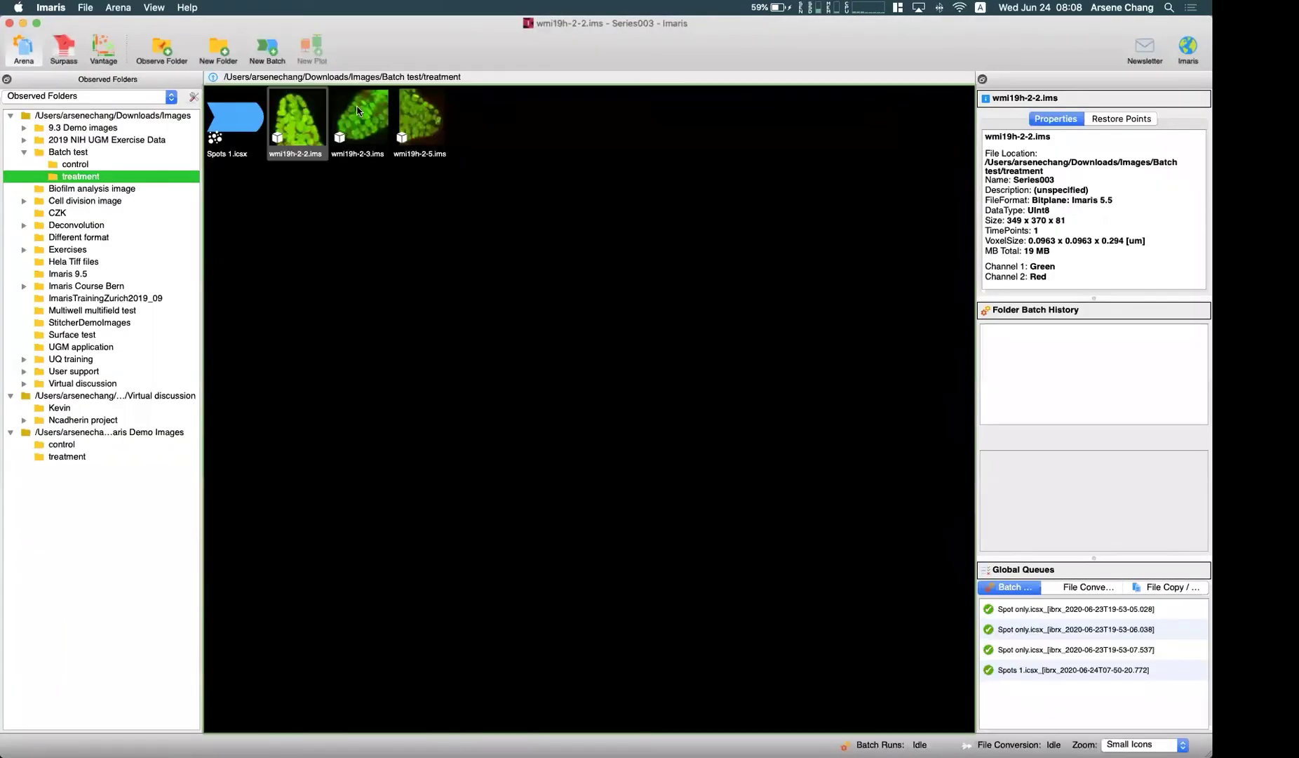
pyautogui.doubleClick(358, 111)
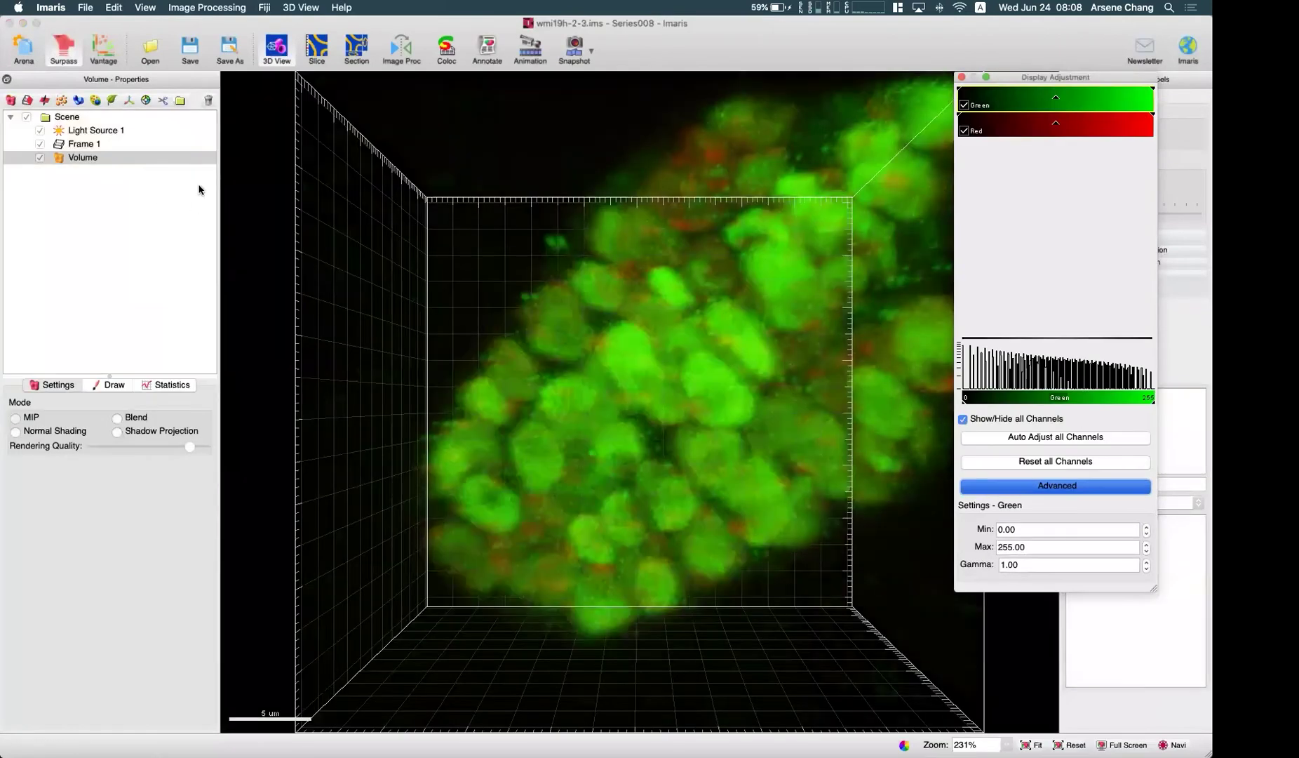
pyautogui.scroll(-2, 430, 241)
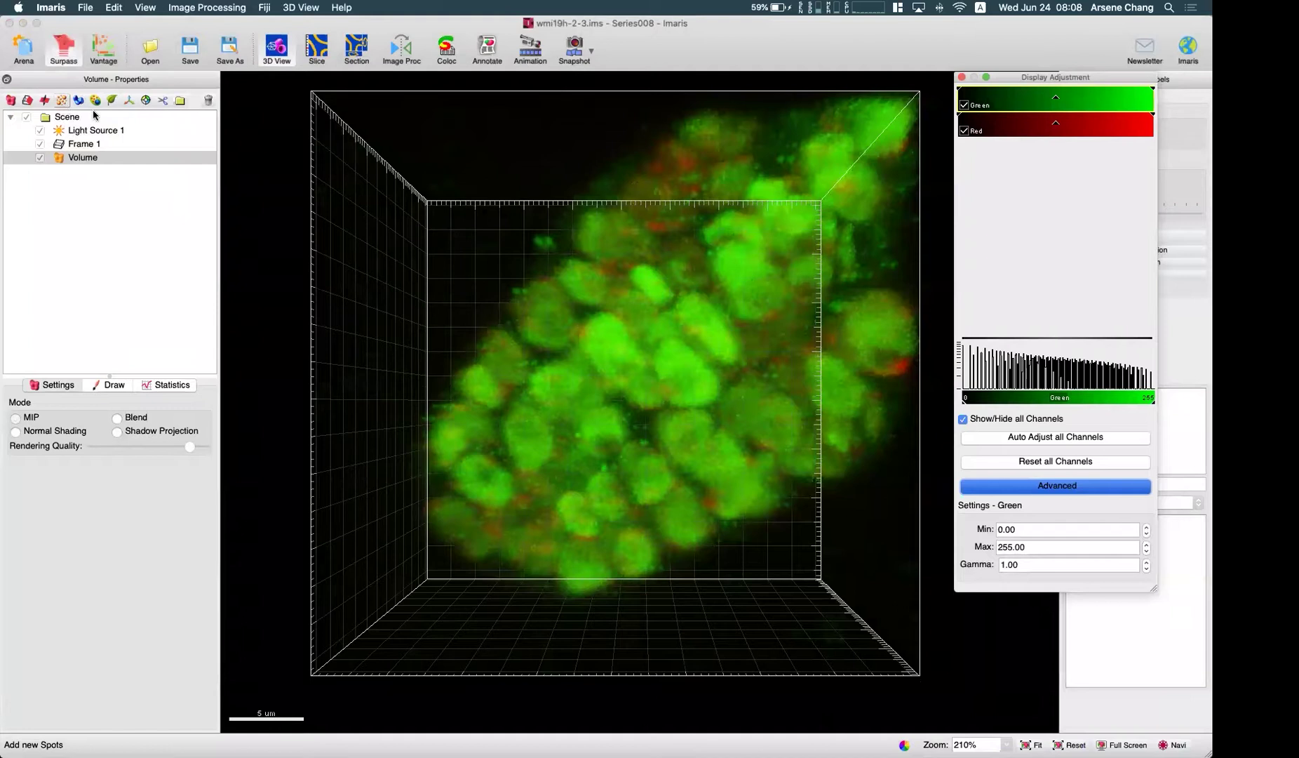
# Create a Spots object from the favorite creation parameters Spots 1, run it through to completion, and delete the resulting object
pyautogui.click(62, 100)
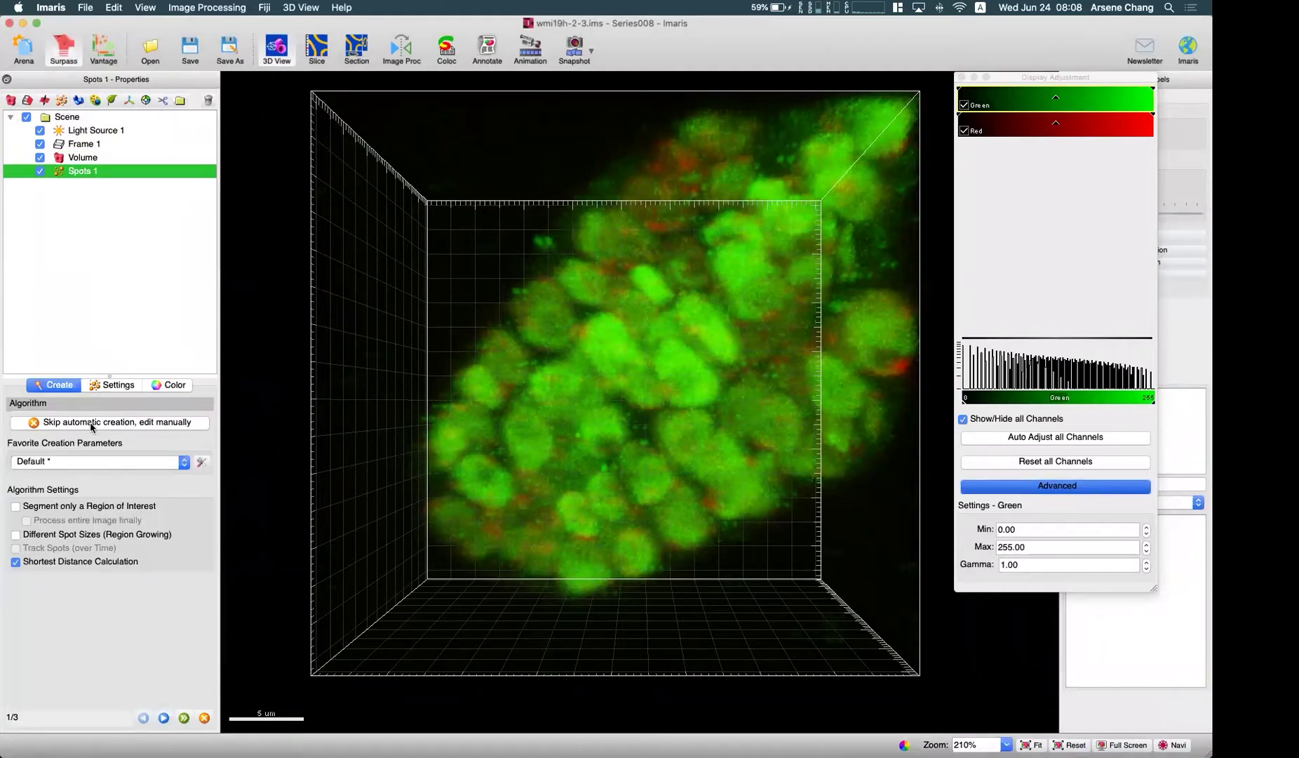
pyautogui.click(108, 463)
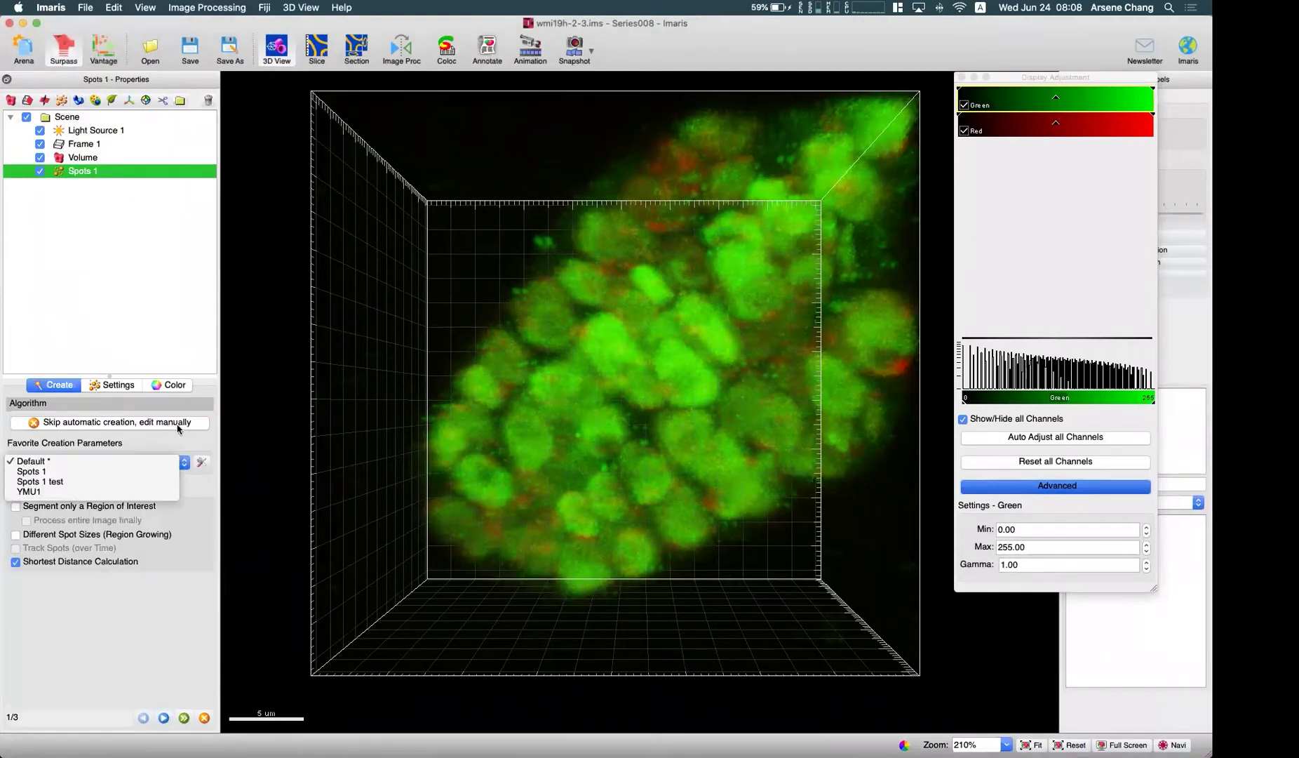
pyautogui.click(90, 458)
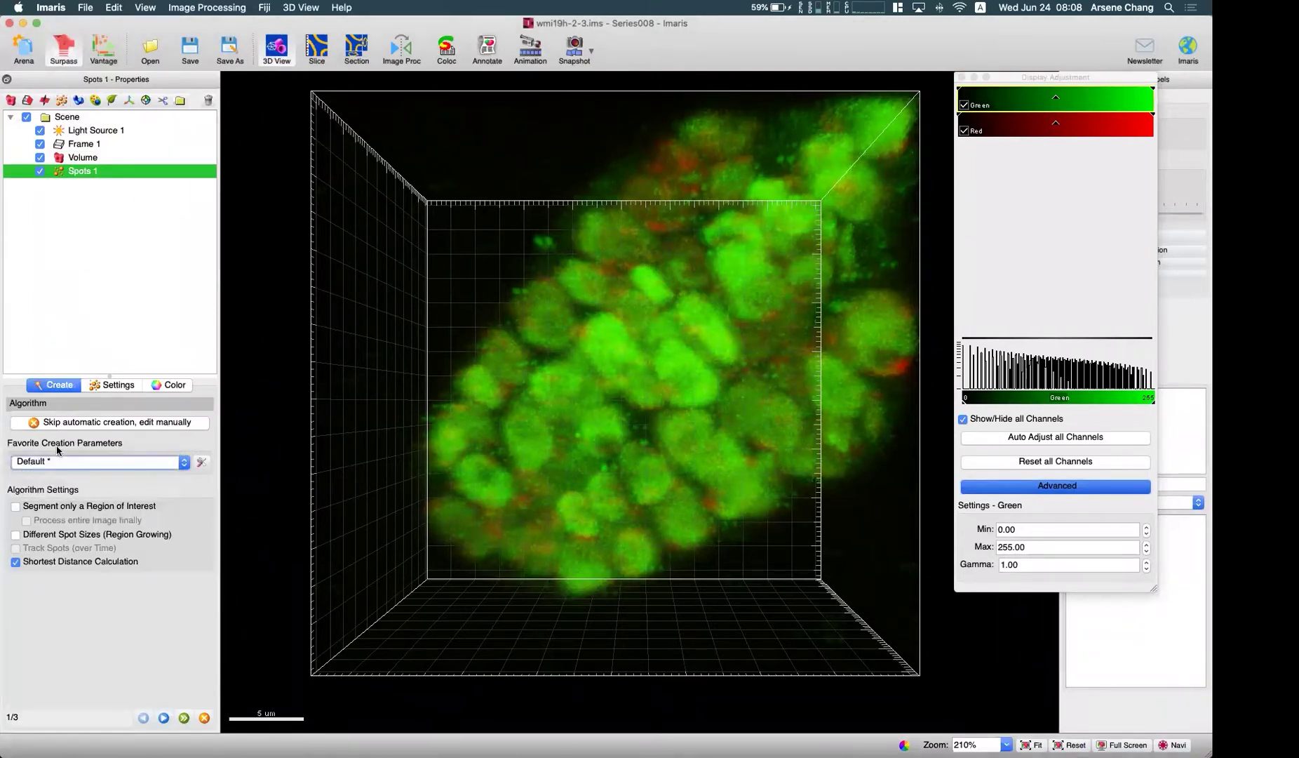
pyautogui.click(131, 463)
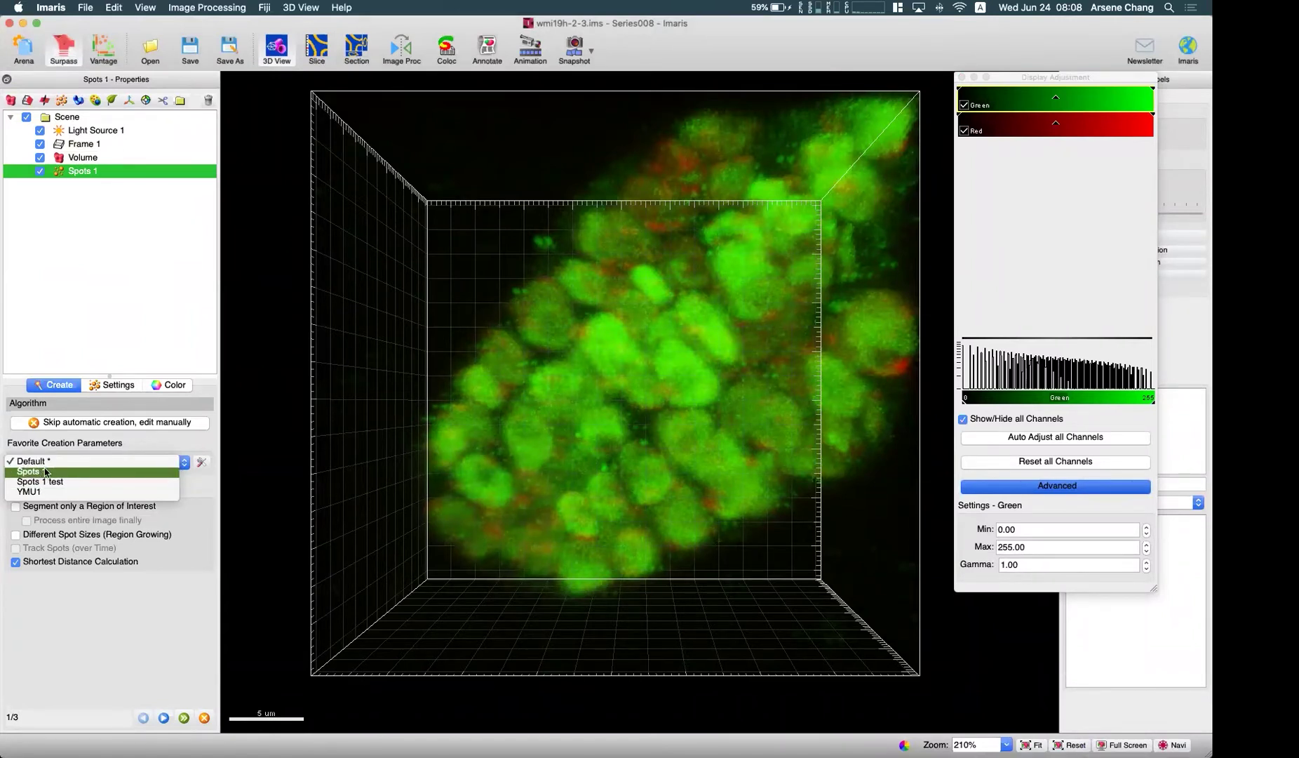
pyautogui.click(54, 472)
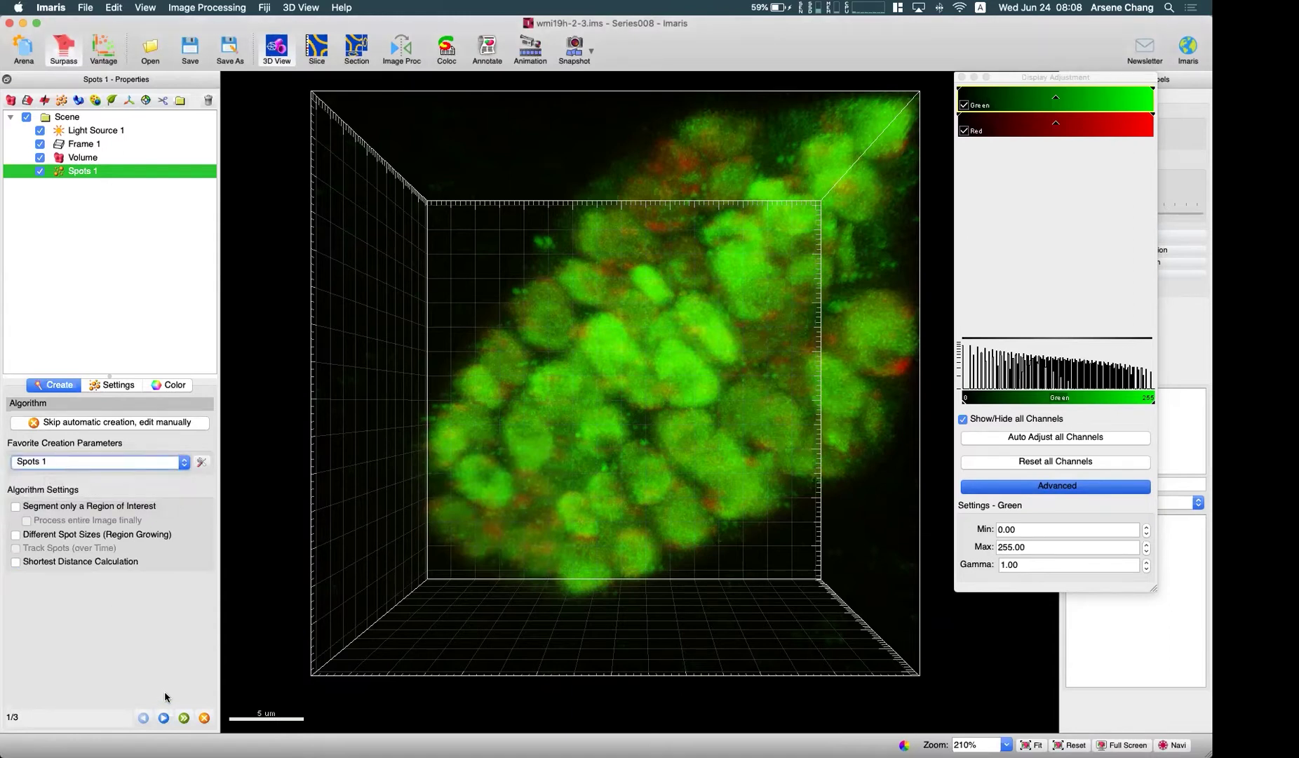
pyautogui.click(163, 717)
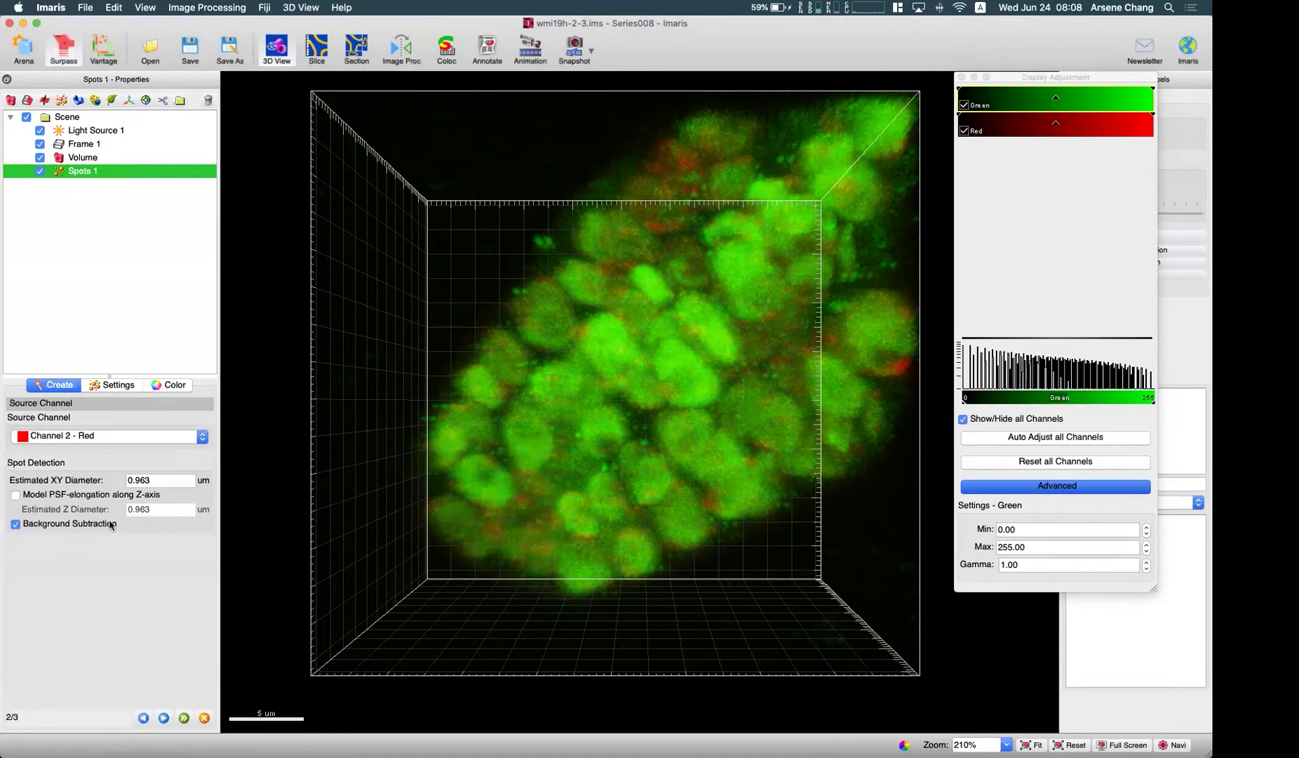
pyautogui.click(184, 718)
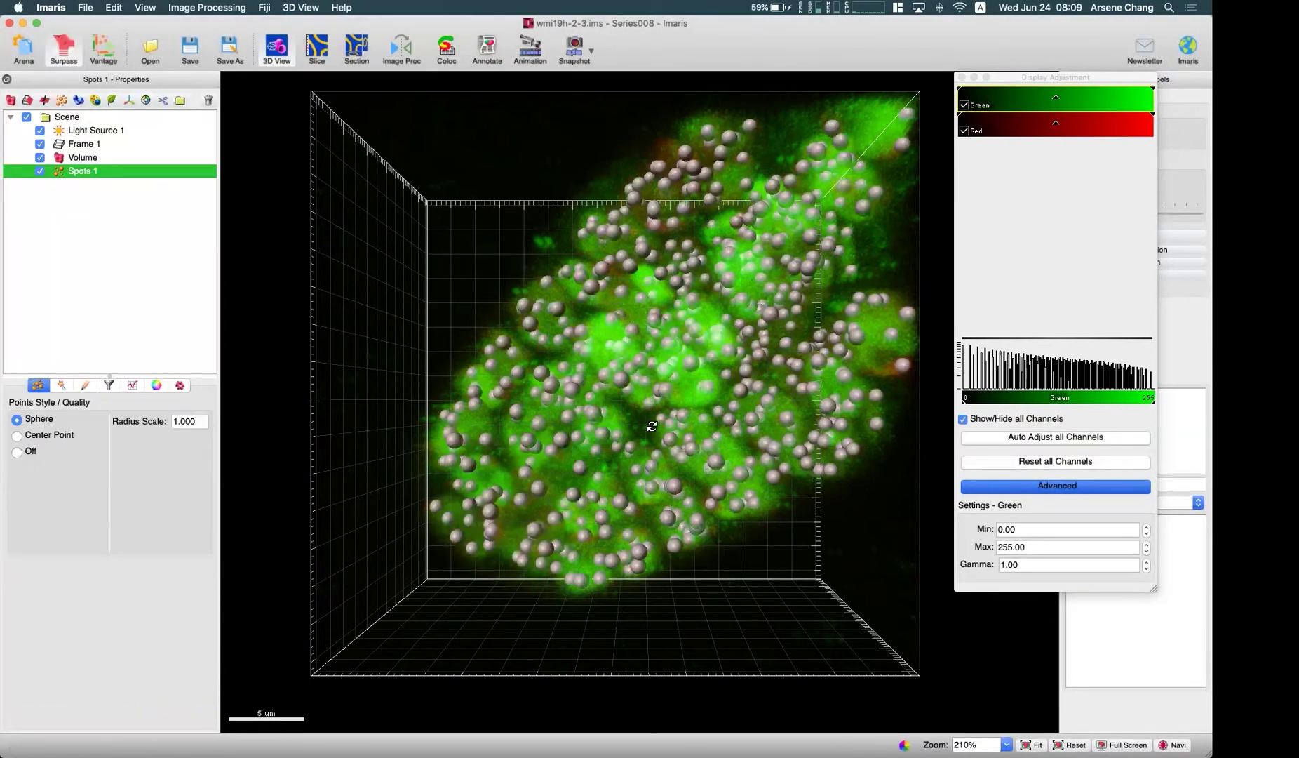
pyautogui.scroll(-2, 663, 344)
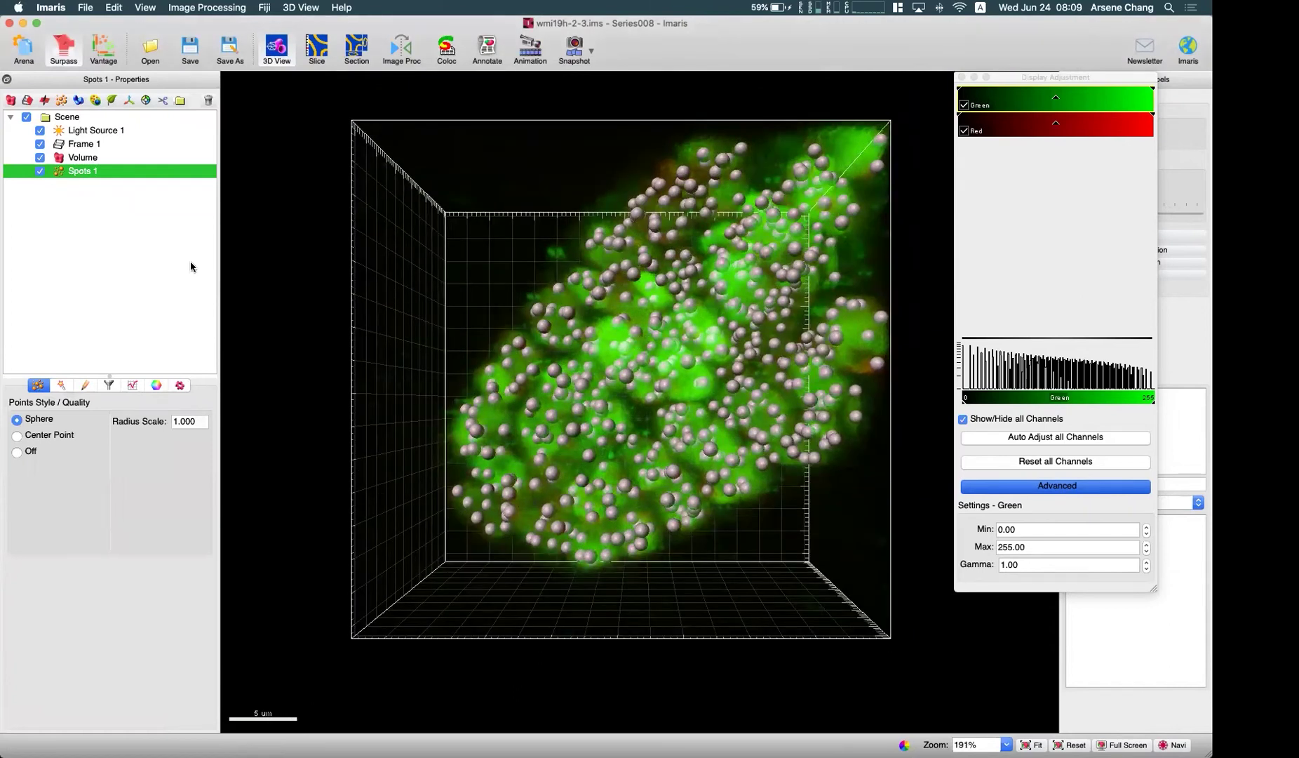
pyautogui.click(208, 100)
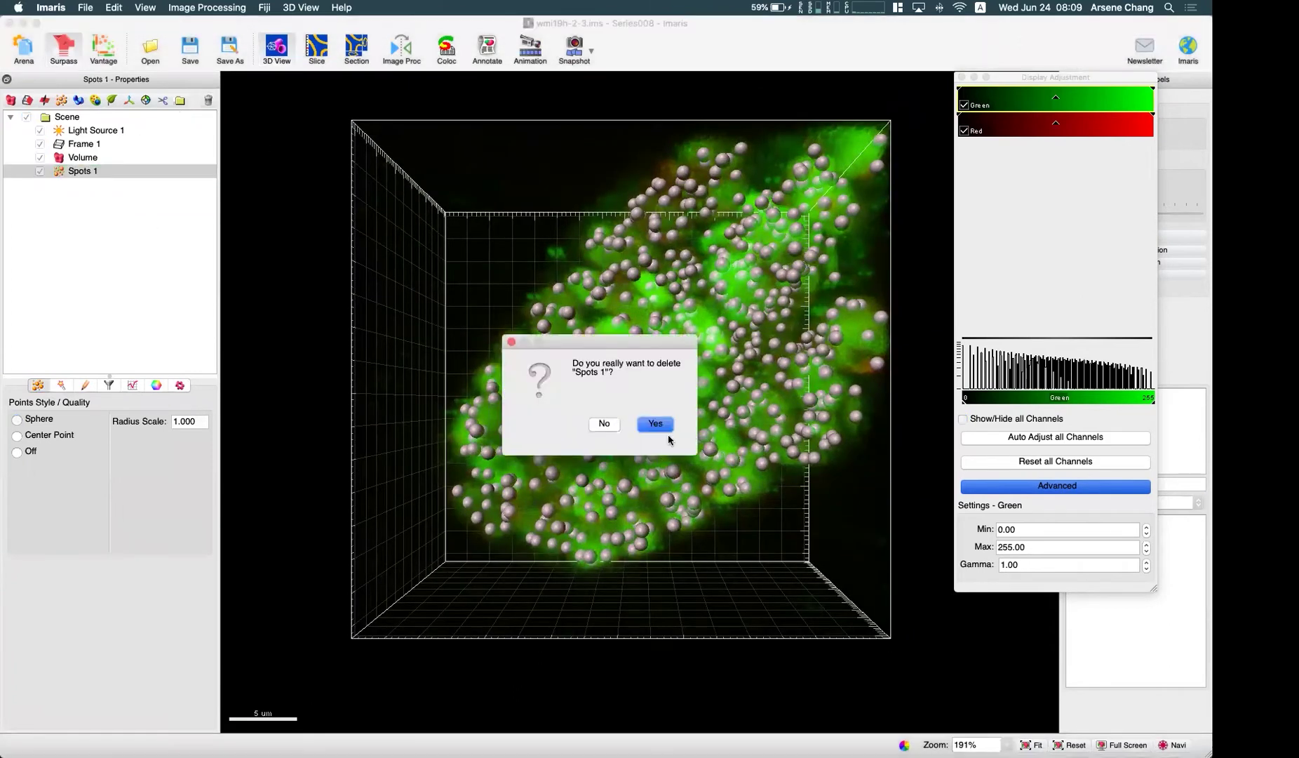
pyautogui.click(656, 424)
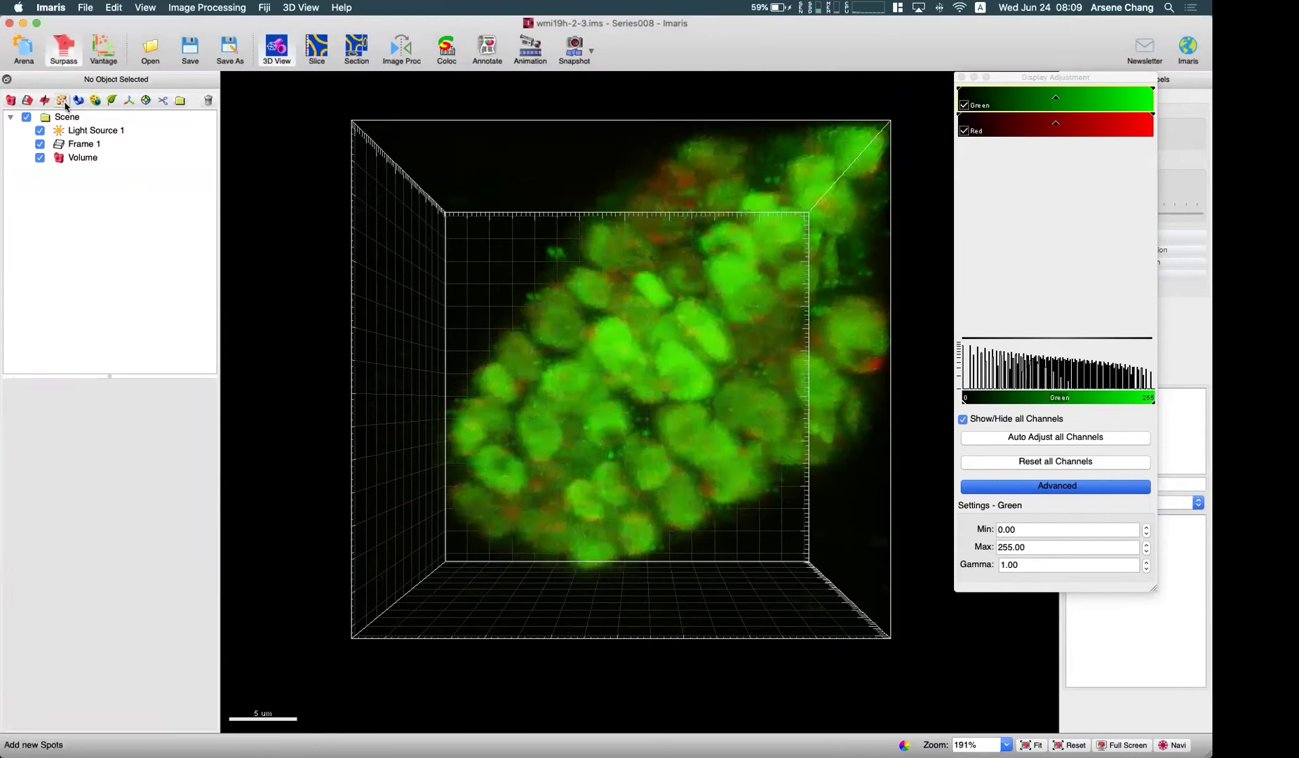
# Create a new Spots object with the favorite creation parameters Spots 1, compute the detection and accept the automatic Quality filter
pyautogui.click(61, 100)
pyautogui.click(99, 462)
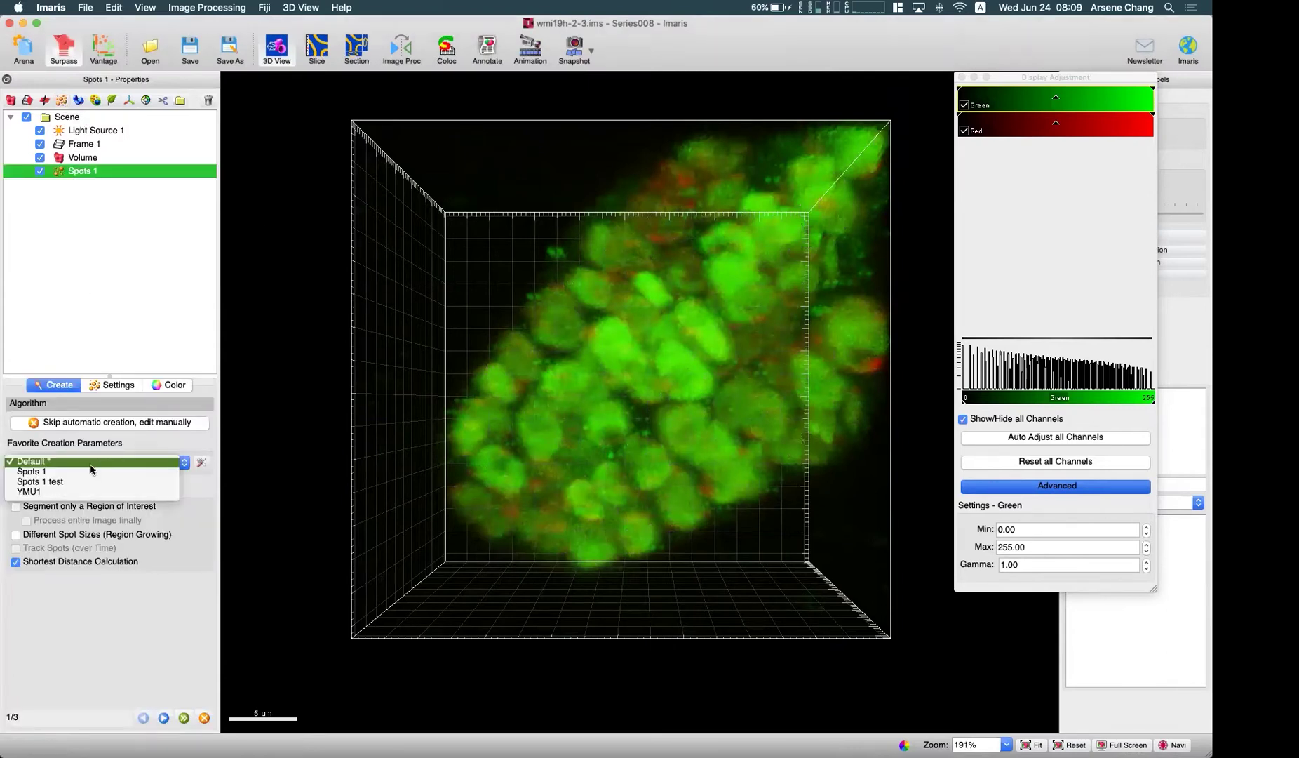
pyautogui.click(49, 478)
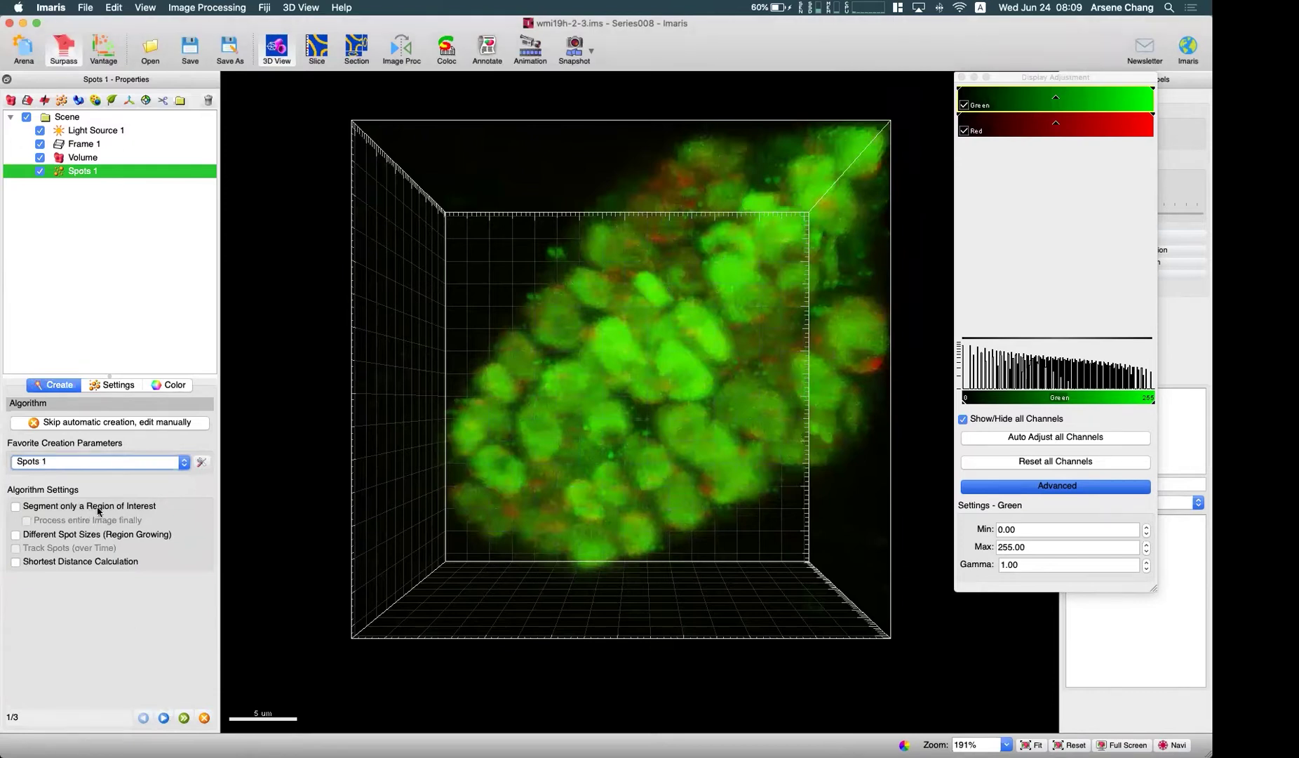
pyautogui.click(164, 719)
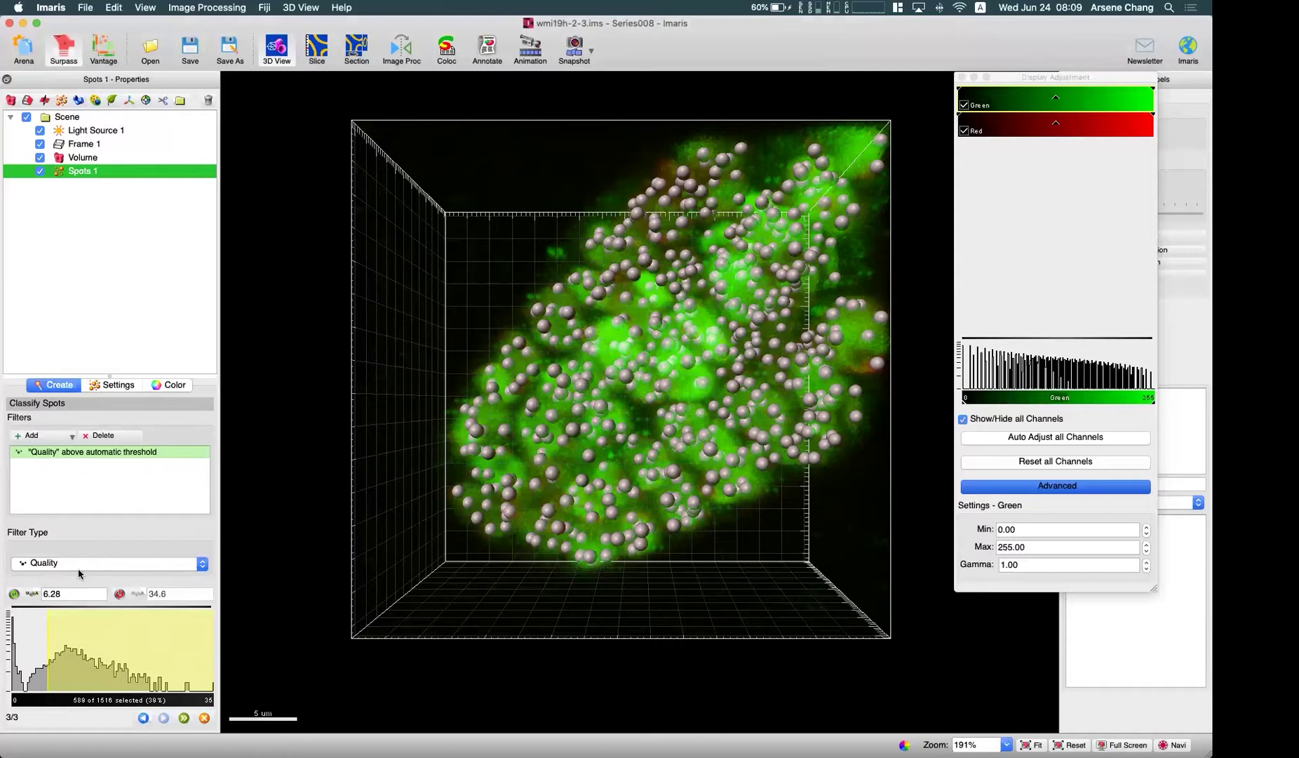
pyautogui.click(184, 717)
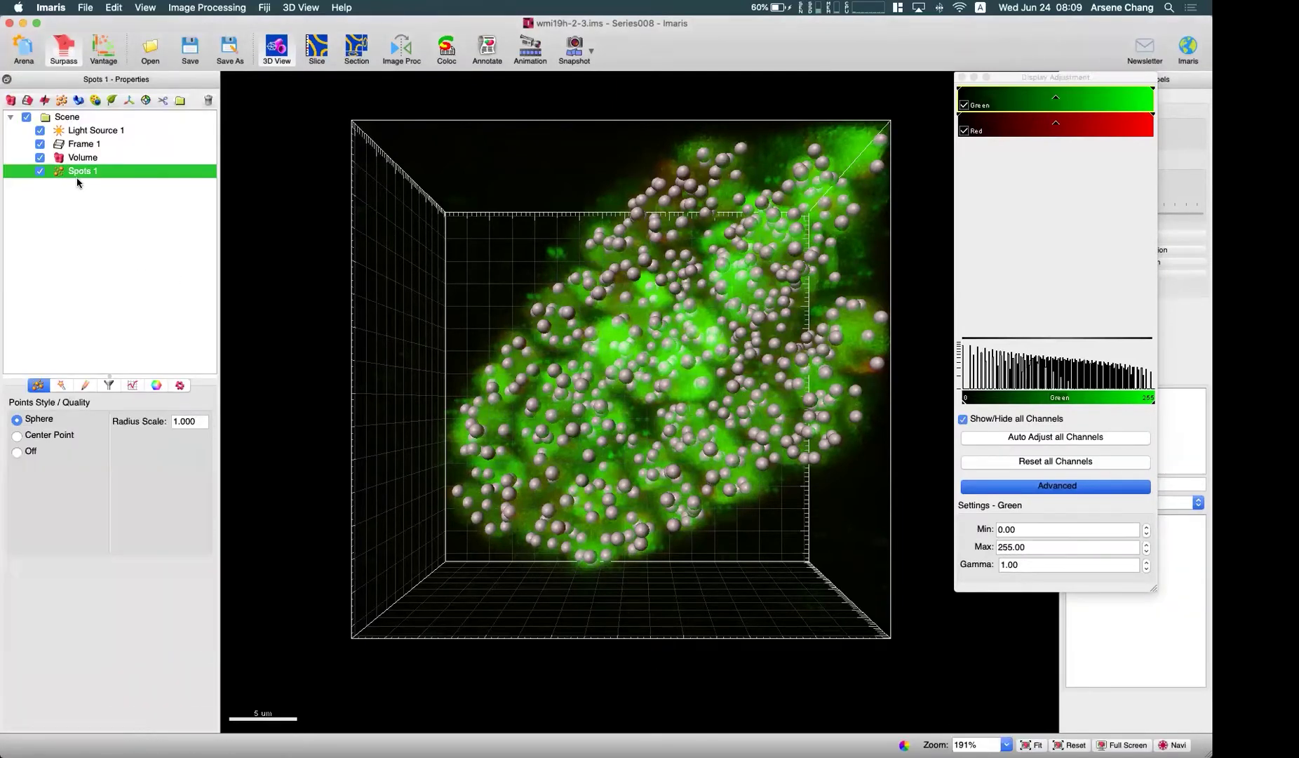
# Start another Spots object, remove Spots 1 test and YMU1 from the stored creation parameters in the preferences, and view the Spots 1 parameters
pyautogui.click(63, 103)
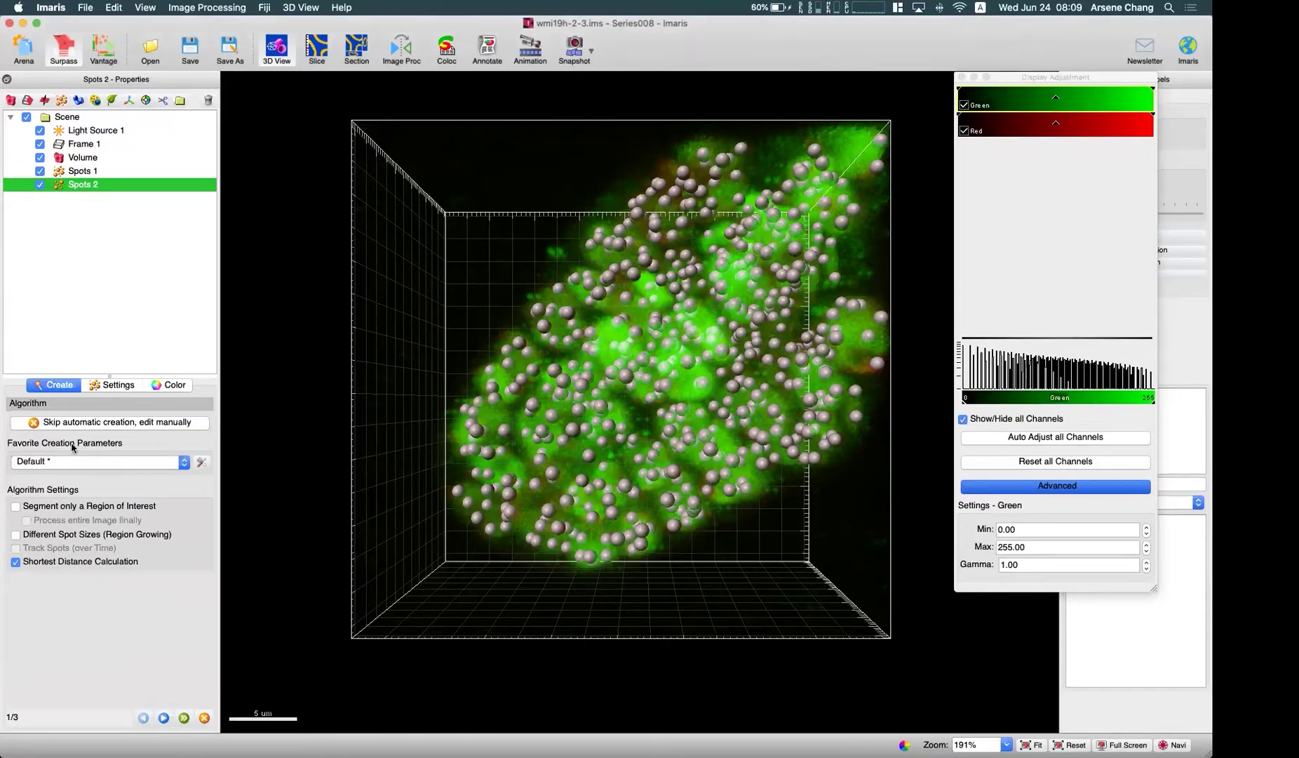
pyautogui.click(202, 462)
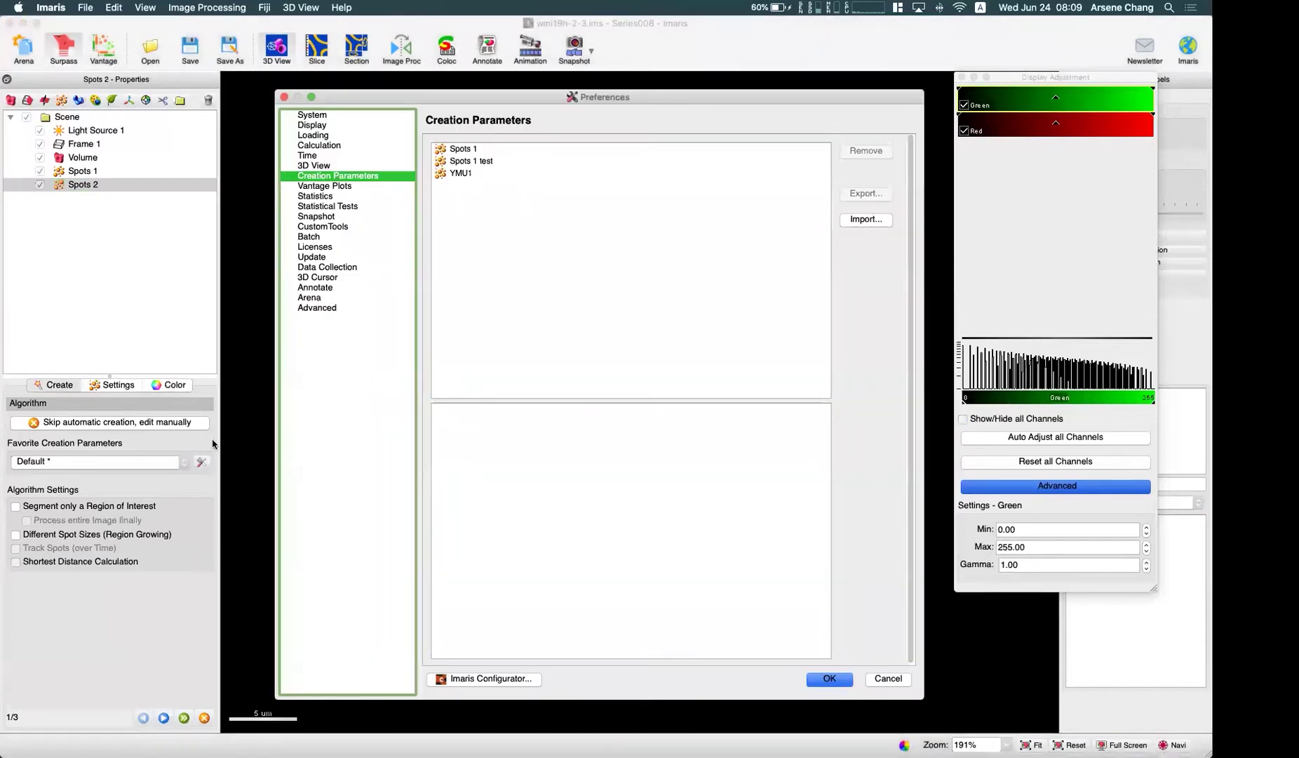
pyautogui.click(474, 161)
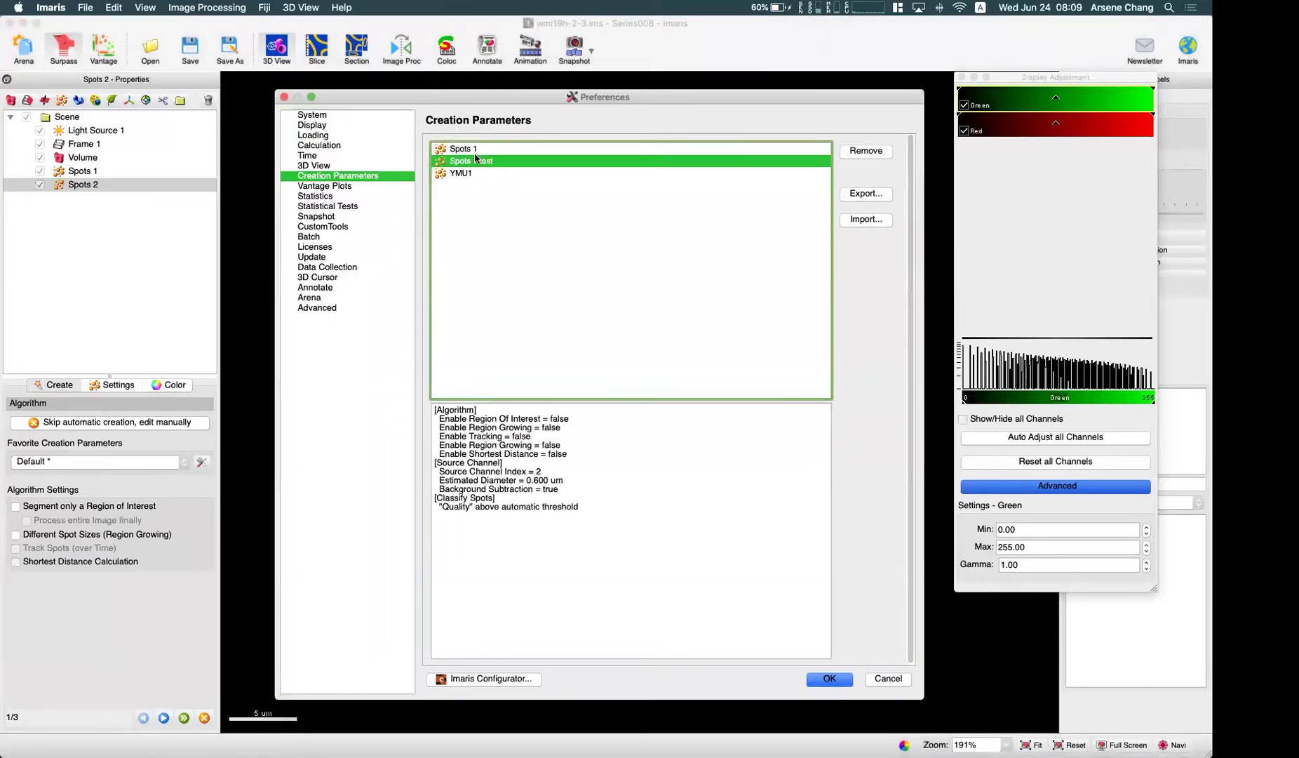
pyautogui.keyDown('shift'); pyautogui.click(474, 172); pyautogui.keyUp('shift')
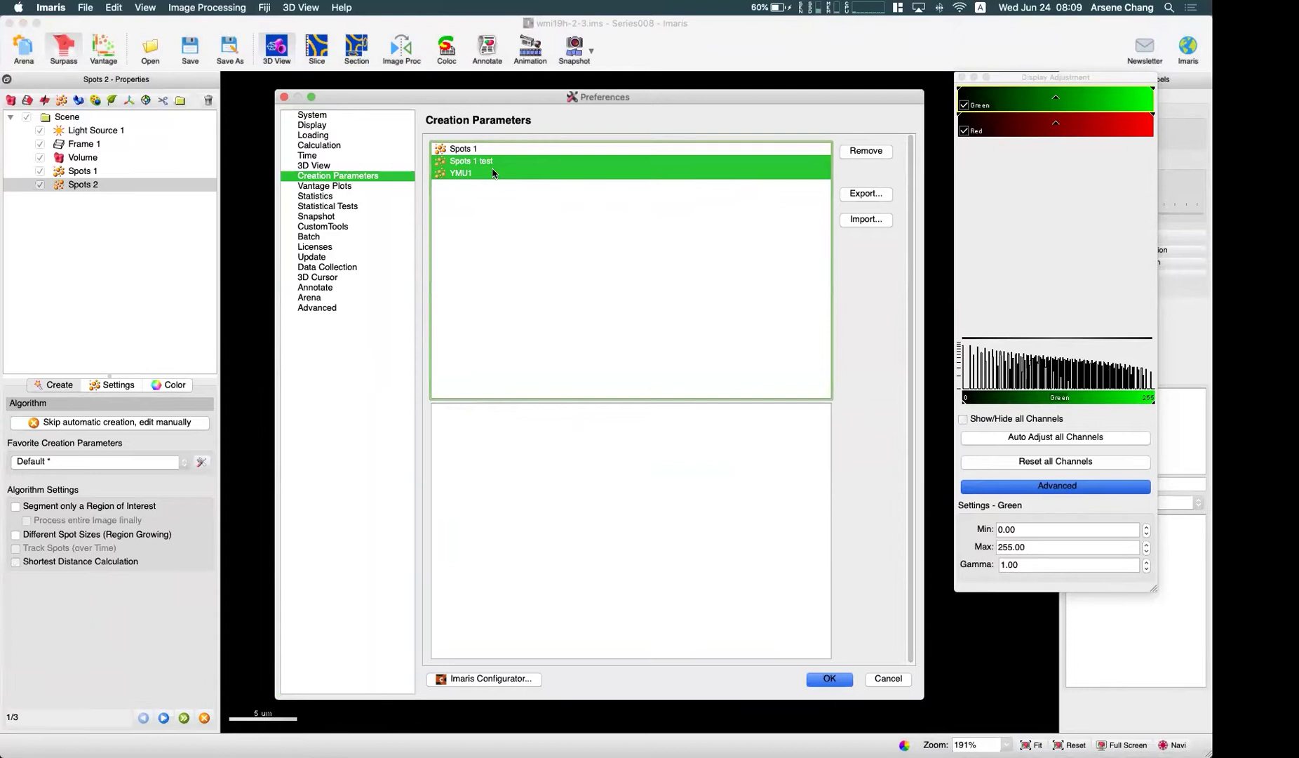
pyautogui.click(866, 150)
pyautogui.click(480, 153)
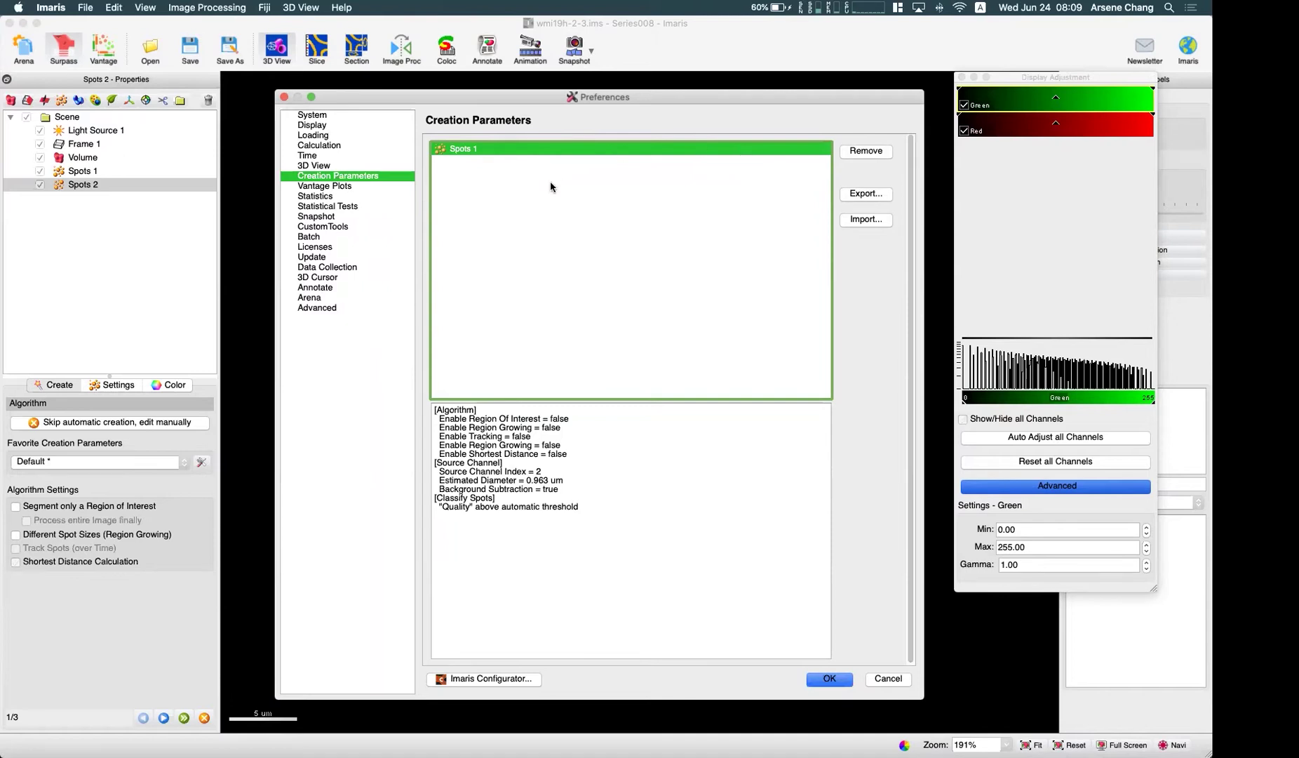
# Try to export the Spots 1 creation parameters to the Documents folder as Spots 1.icpx, and leave the preferences without applying
pyautogui.click(863, 195)
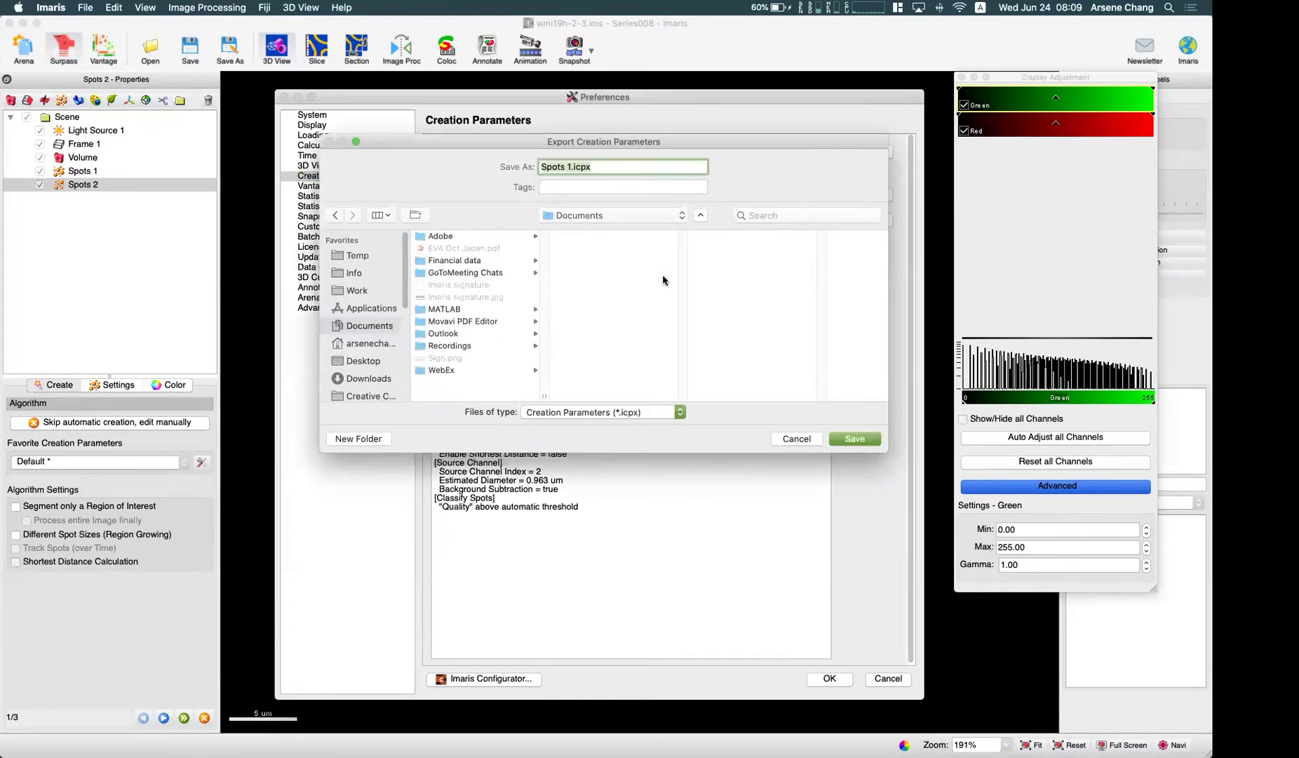
pyautogui.click(797, 439)
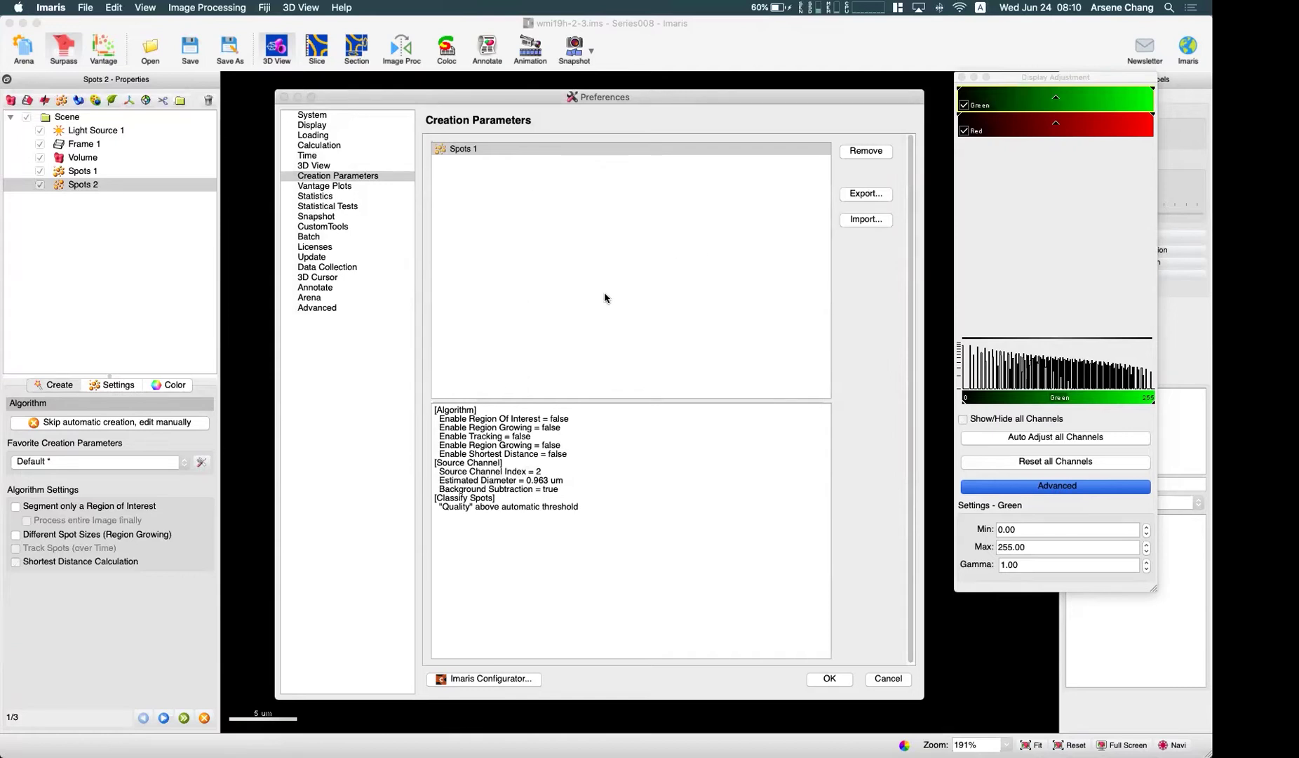
pyautogui.click(887, 678)
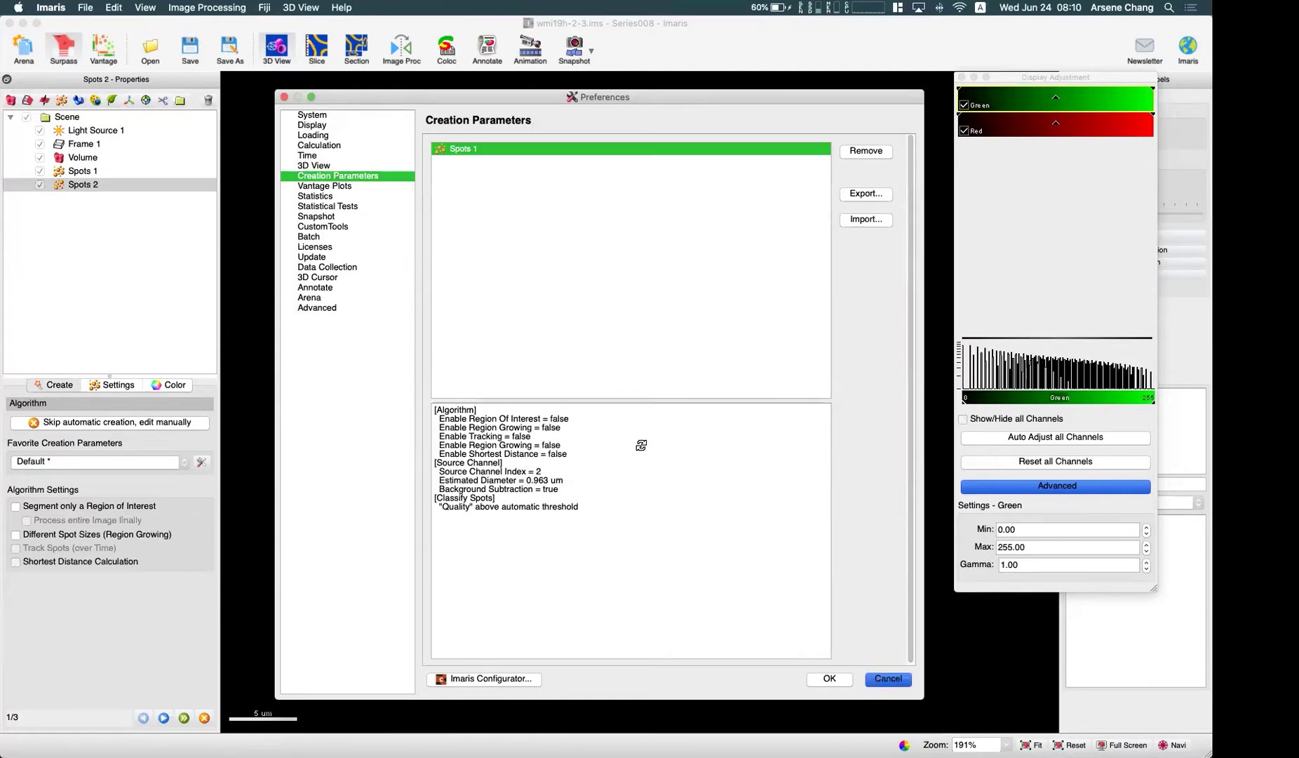
# Return to the Arena without saving the changes to wmi19h-2-3.ims
pyautogui.moveTo(635, 354); pyautogui.dragTo(729, 368)
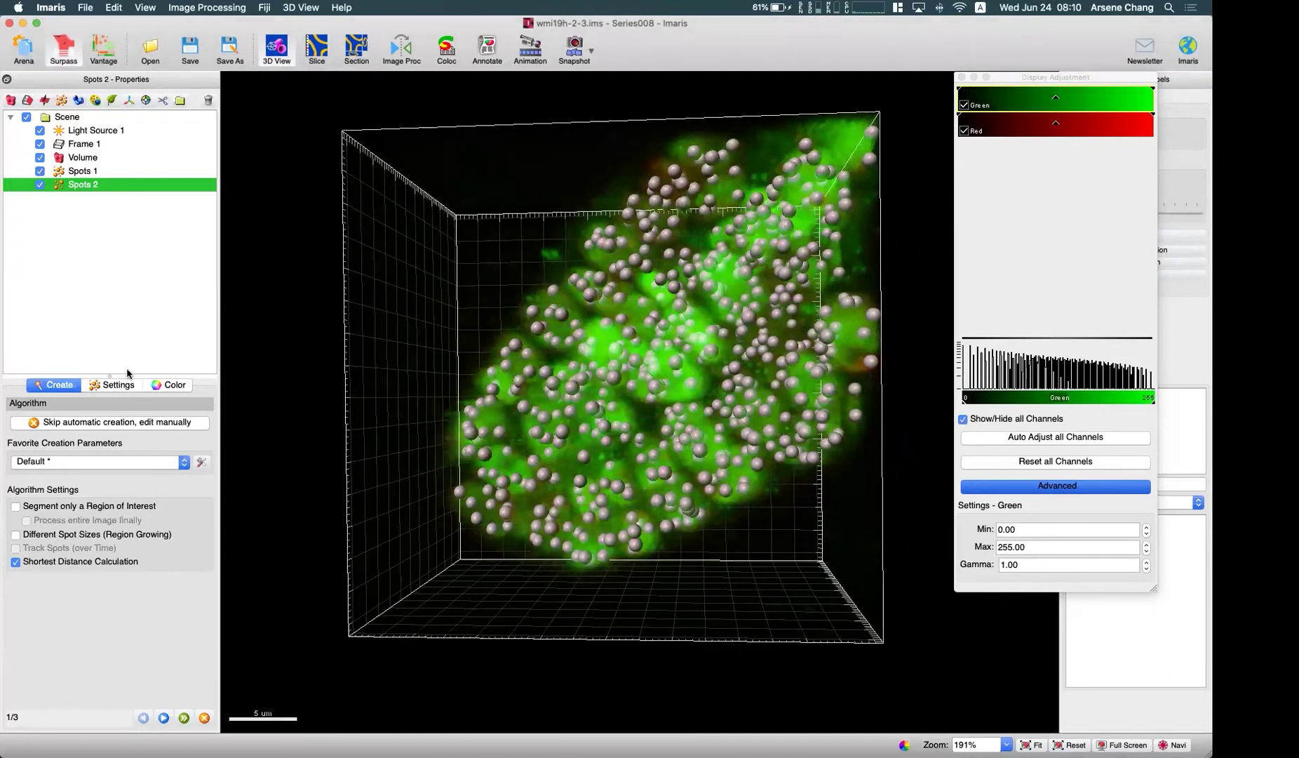
pyautogui.click(82, 466)
pyautogui.click(134, 319)
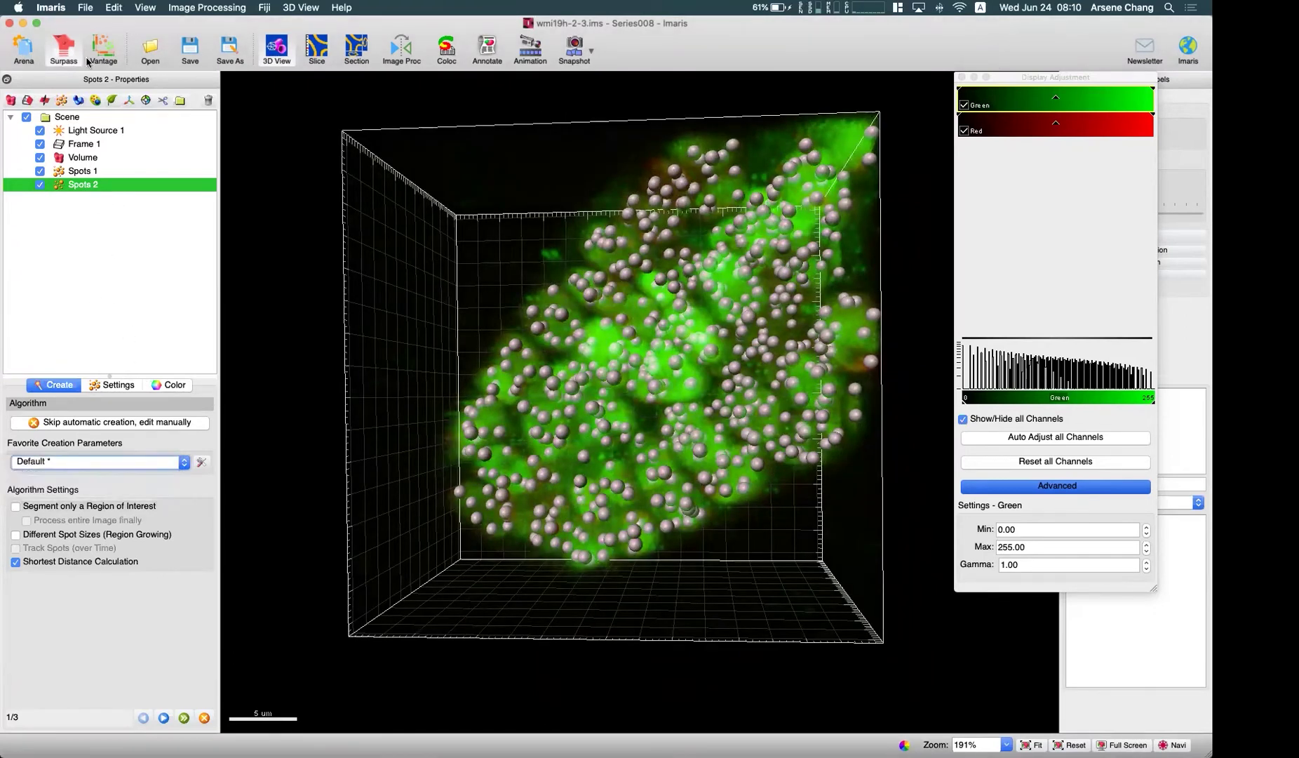
pyautogui.click(24, 49)
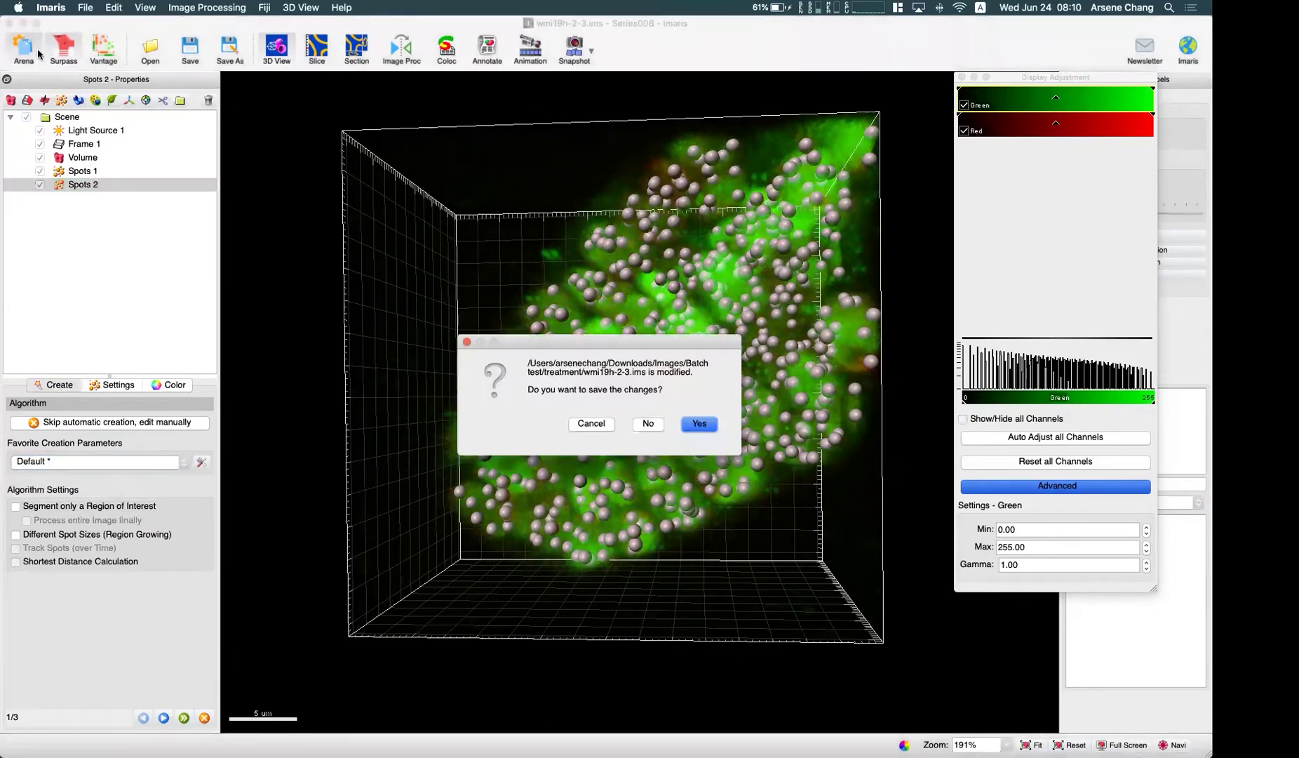
pyautogui.click(652, 426)
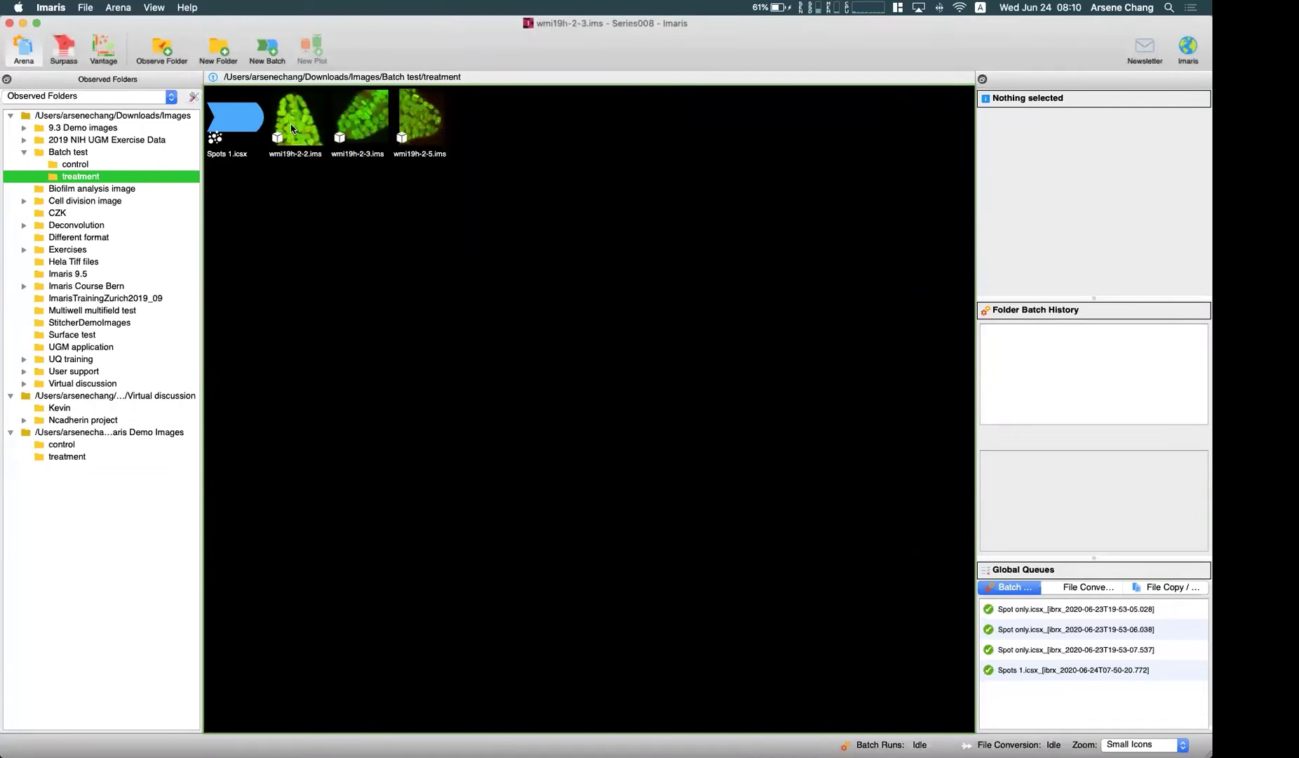
# Examine the Spots 1.icsx pipeline in the treatment folder, the details of wmi19h-2-2.ims and the available batch run options
pyautogui.click(242, 125)
pyautogui.click(369, 199)
pyautogui.click(243, 124)
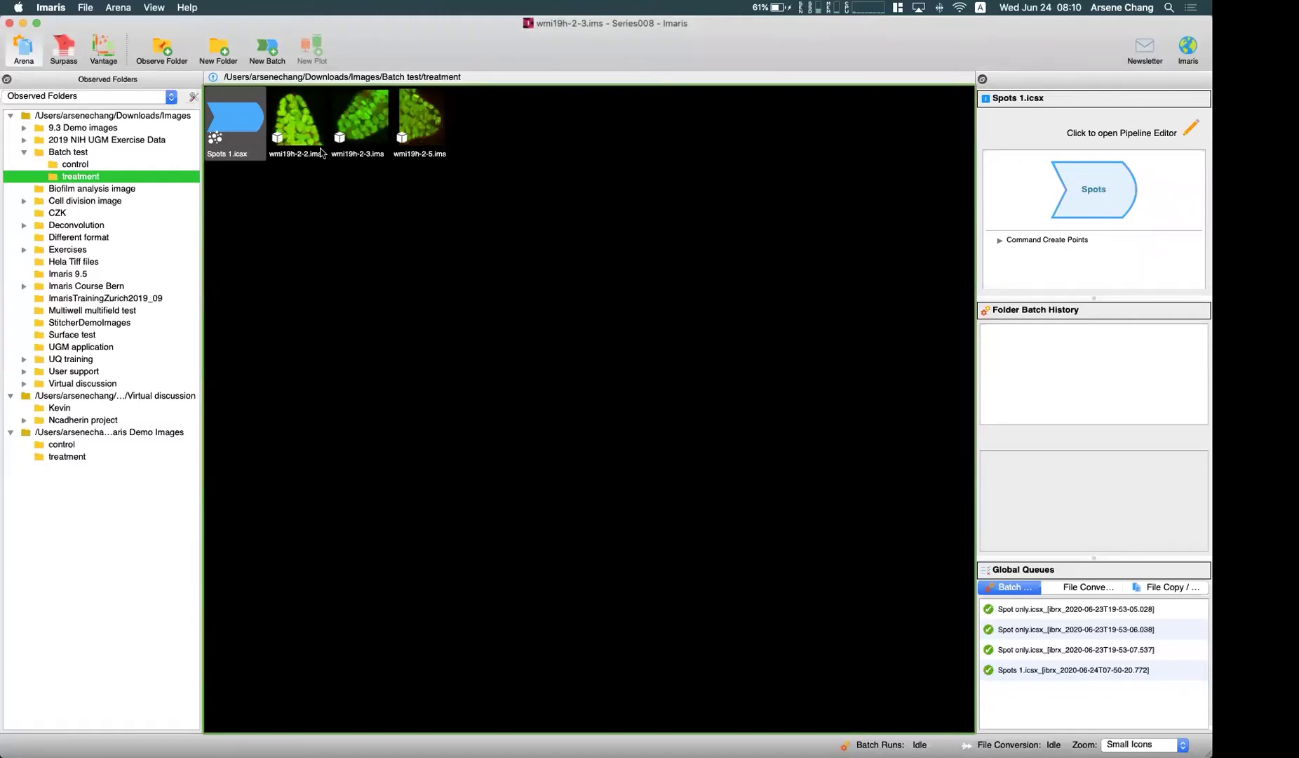
pyautogui.moveTo(321, 152)
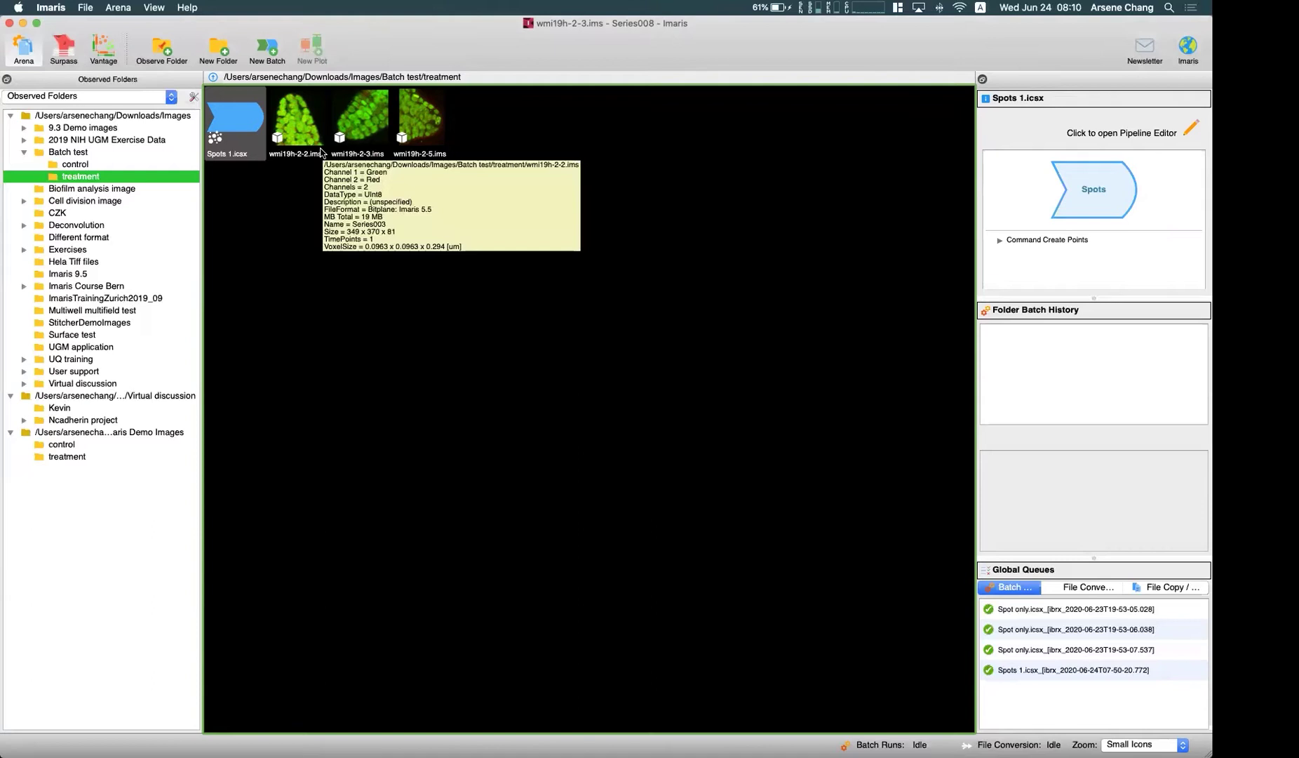
pyautogui.rightClick(233, 127)
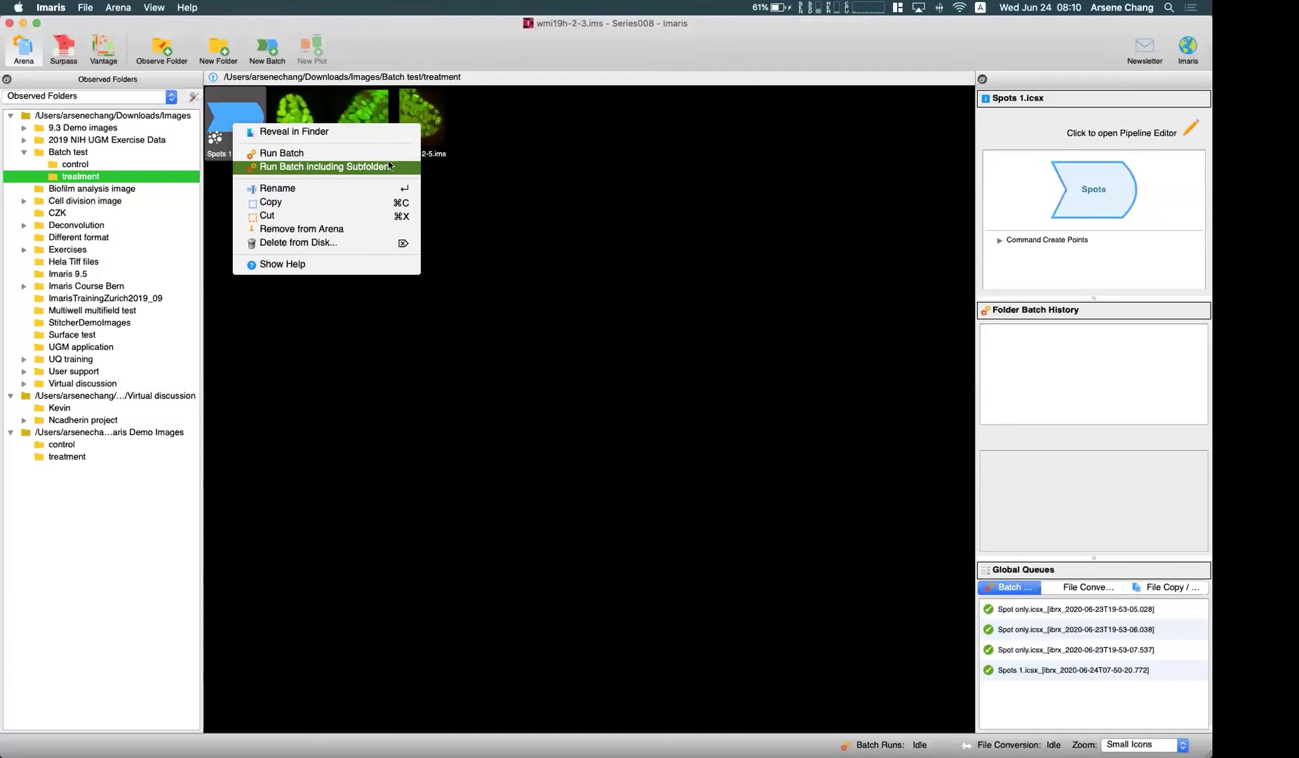
pyautogui.click(293, 156)
# Copy Spots 1.icsx from the treatment folder into its parent folder, Batch test
pyautogui.rightClick(223, 113)
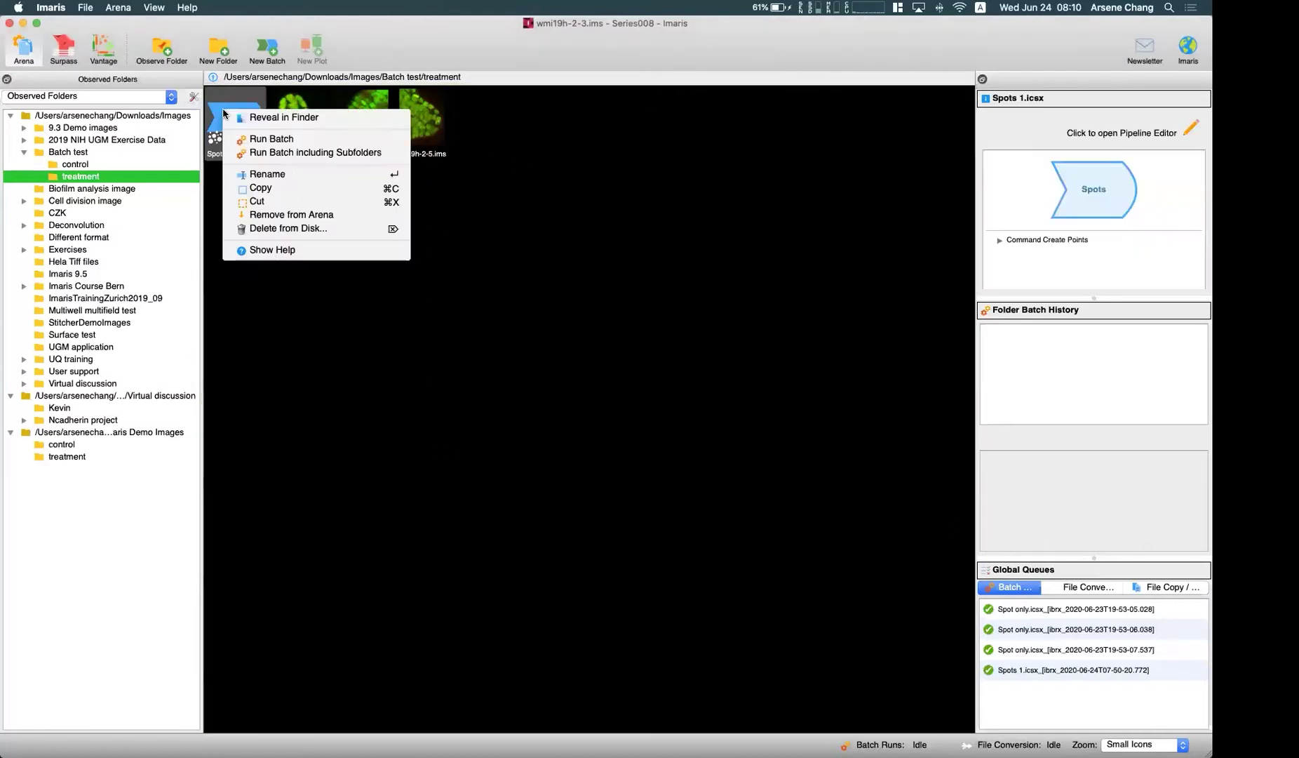
pyautogui.click(256, 189)
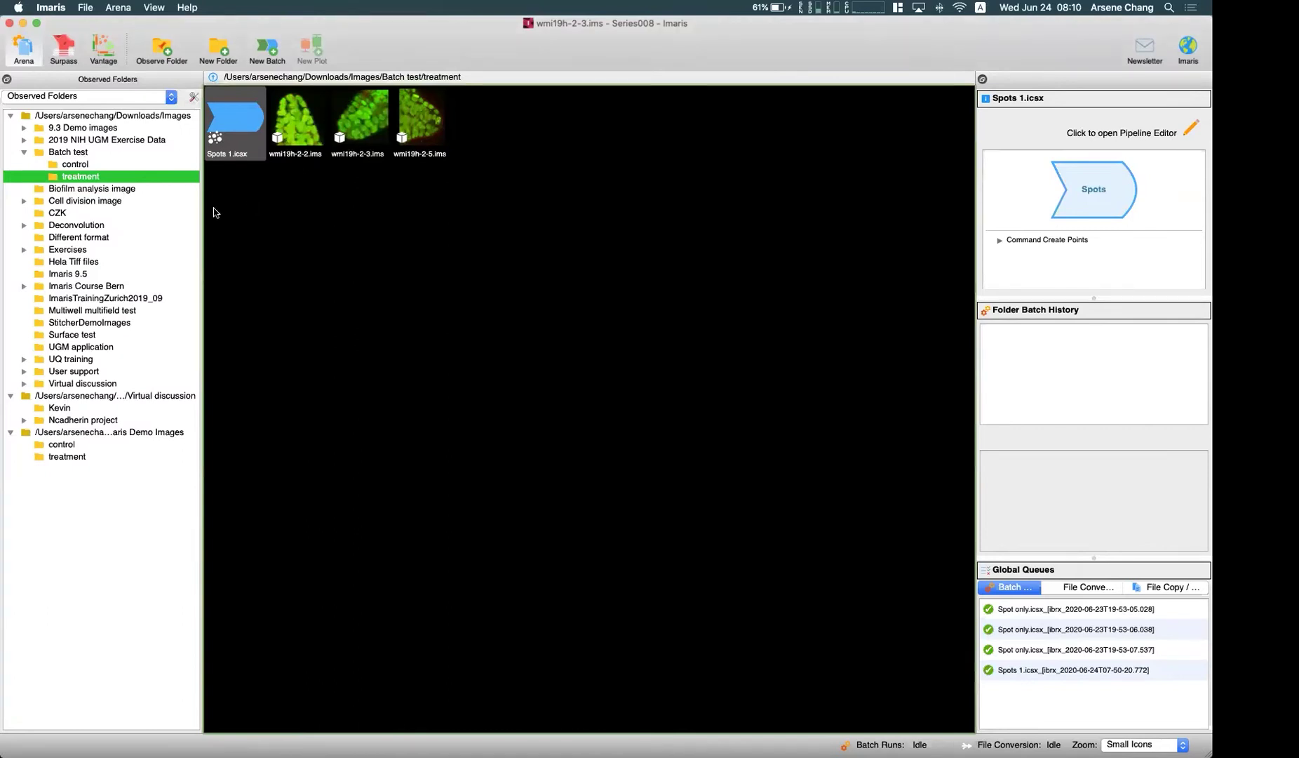
pyautogui.click(76, 163)
pyautogui.press('Left')
pyautogui.rightClick(313, 195)
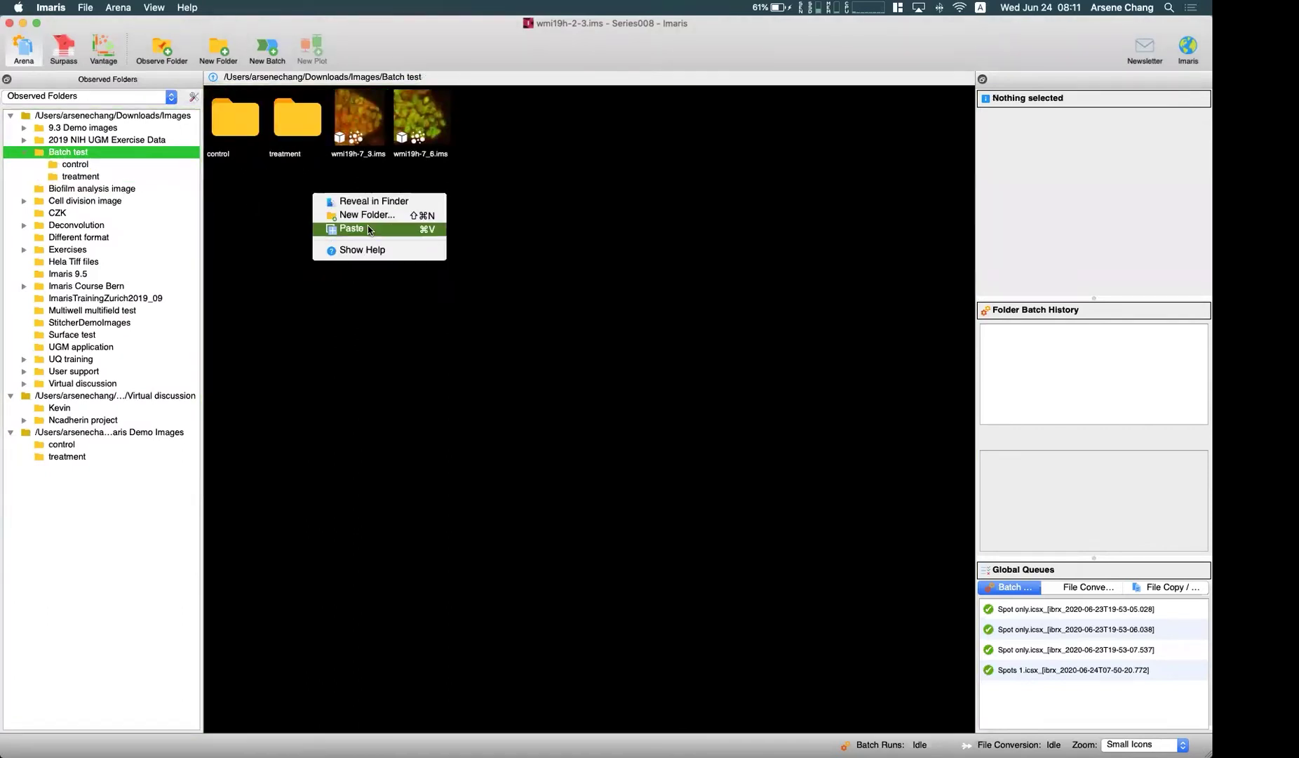
pyautogui.click(374, 232)
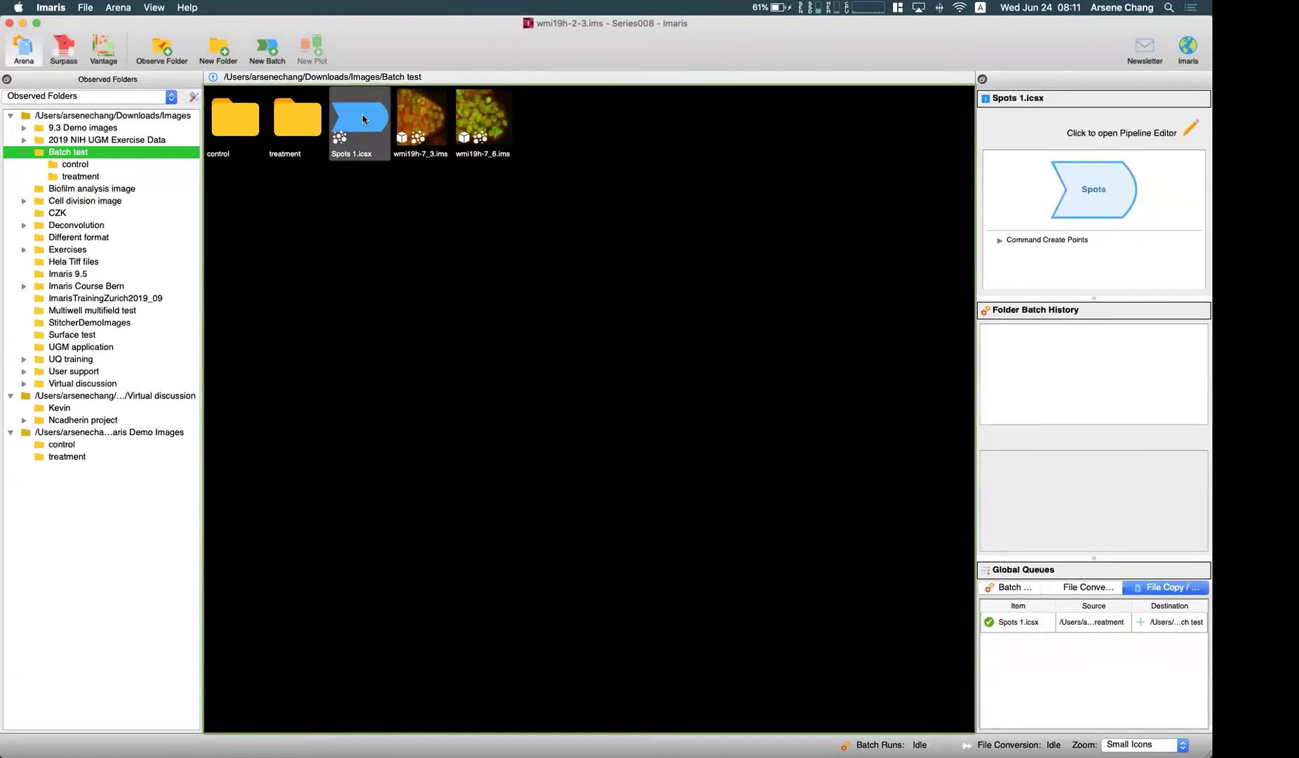
# Examine the option to run Spots 1.icsx including subfolders from Batch test, along with the images in Batch test and its treatment subfolder
pyautogui.rightClick(362, 114)
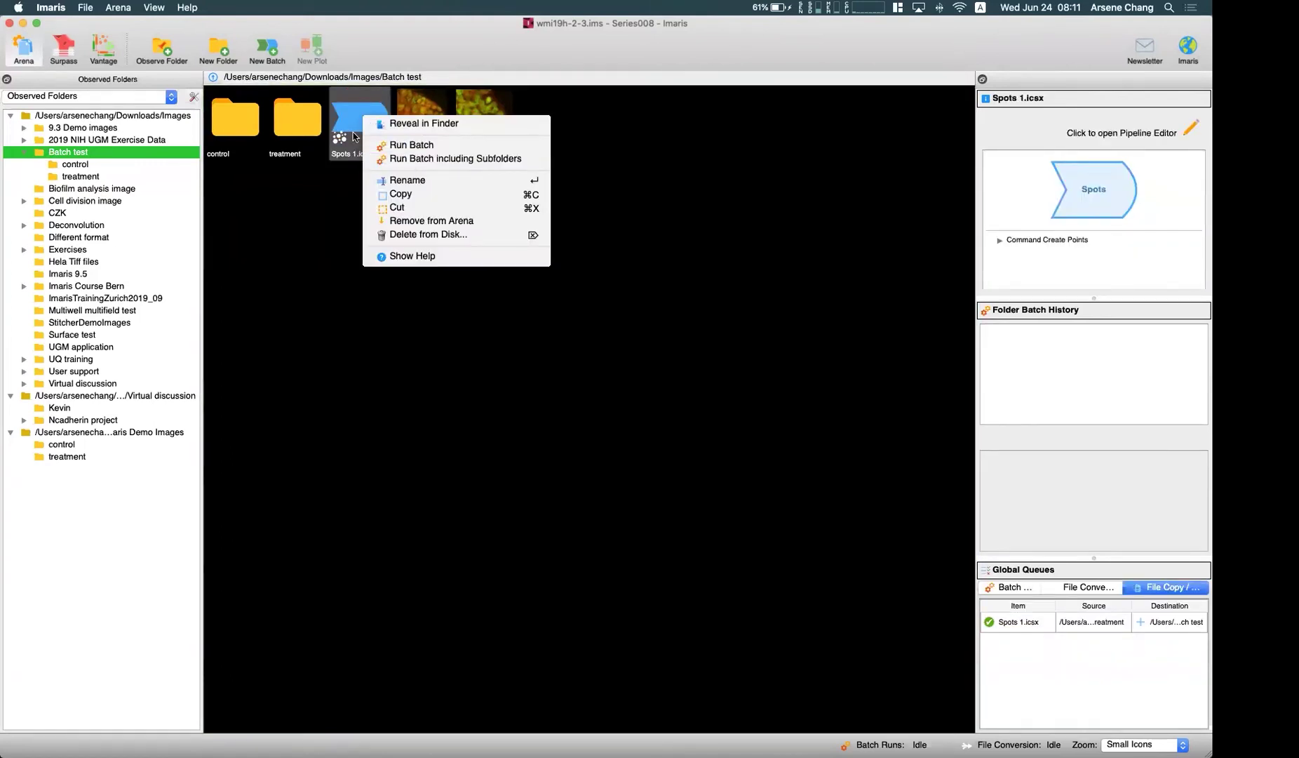
pyautogui.click(525, 161)
pyautogui.click(479, 123)
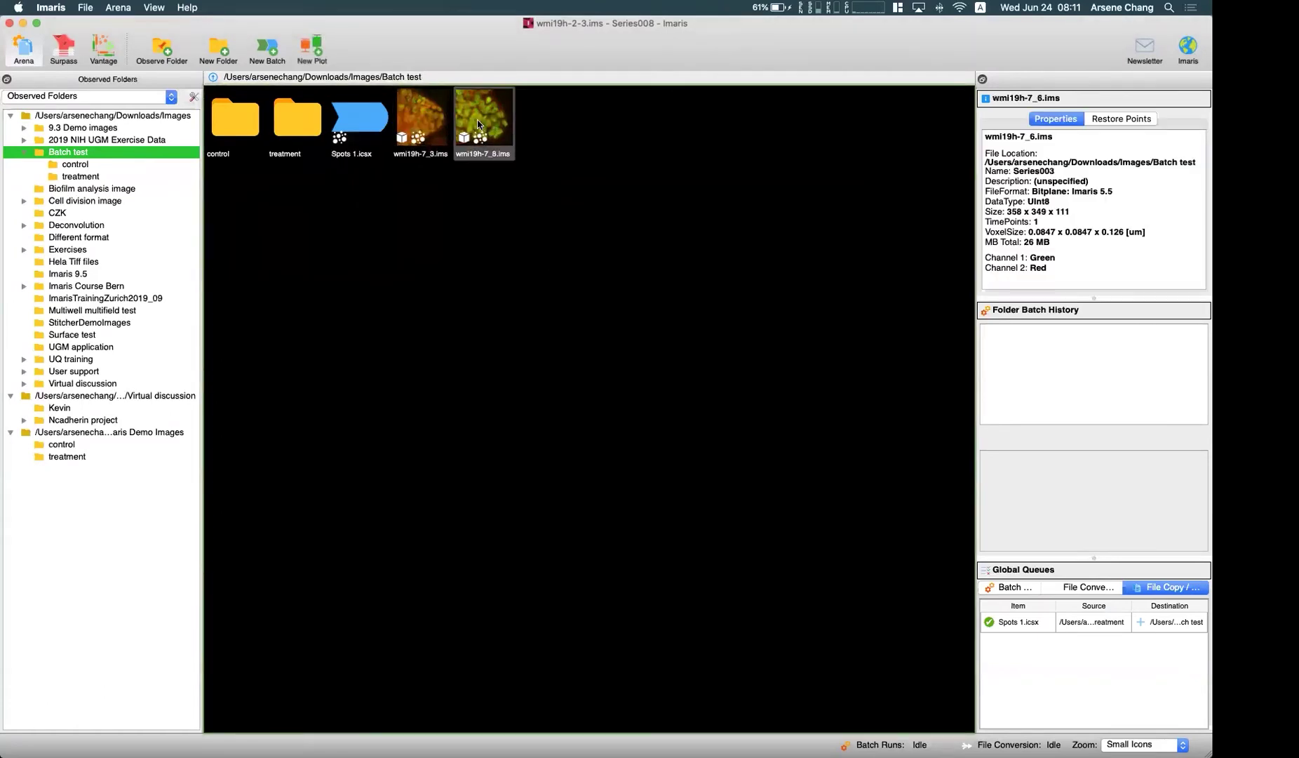
pyautogui.doubleClick(308, 122)
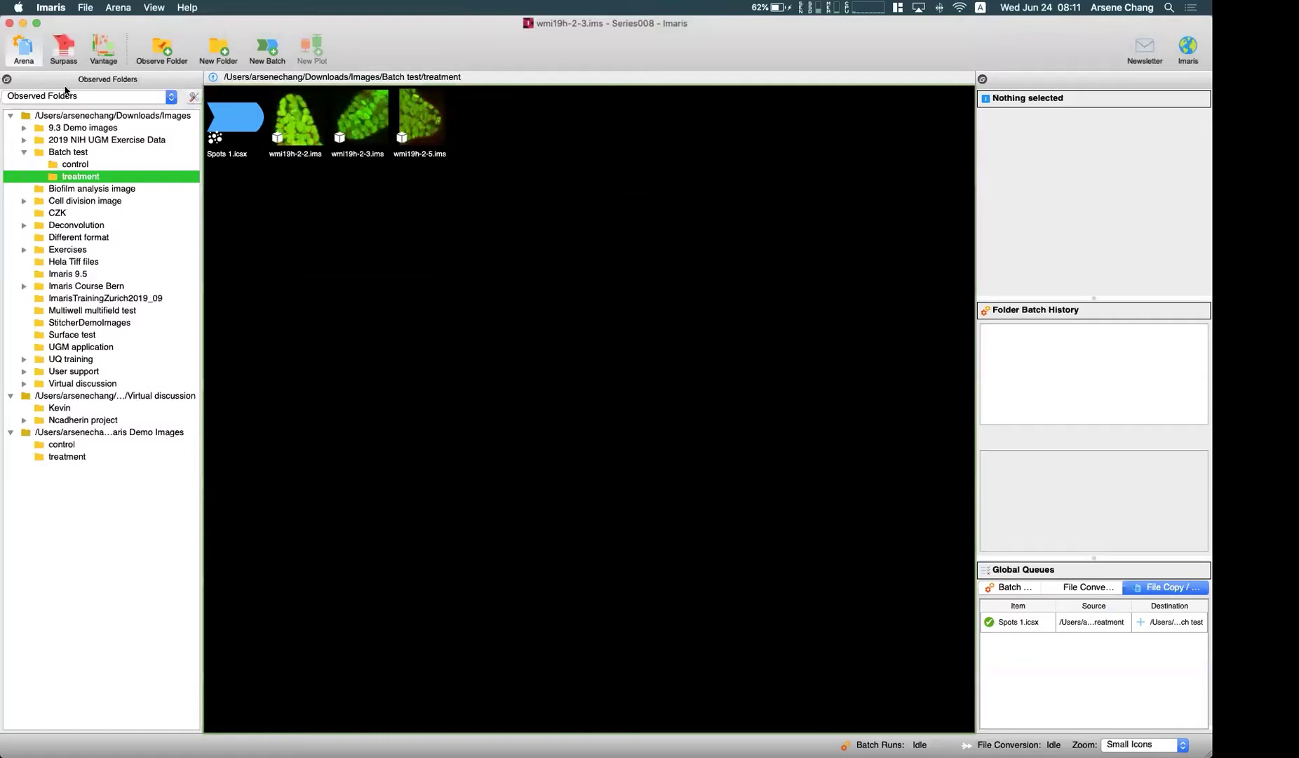
pyautogui.click(68, 154)
pyautogui.click(359, 123)
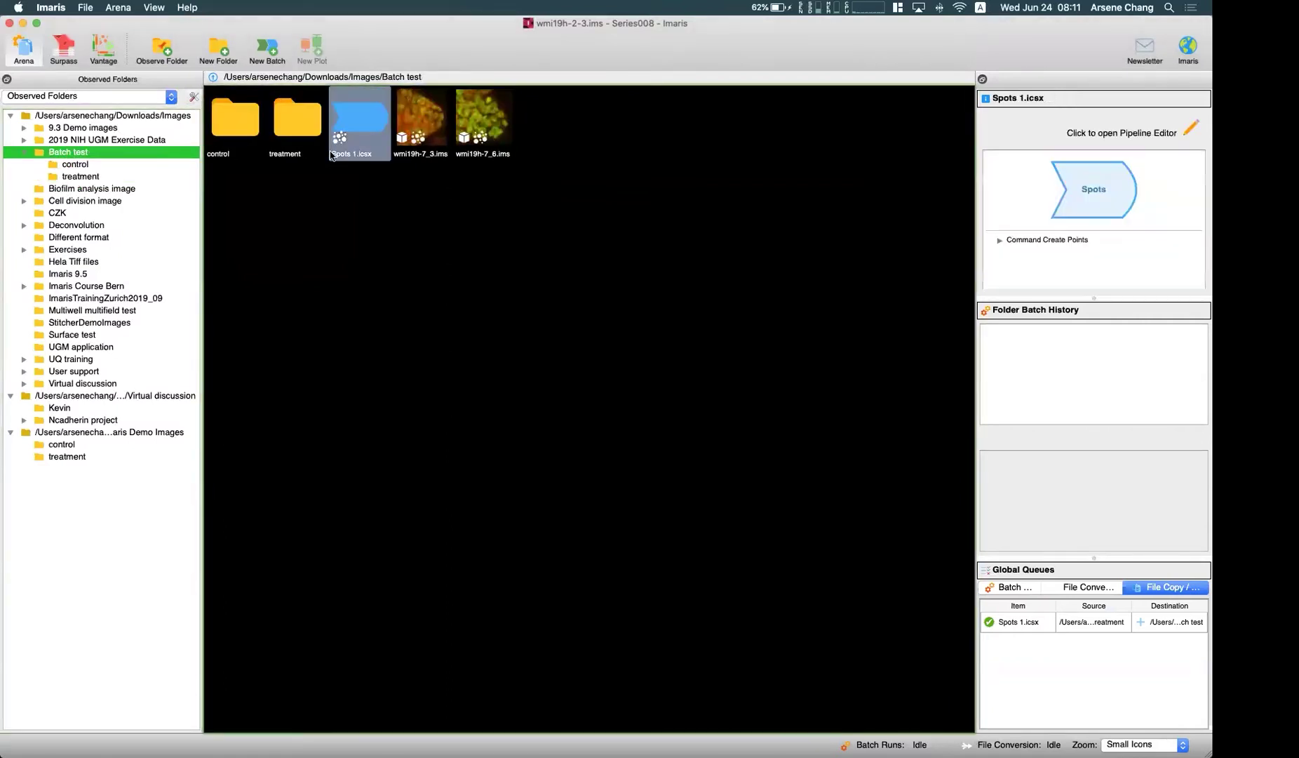
# Run the Spots 1.icsx batch on the images in the treatment folder only
pyautogui.click(79, 177)
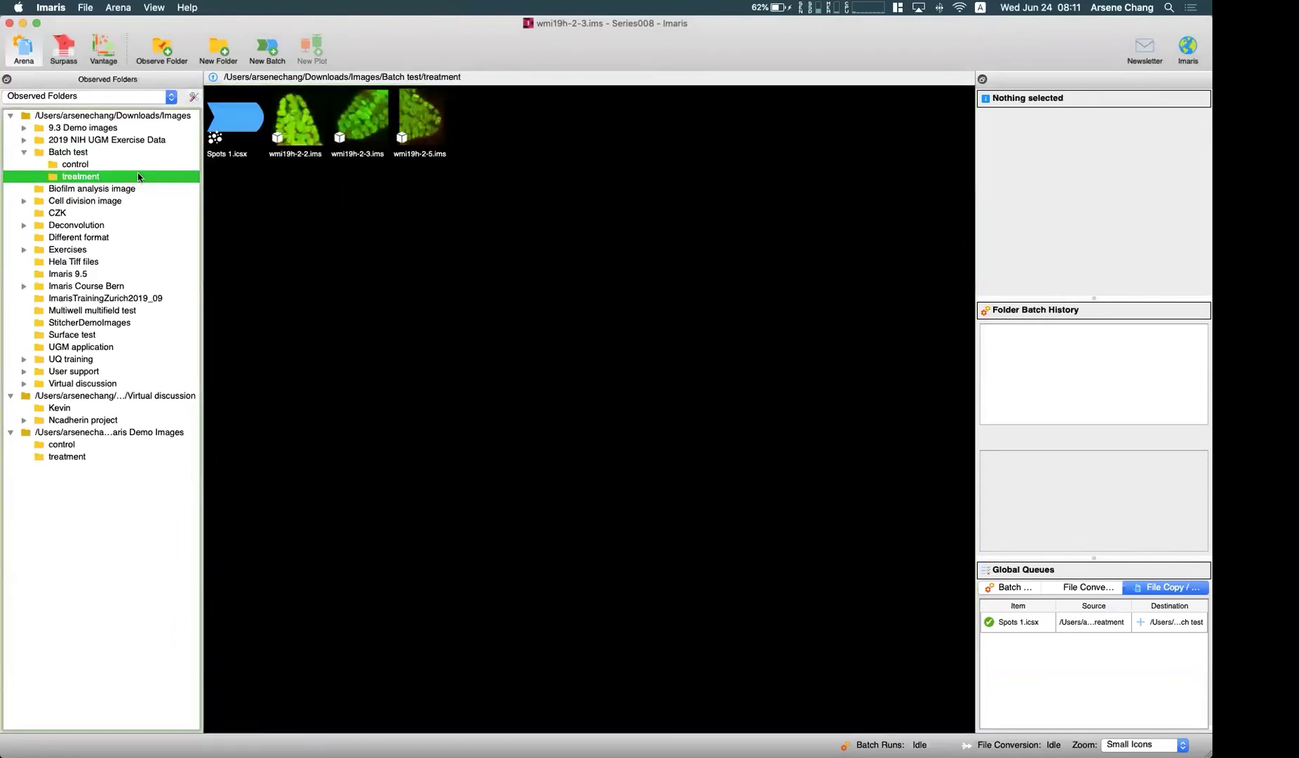
pyautogui.rightClick(238, 127)
pyautogui.click(292, 153)
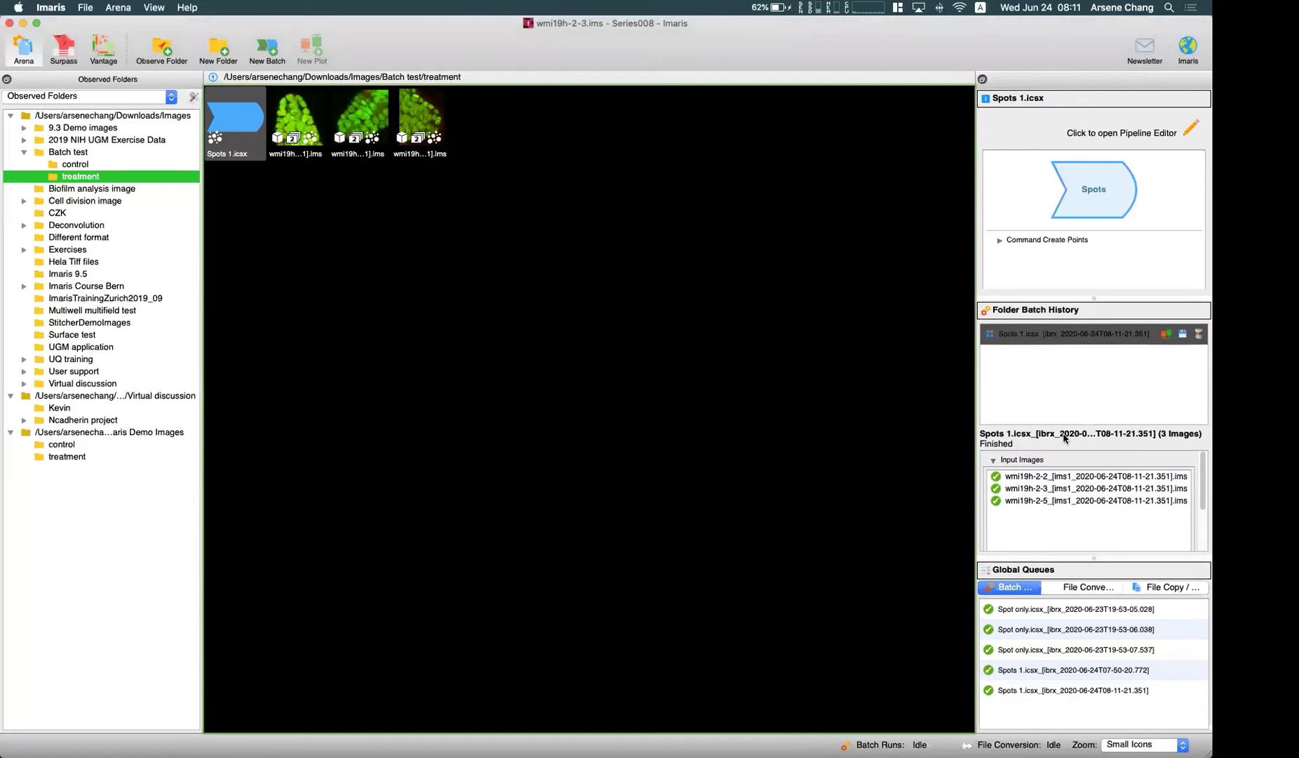
# Review the finished Spots 1 run in the folder batch history and the properties of the resulting treatment images
pyautogui.click(999, 330)
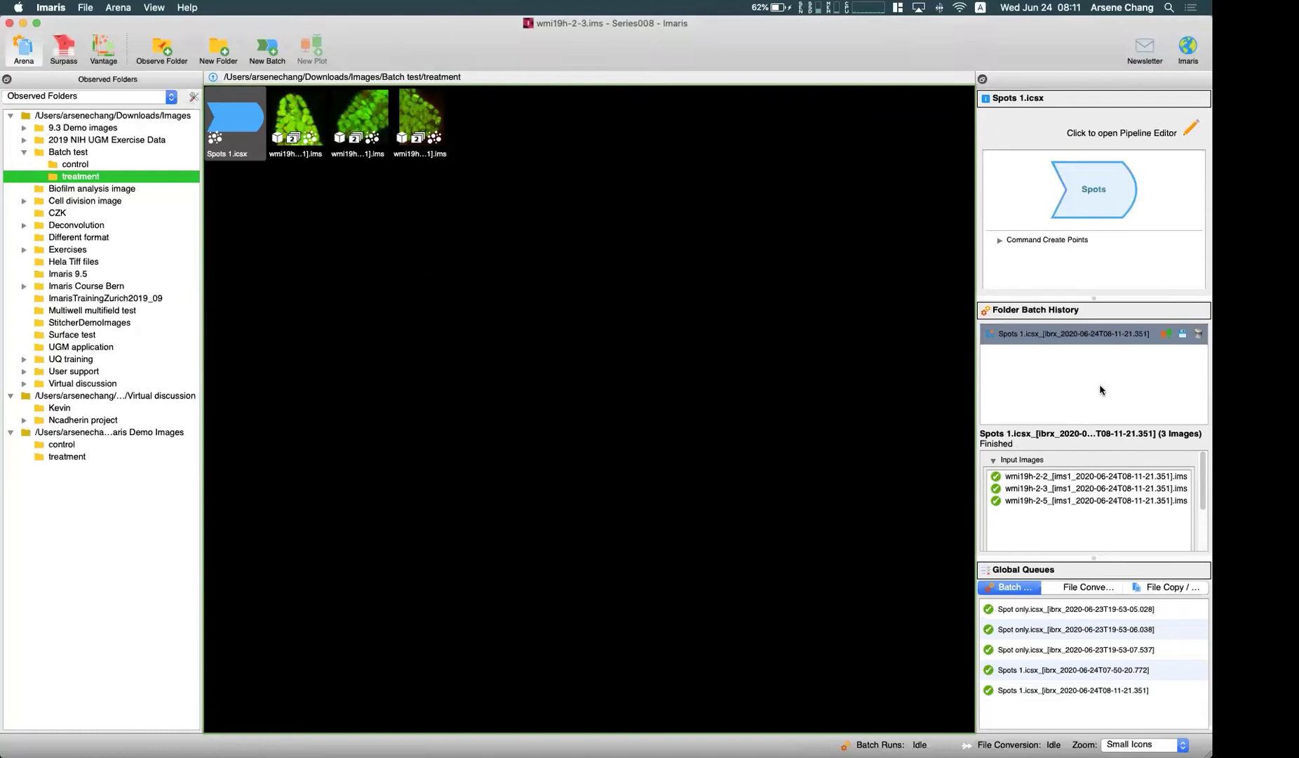
pyautogui.click(635, 296)
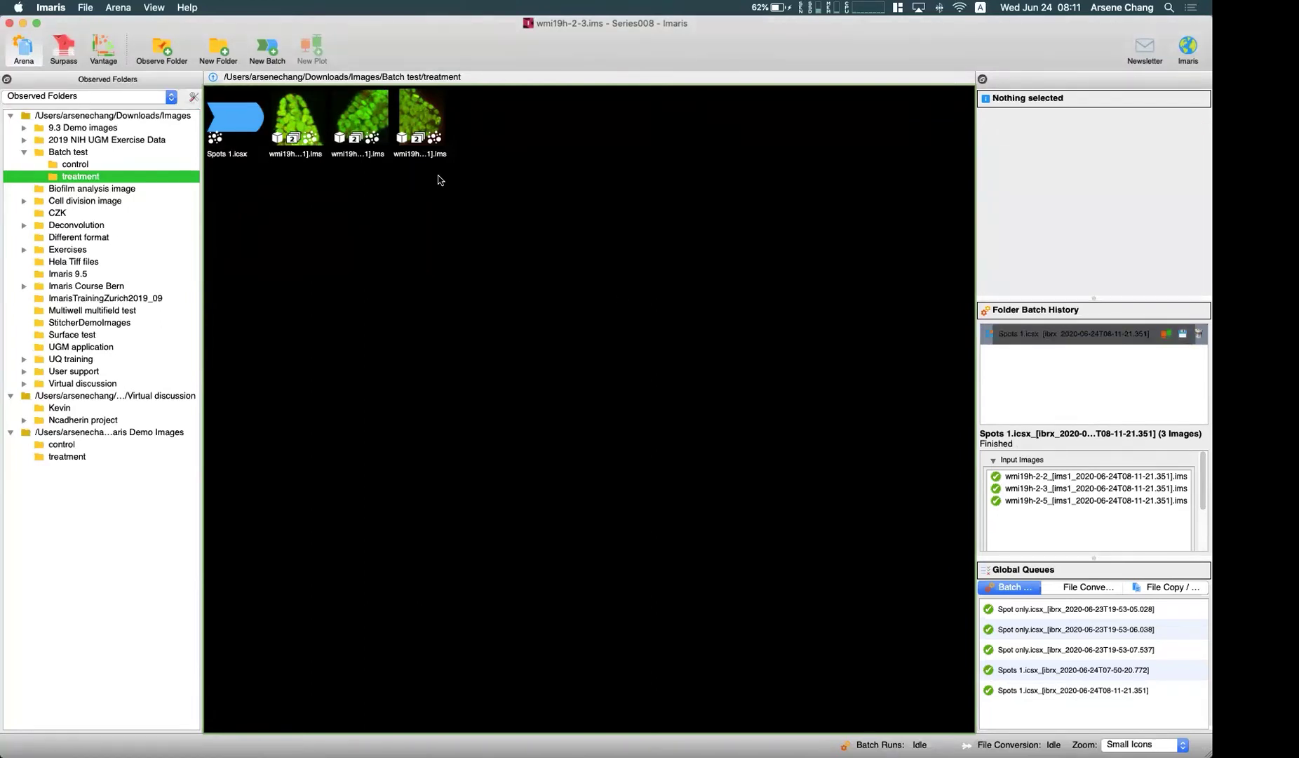
pyautogui.click(292, 130)
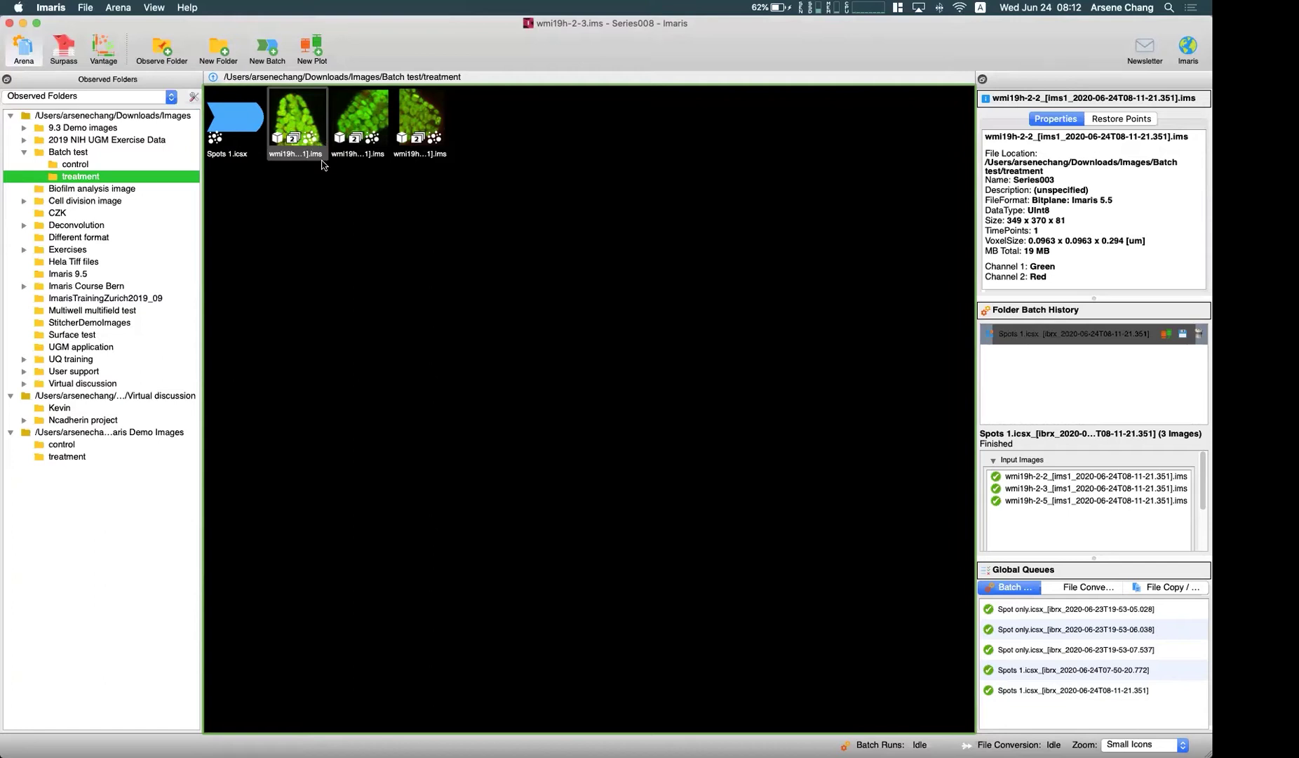
pyautogui.click(327, 205)
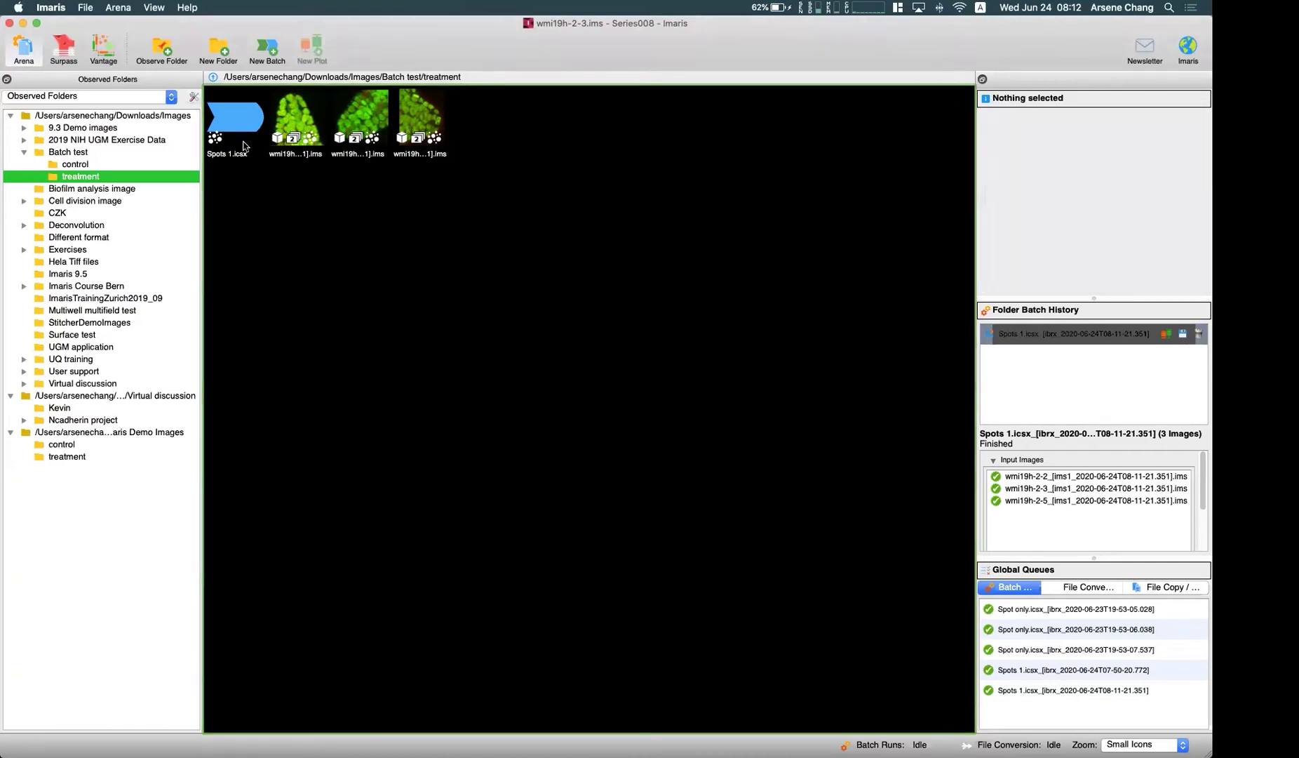
pyautogui.click(242, 139)
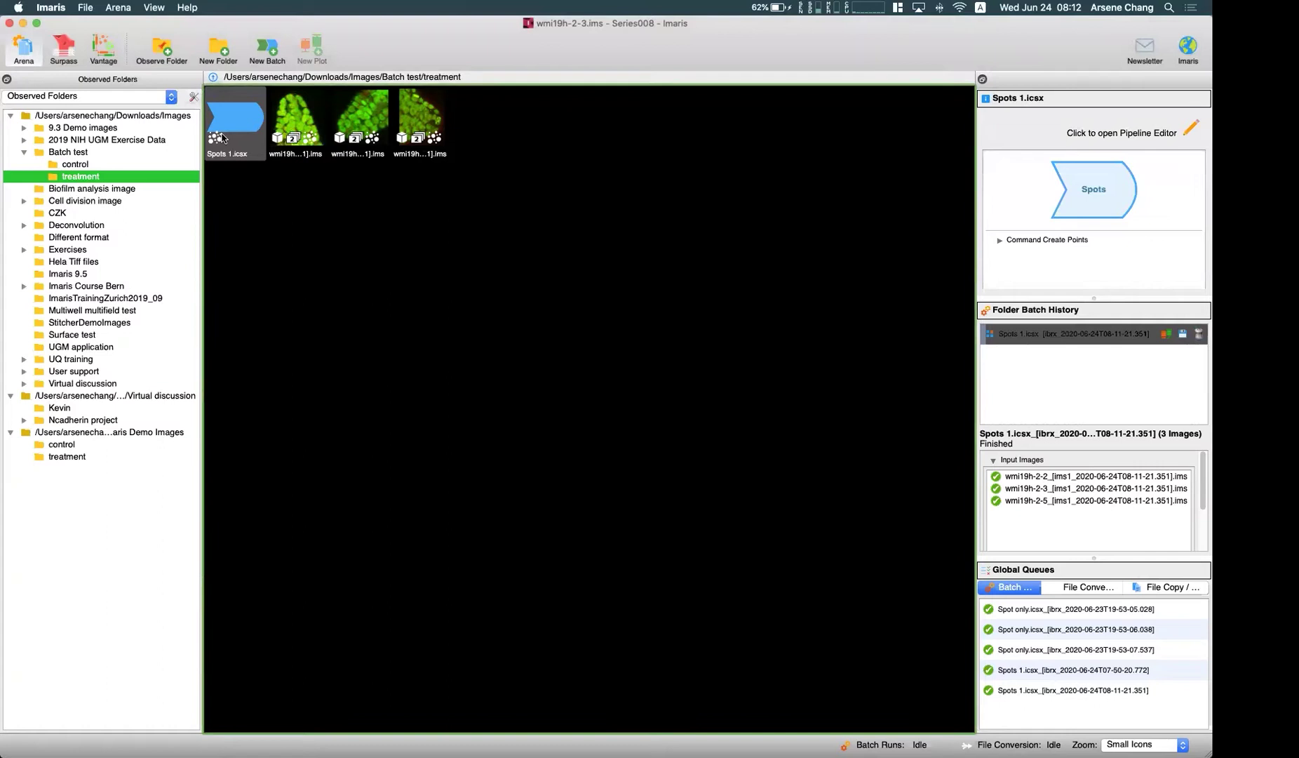
pyautogui.click(287, 122)
pyautogui.click(361, 126)
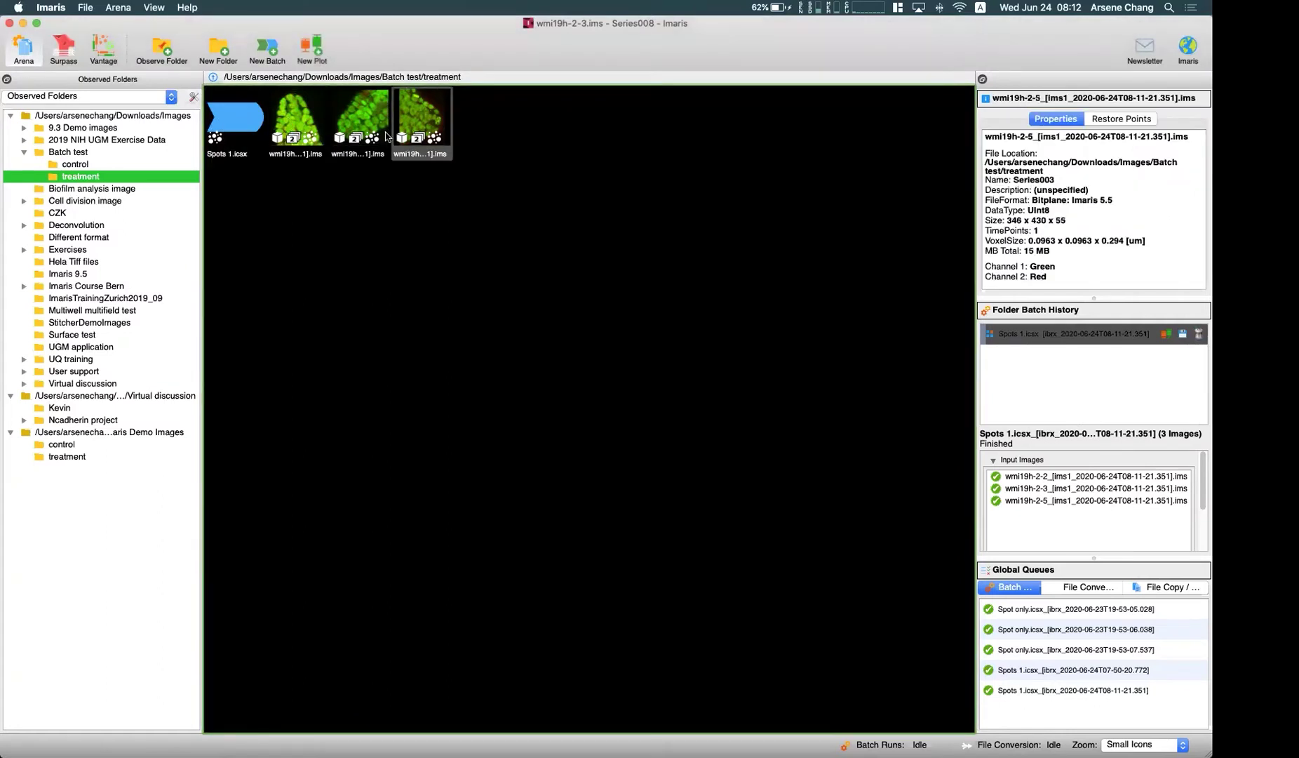
pyautogui.click(438, 137)
# Reveal the treatment folder in Finder and select the batch-processed copy of wmi19h-2-2.ims to compare the result files with the originals
pyautogui.rightClick(321, 205)
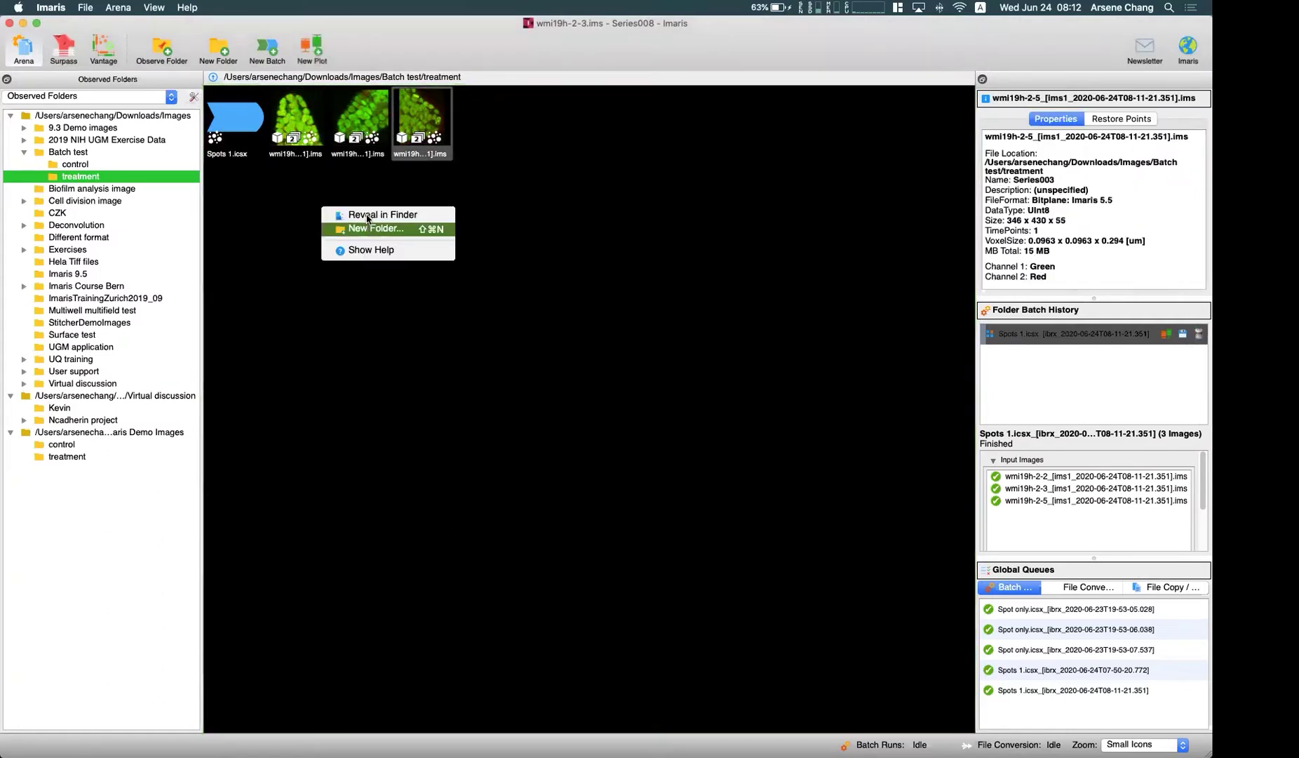
pyautogui.click(408, 221)
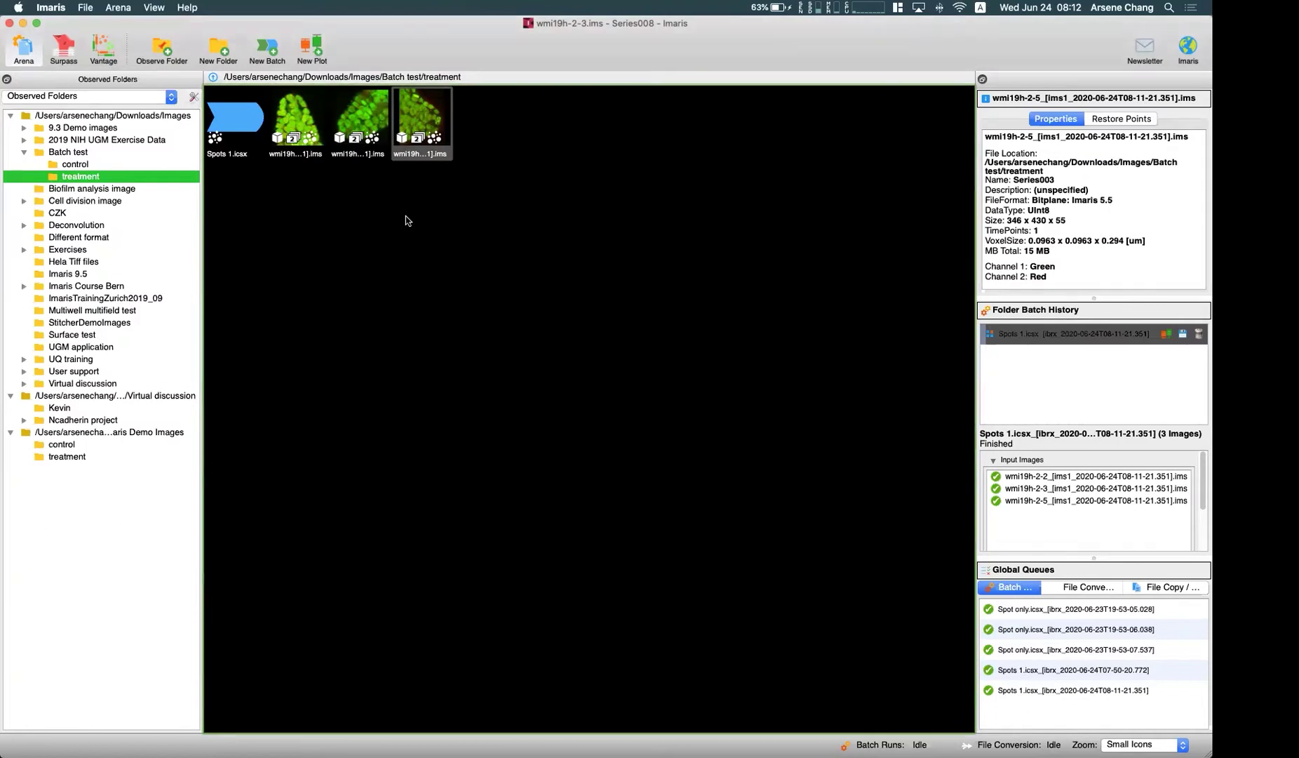
pyautogui.doubleClick(449, 124)
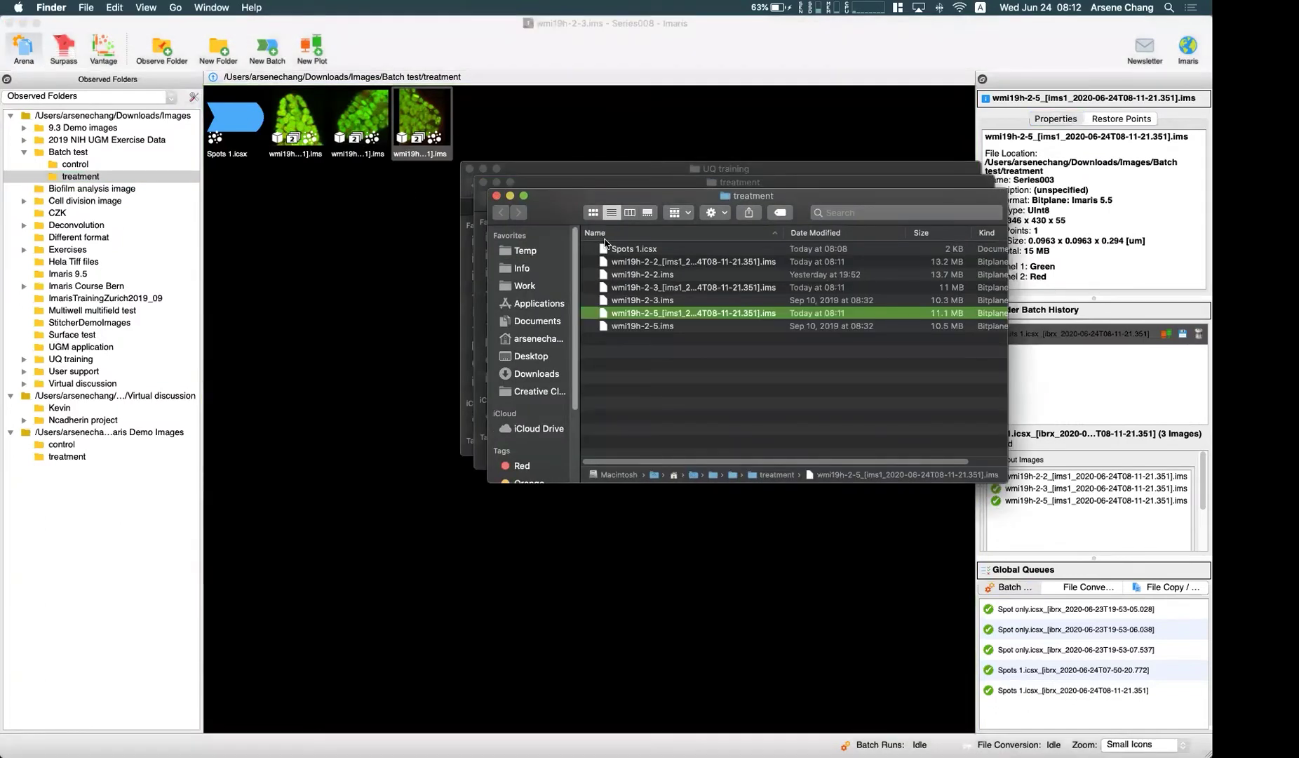
pyautogui.click(653, 262)
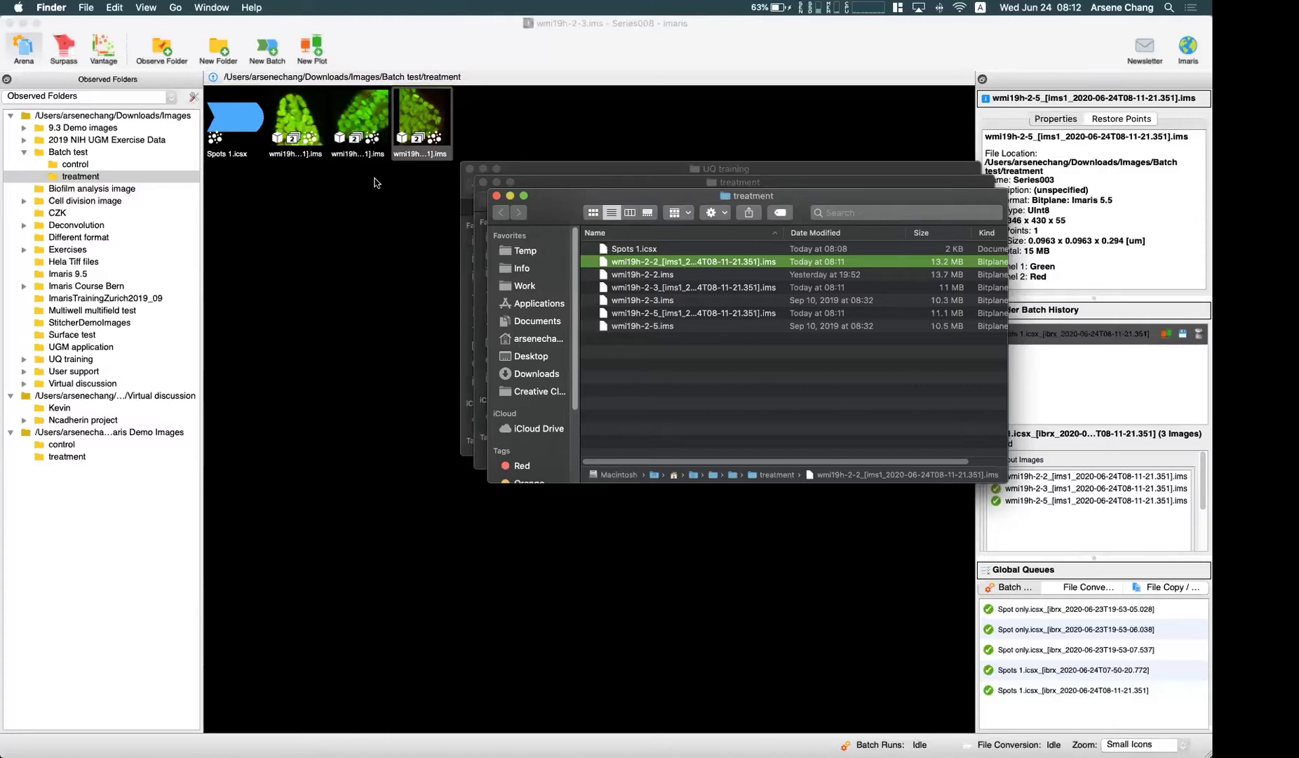
# Open the batch-processed copy of wmi19h-2-2.ims in Surpass and compare it with its file entry in the treatment folder in Finder
pyautogui.doubleClick(301, 140)
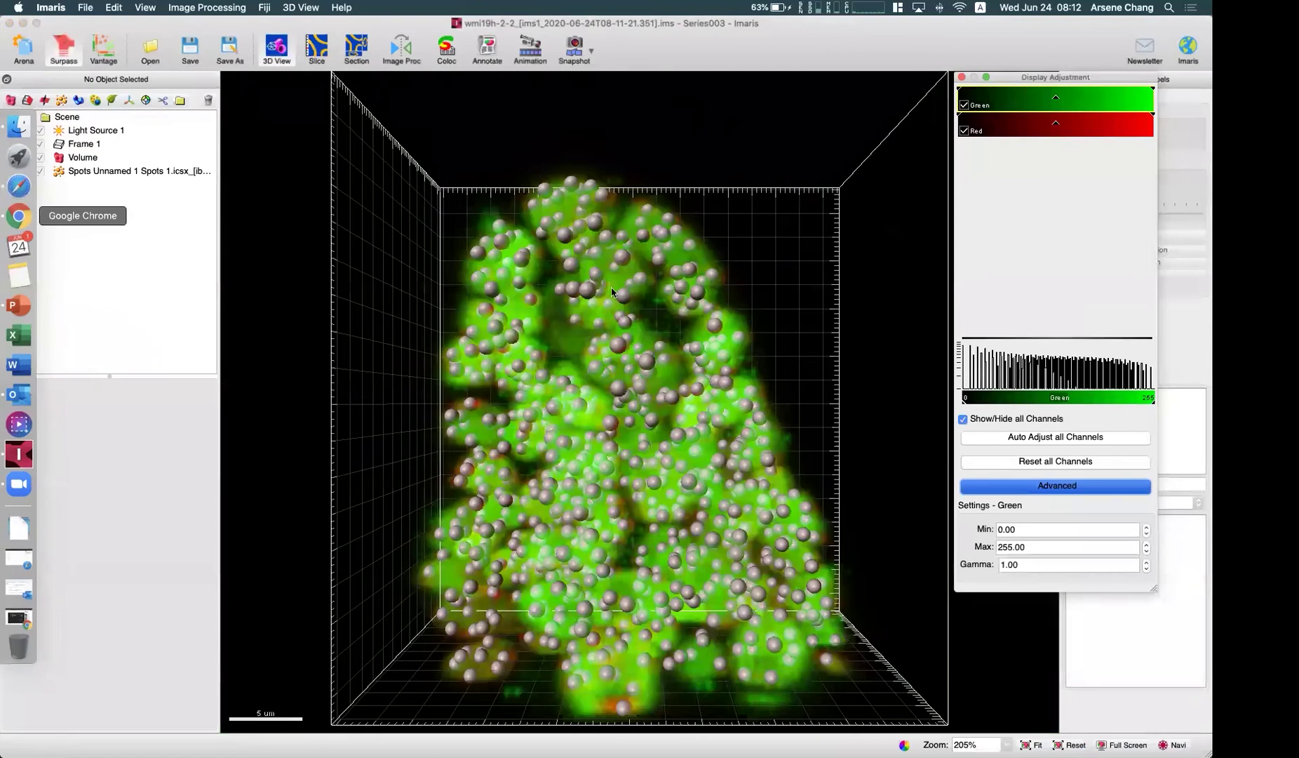
pyautogui.click(15, 128)
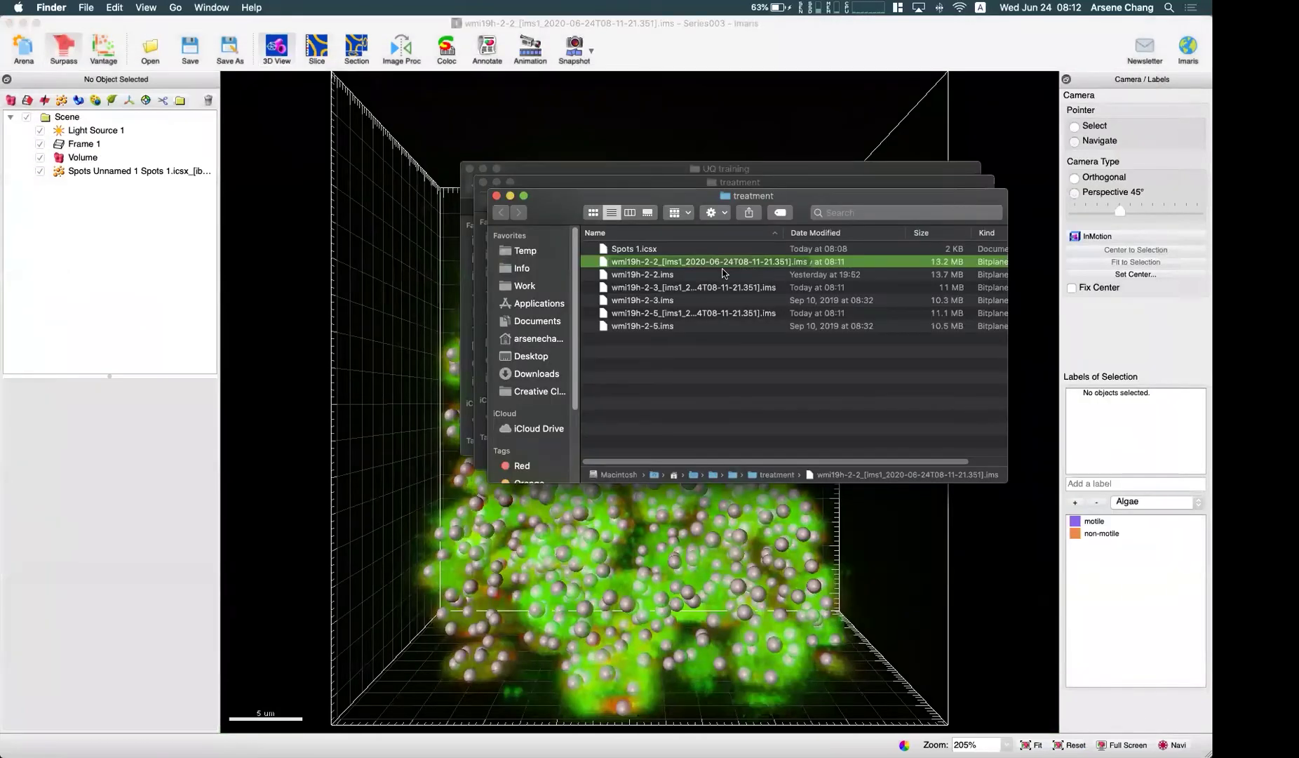
pyautogui.click(397, 326)
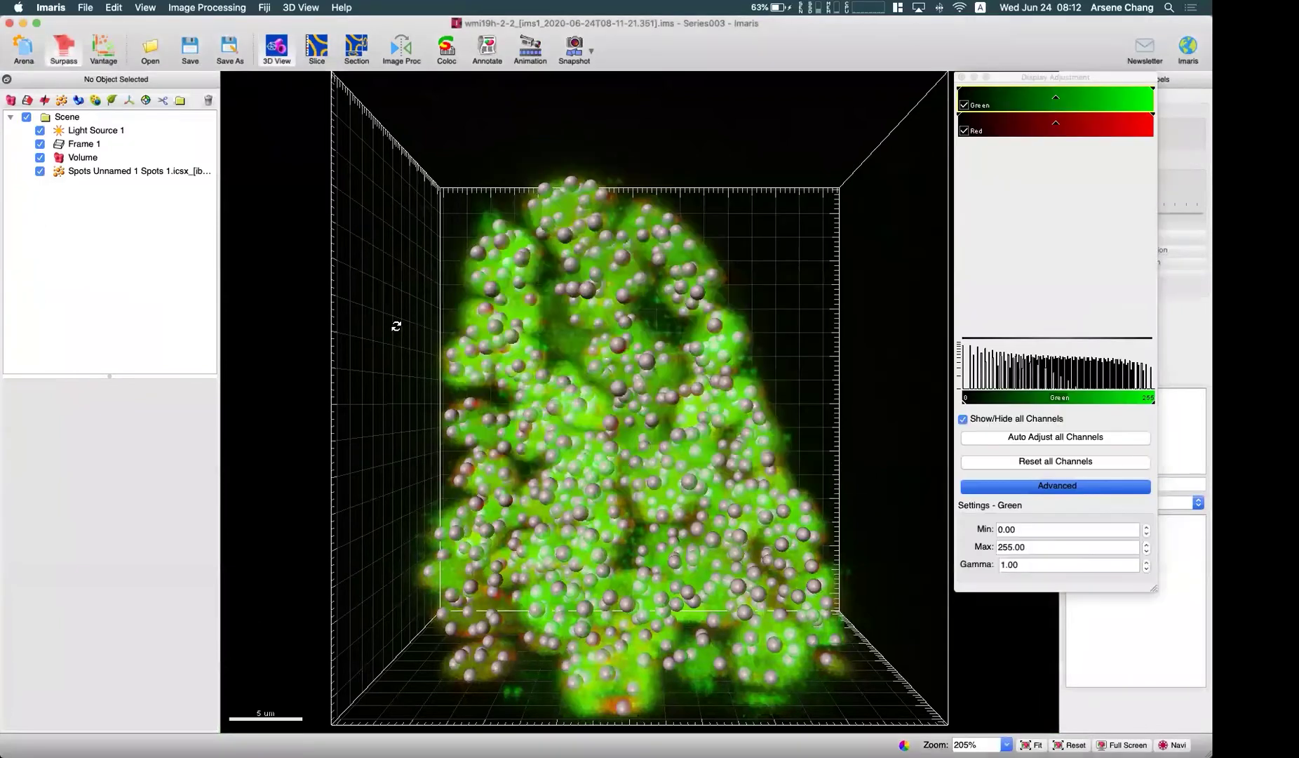
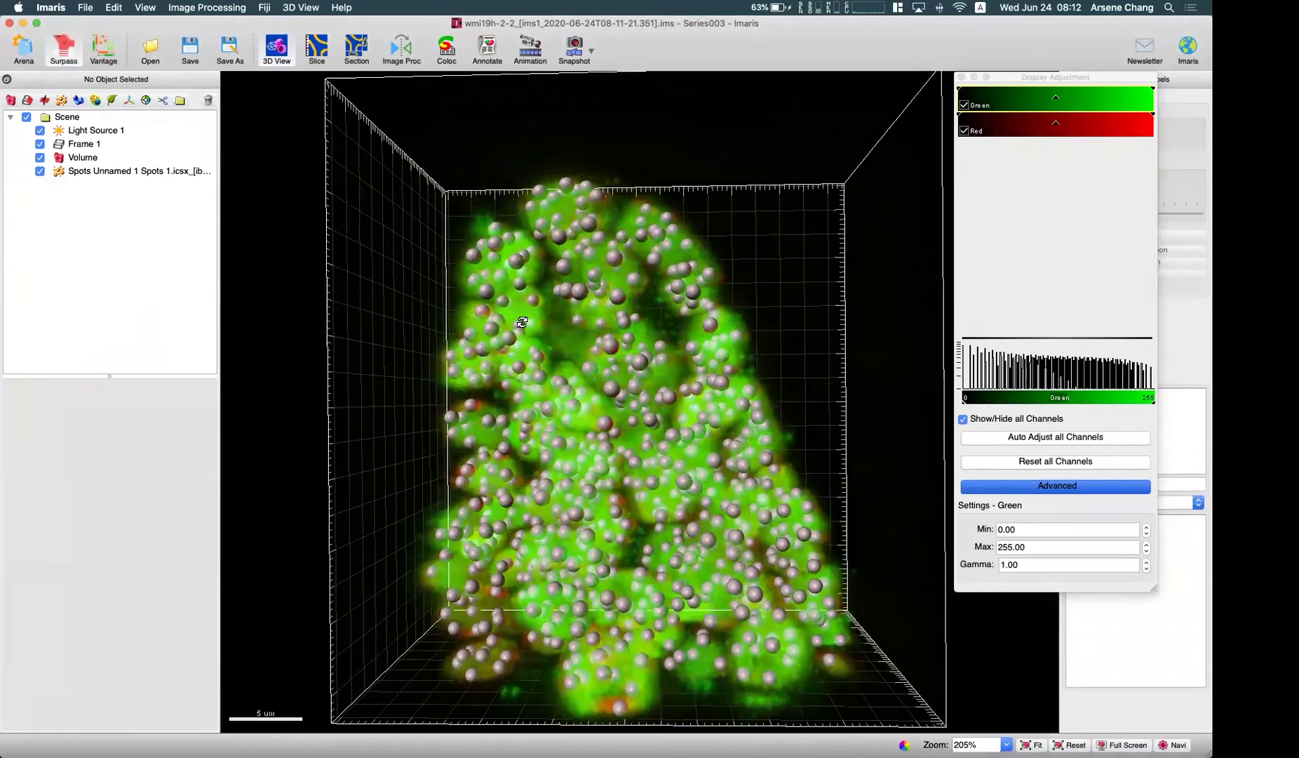
# Circle-select and delete the batch-created spots at both bottom corners of the cell mass in the wmi19h-2-2 copy, and save the image
pyautogui.click(135, 173)
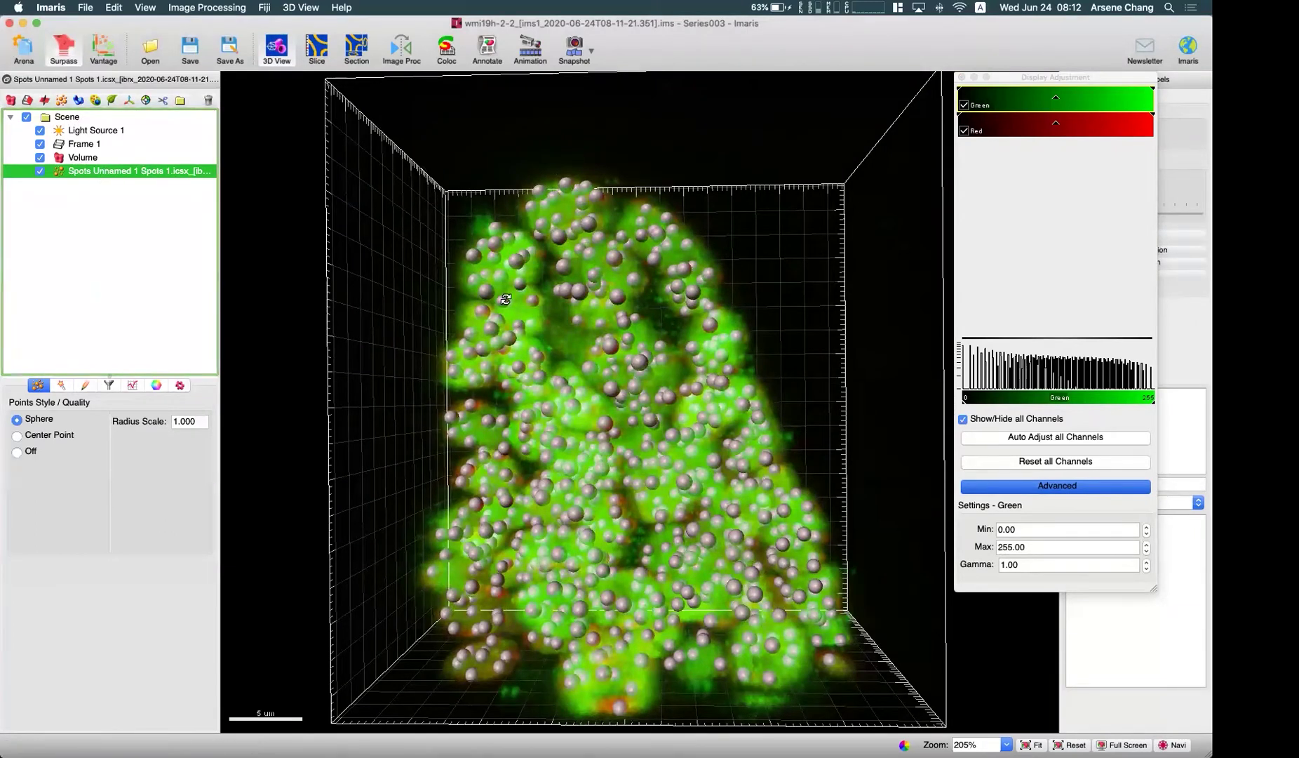
pyautogui.moveTo(505, 299); pyautogui.dragTo(407, 301)
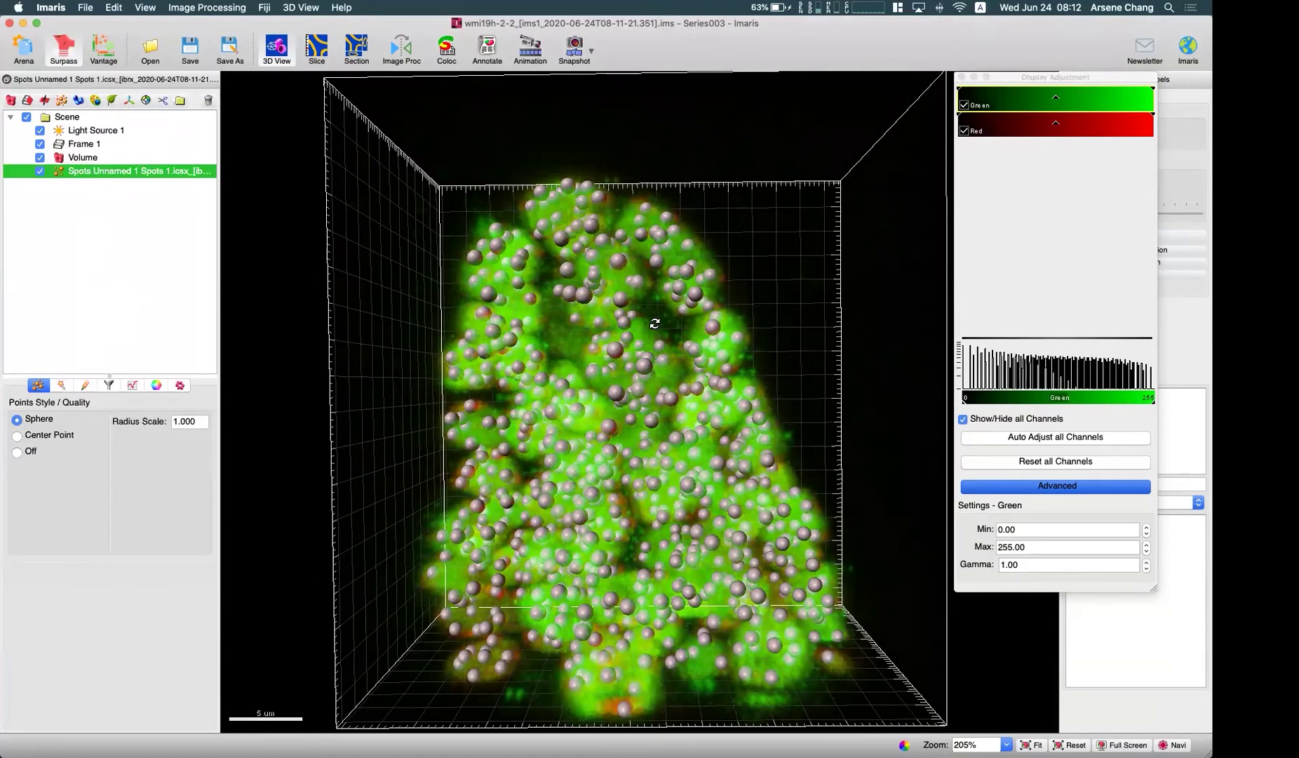
pyautogui.scroll(-4, 655, 323)
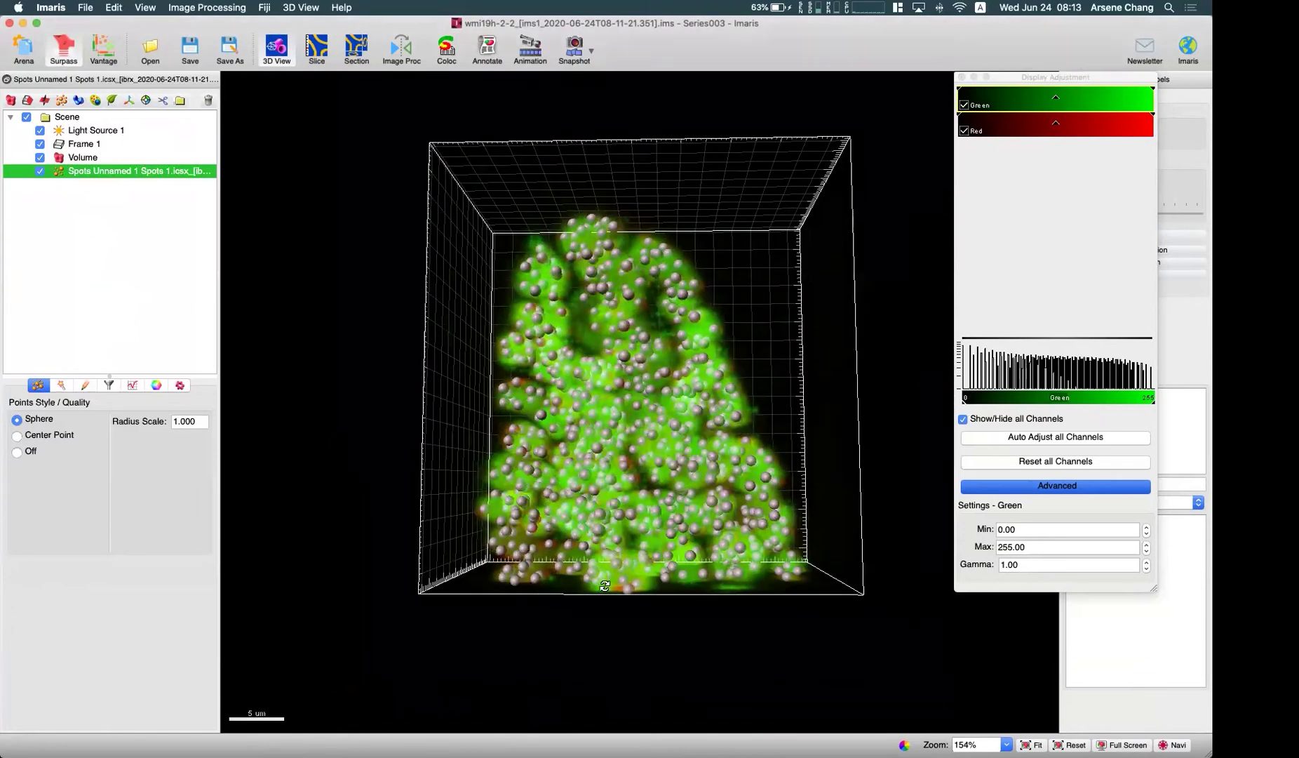
pyautogui.click(83, 386)
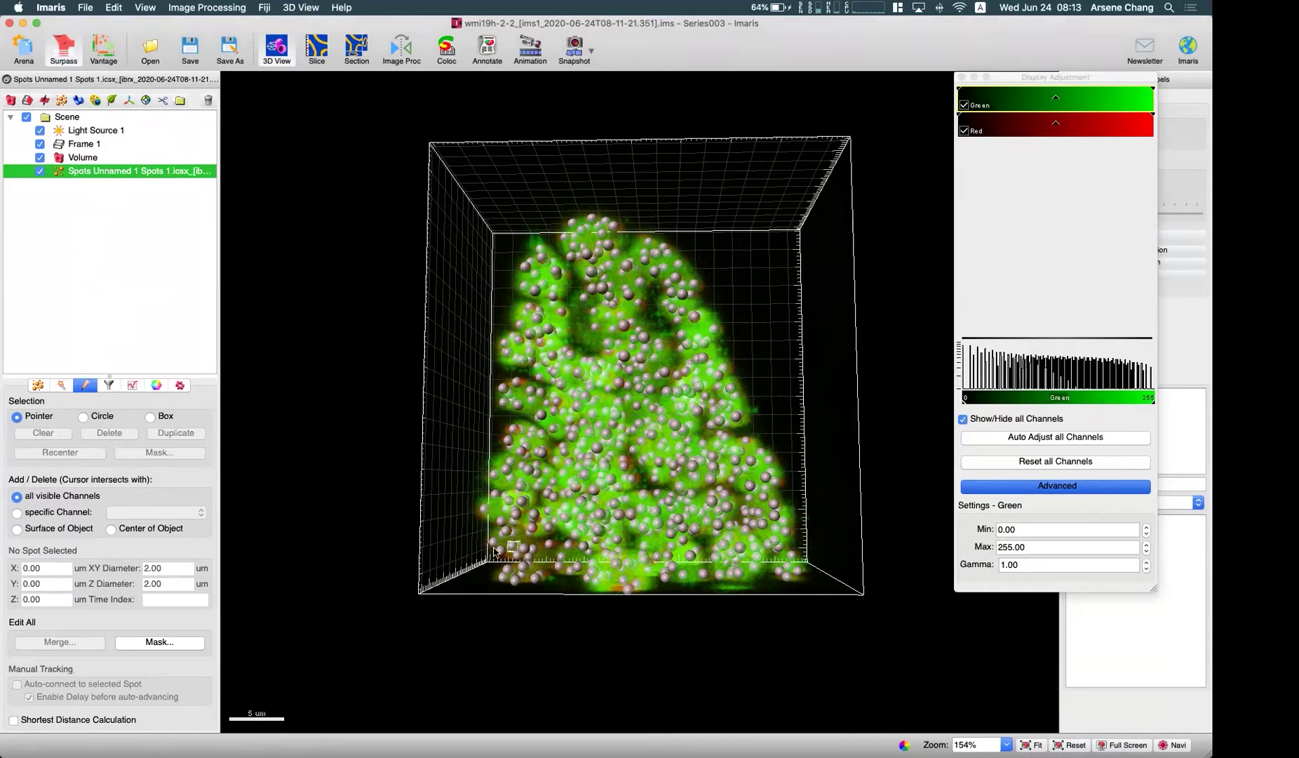
pyautogui.click(104, 418)
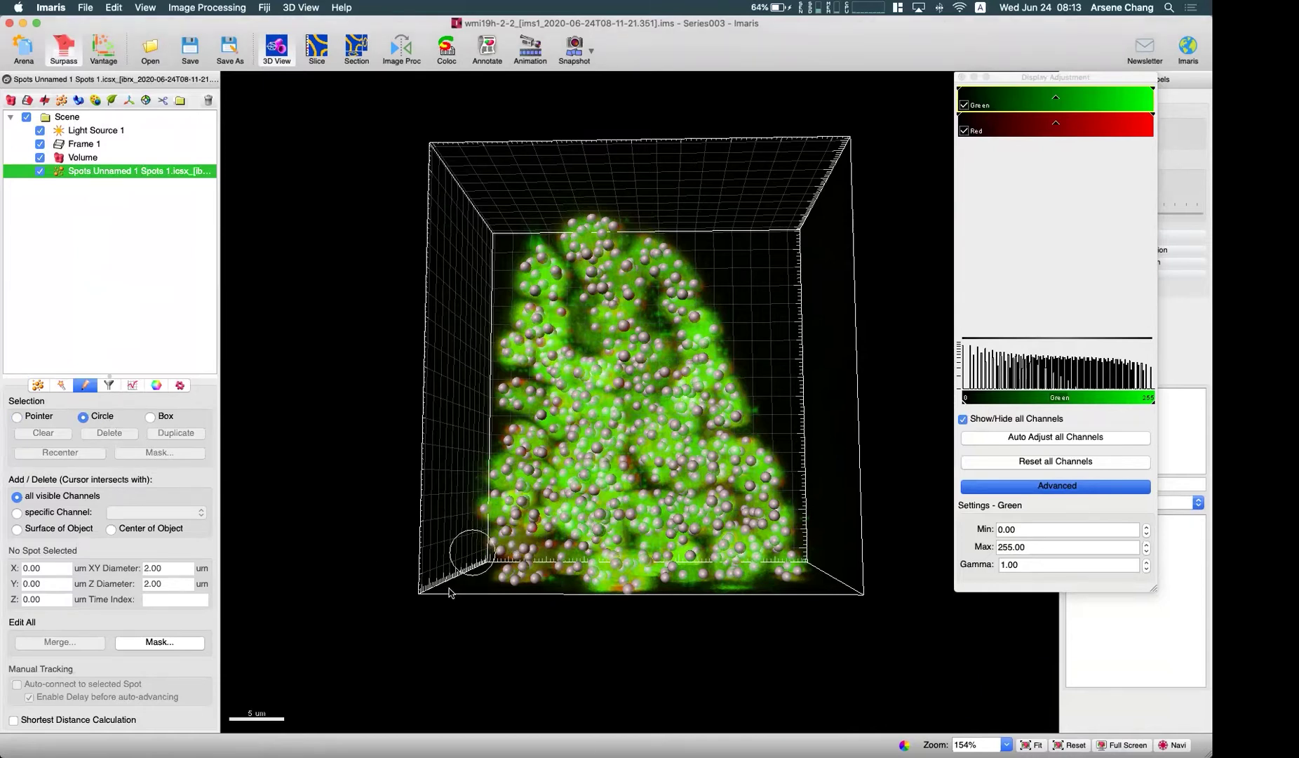
pyautogui.click(516, 569)
pyautogui.keyDown('ctrl'); pyautogui.click(777, 572); pyautogui.keyUp('ctrl')
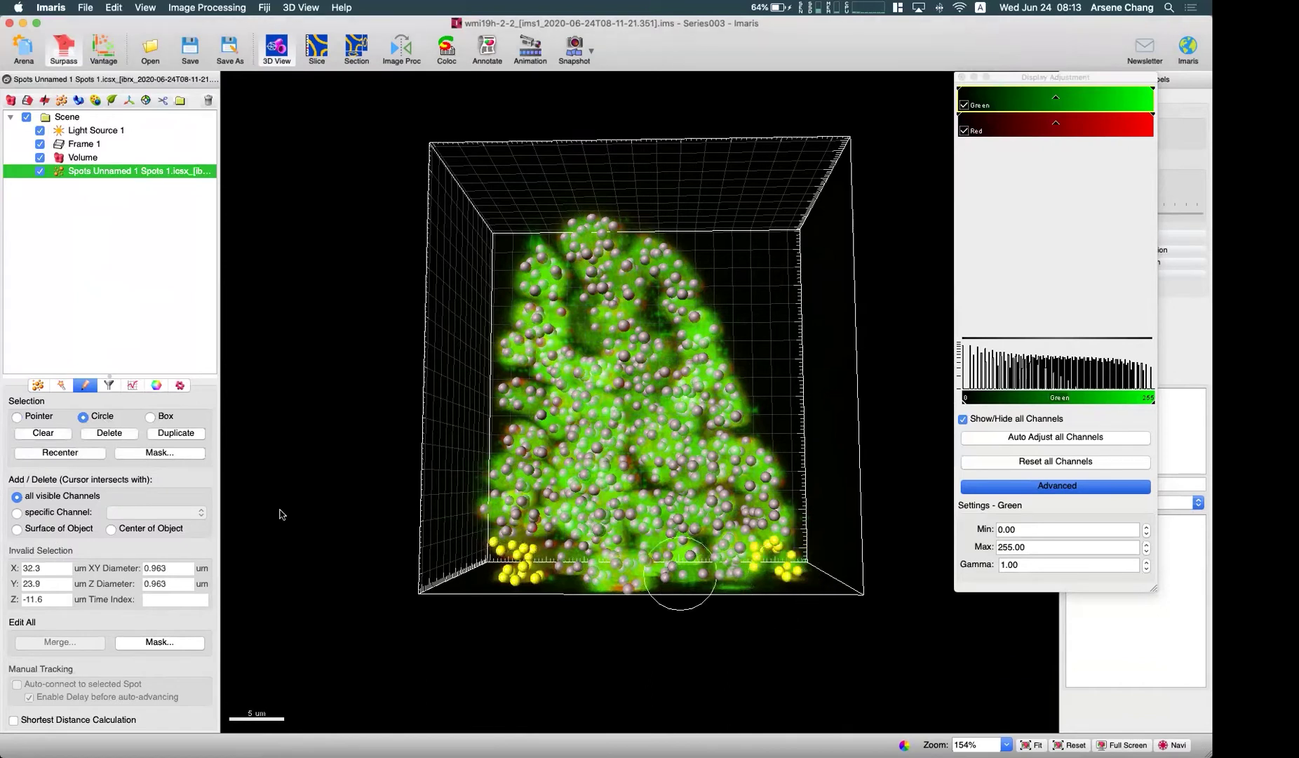
pyautogui.click(109, 435)
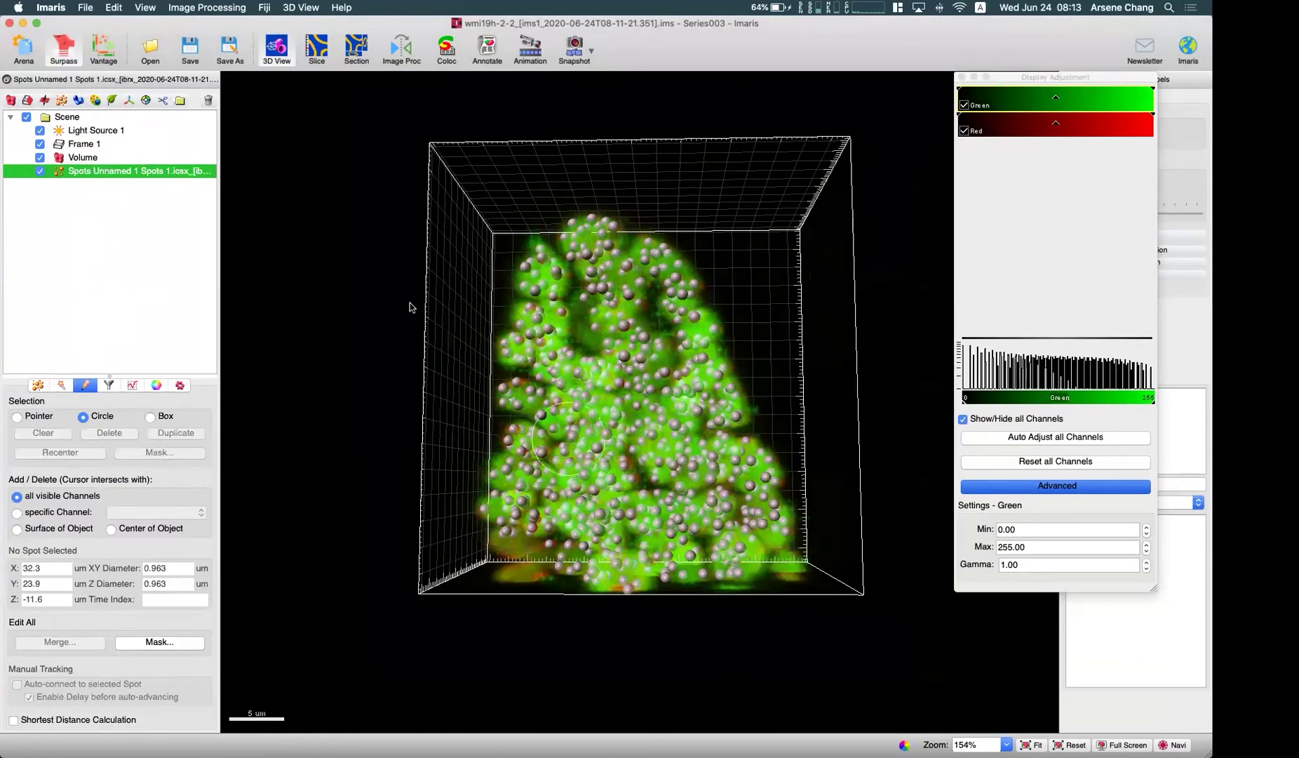
pyautogui.click(194, 61)
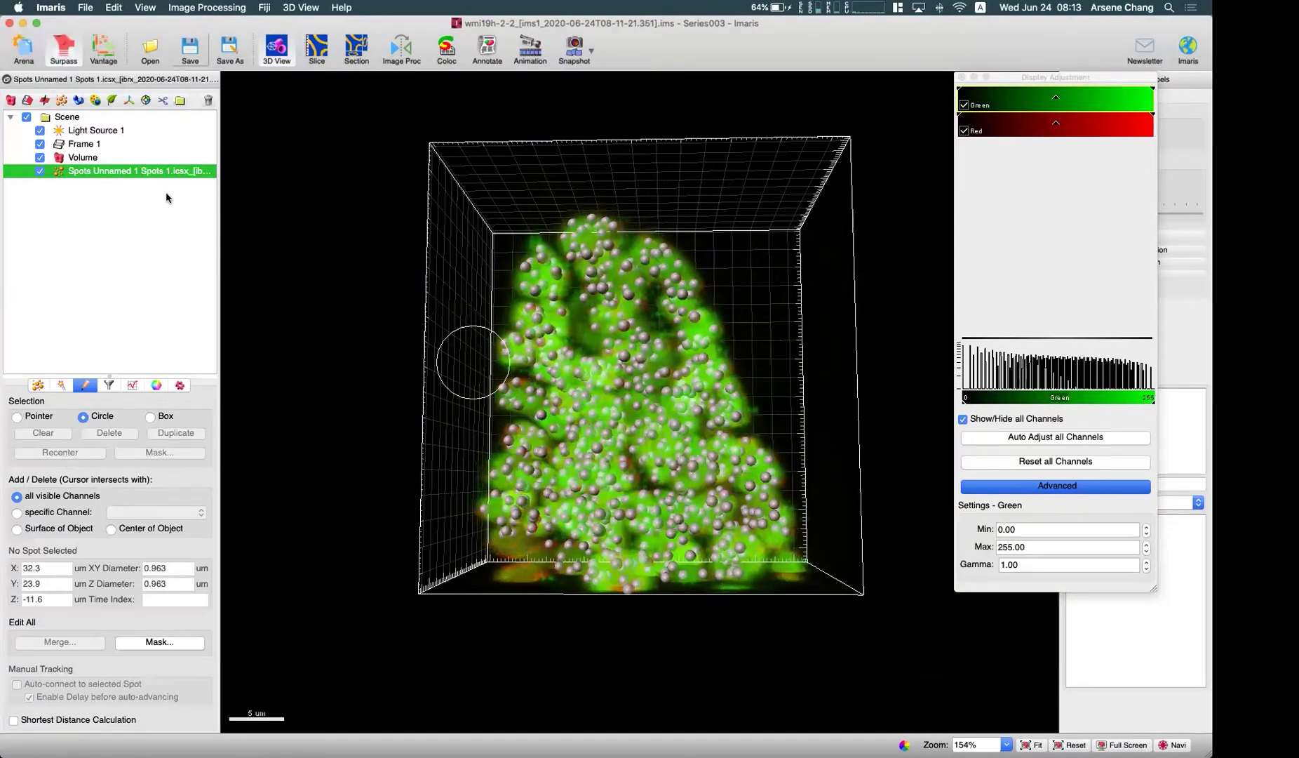
# Inspect the batch-created spots in the processed copy of wmi19h-2-3.ims and return to the Arena
pyautogui.click(21, 55)
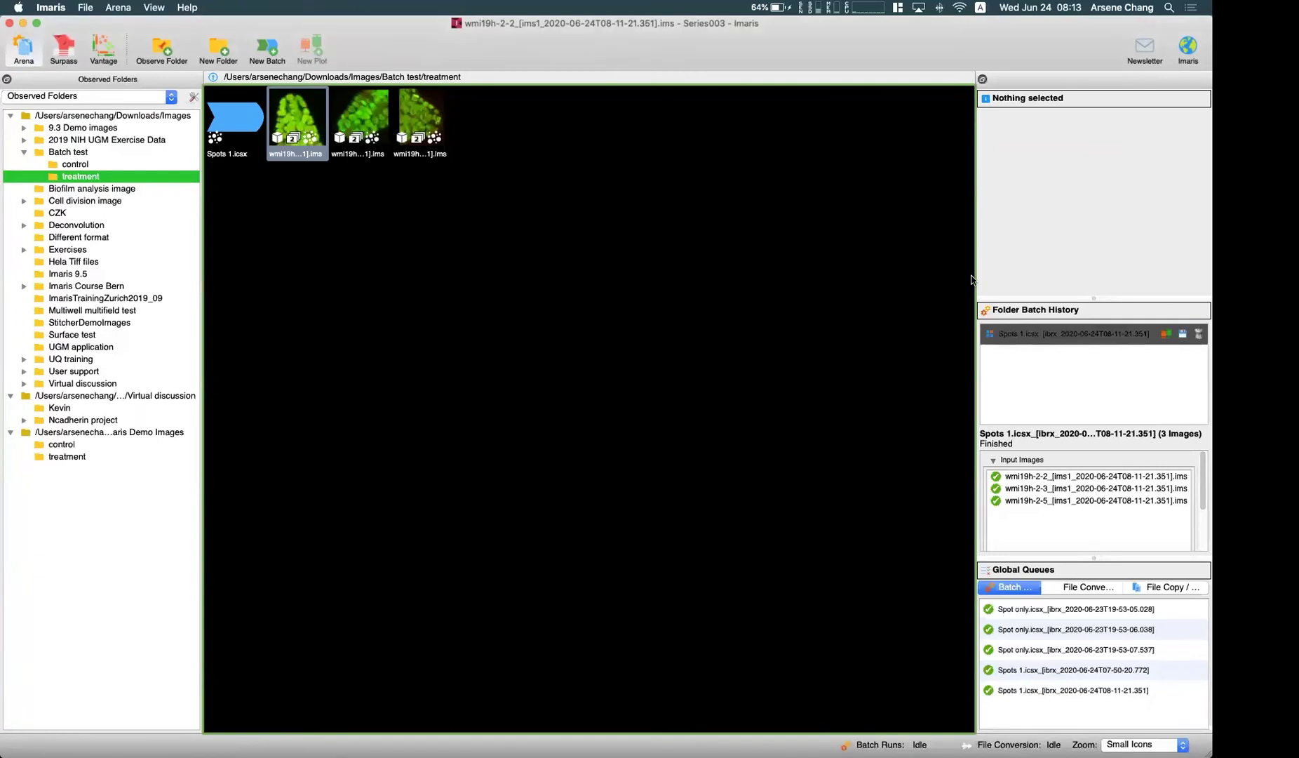
pyautogui.doubleClick(360, 127)
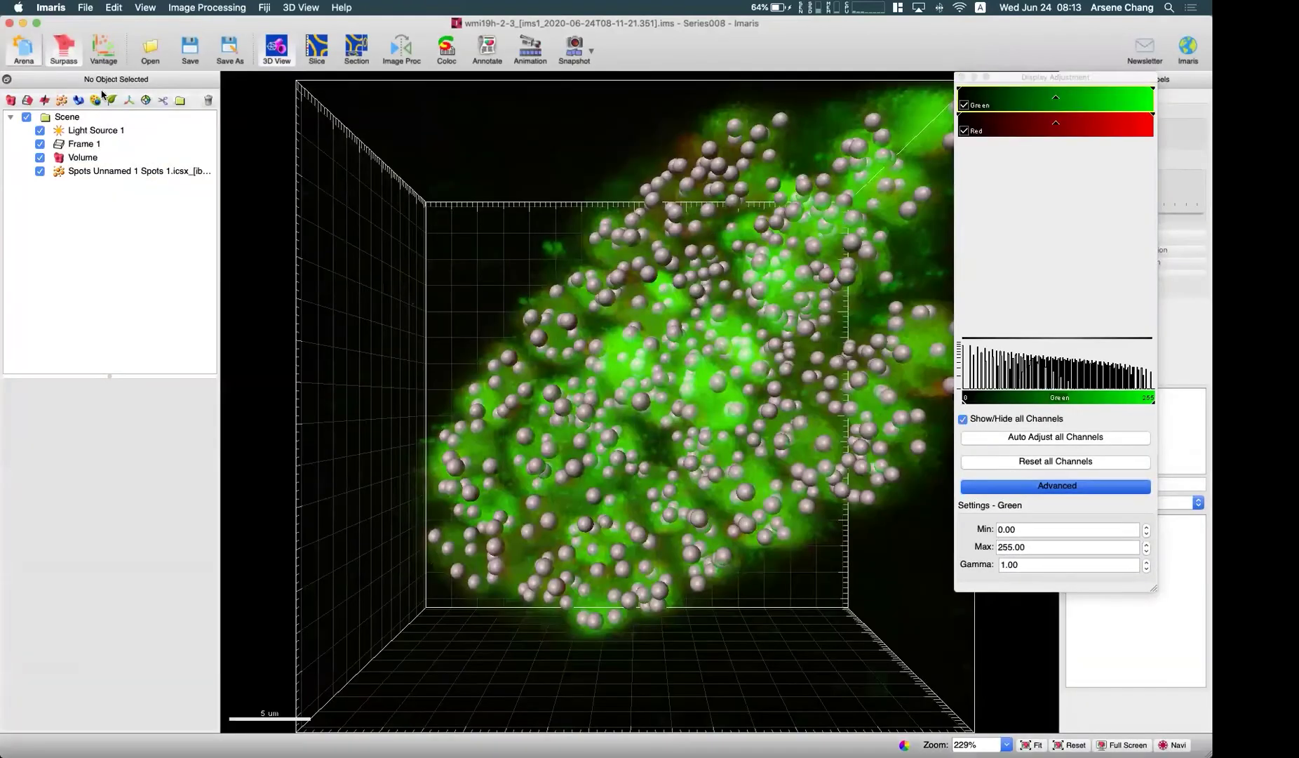
pyautogui.click(28, 50)
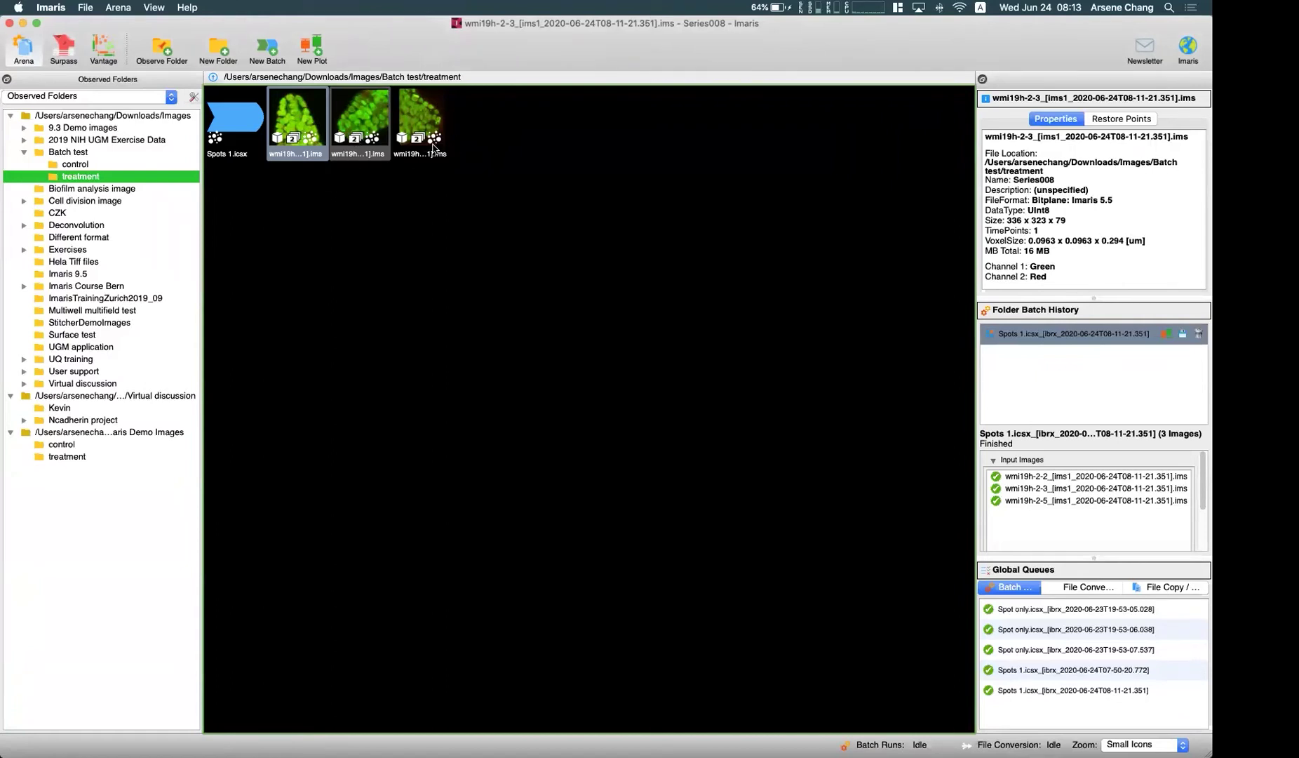
# Export the statistics of the Spots 1 batch run to the Desktop as Microsoft Excel XML (*.xml)
pyautogui.click(1186, 337)
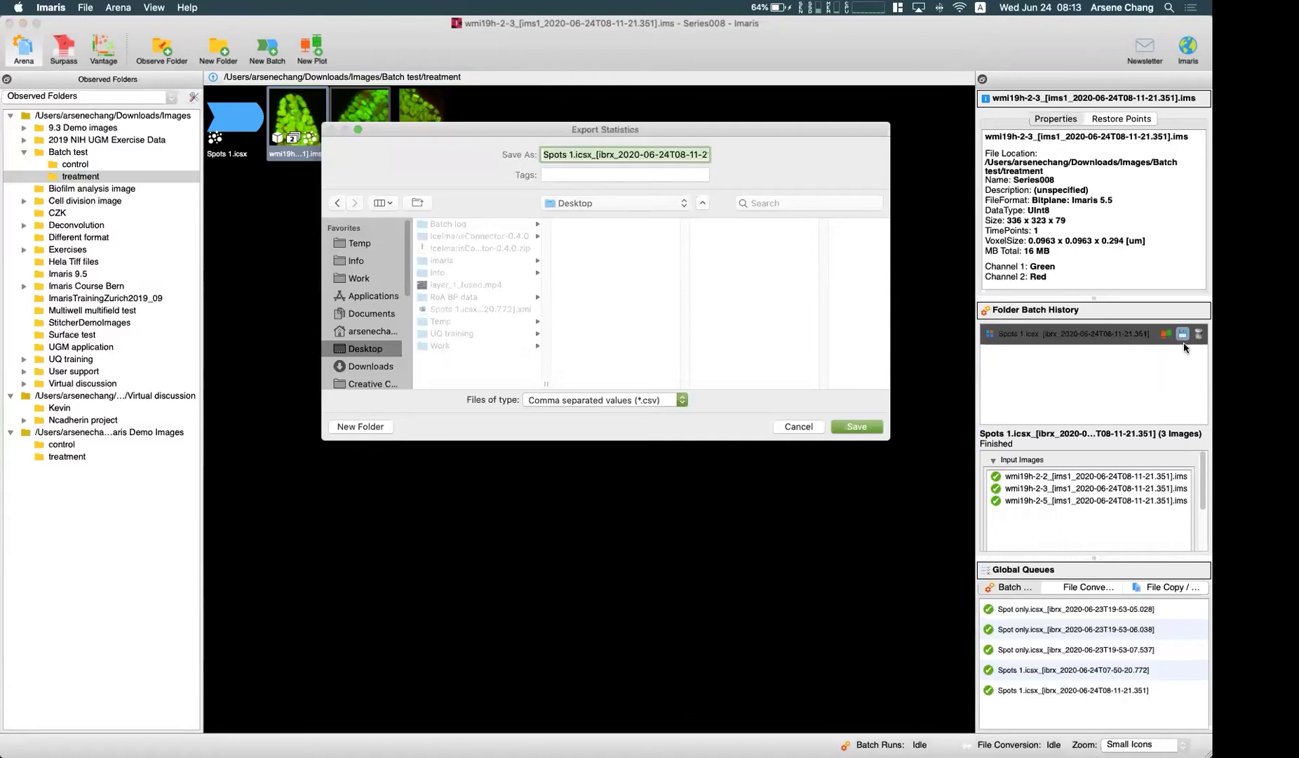
pyautogui.click(667, 404)
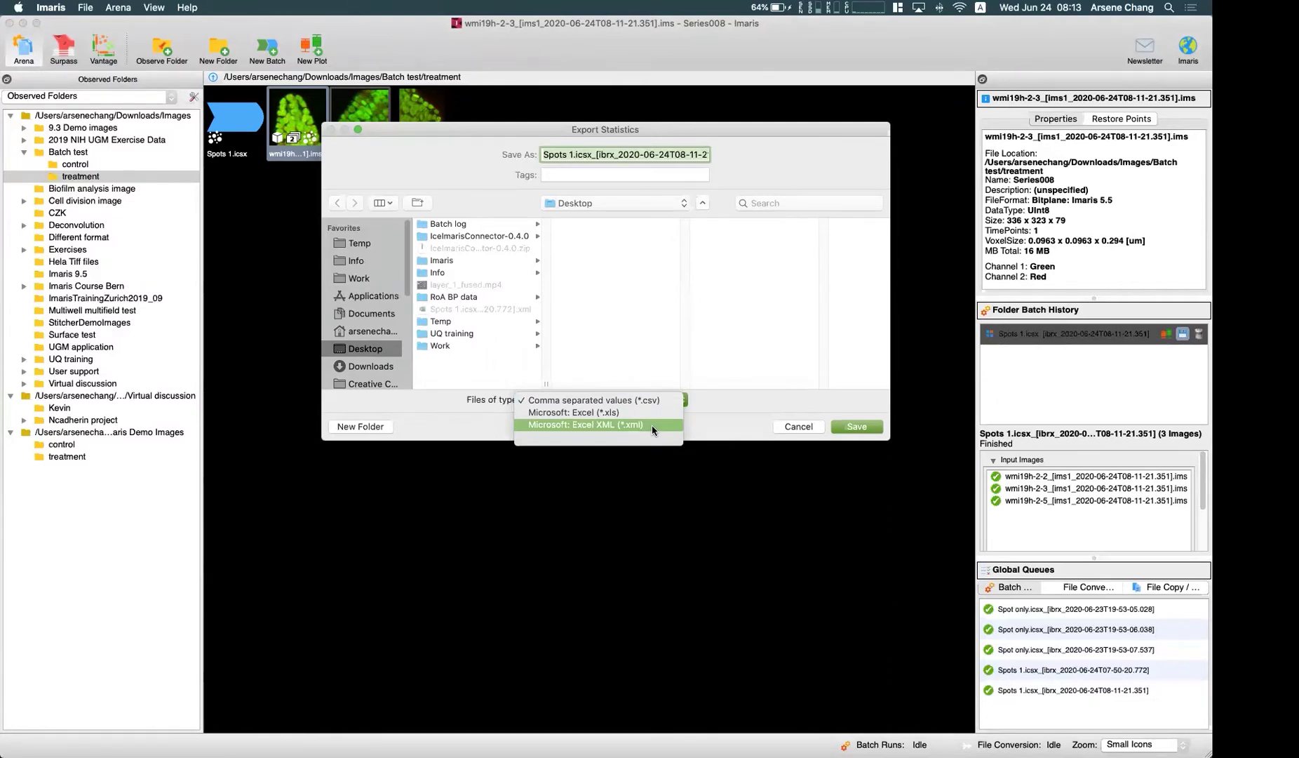
pyautogui.click(652, 427)
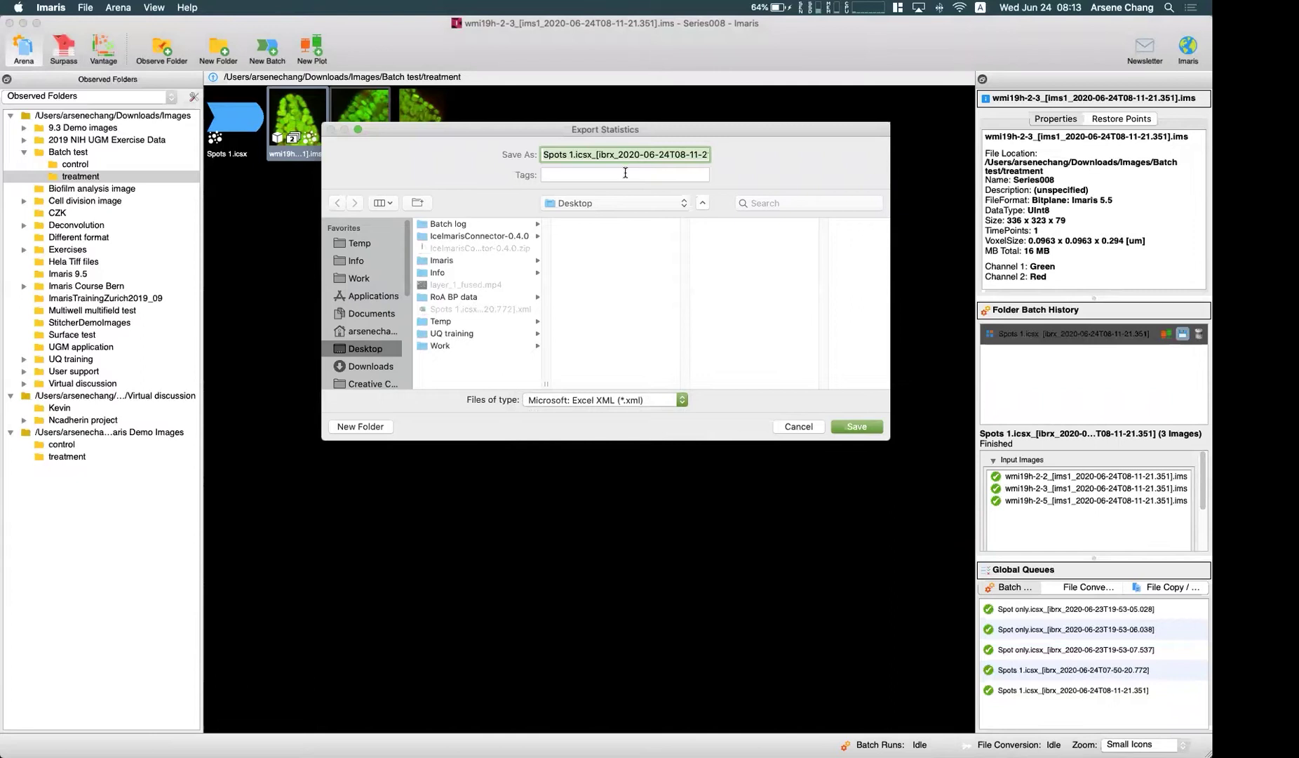
pyautogui.click(855, 427)
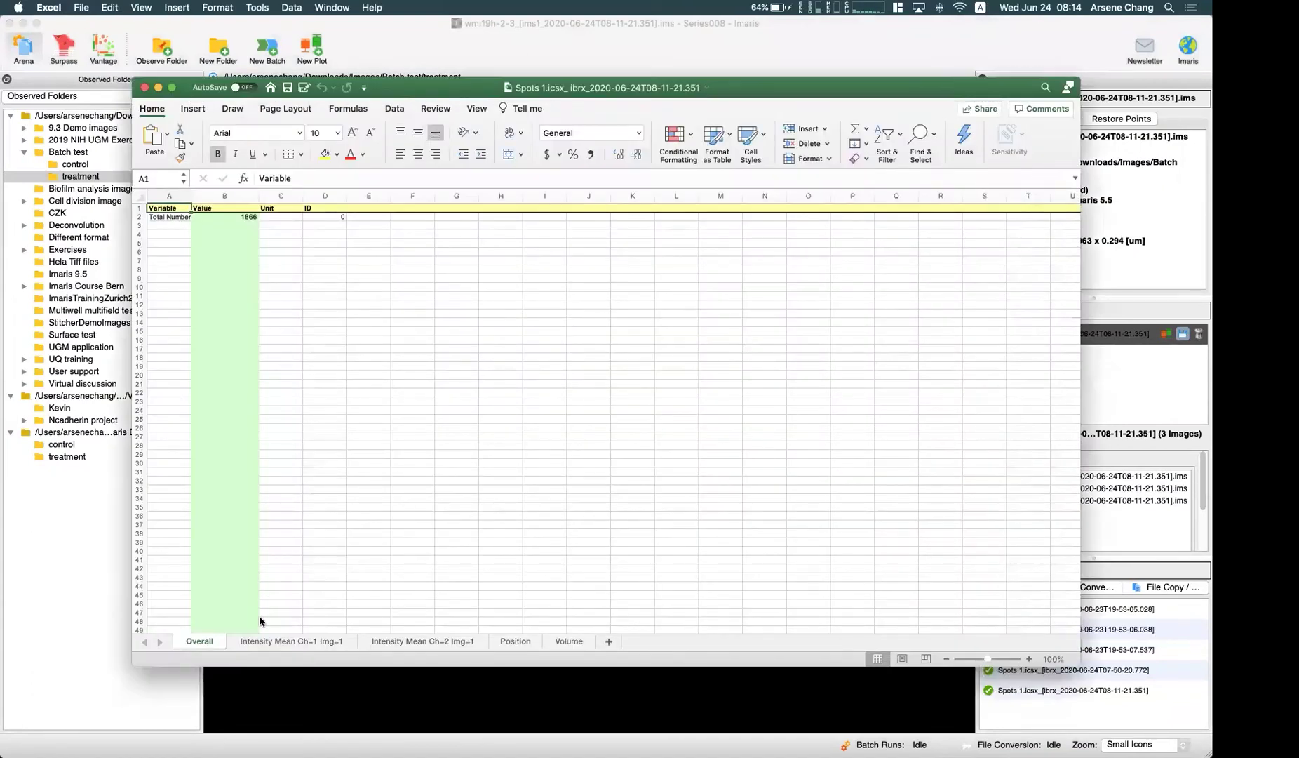
# Review the Intensity Mean, Position and Volume sheets of the exported statistics workbook in Excel, ending on Intensity Mean Ch=1
pyautogui.click(260, 641)
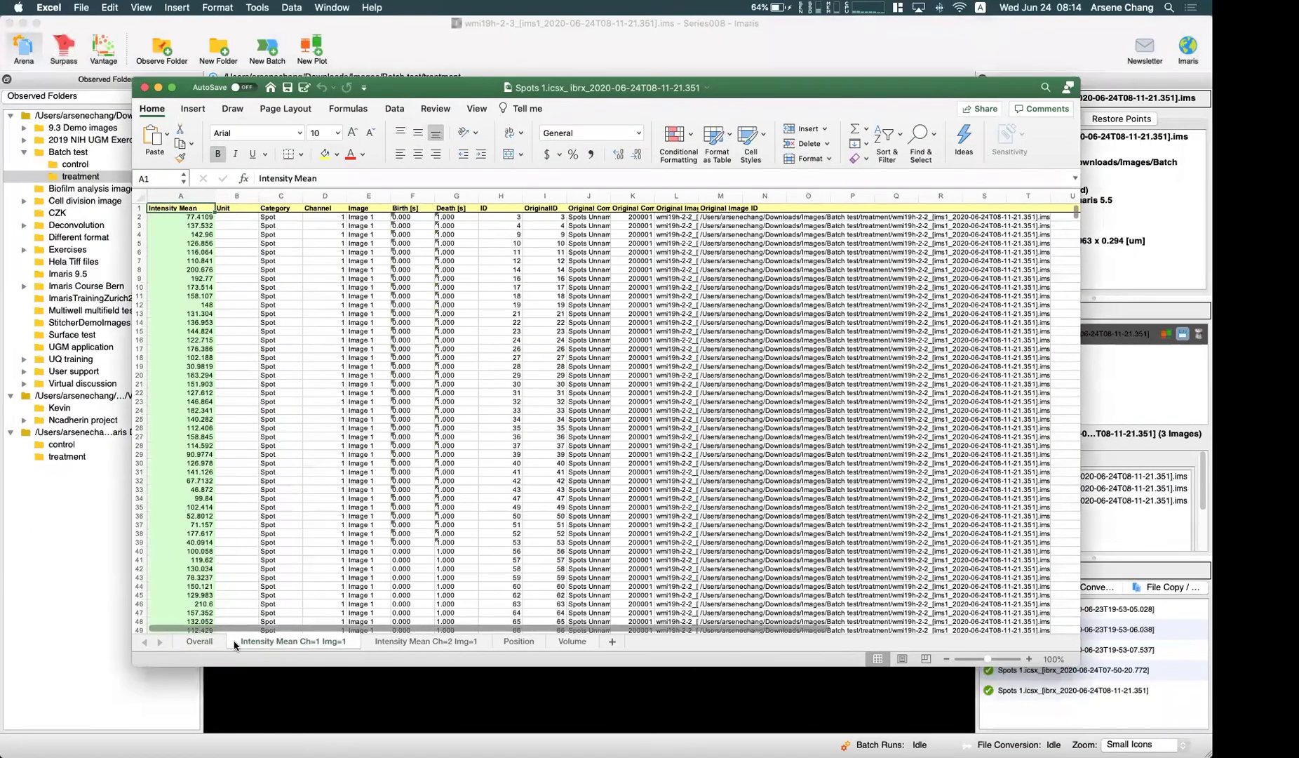
pyautogui.click(392, 641)
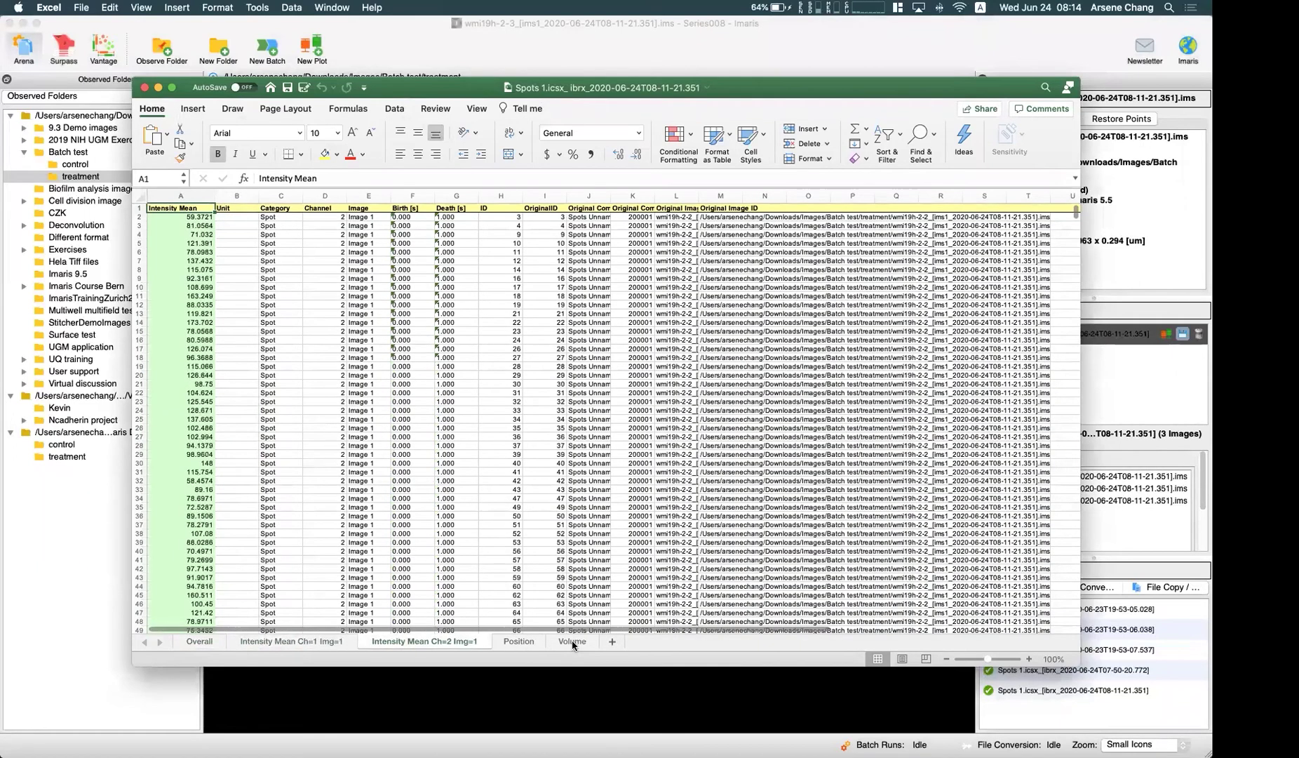
pyautogui.click(516, 641)
pyautogui.hotkey('ctrl', 'pagedown')
pyautogui.click(297, 642)
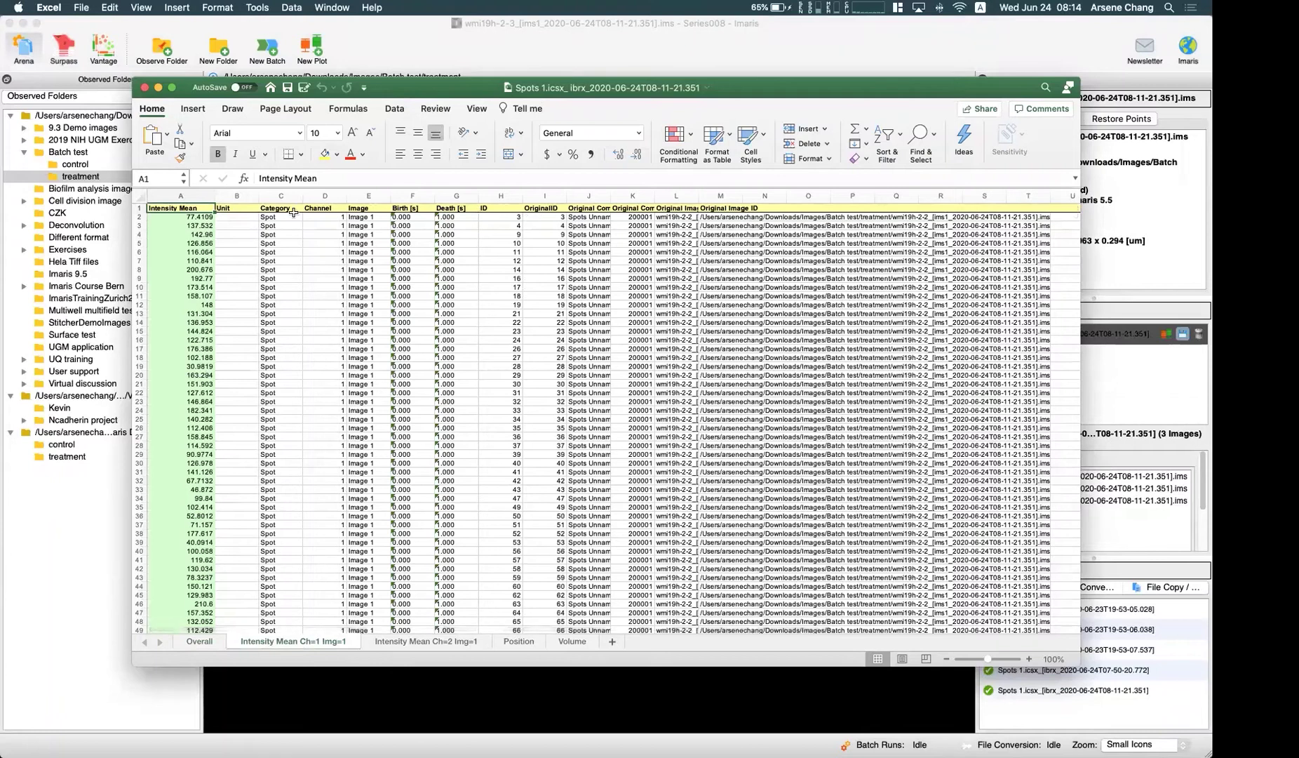
pyautogui.doubleClick(387, 89)
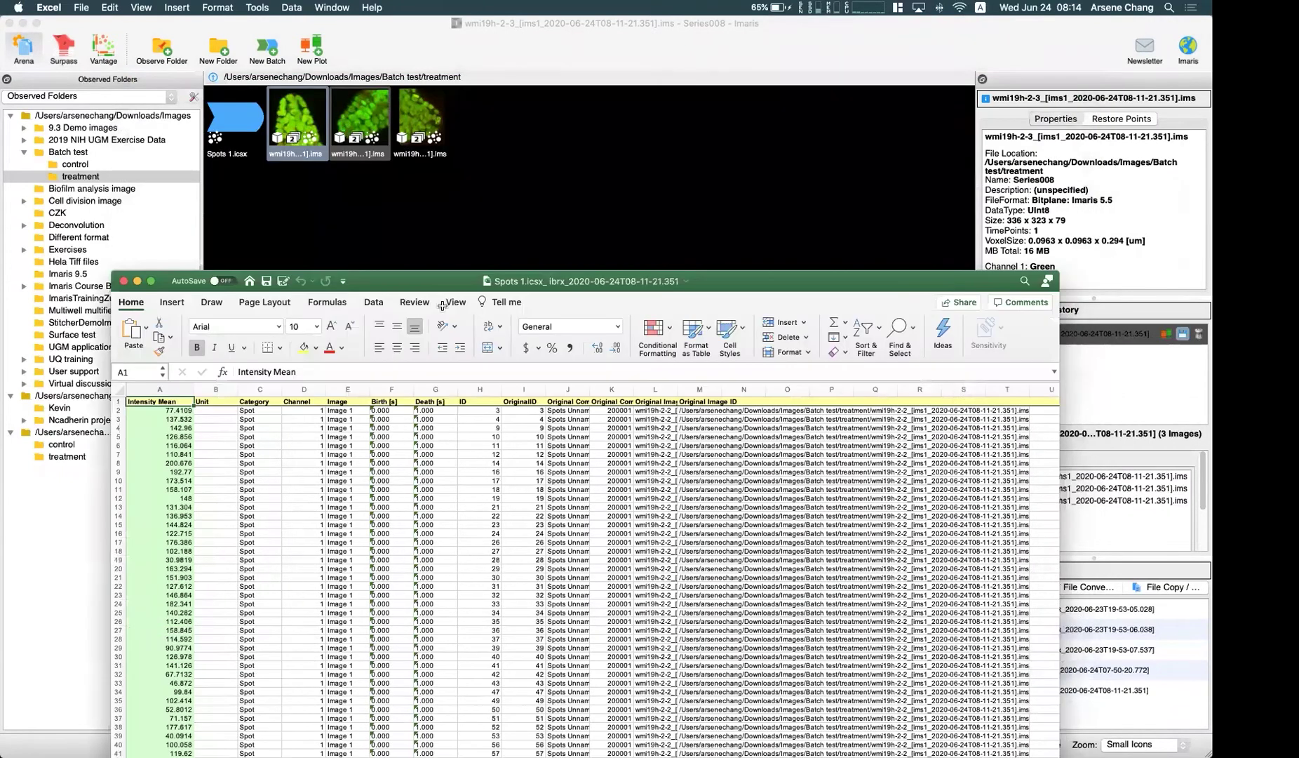
pyautogui.scroll(-1, 379, 280)
pyautogui.scroll(1, 379, 280)
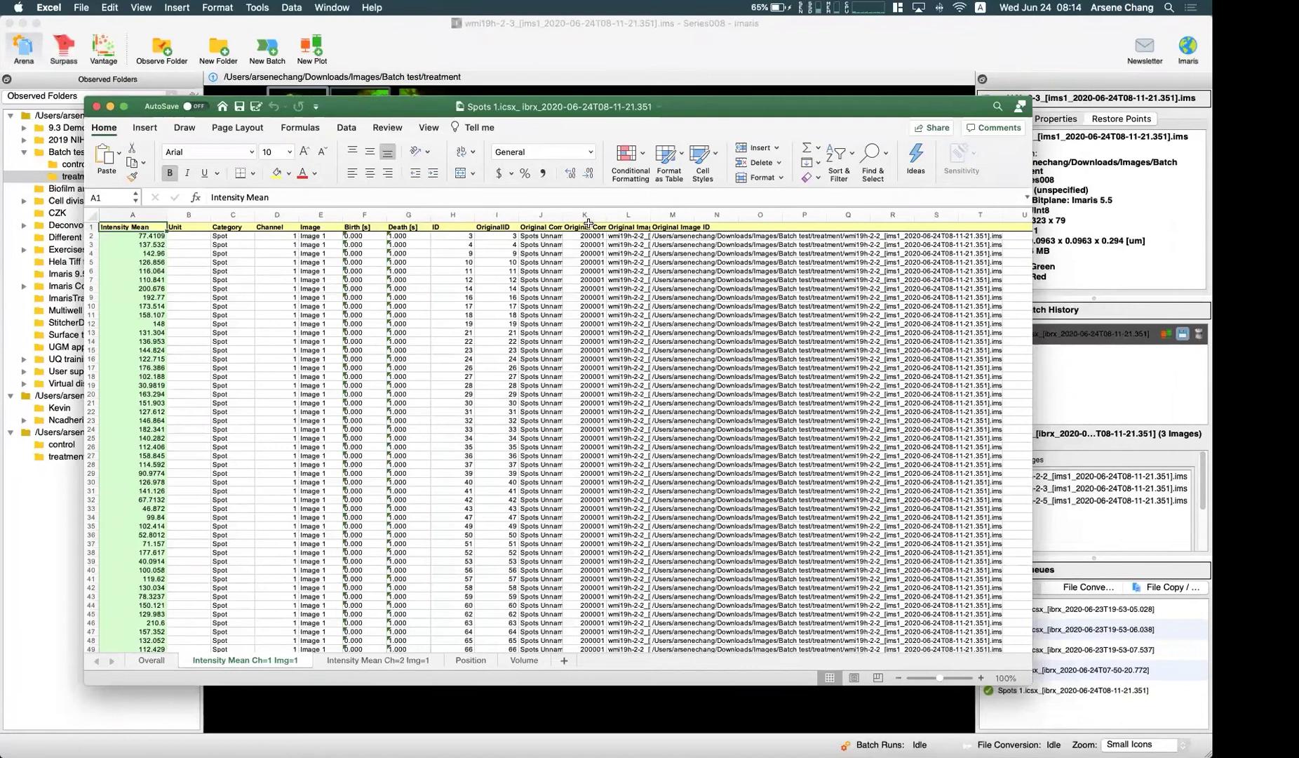
# Widen column L to examine which treatment image each intensity row comes from, and close the workbook without saving
pyautogui.moveTo(651, 214); pyautogui.dragTo(783, 214)
pyautogui.click(707, 324)
pyautogui.scroll(-20, 707, 324)
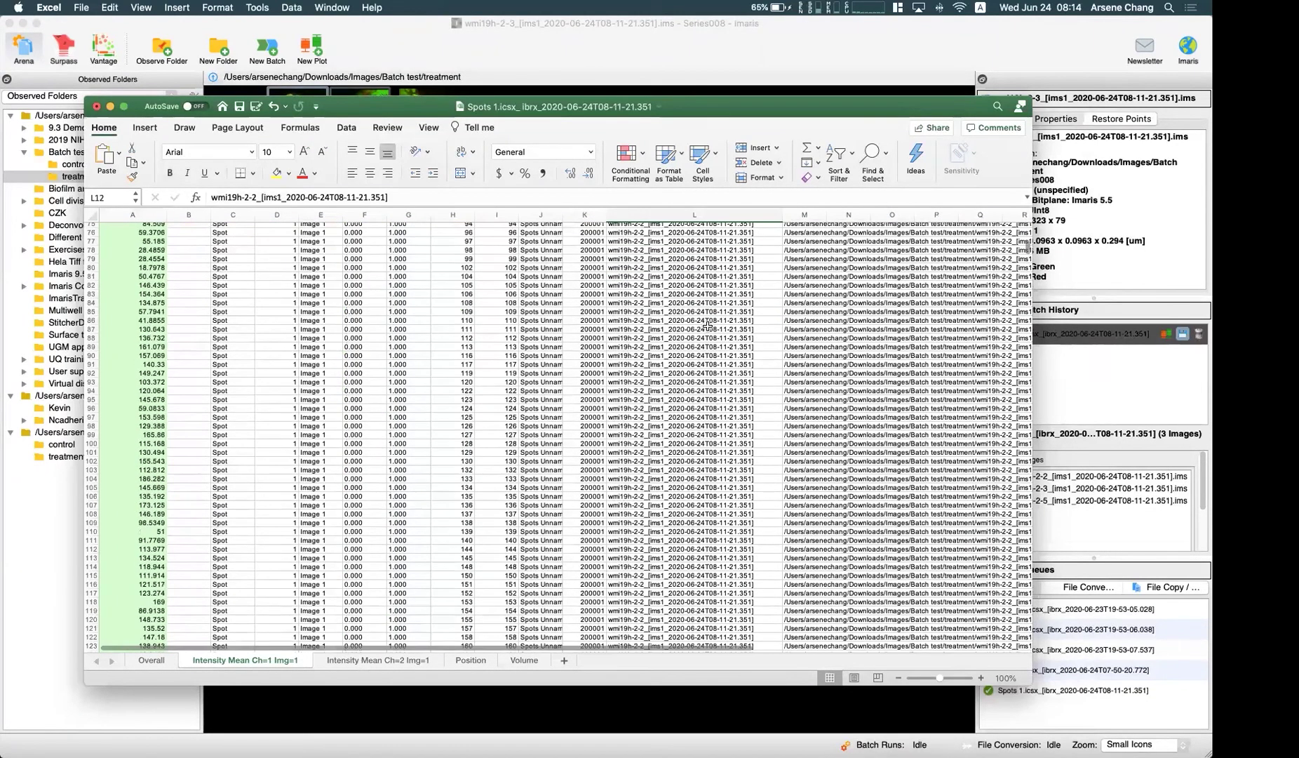
pyautogui.scroll(-20, 707, 324)
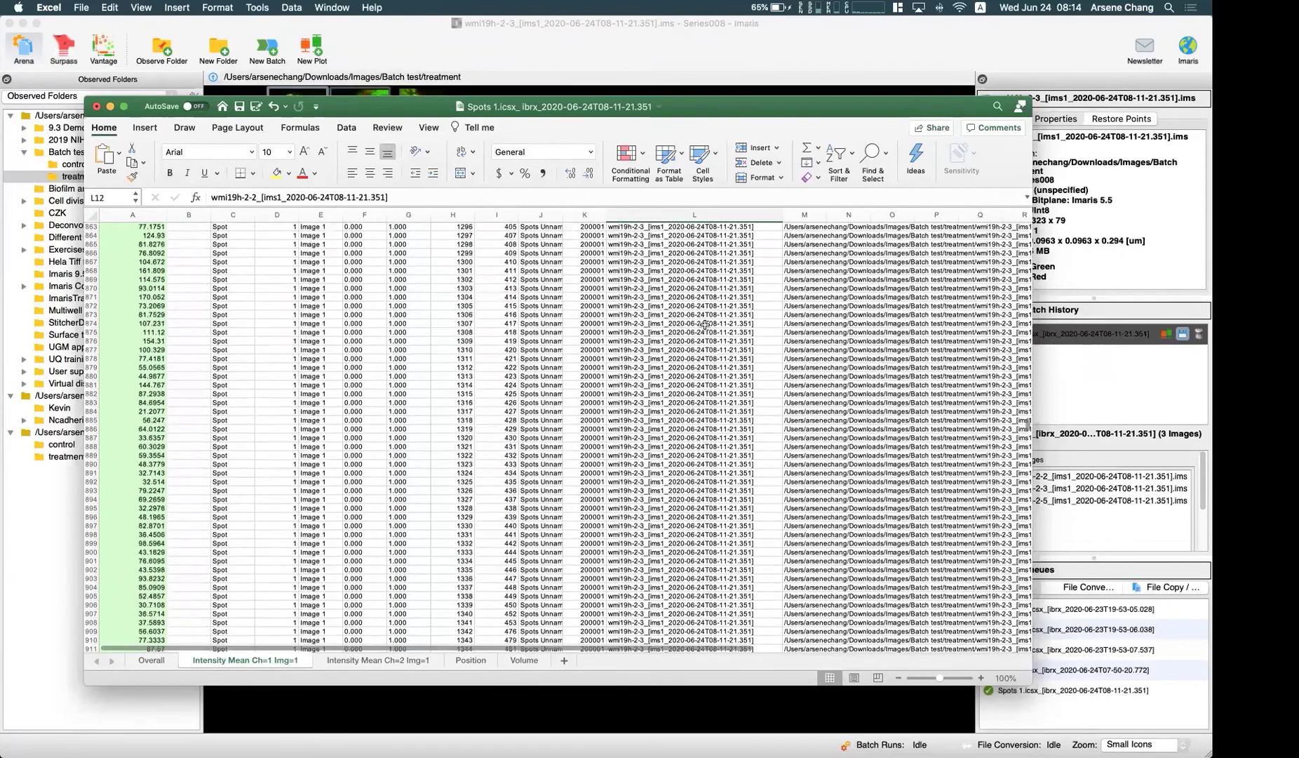
pyautogui.scroll(-20, 661, 341)
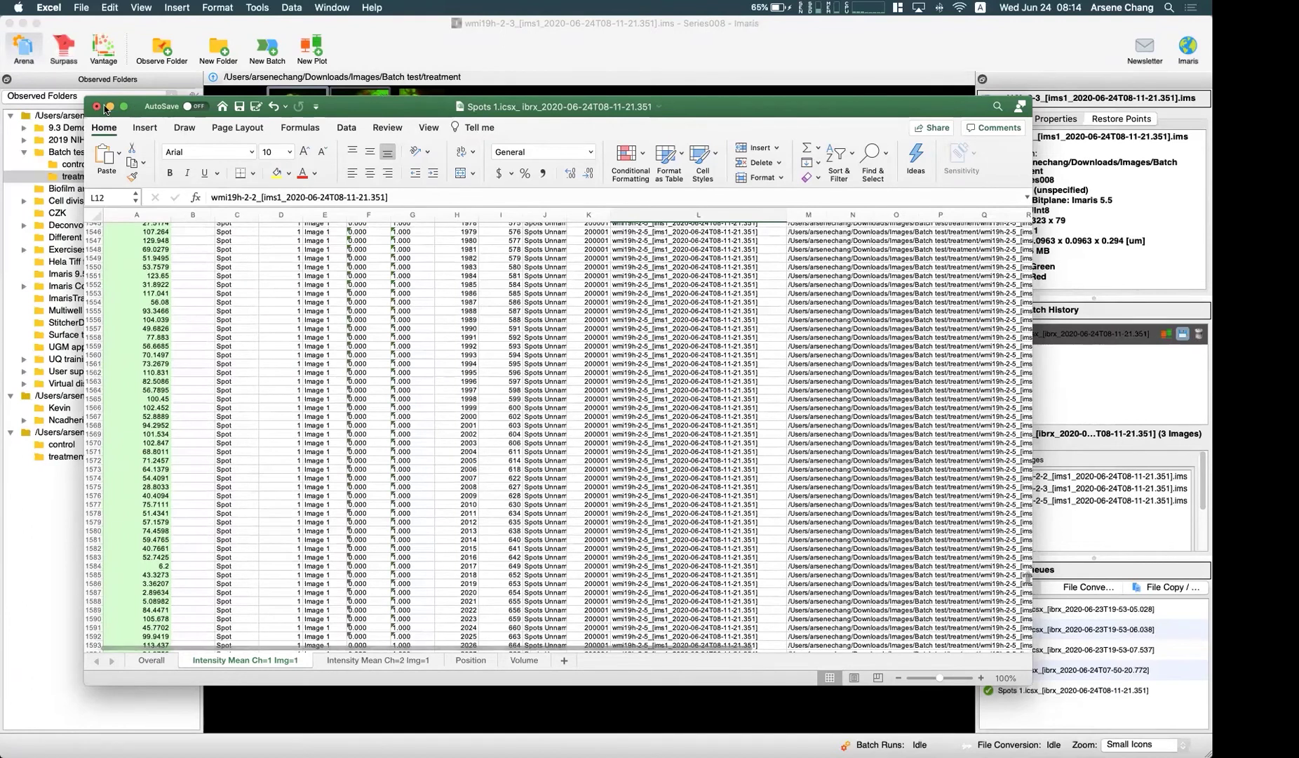
pyautogui.doubleClick(344, 112)
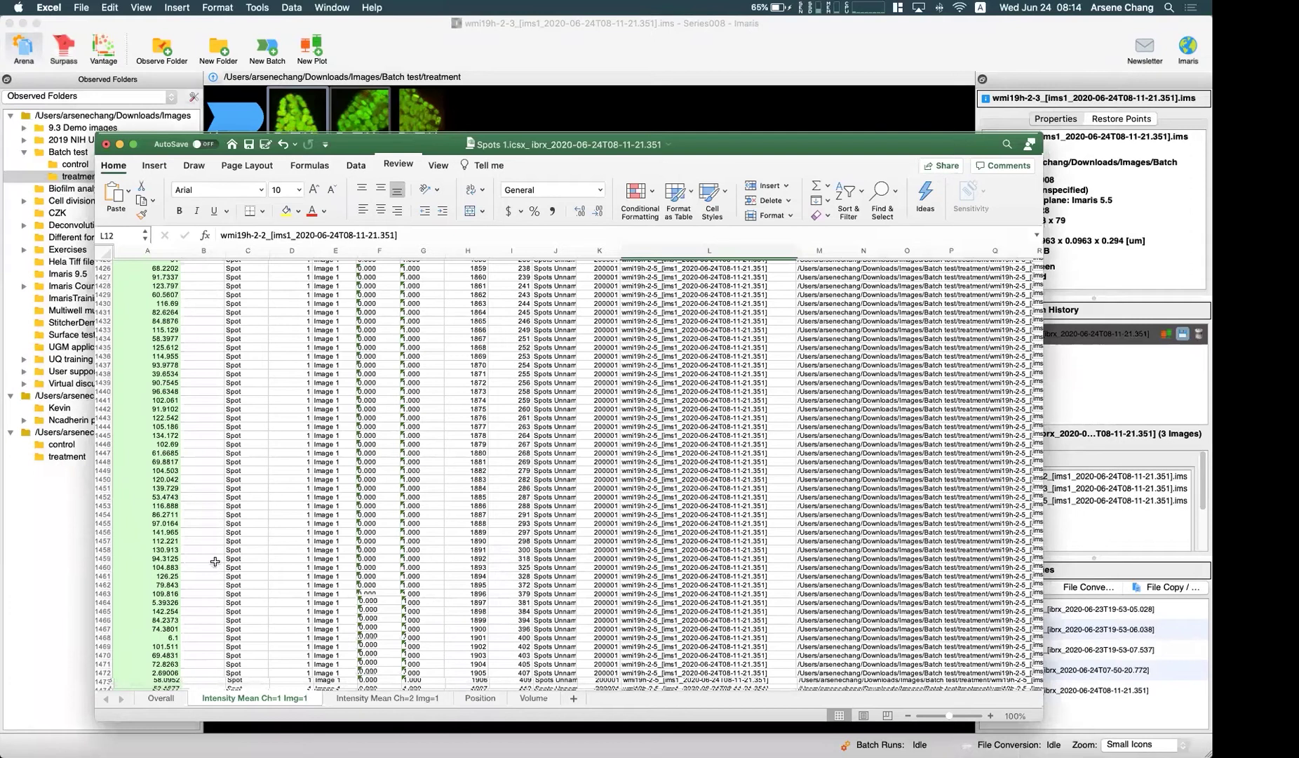
pyautogui.click(106, 144)
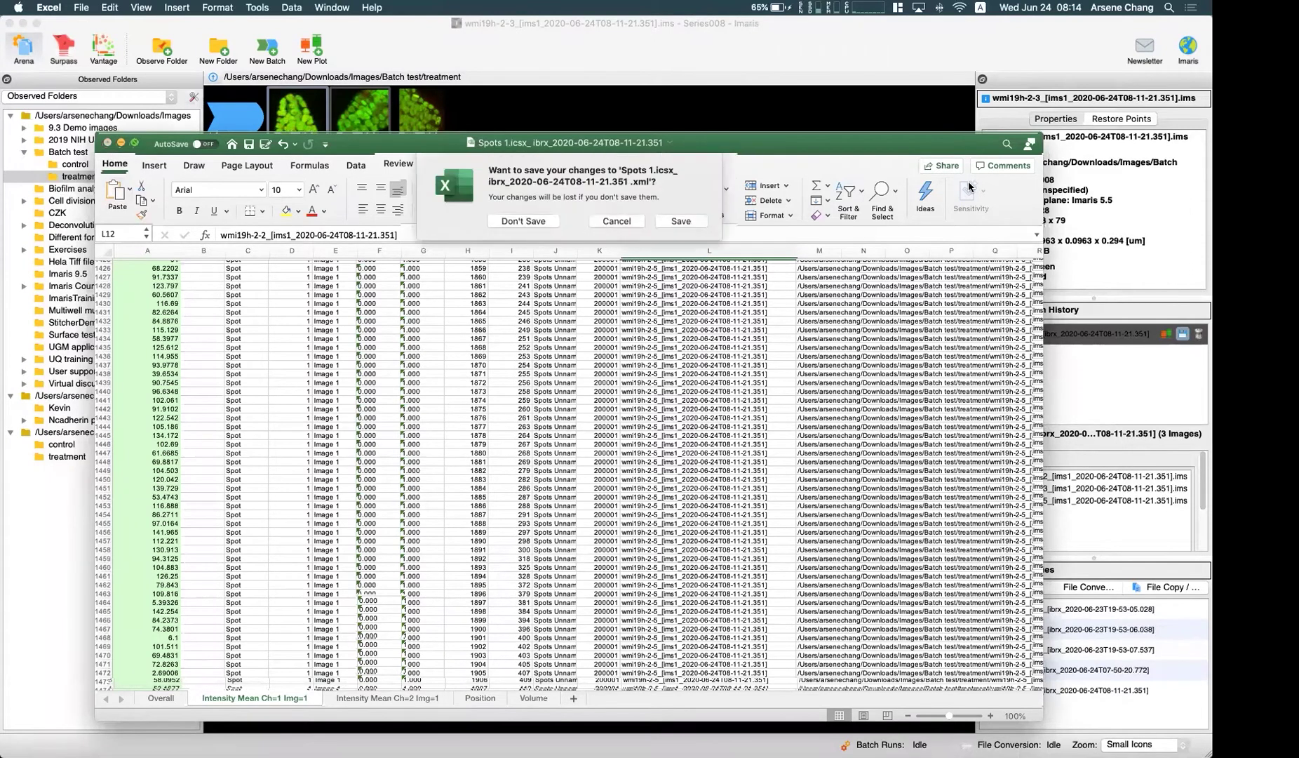
pyautogui.click(518, 222)
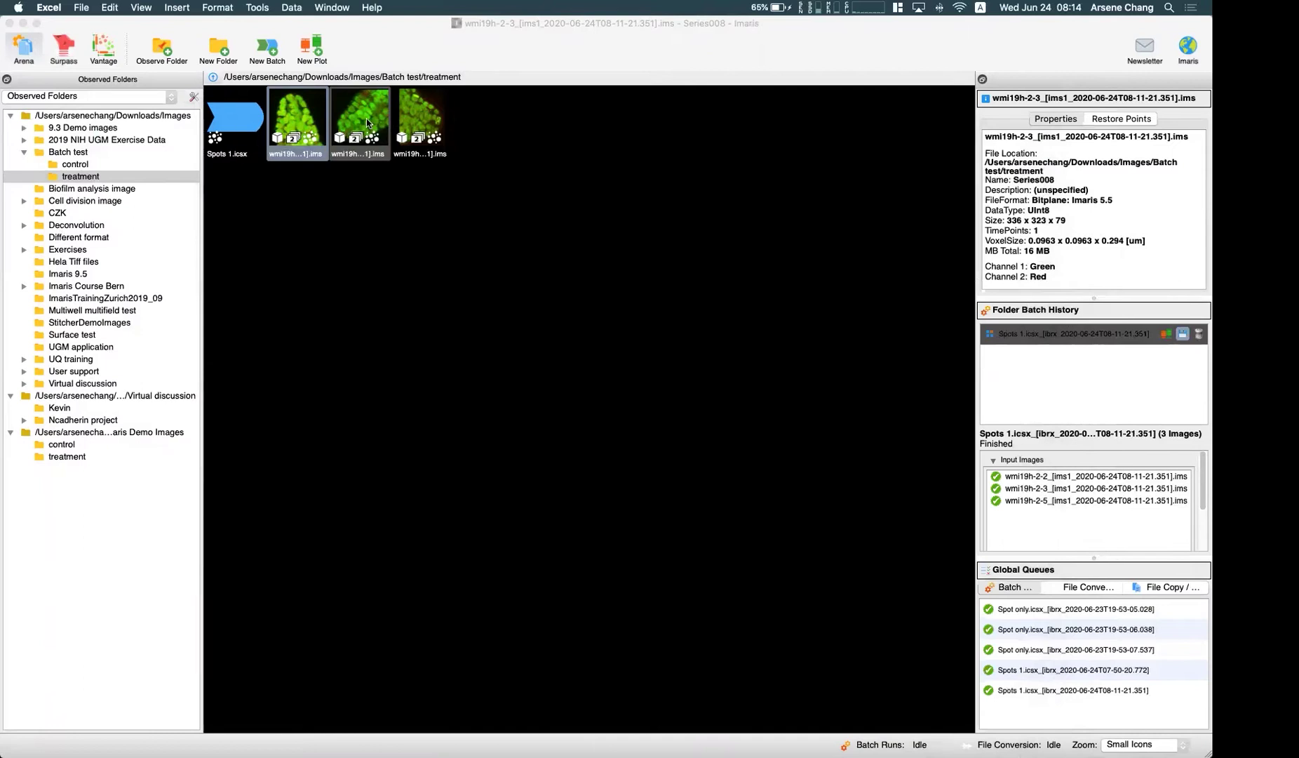
# Relaunch Imaris, denying it incoming network connections, and display the treatment folder inside Batch test
pyautogui.doubleClick(367, 123)
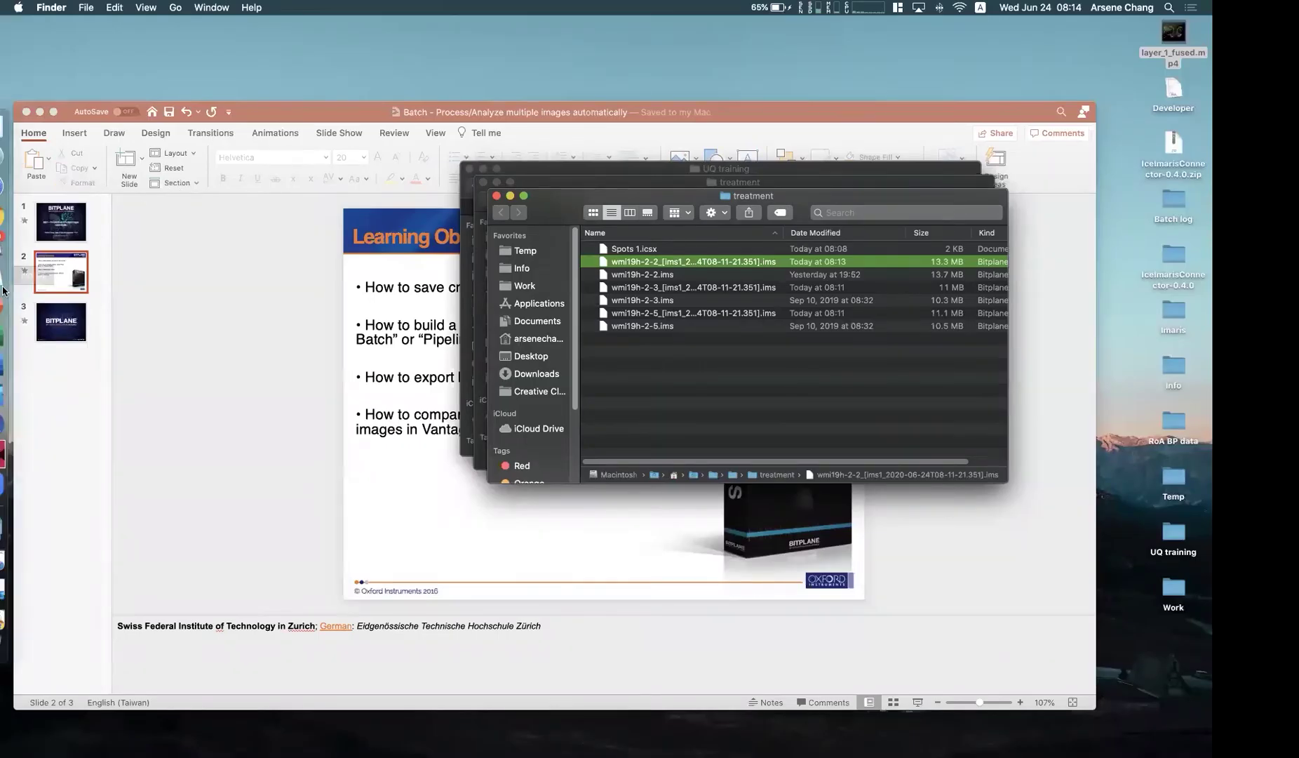
pyautogui.moveTo(15, 472)
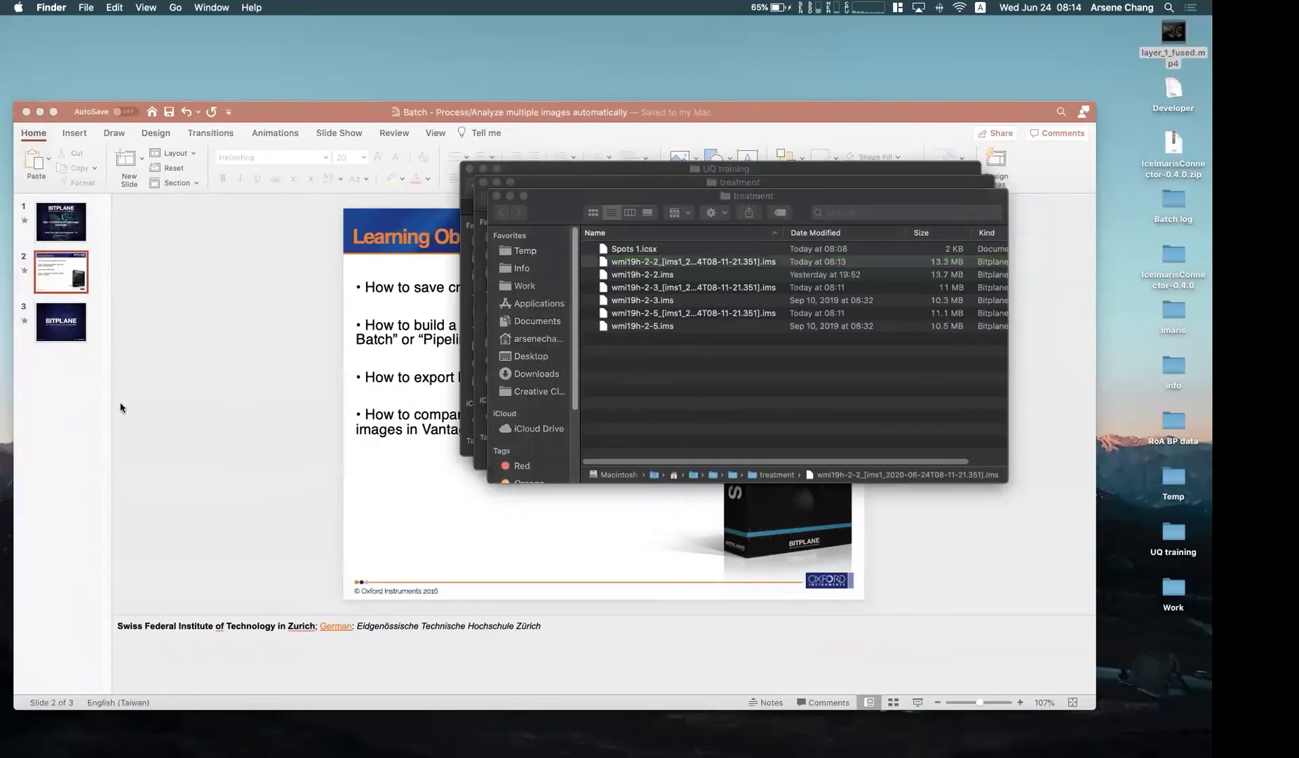
pyautogui.click(548, 265)
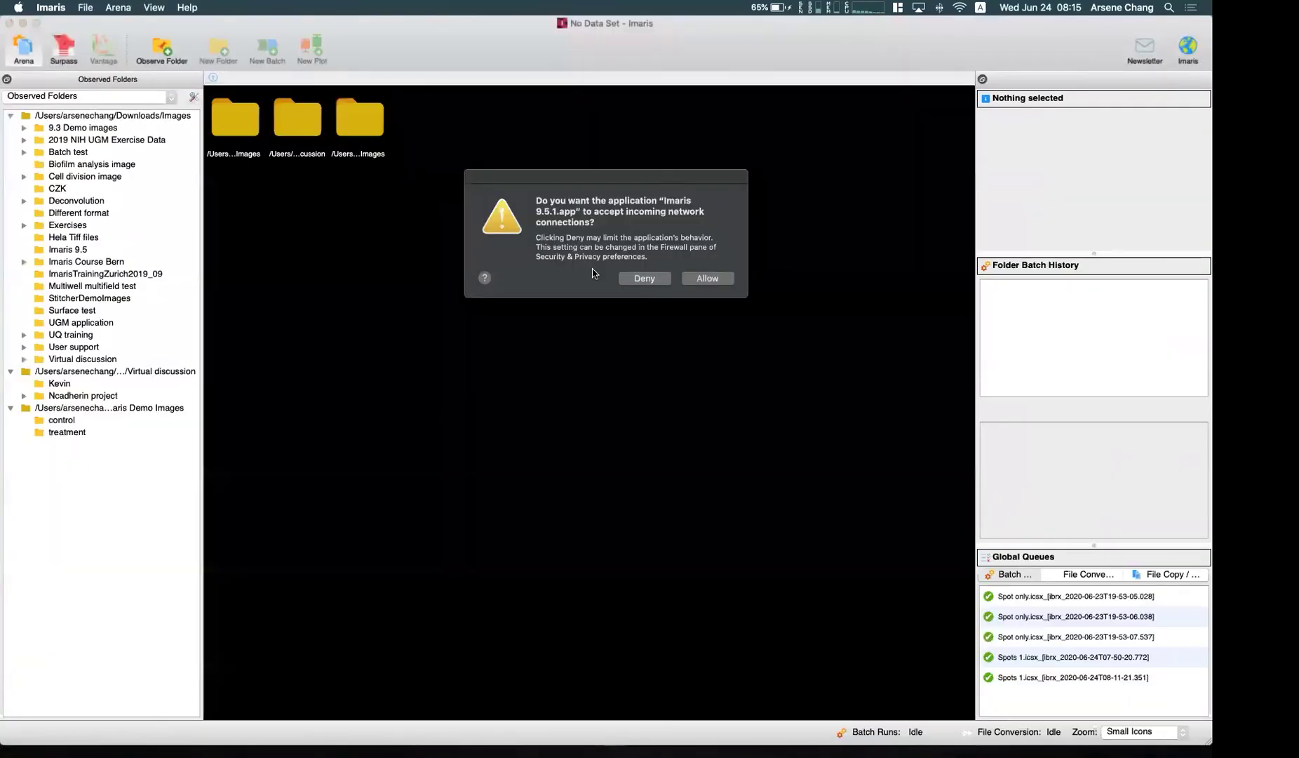
pyautogui.click(651, 284)
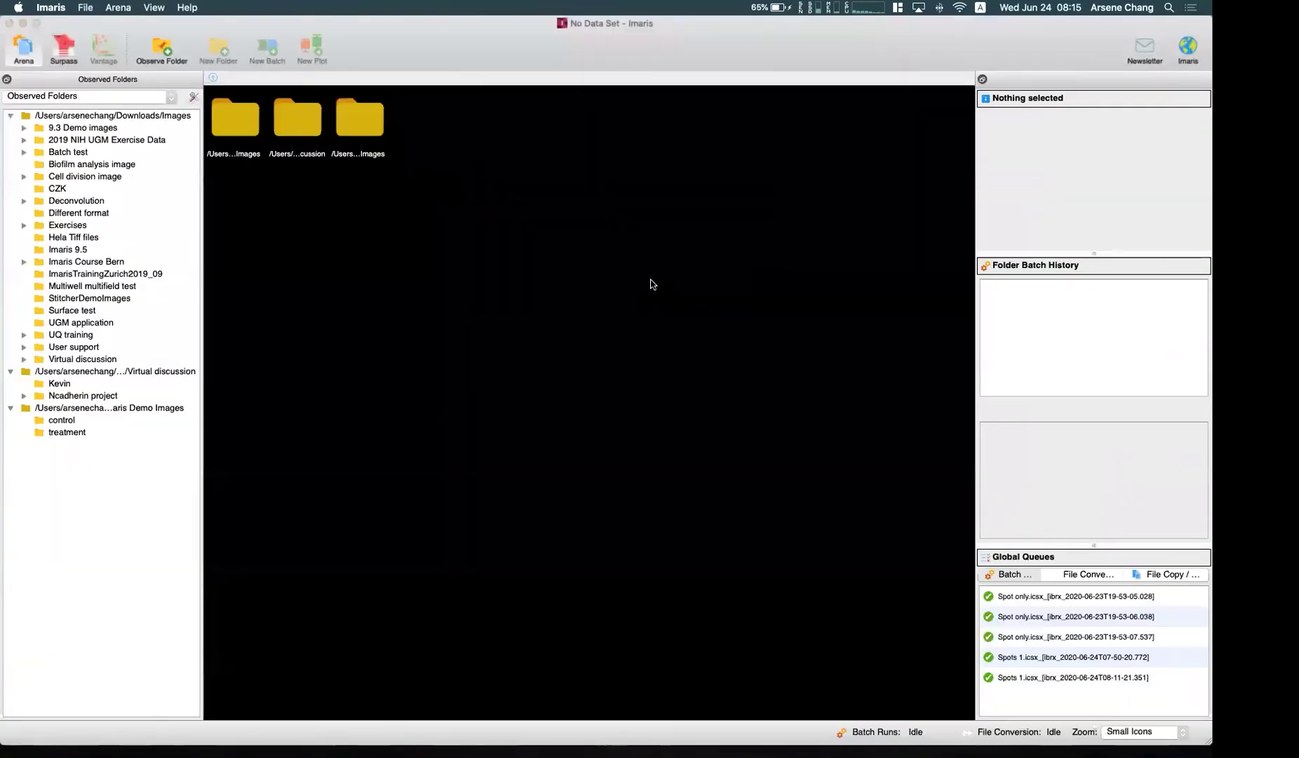
pyautogui.click(25, 152)
pyautogui.click(73, 176)
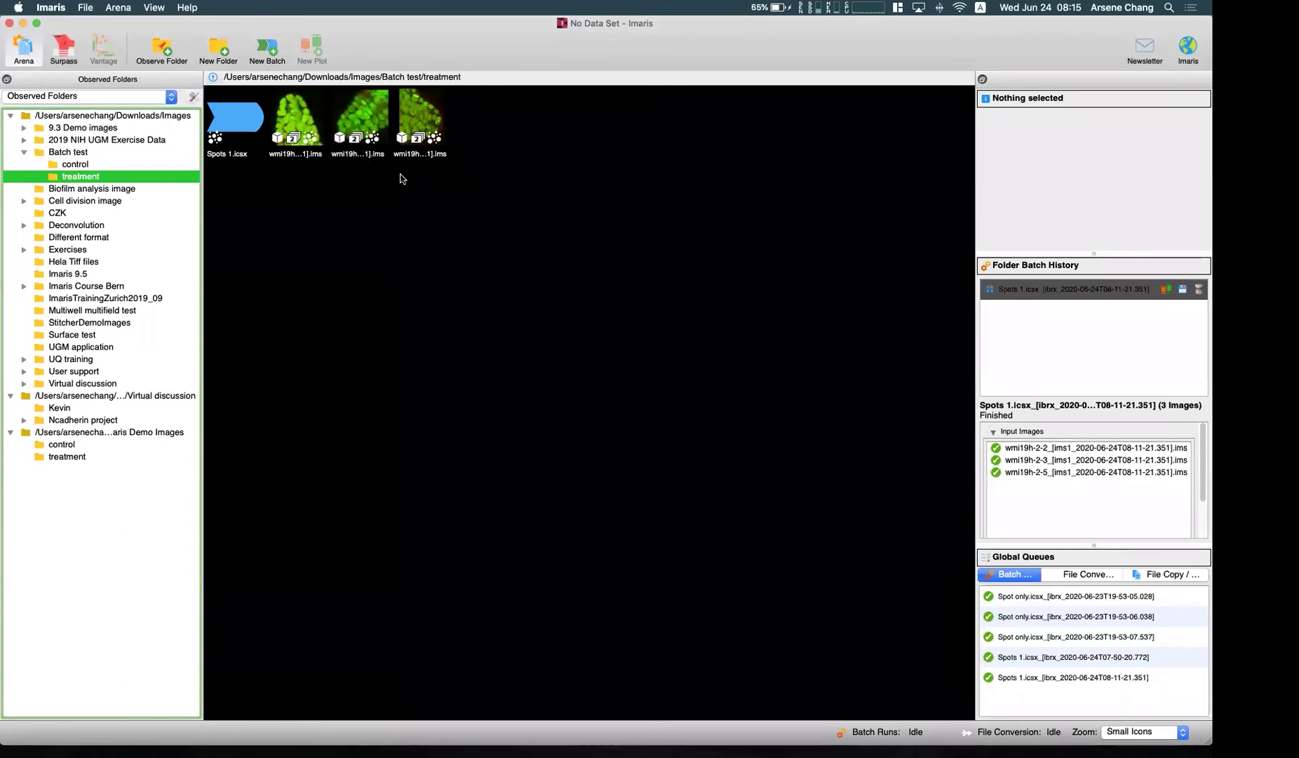
# Undo the Spots 1.icsx batch job of the treatment folder and confirm its permanent deletion
pyautogui.click(1013, 290)
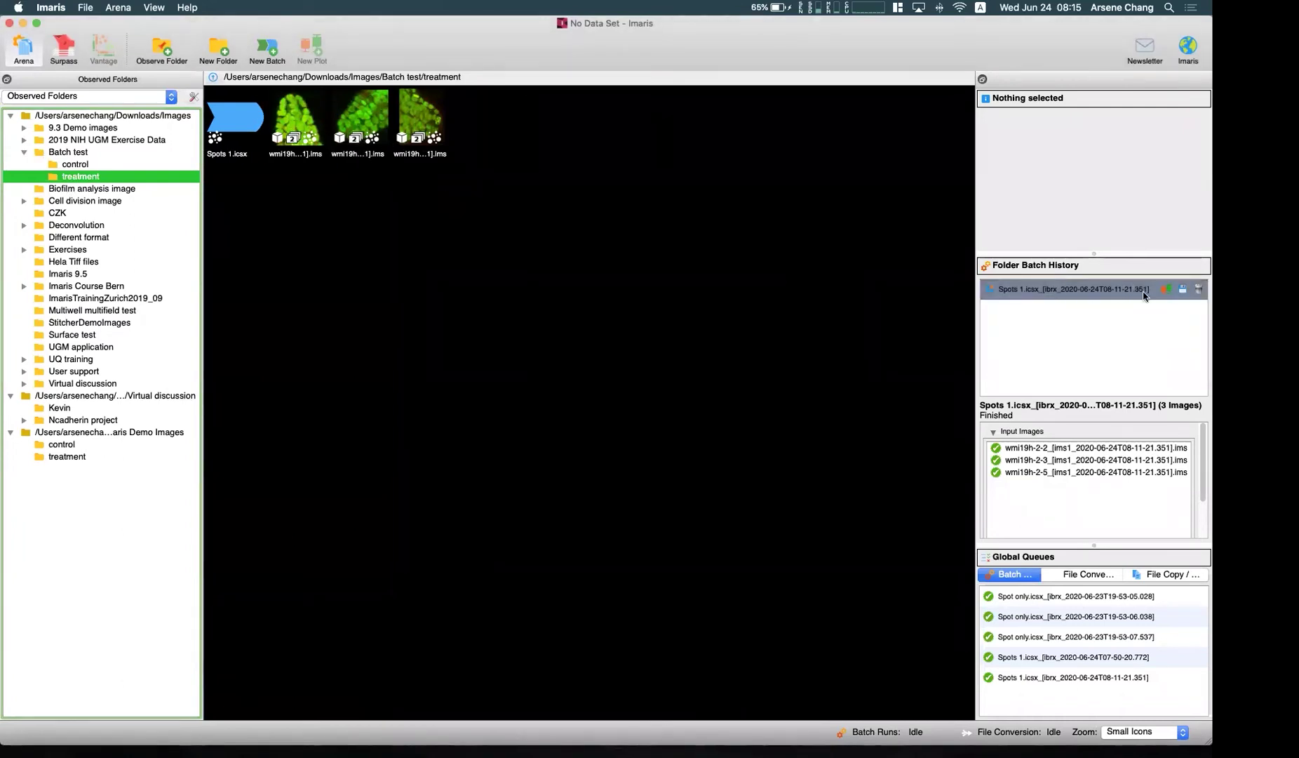
pyautogui.click(1200, 294)
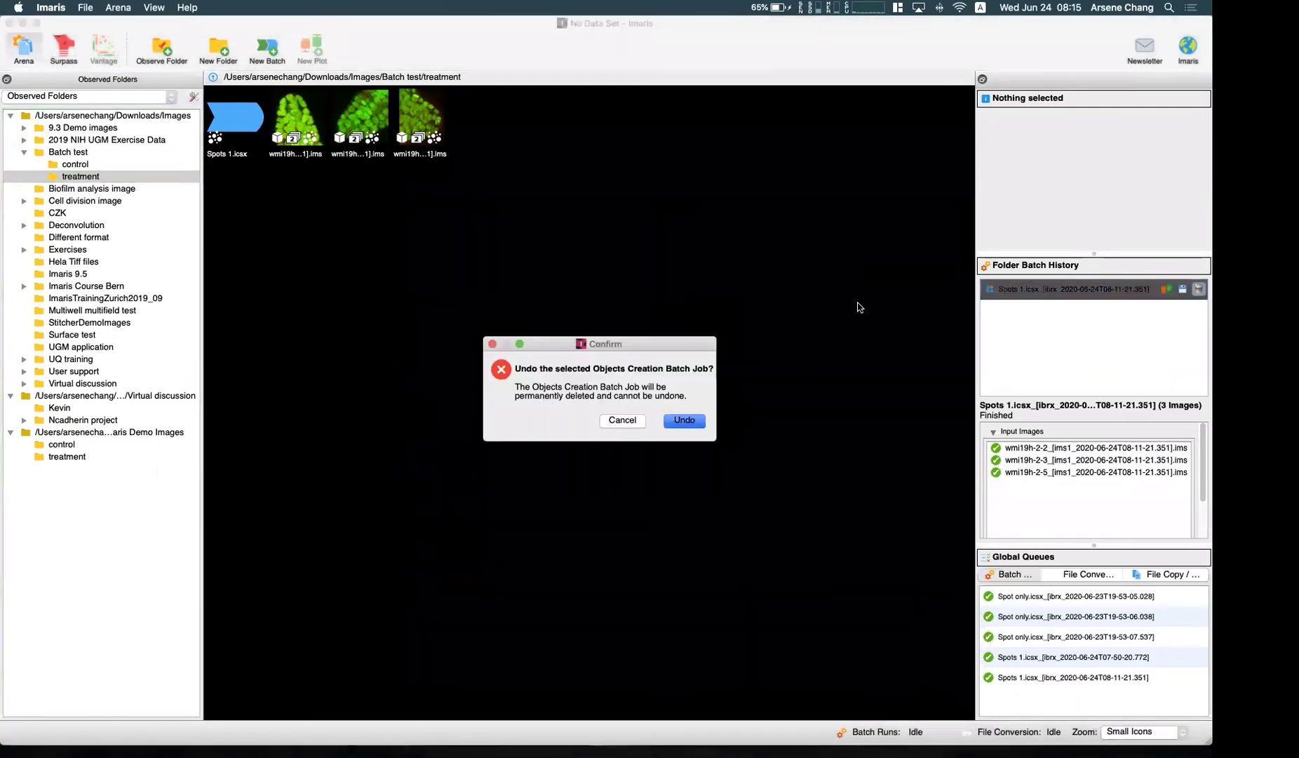
pyautogui.click(684, 419)
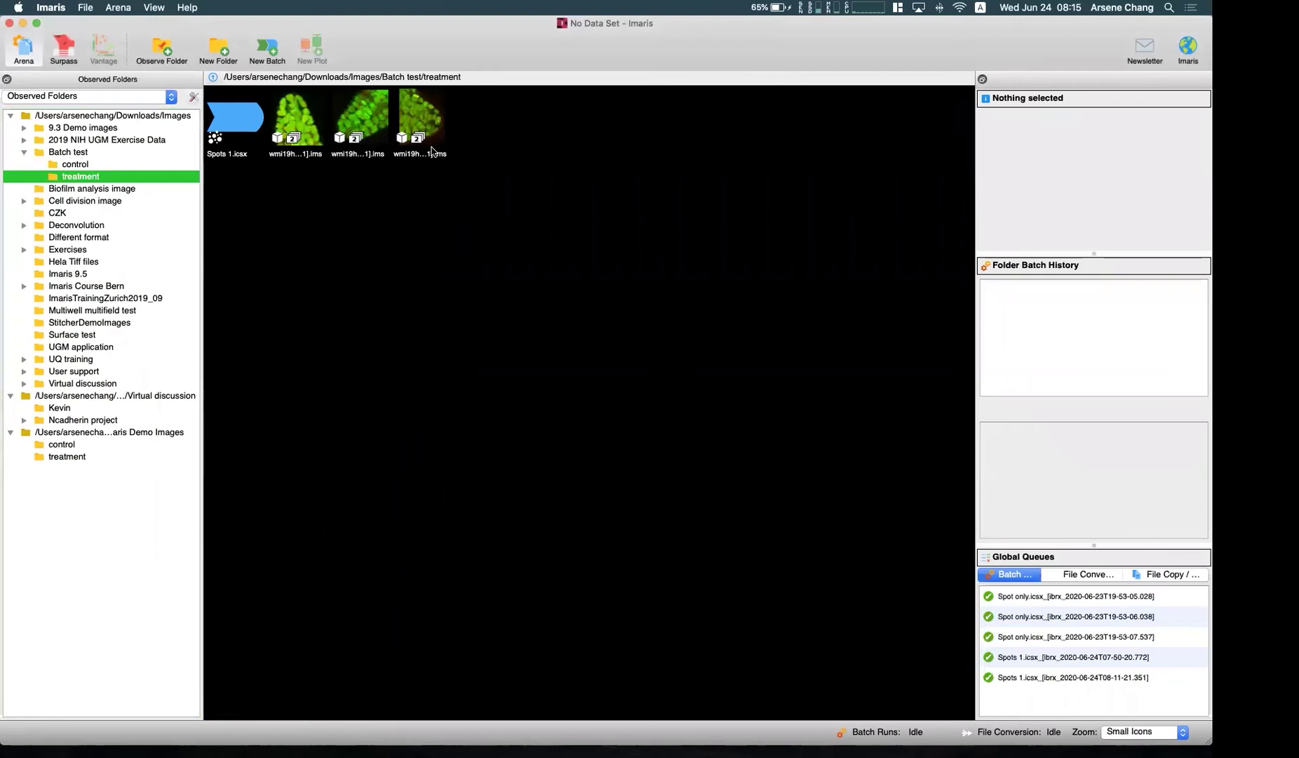
pyautogui.click(298, 135)
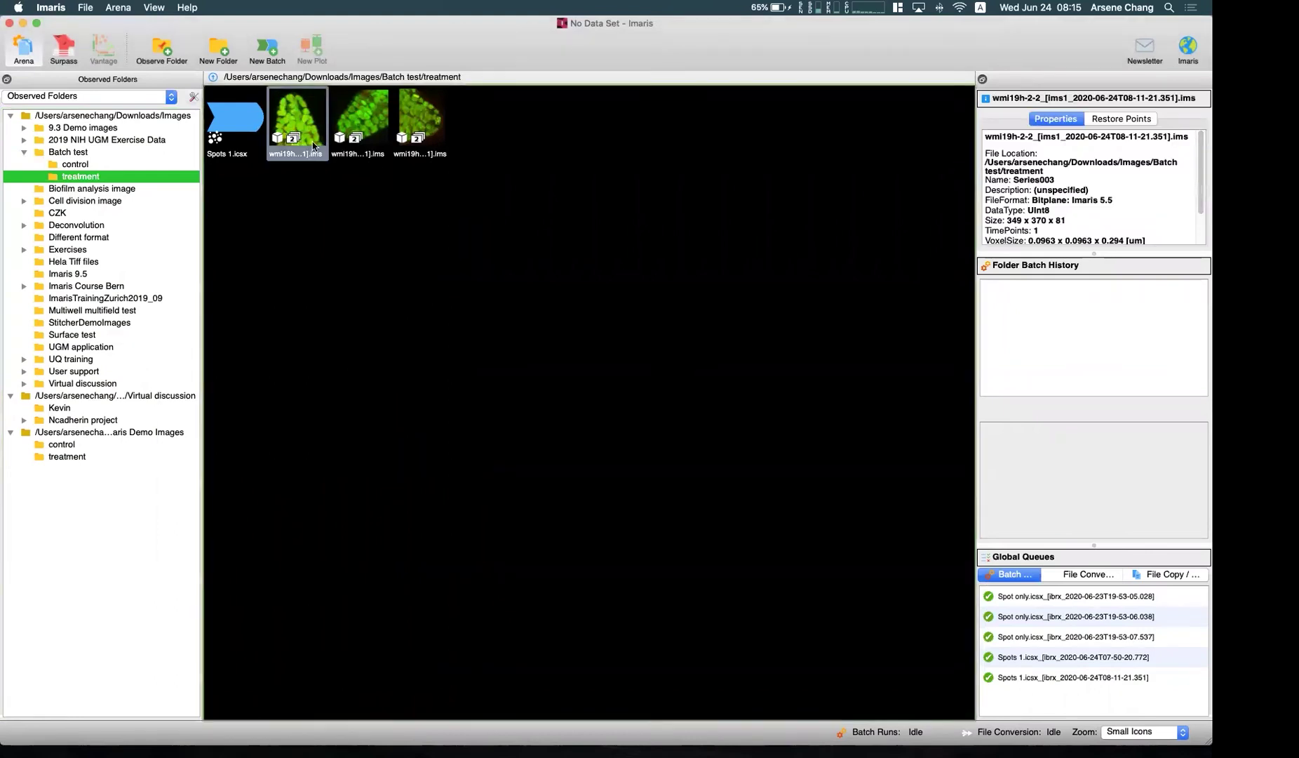
pyautogui.keyDown('shift'); pyautogui.click(435, 133); pyautogui.keyUp('shift')
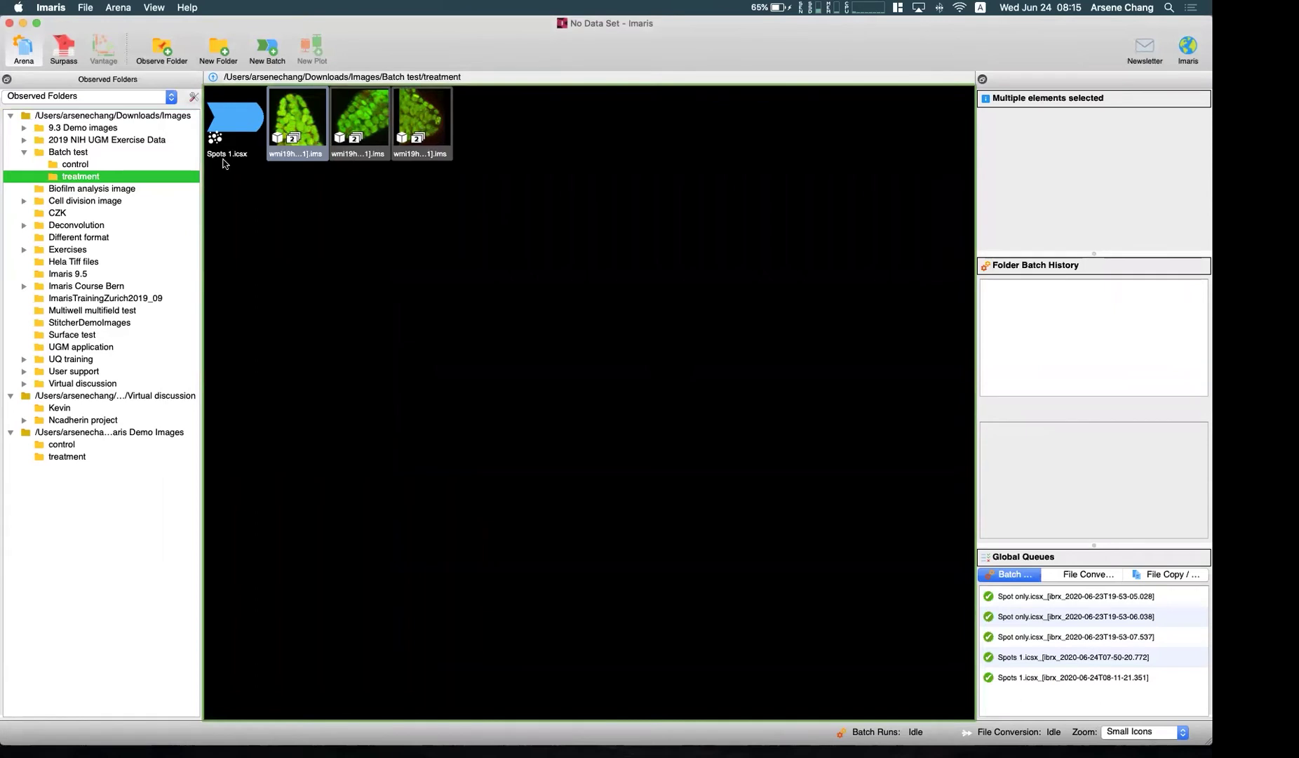
pyautogui.moveTo(292, 144)
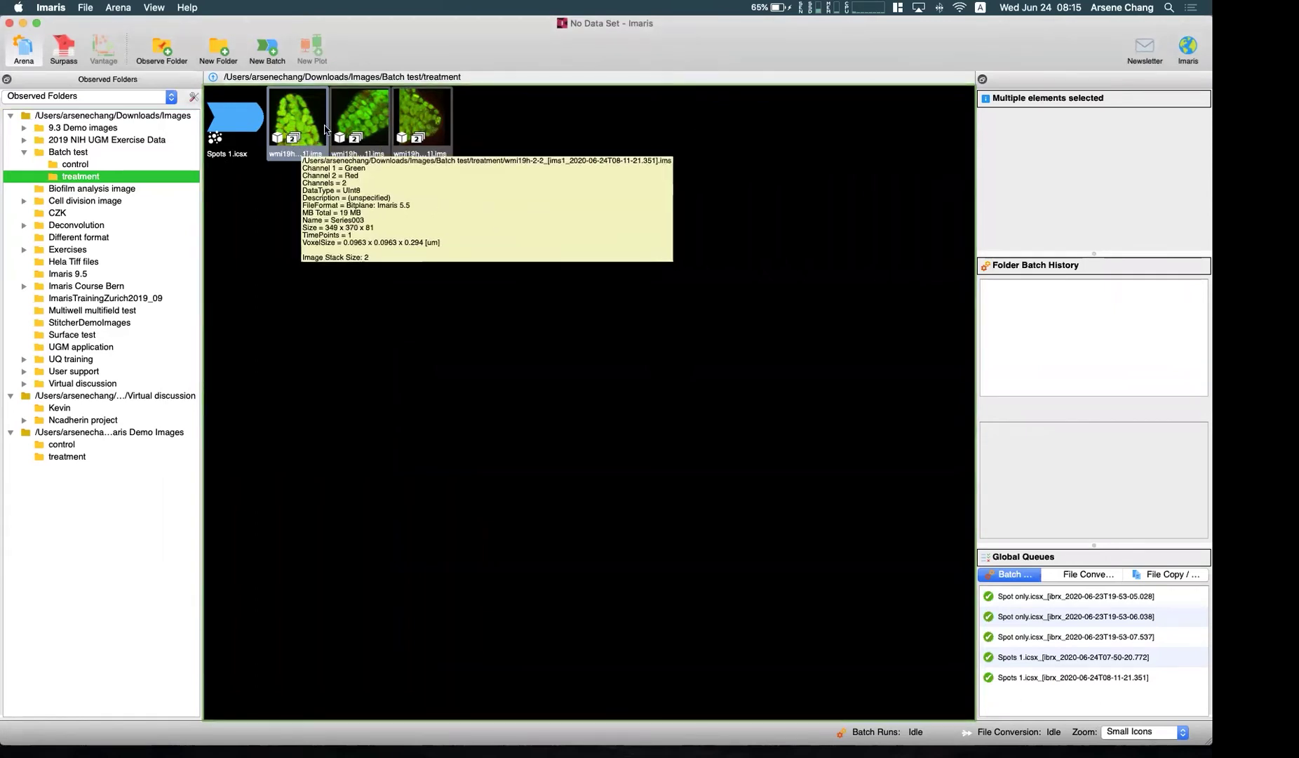
pyautogui.rightClick(422, 112)
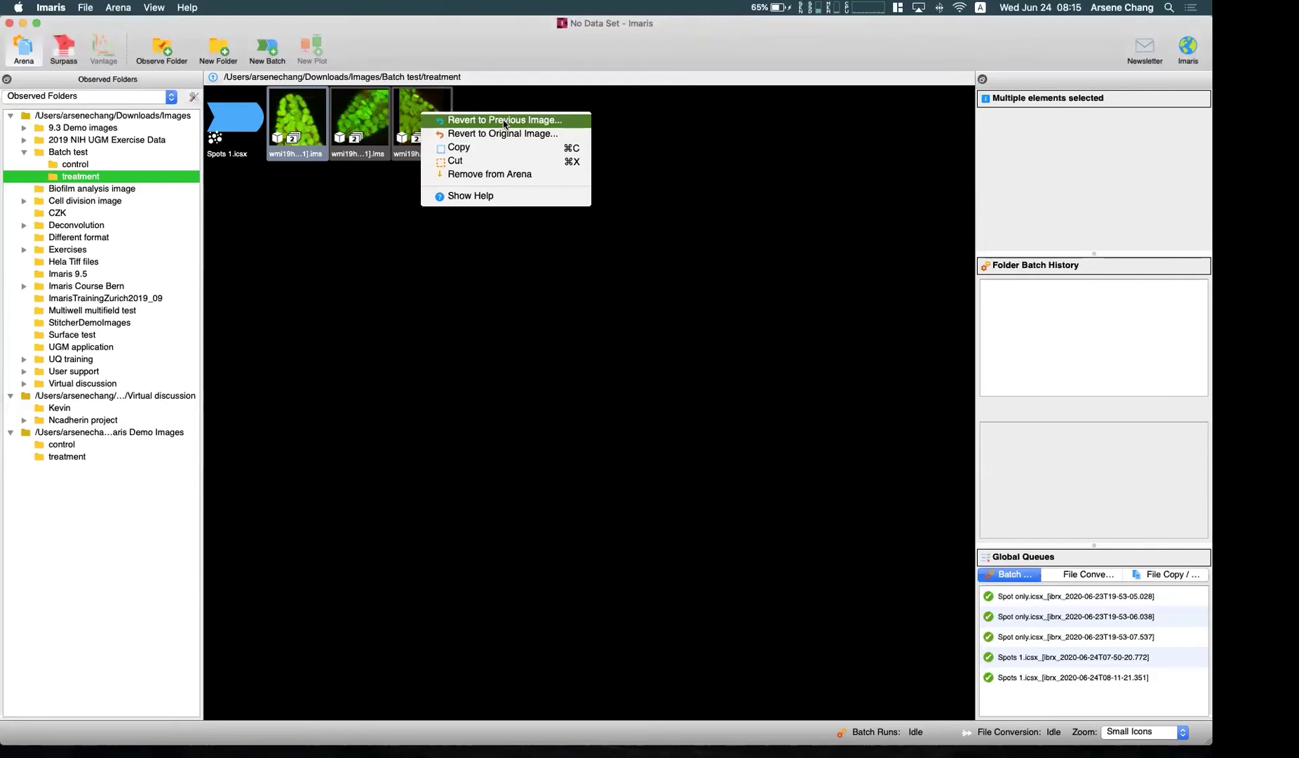
pyautogui.click(337, 193)
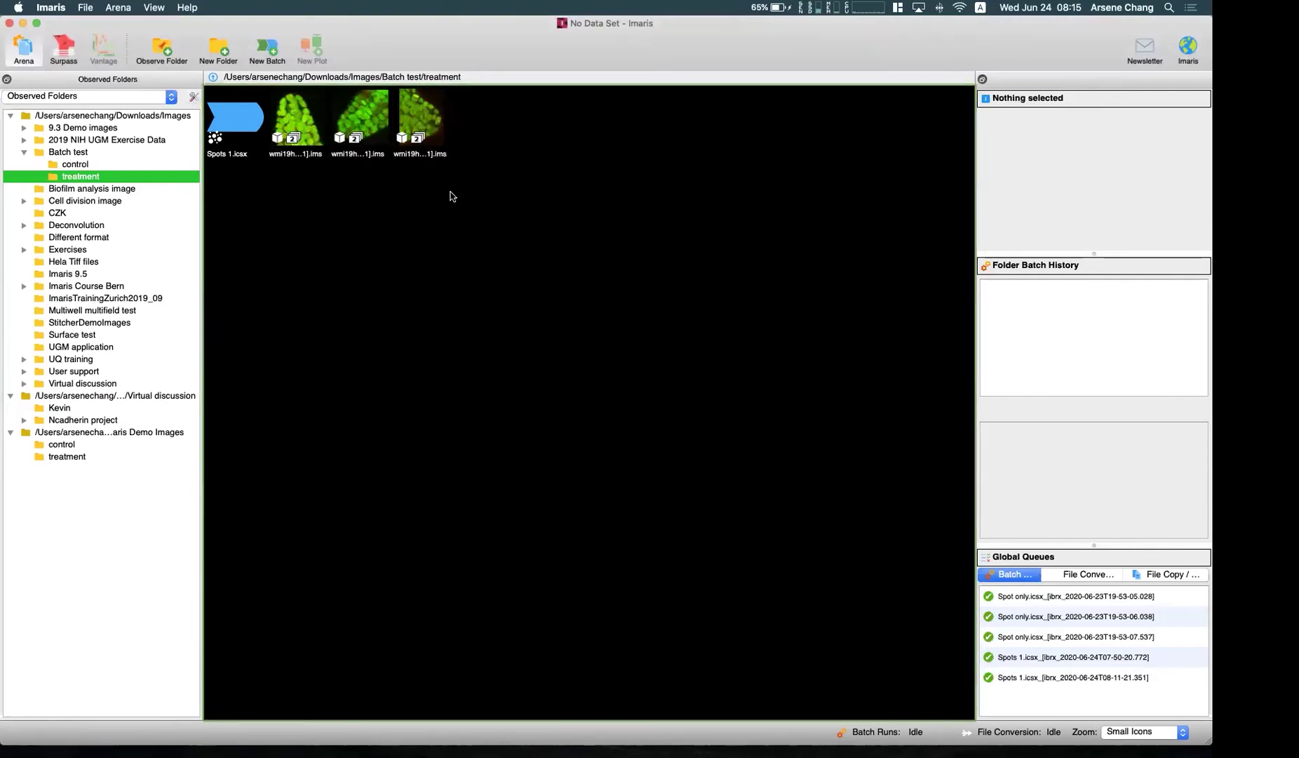
# Revert all three batch-processed treatment images to their original images
pyautogui.click(295, 147)
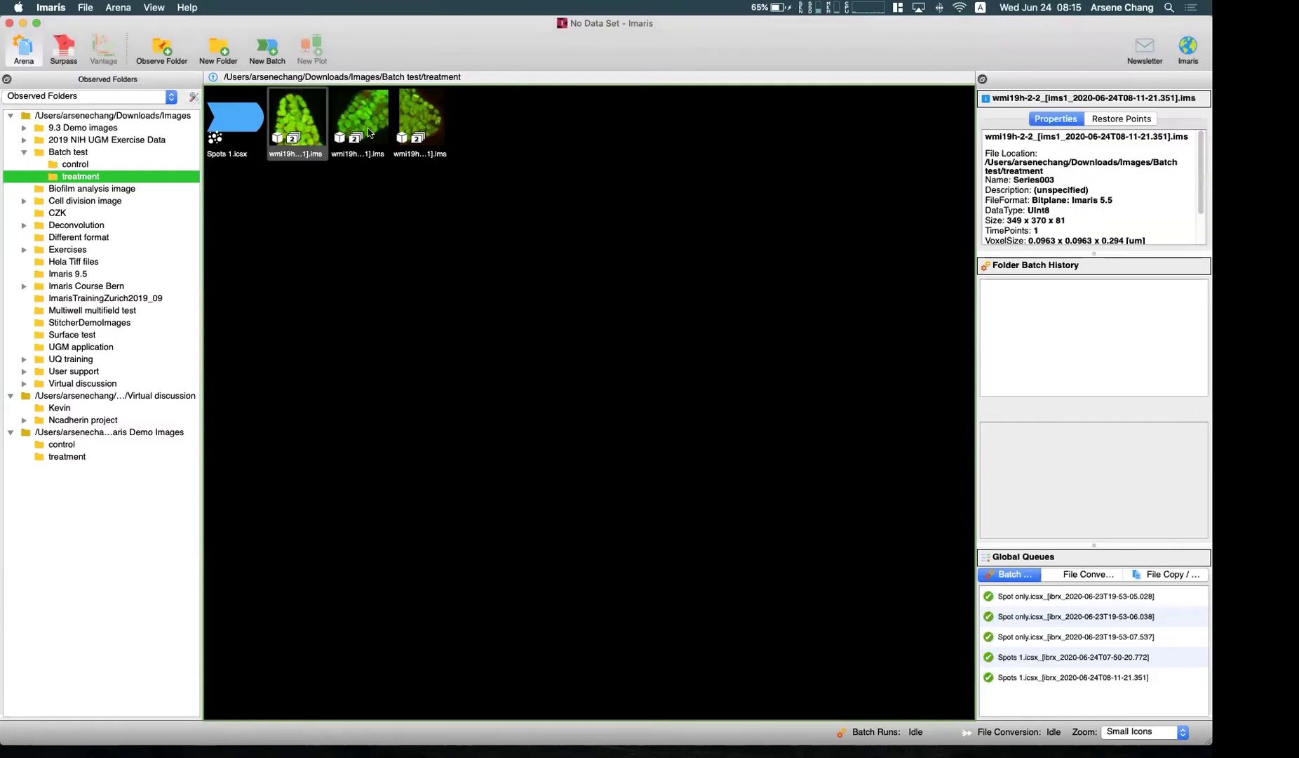
pyautogui.keyDown('shift'); pyautogui.click(436, 132); pyautogui.keyUp('shift')
pyautogui.rightClick(436, 131)
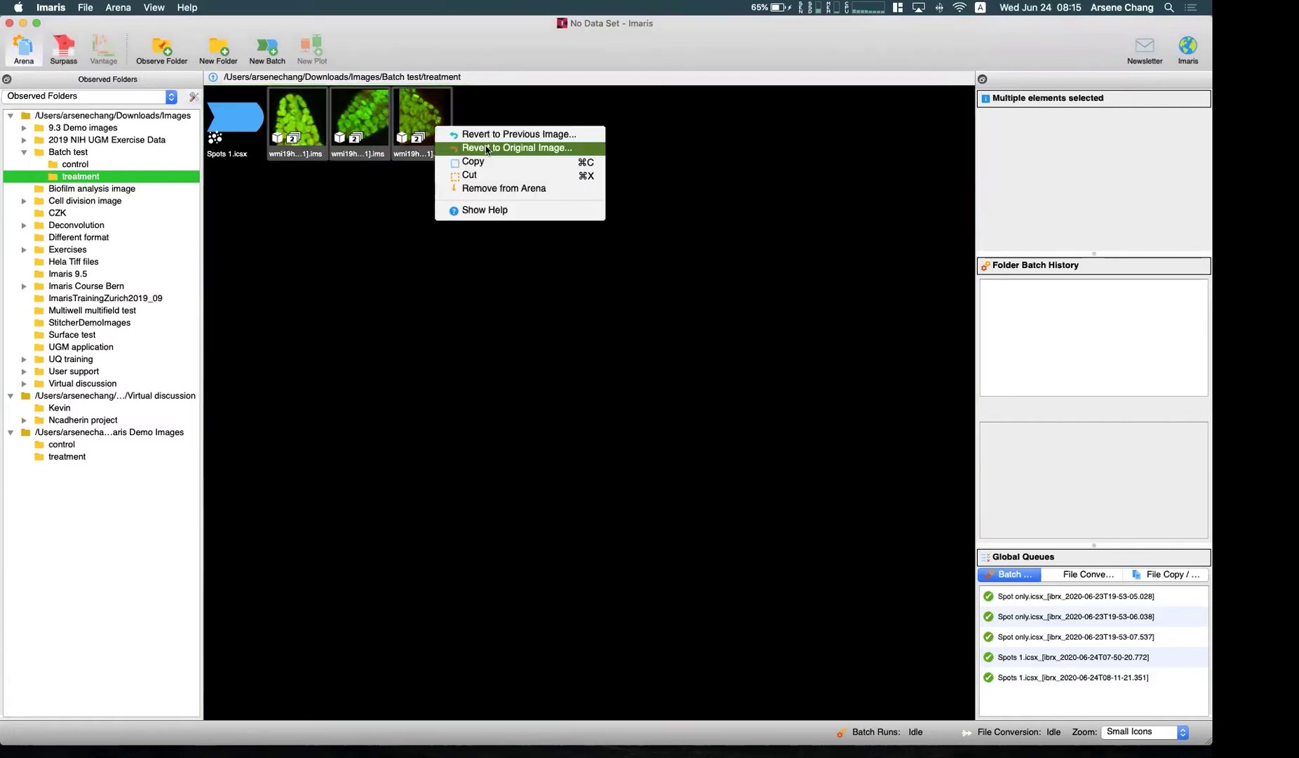
pyautogui.click(486, 148)
pyautogui.click(659, 416)
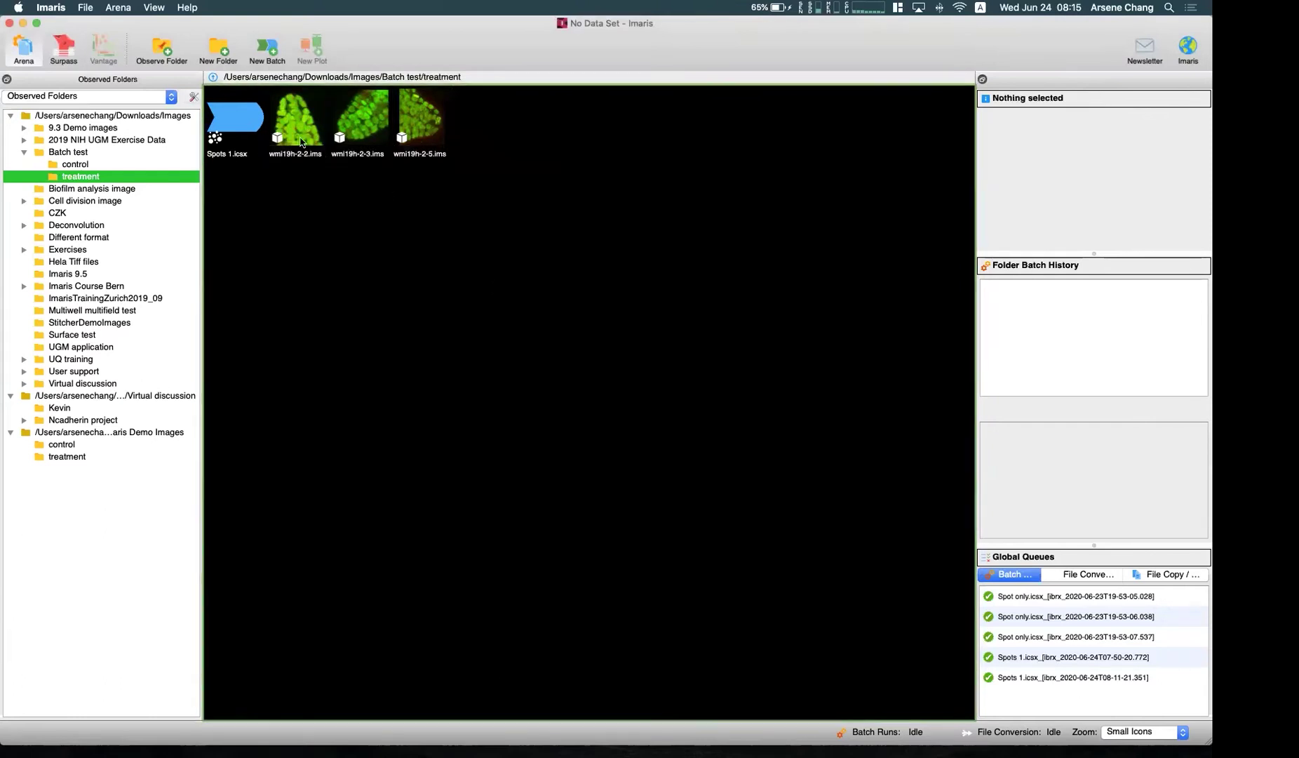
pyautogui.click(300, 141)
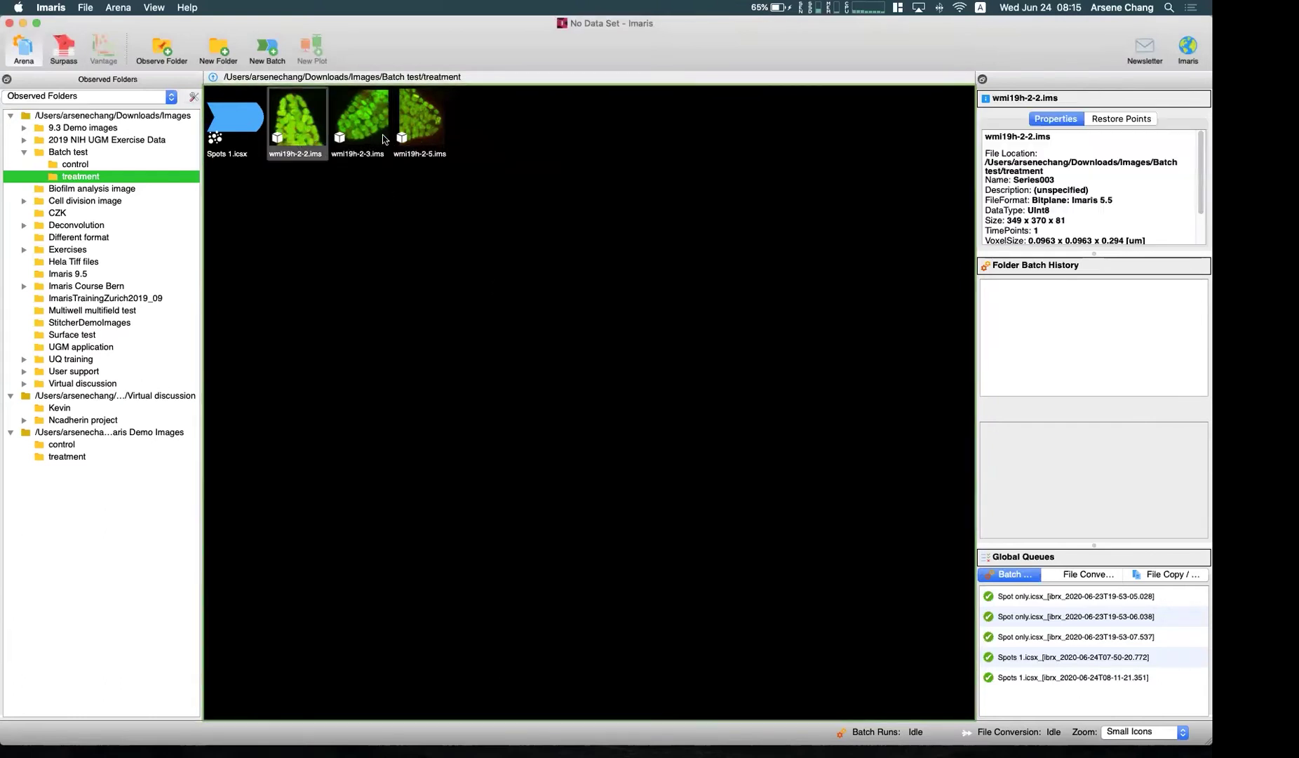
pyautogui.click(422, 206)
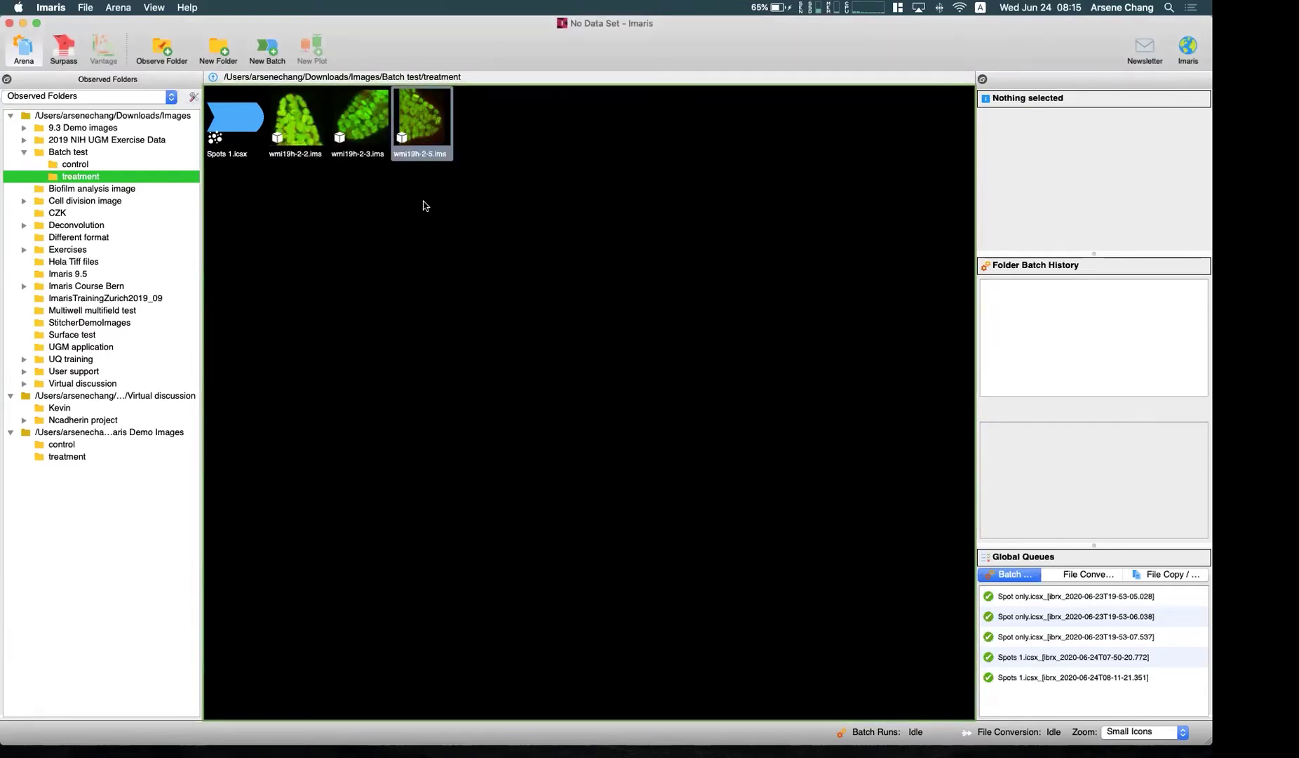
pyautogui.click(246, 137)
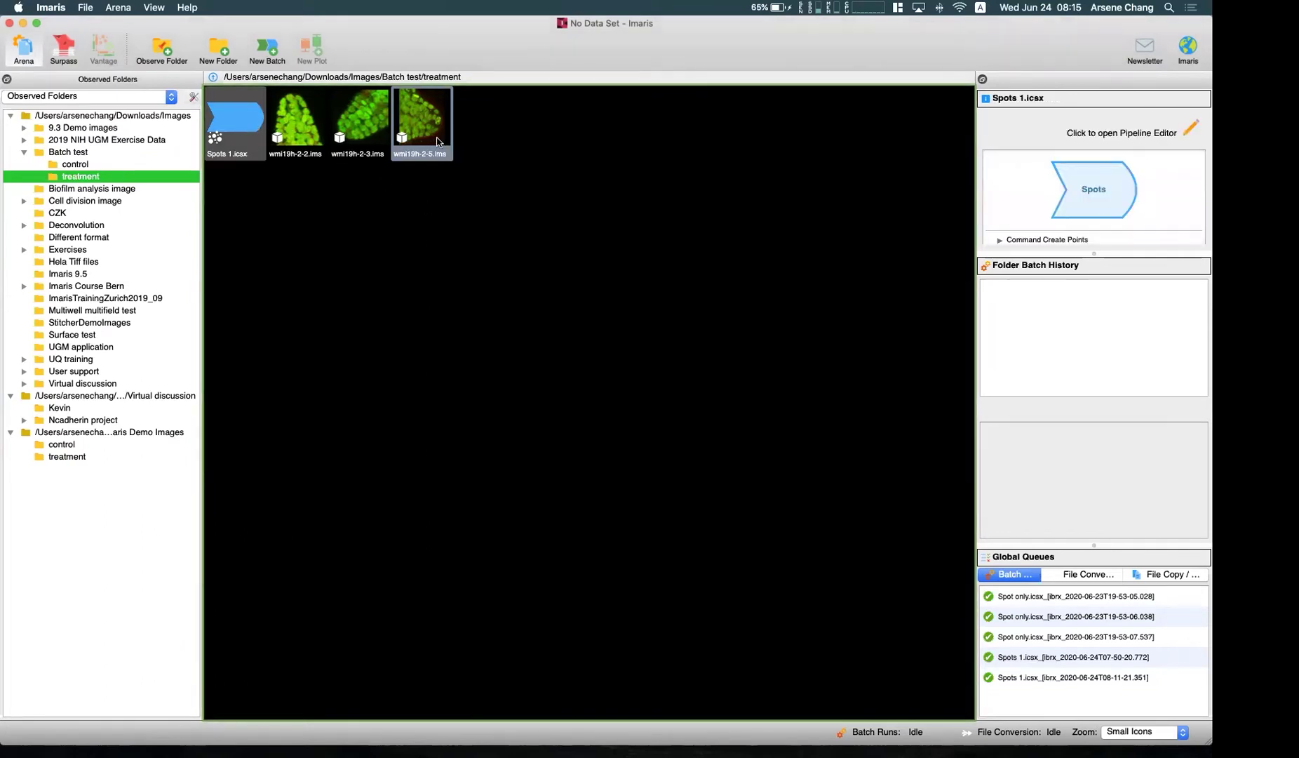
pyautogui.click(496, 180)
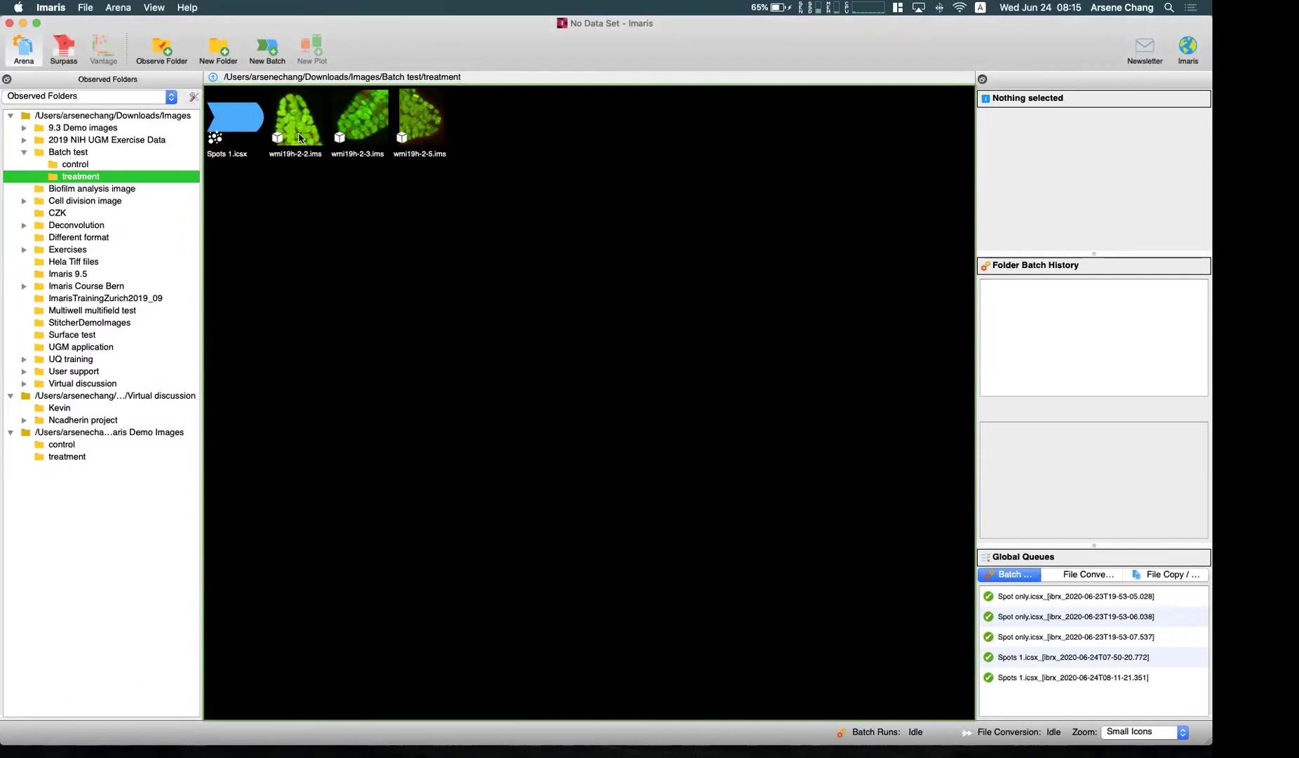
# Open the treatment image wmi19h-2-2.ims and hide its Red channel in the 3D view
pyautogui.moveTo(299, 137)
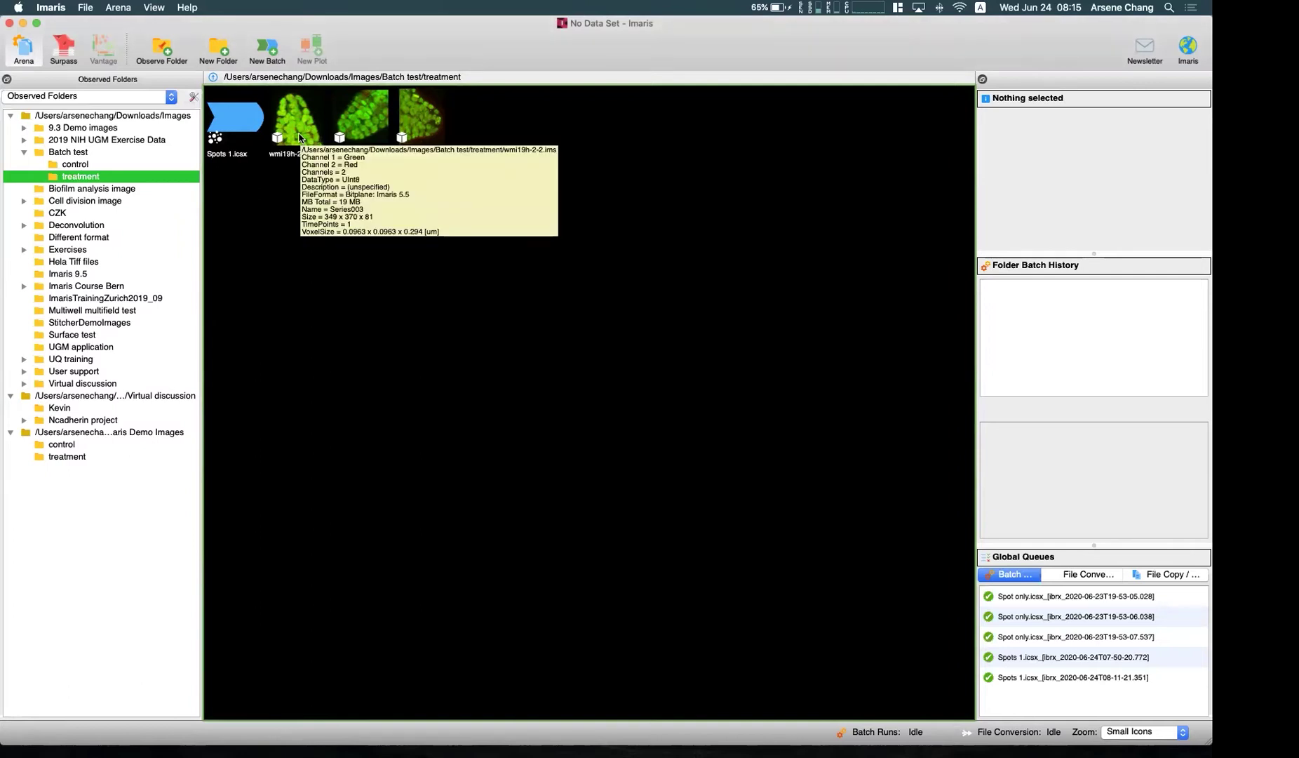
pyautogui.doubleClick(299, 137)
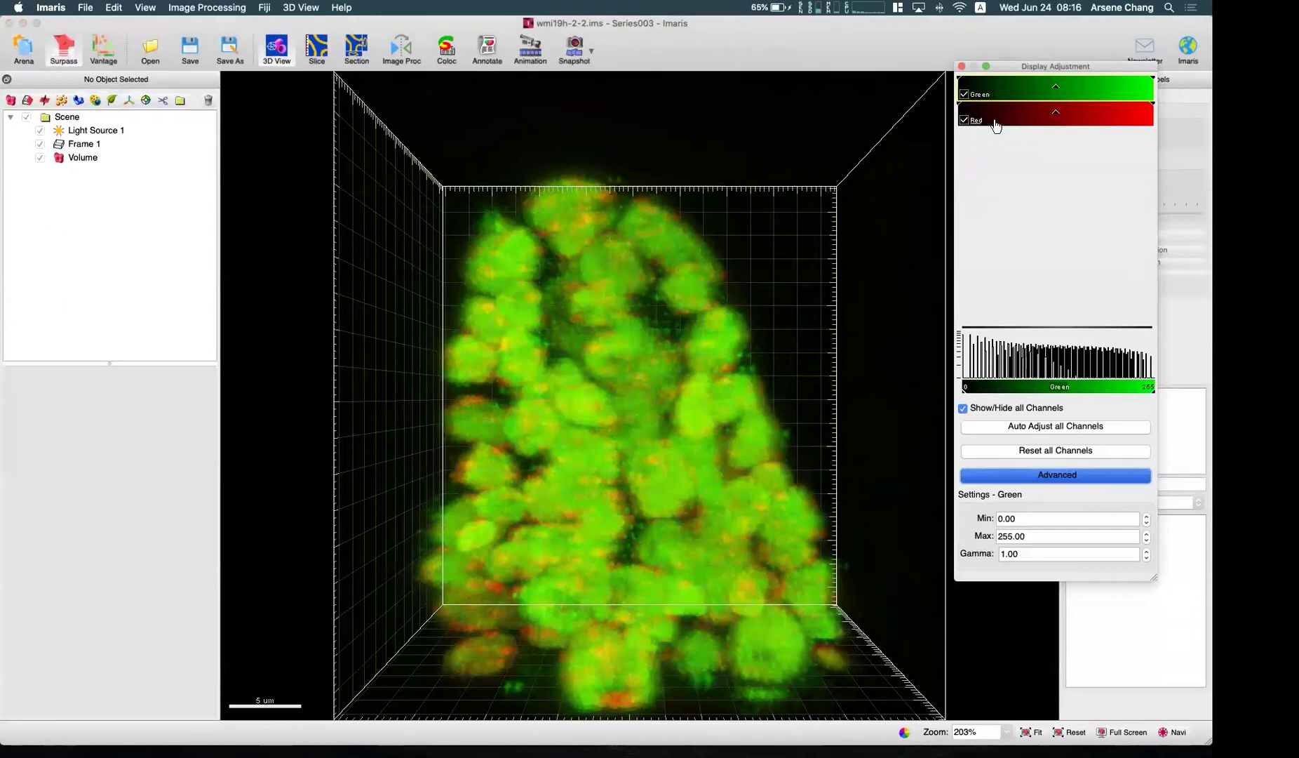
pyautogui.click(963, 121)
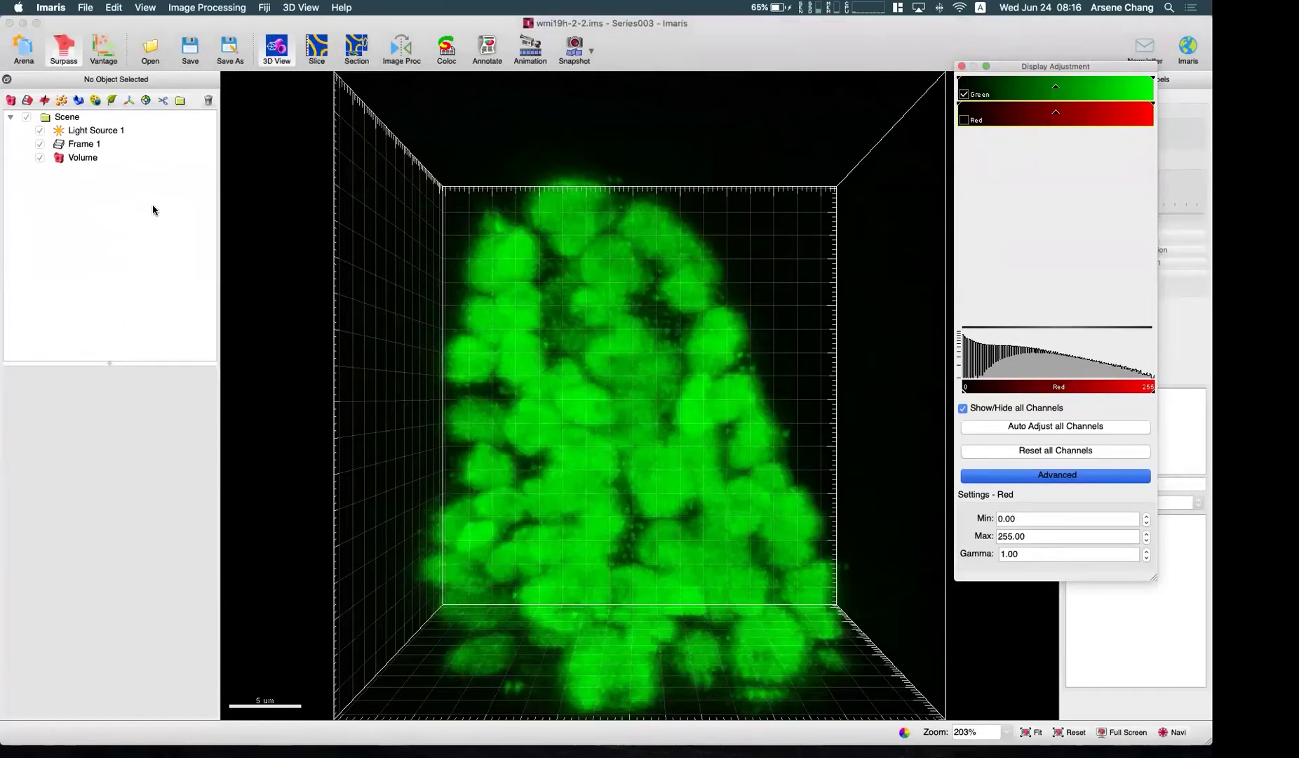
pyautogui.click(349, 226)
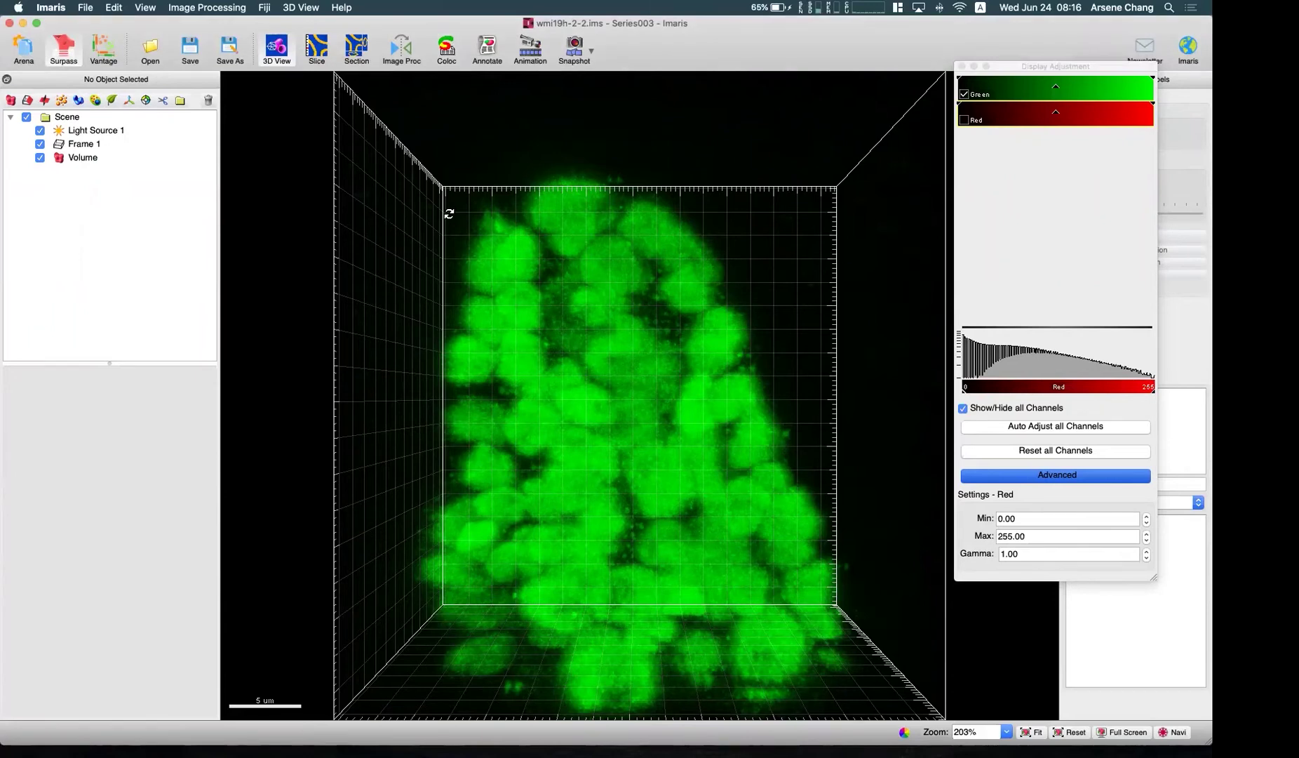
pyautogui.scroll(-2, 444, 216)
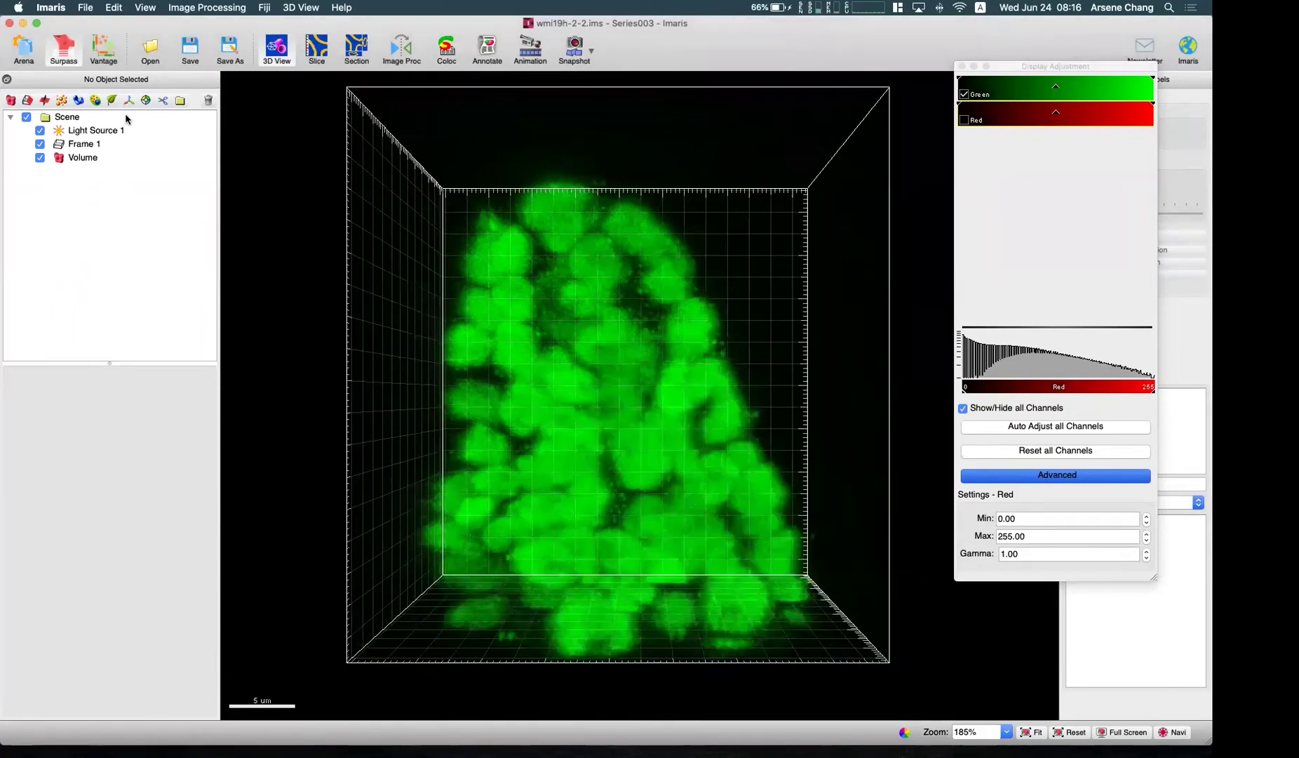
# Start a Surfaces object on Channel 1 - Green with background subtraction, and preview a threshold of 21.8
pyautogui.click(78, 100)
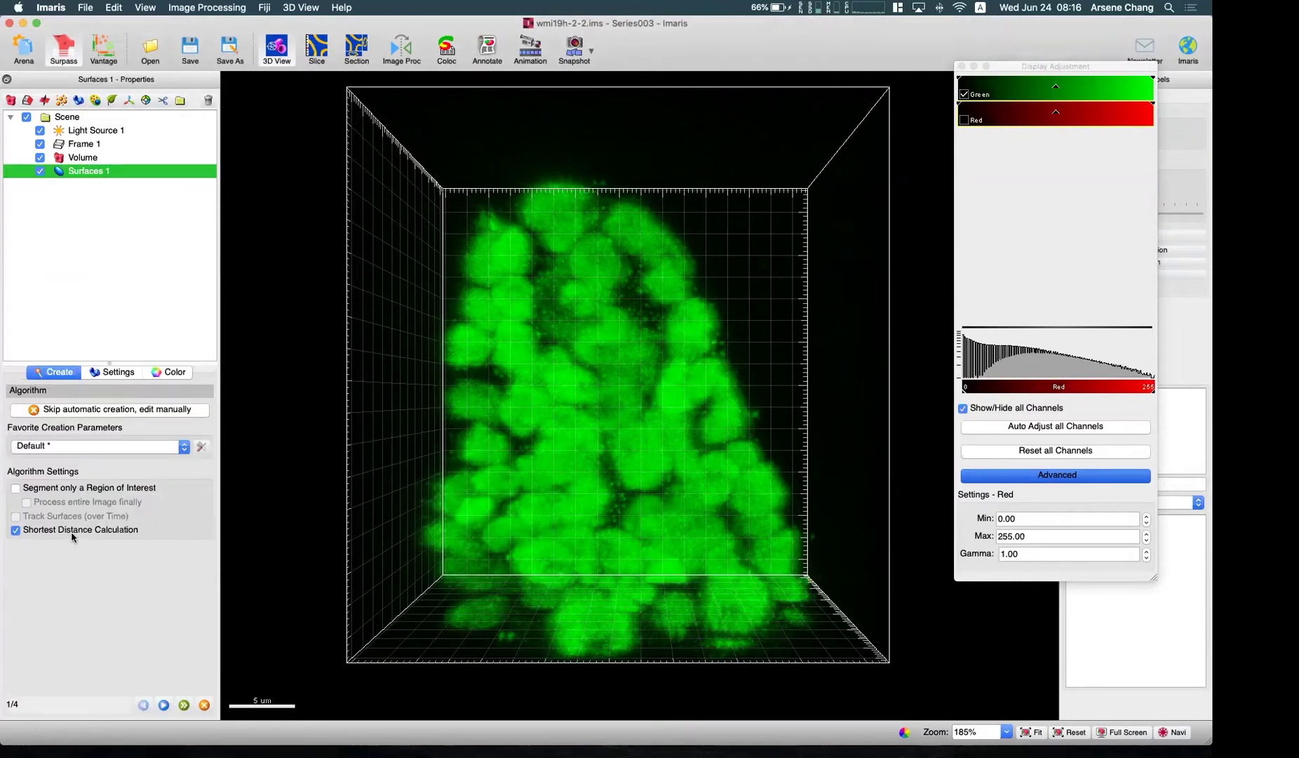
pyautogui.click(164, 704)
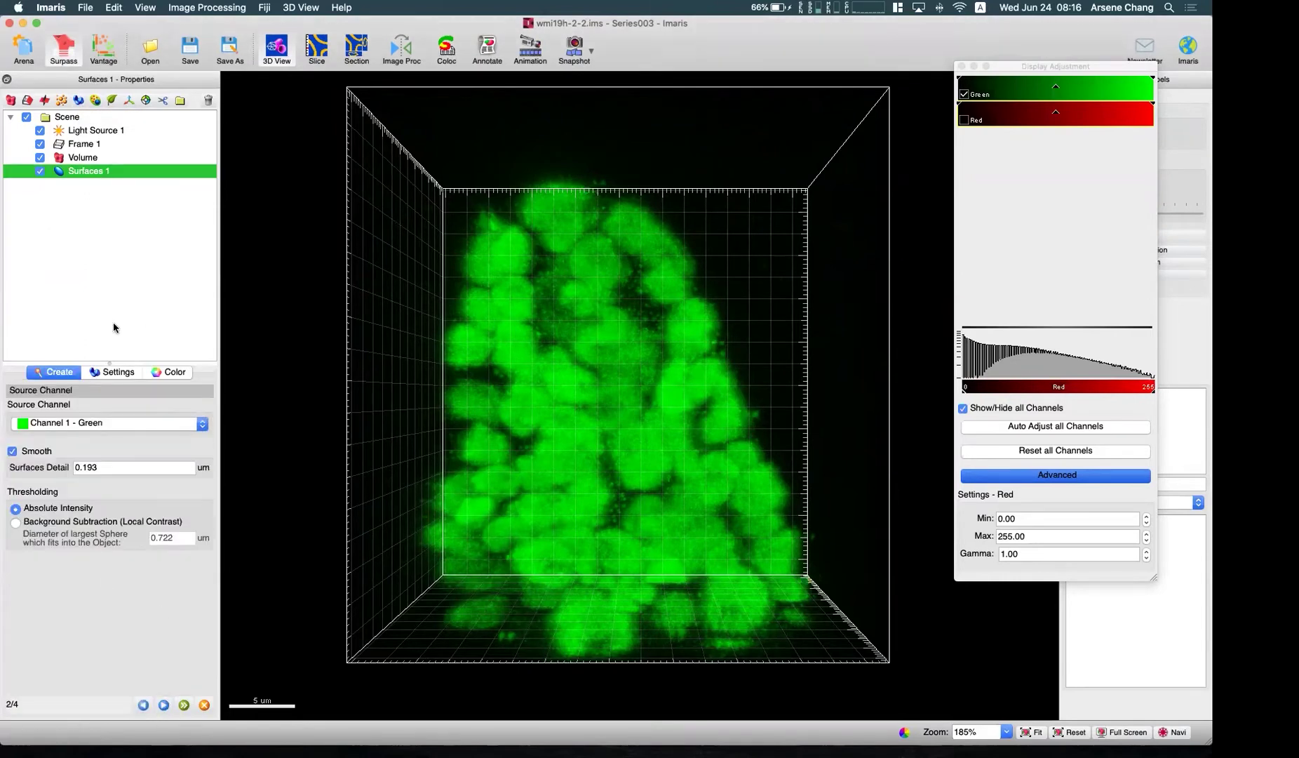
pyautogui.click(101, 523)
pyautogui.click(184, 705)
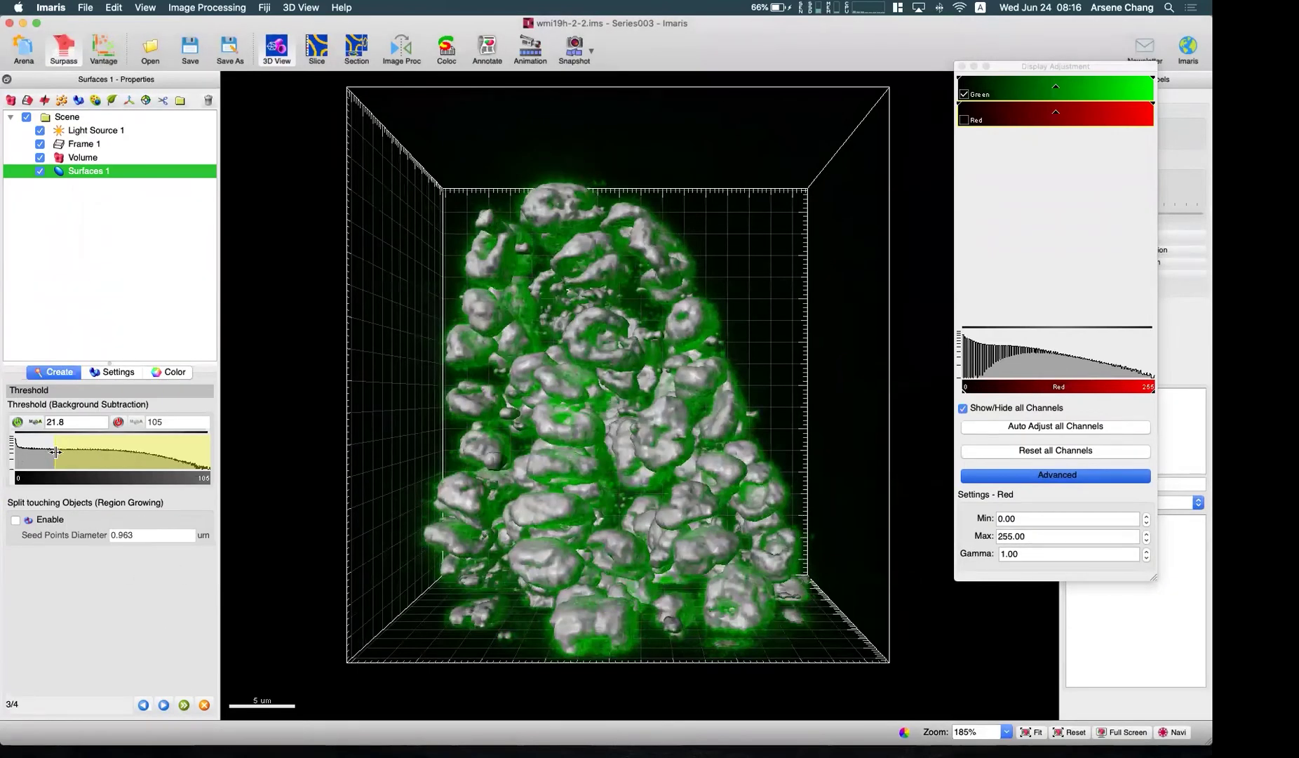
pyautogui.moveTo(56, 451); pyautogui.dragTo(54, 453)
pyautogui.click(143, 704)
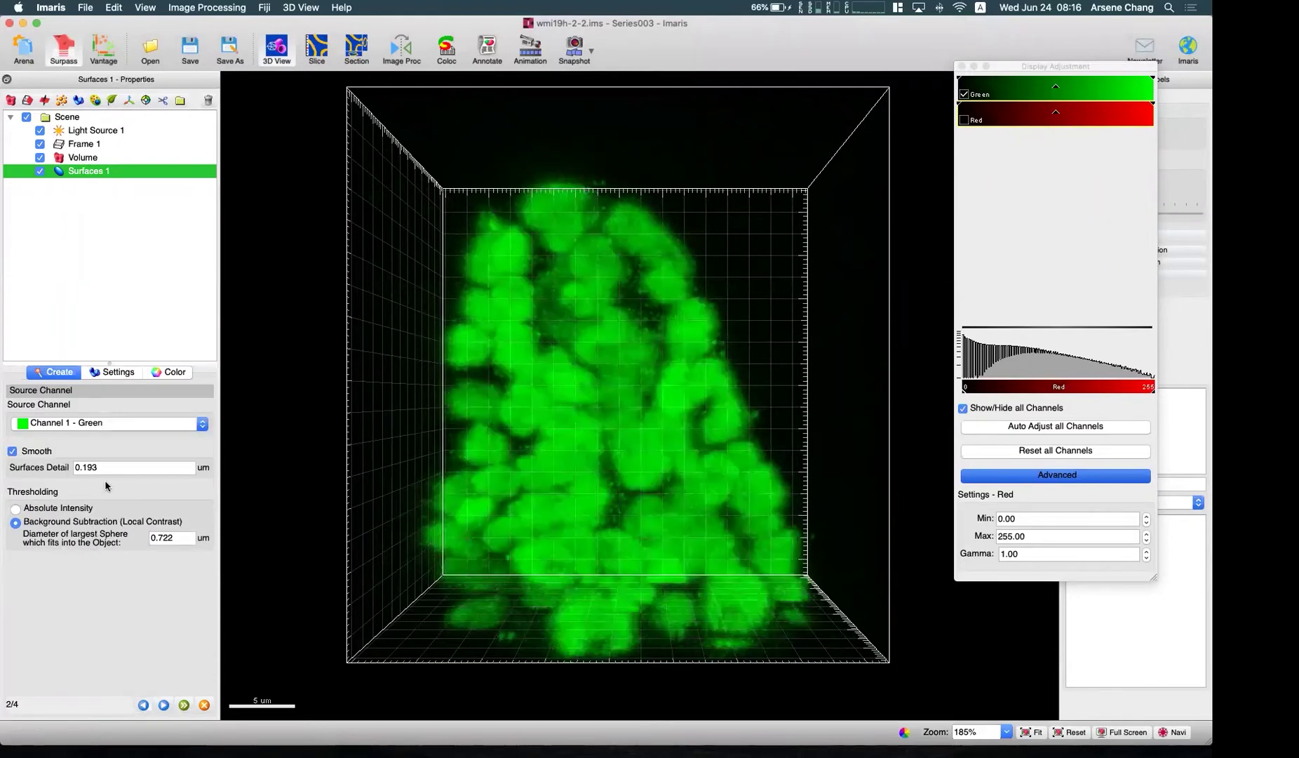
# Set the diameter of the largest sphere to 1.2 um and preview the surfaces with a threshold of 20.7
pyautogui.click(193, 537)
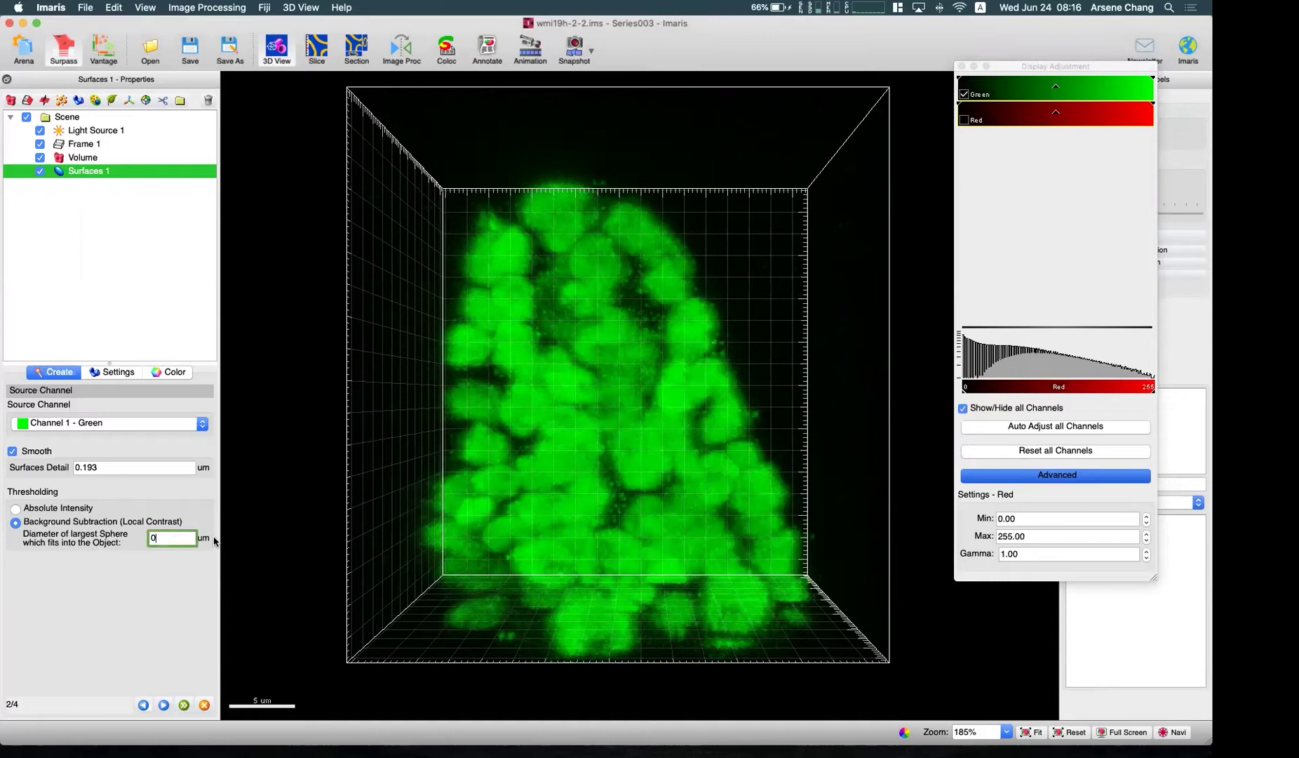
pyautogui.press('super+a')
pyautogui.write('1.2')
pyautogui.click(164, 703)
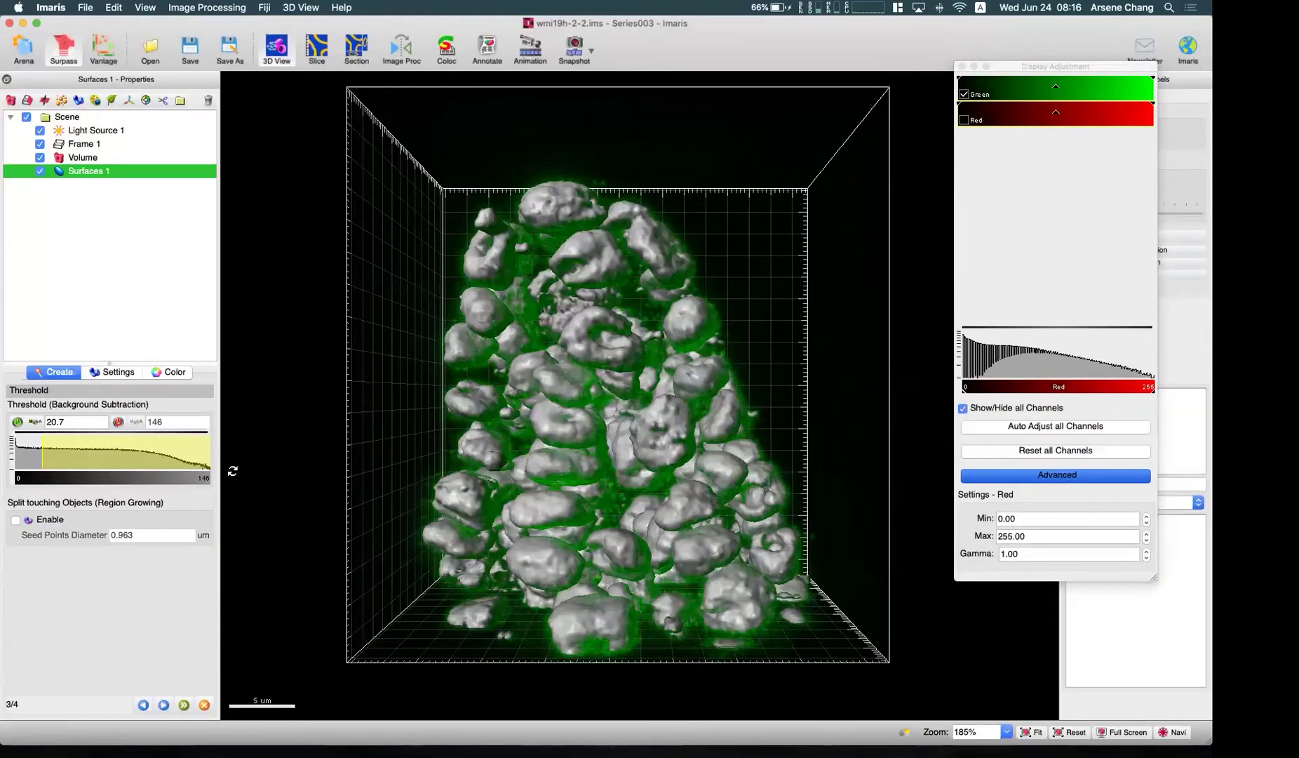
# Filter the surfaces by Number of Voxels Img=1 above 1573 and complete the surface creation
pyautogui.click(164, 704)
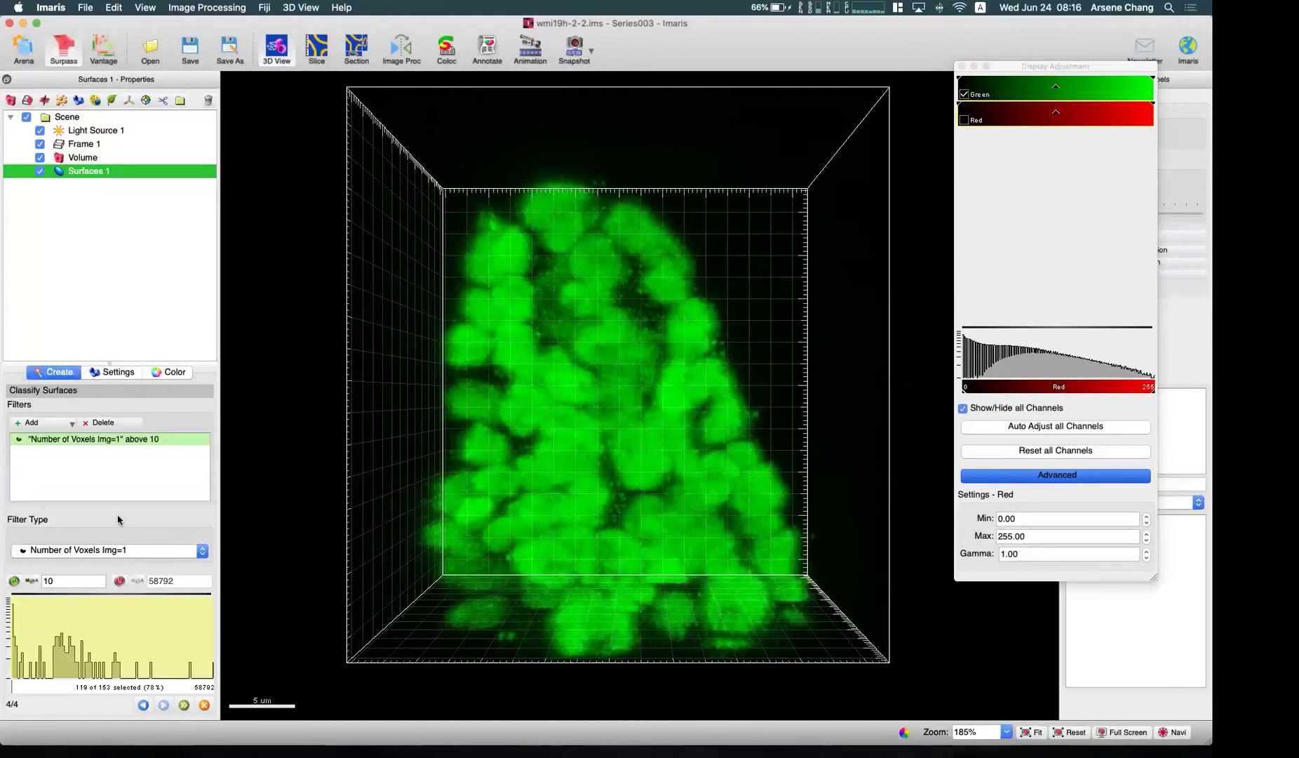
pyautogui.click(15, 625)
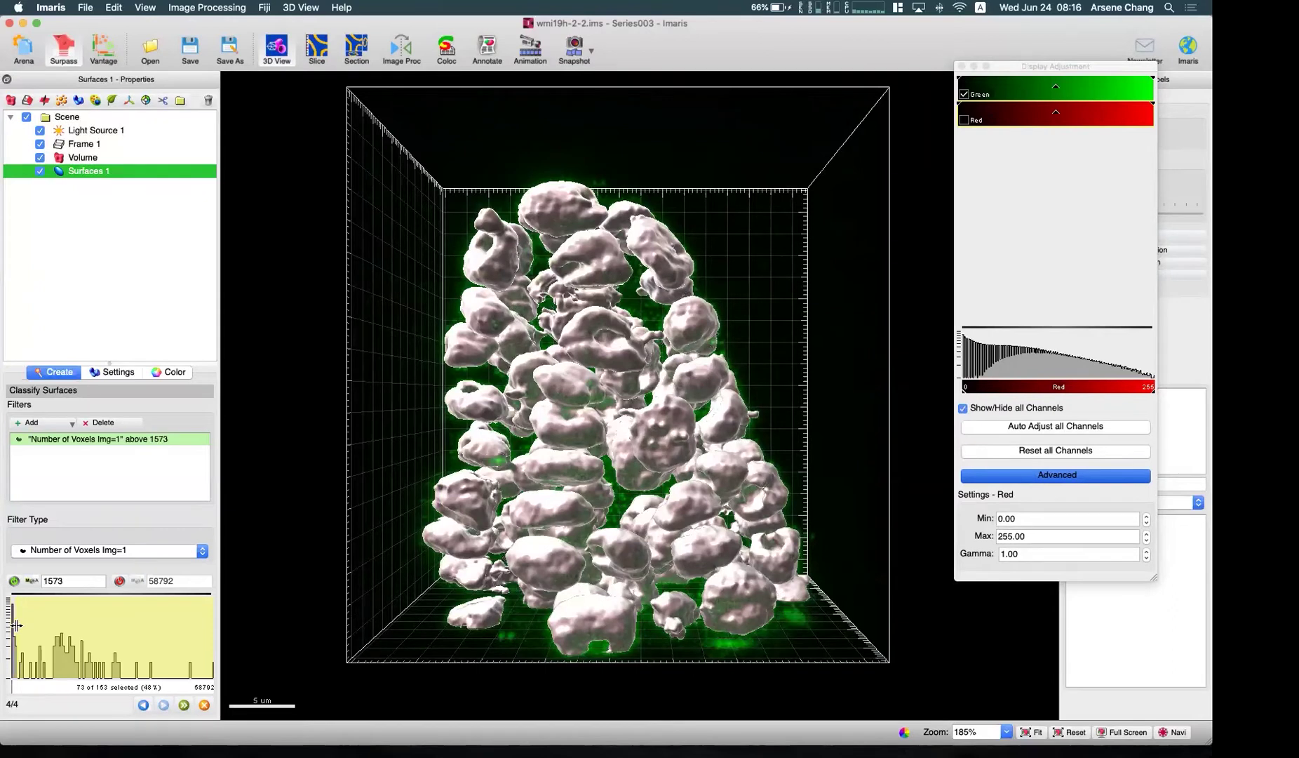
pyautogui.click(183, 704)
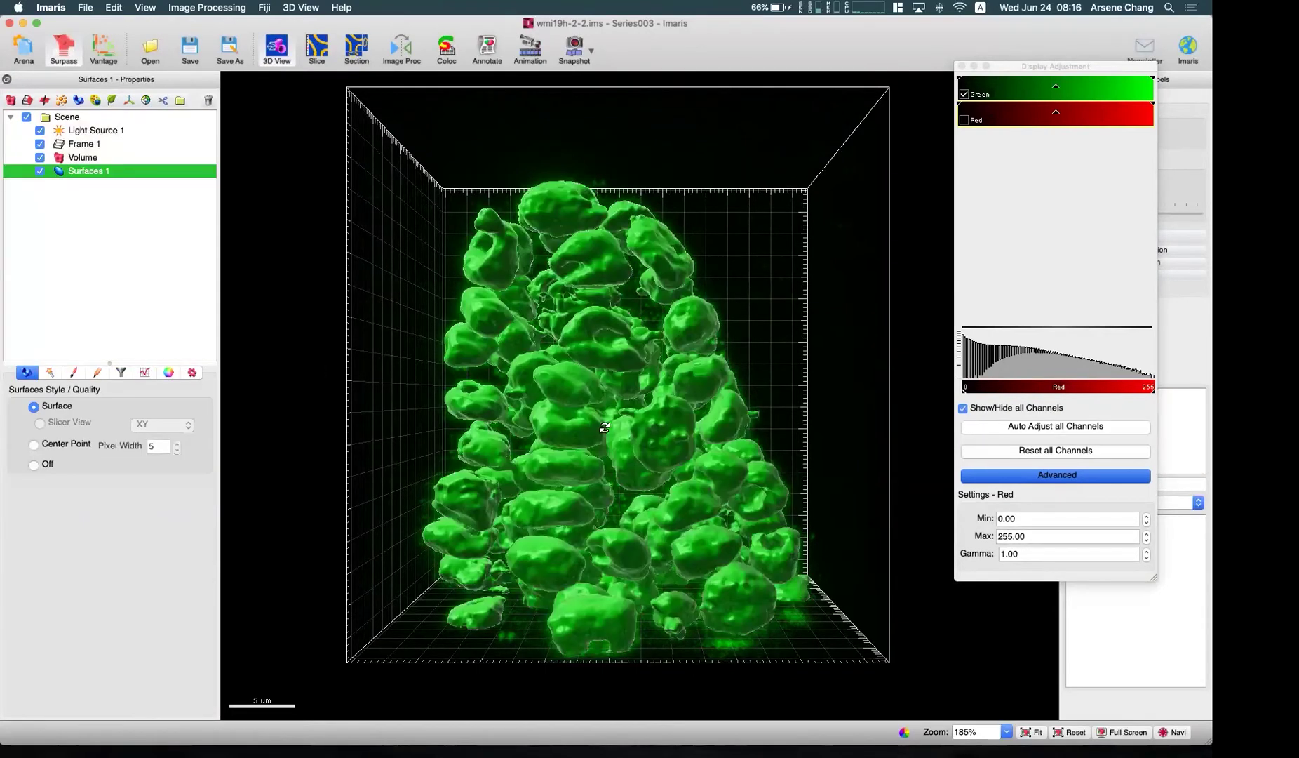
# Store the creation parameters for batch as Surfaces 1 in both Arena and Favorite Creation Parameters
pyautogui.moveTo(603, 426); pyautogui.dragTo(512, 421)
pyautogui.click(50, 372)
pyautogui.click(42, 374)
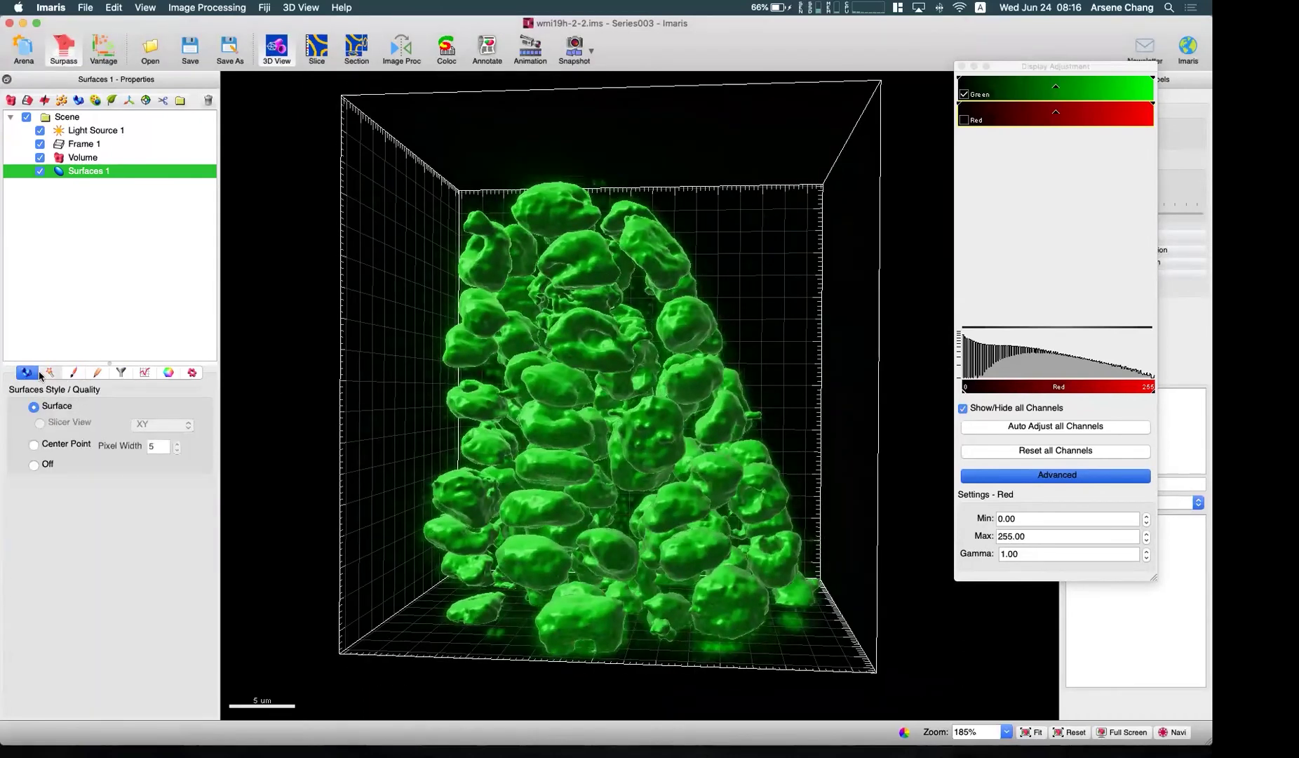
pyautogui.click(111, 685)
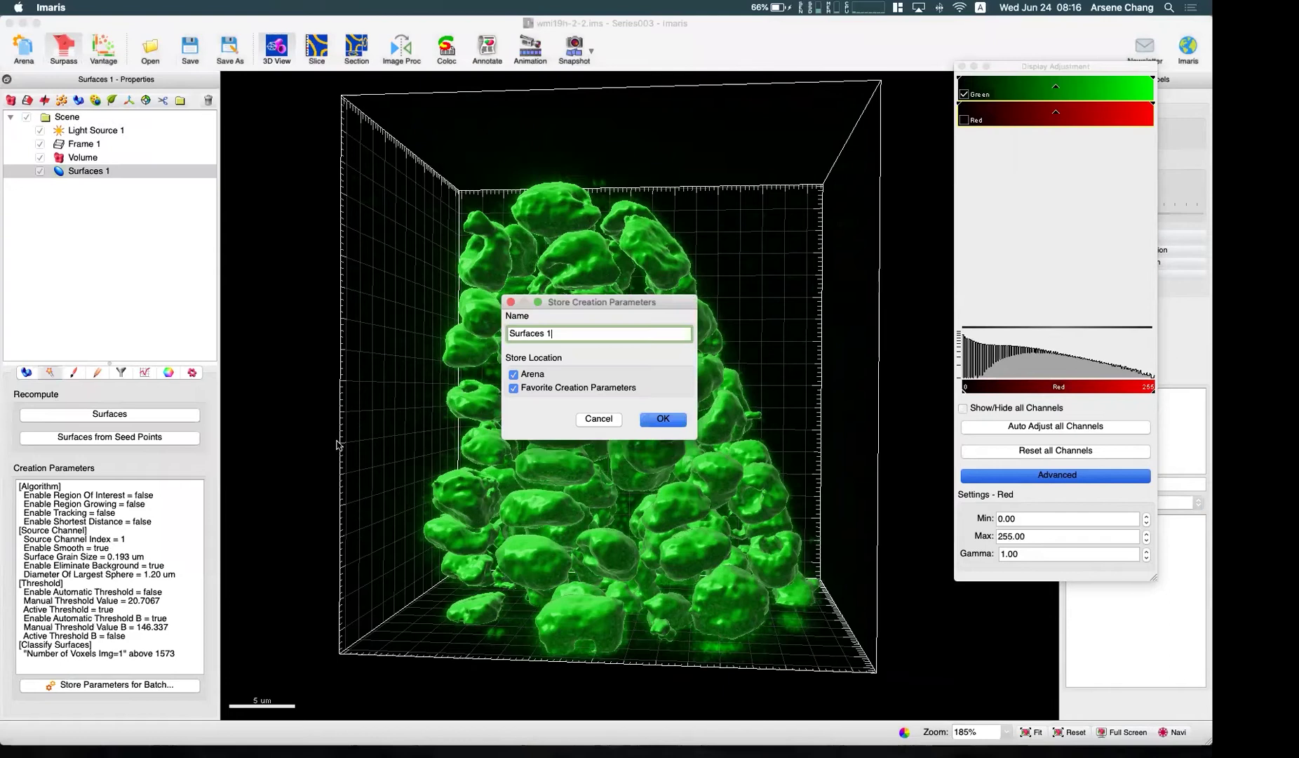
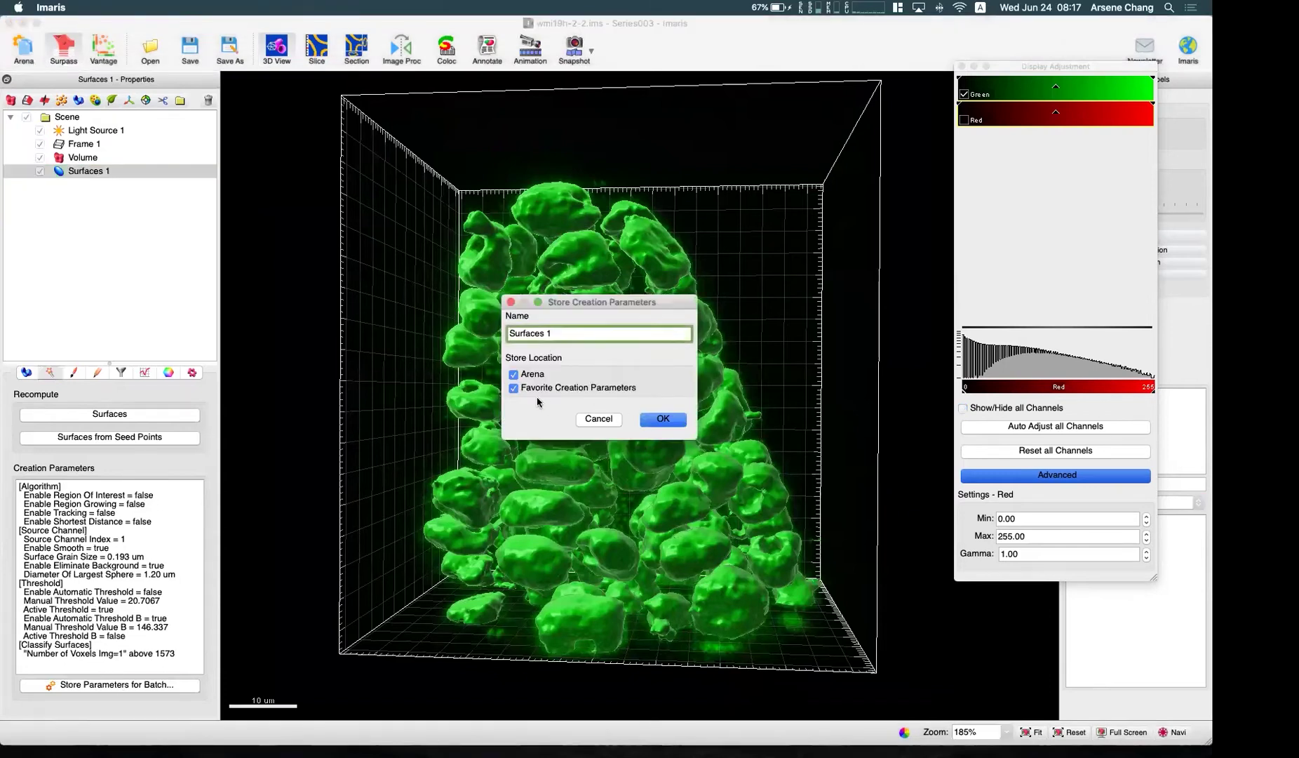
pyautogui.click(666, 420)
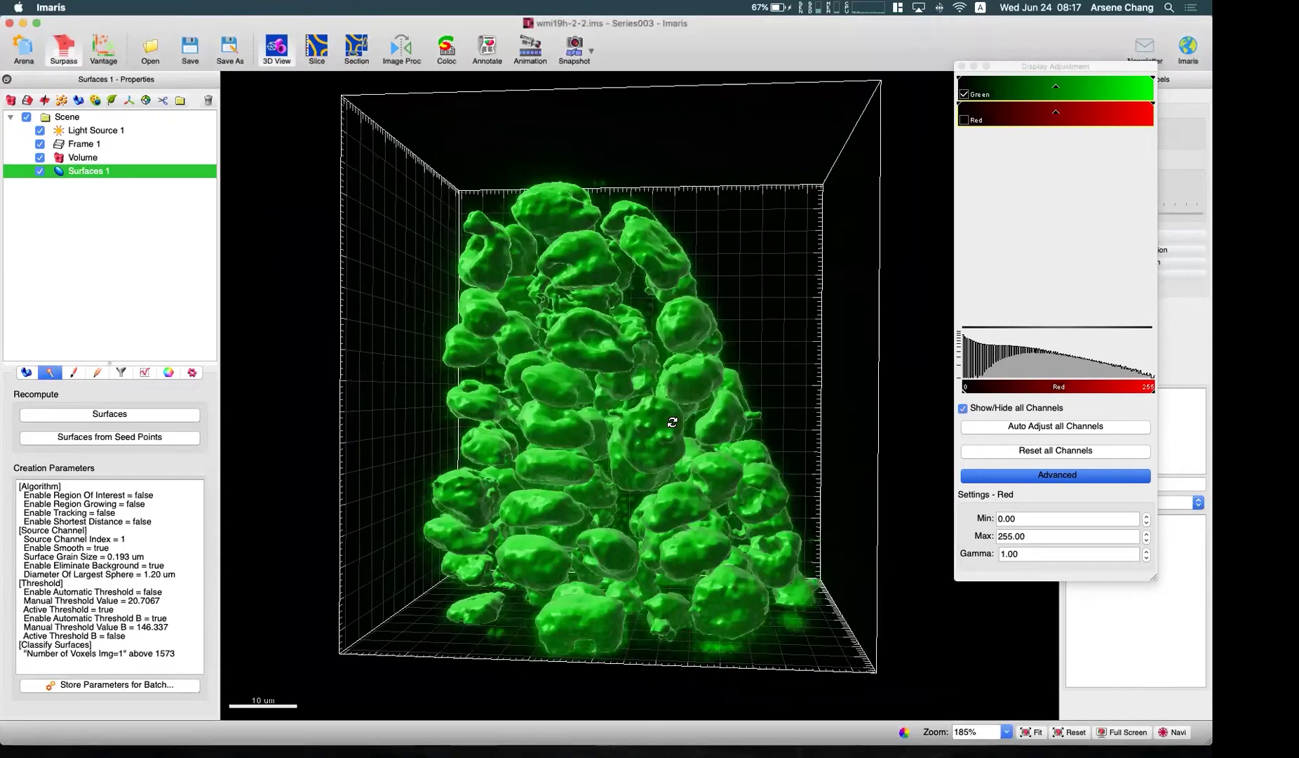
# Return to the Arena and examine the Spots 1.icsx and Surfaces 1.icsx pipelines in the treatment folder, ending on Surfaces 1.icsx
pyautogui.click(30, 61)
pyautogui.click(647, 420)
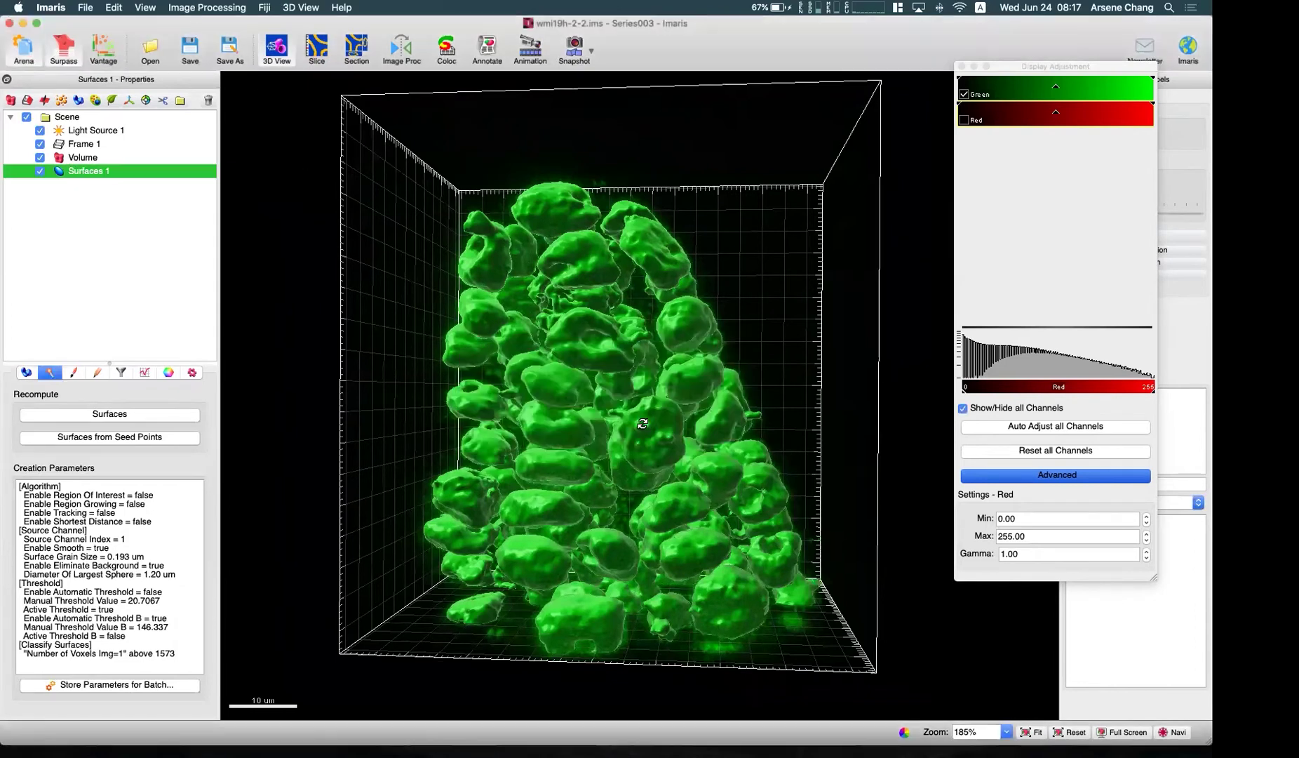
pyautogui.click(295, 136)
pyautogui.click(244, 133)
pyautogui.click(292, 128)
pyautogui.click(242, 129)
pyautogui.click(302, 124)
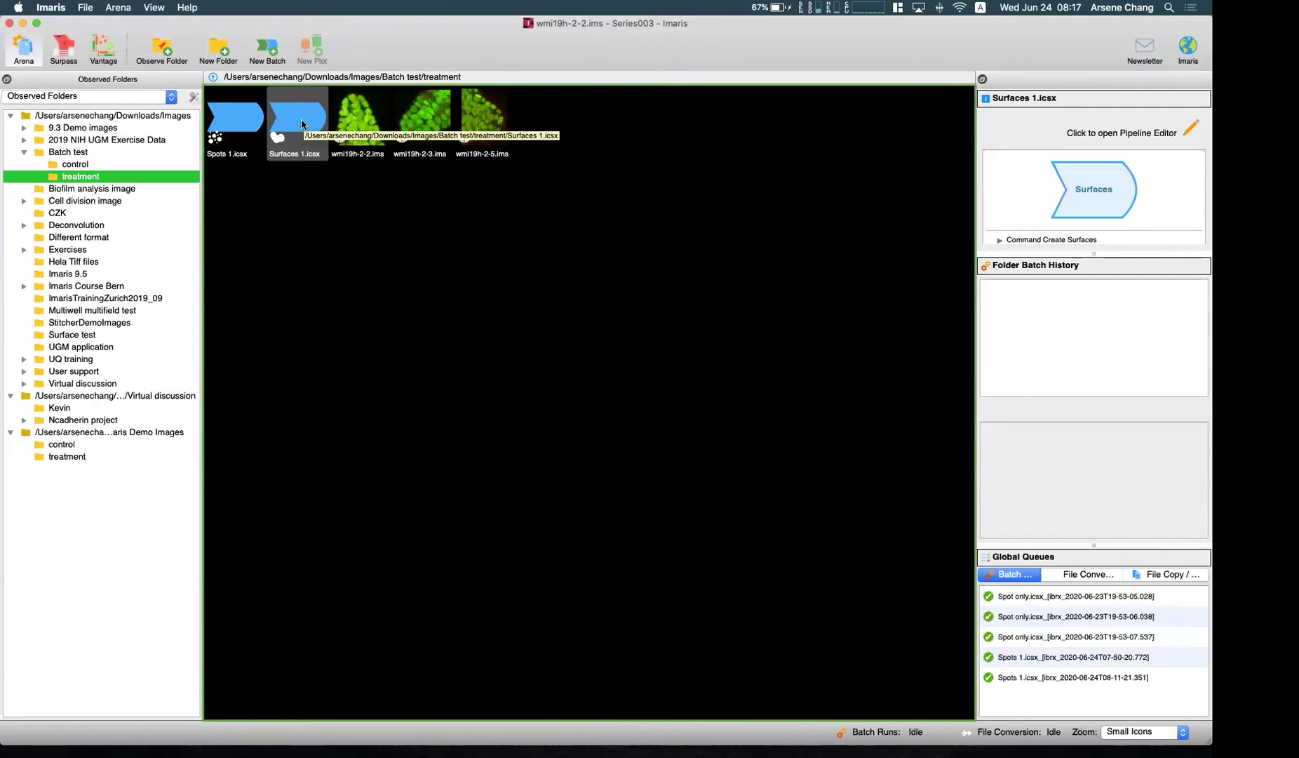
pyautogui.click(259, 131)
pyautogui.click(296, 139)
pyautogui.click(357, 204)
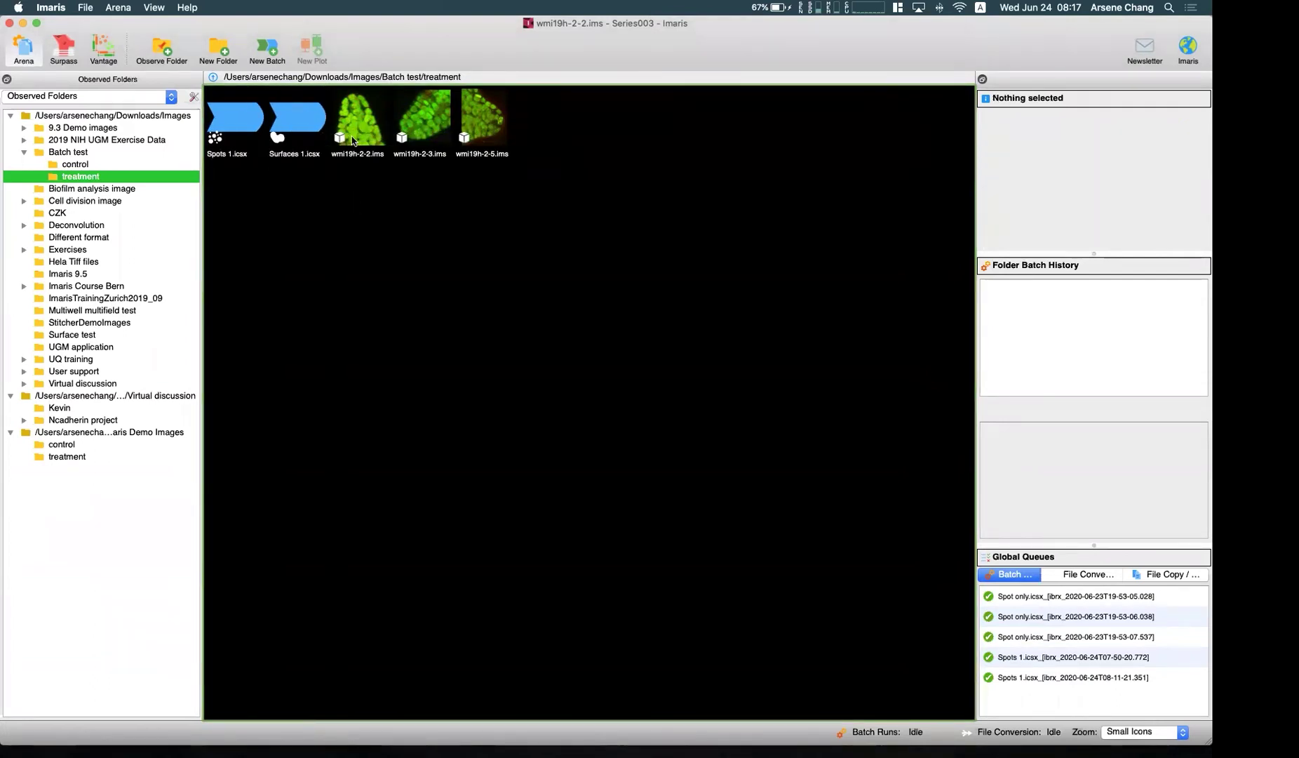
pyautogui.click(302, 118)
pyautogui.click(243, 119)
pyautogui.click(275, 129)
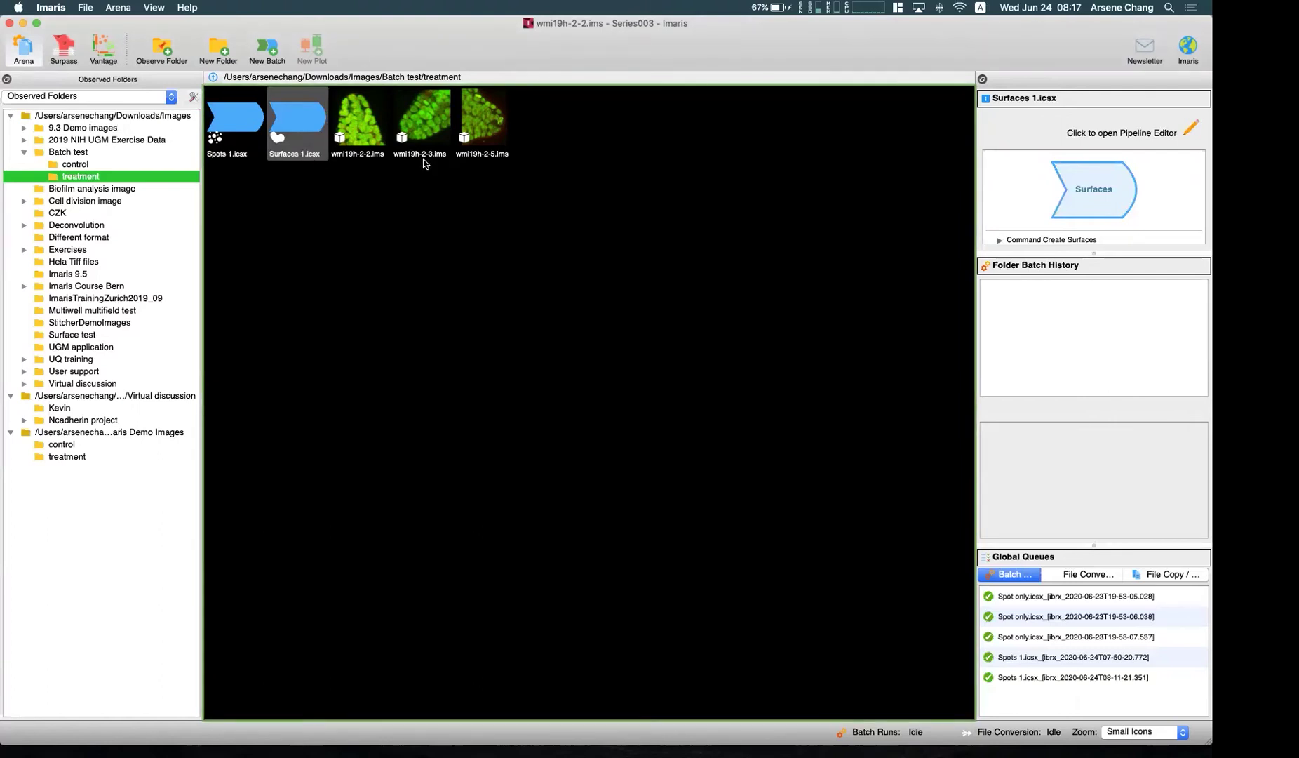
# Open Surfaces 1.icsx in the Batch Pipeline Editor and add Spots 1.icsx to the pipeline in parallel with Surfaces
pyautogui.click(288, 125)
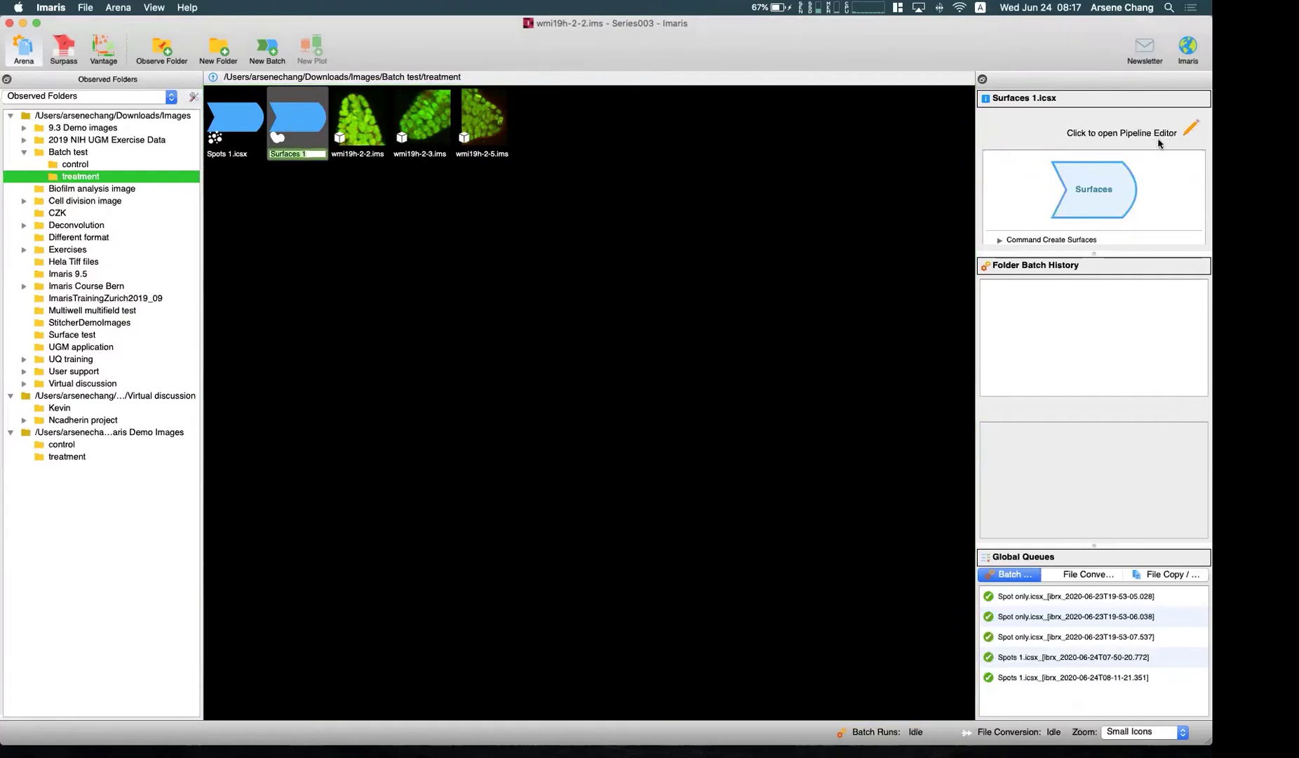
pyautogui.click(1195, 128)
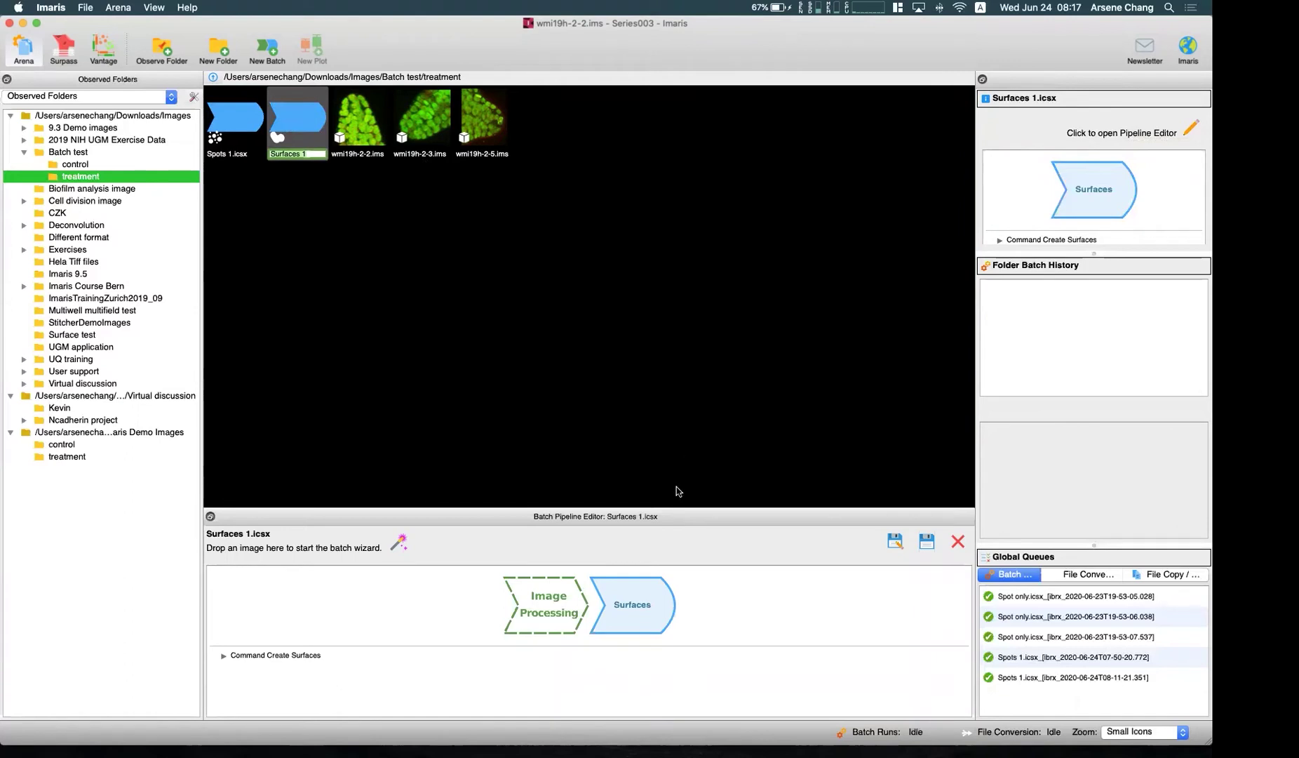
pyautogui.click(384, 285)
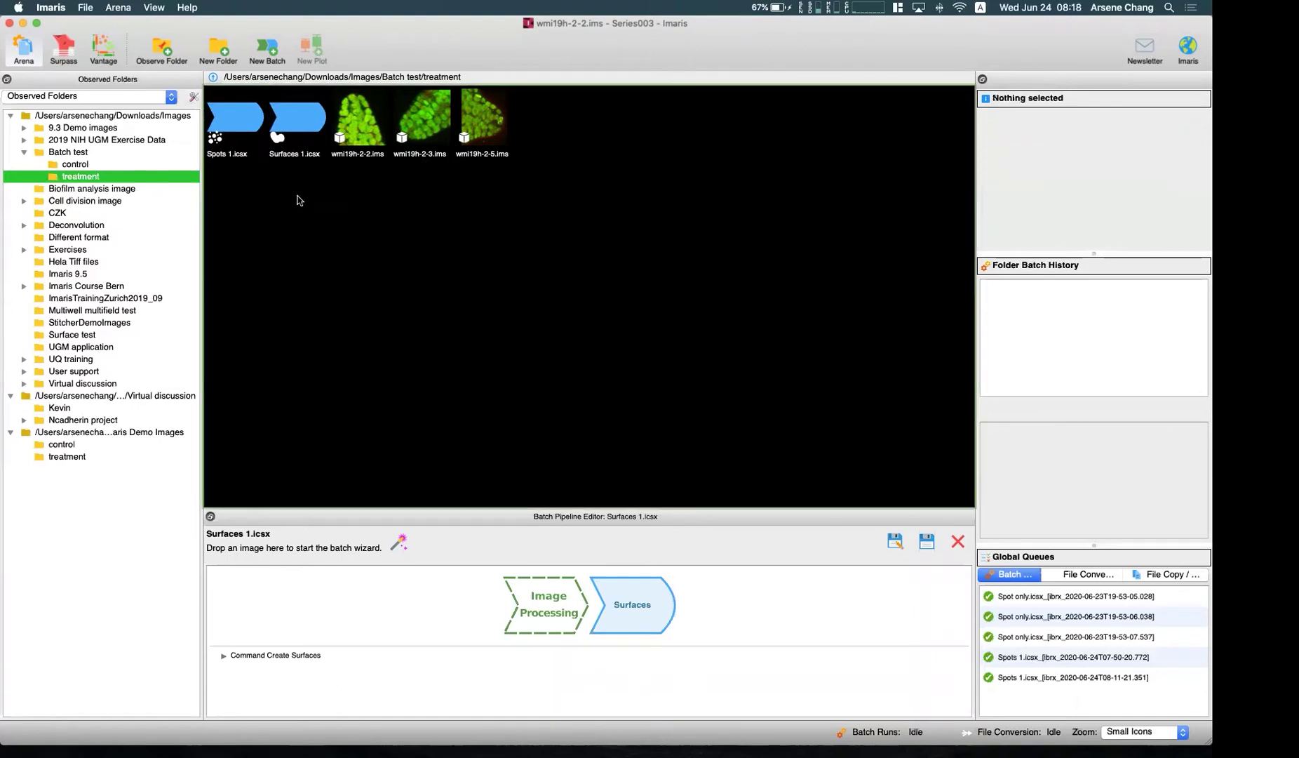
pyautogui.moveTo(228, 127); pyautogui.dragTo(603, 589)
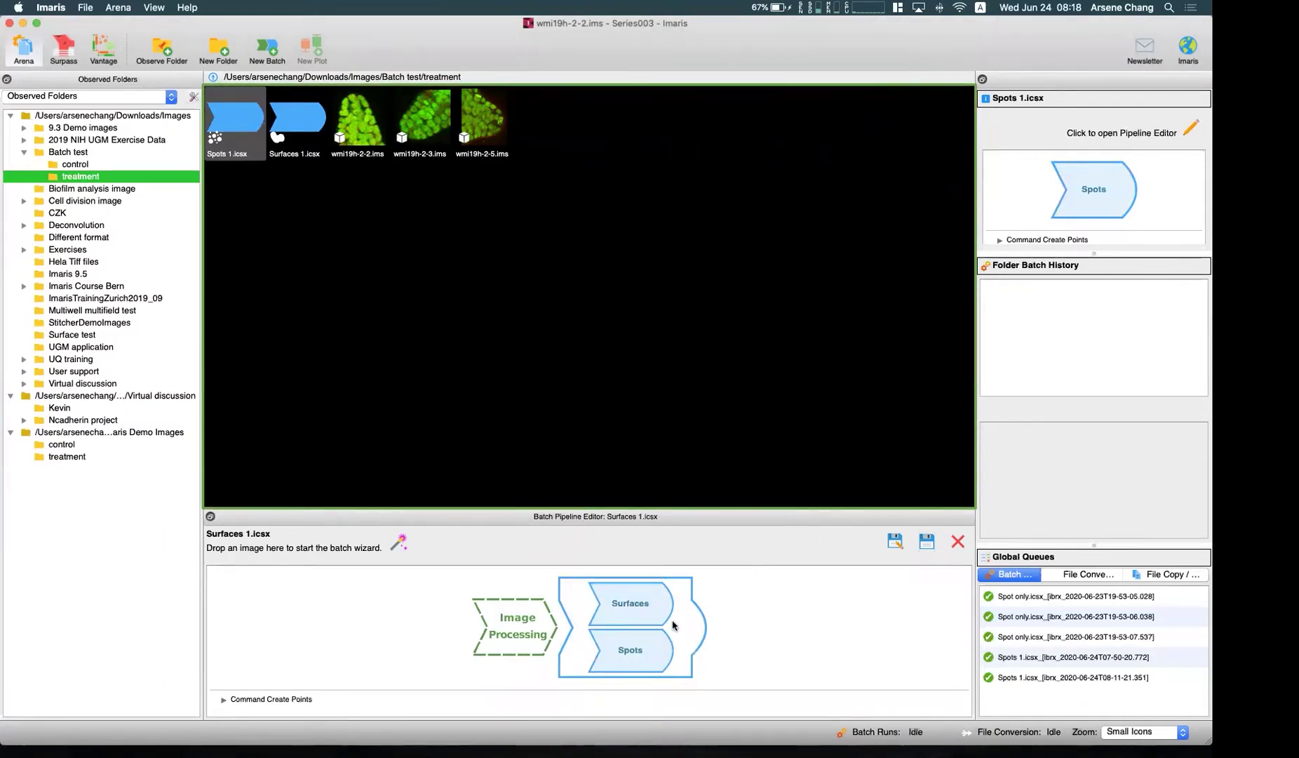
pyautogui.click(646, 605)
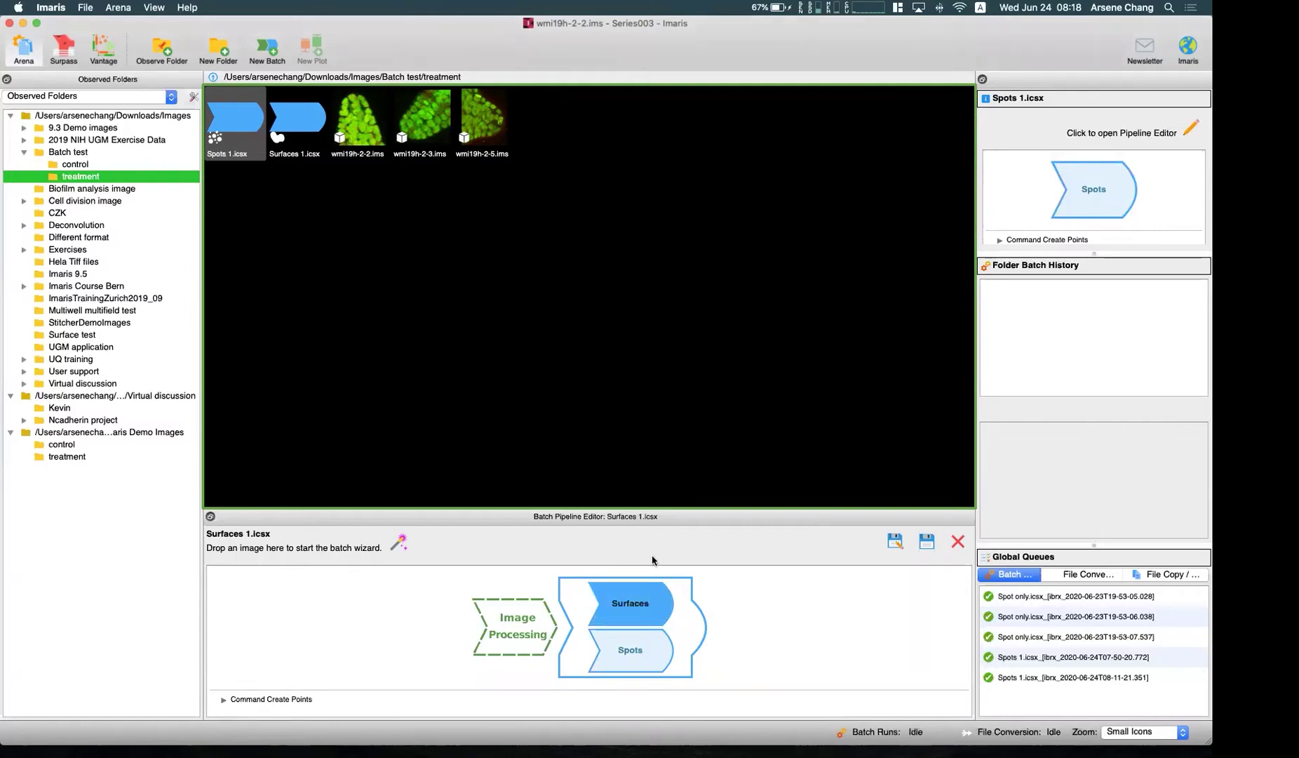
# Save the combined pipeline as a new parameter file named Spot + Surface.icsx
pyautogui.click(904, 544)
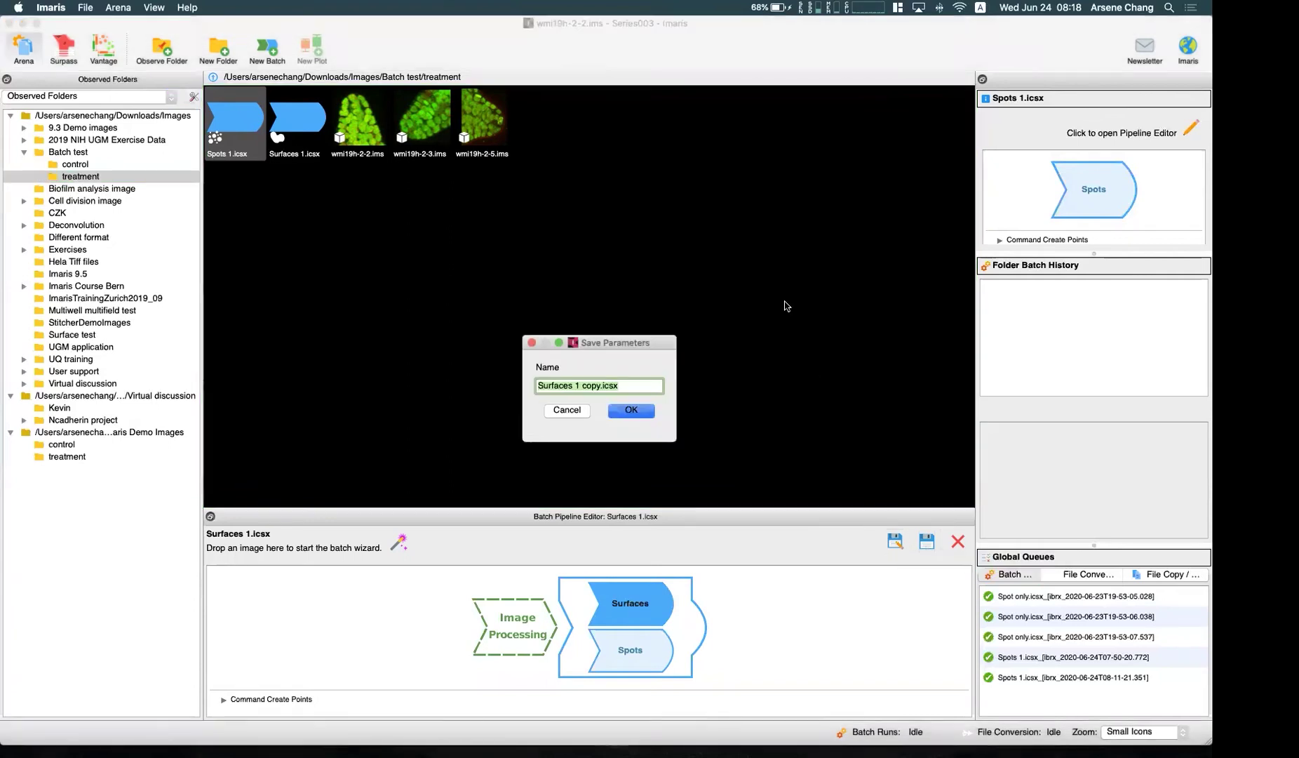
pyautogui.click(585, 386)
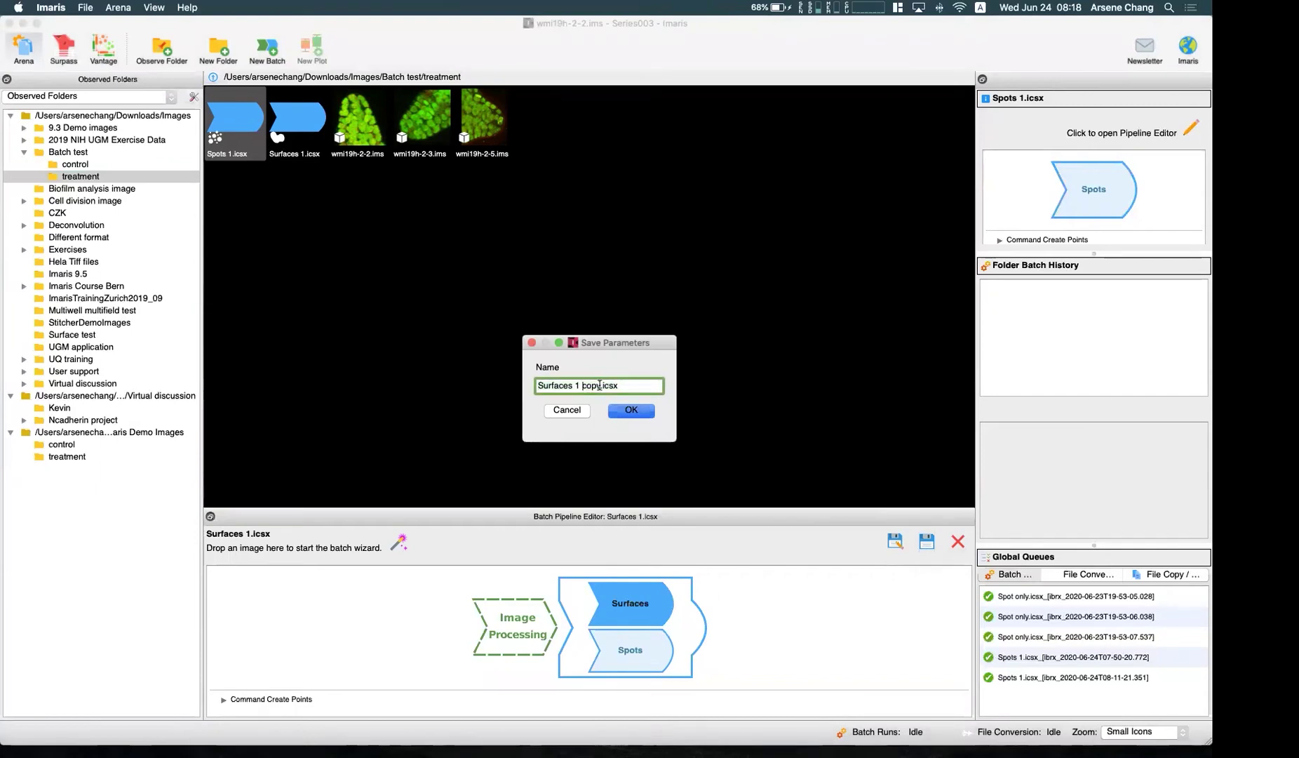
pyautogui.moveTo(583, 385); pyautogui.dragTo(525, 390)
pyautogui.write('Spo')
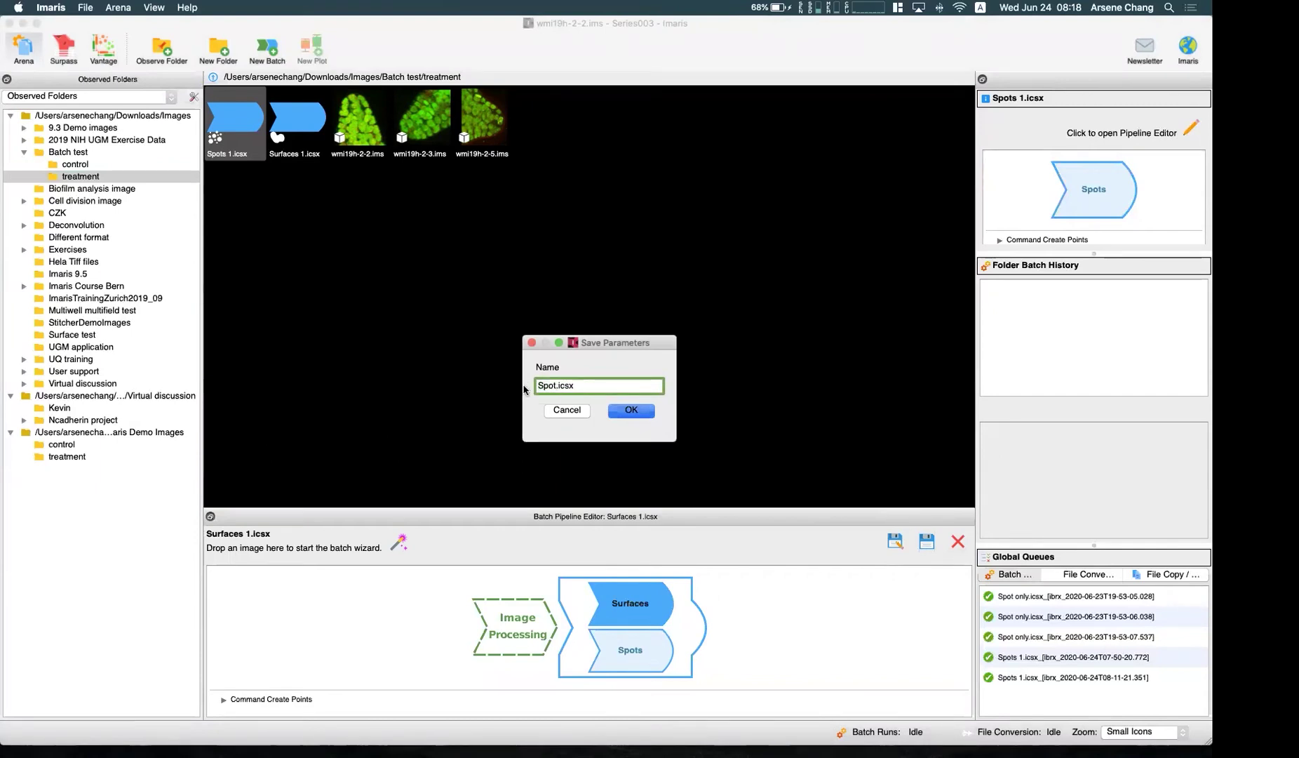
pyautogui.write('t + Surface')
pyautogui.click(631, 410)
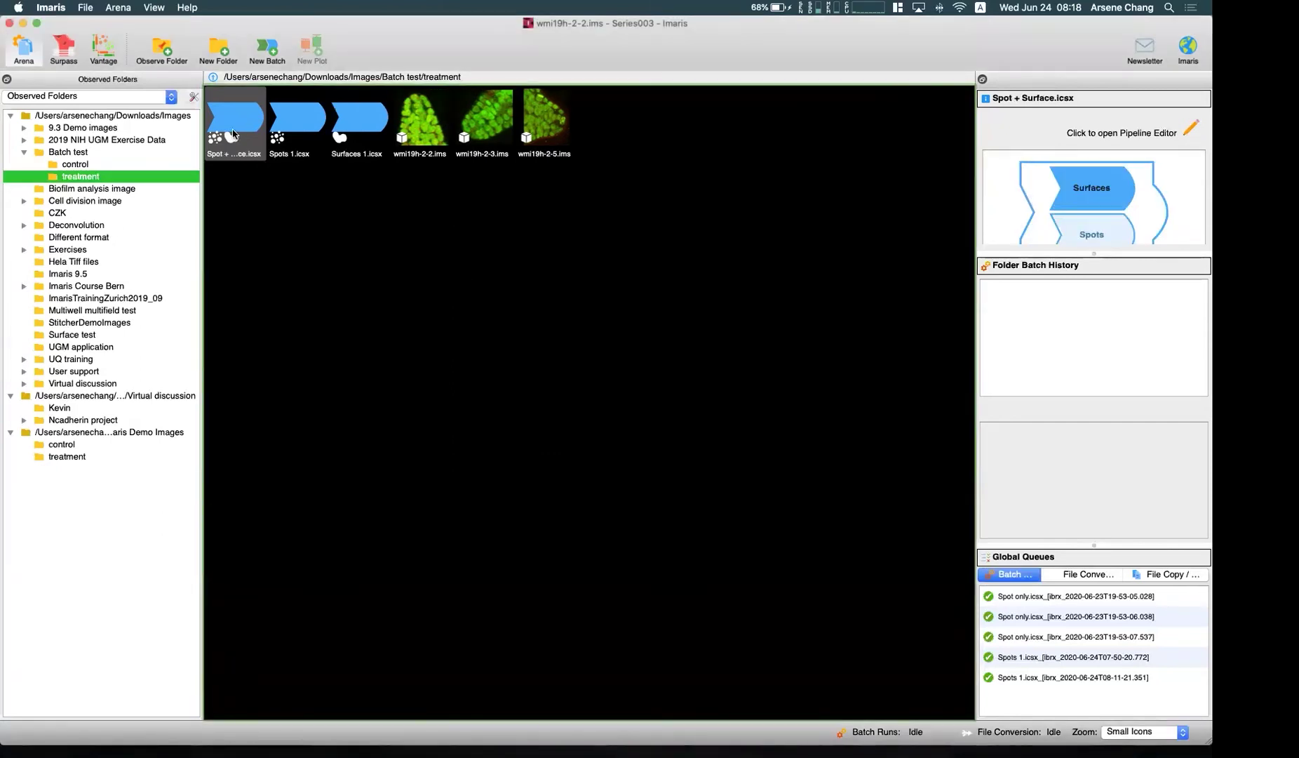
# Open Spot + Surface.icsx in the Batch Pipeline Editor and start the batch wizard
pyautogui.click(1186, 129)
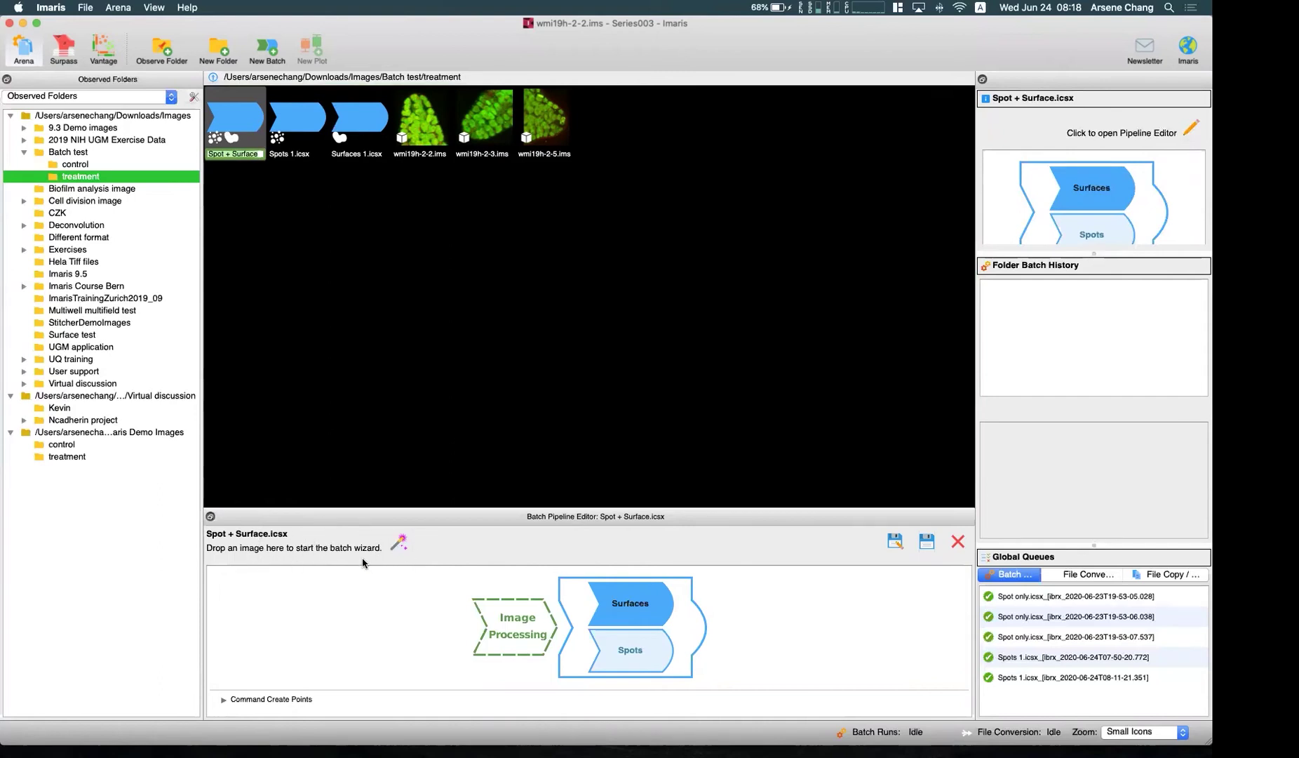
pyautogui.click(401, 543)
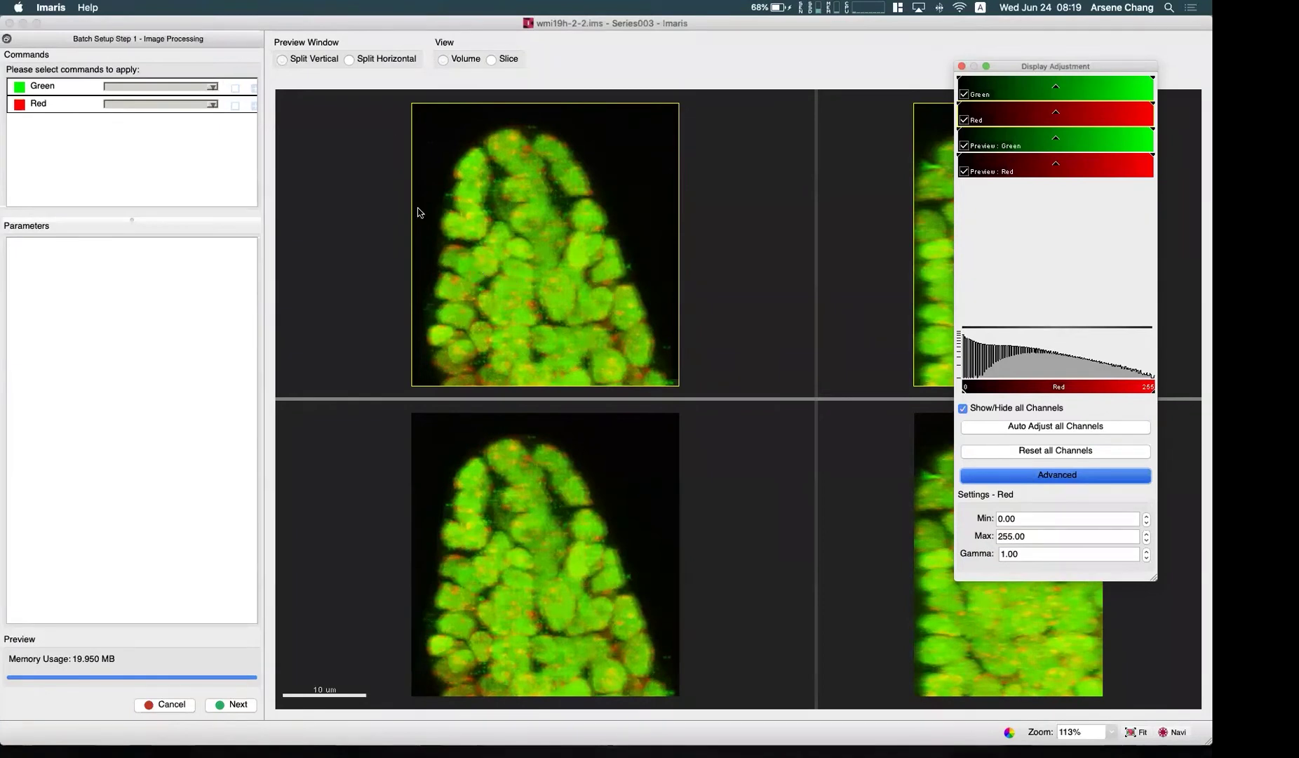
# Try a Median Filter with a 3 x 3 x 1 filter size on the green channel and compare the previews
pyautogui.click(210, 88)
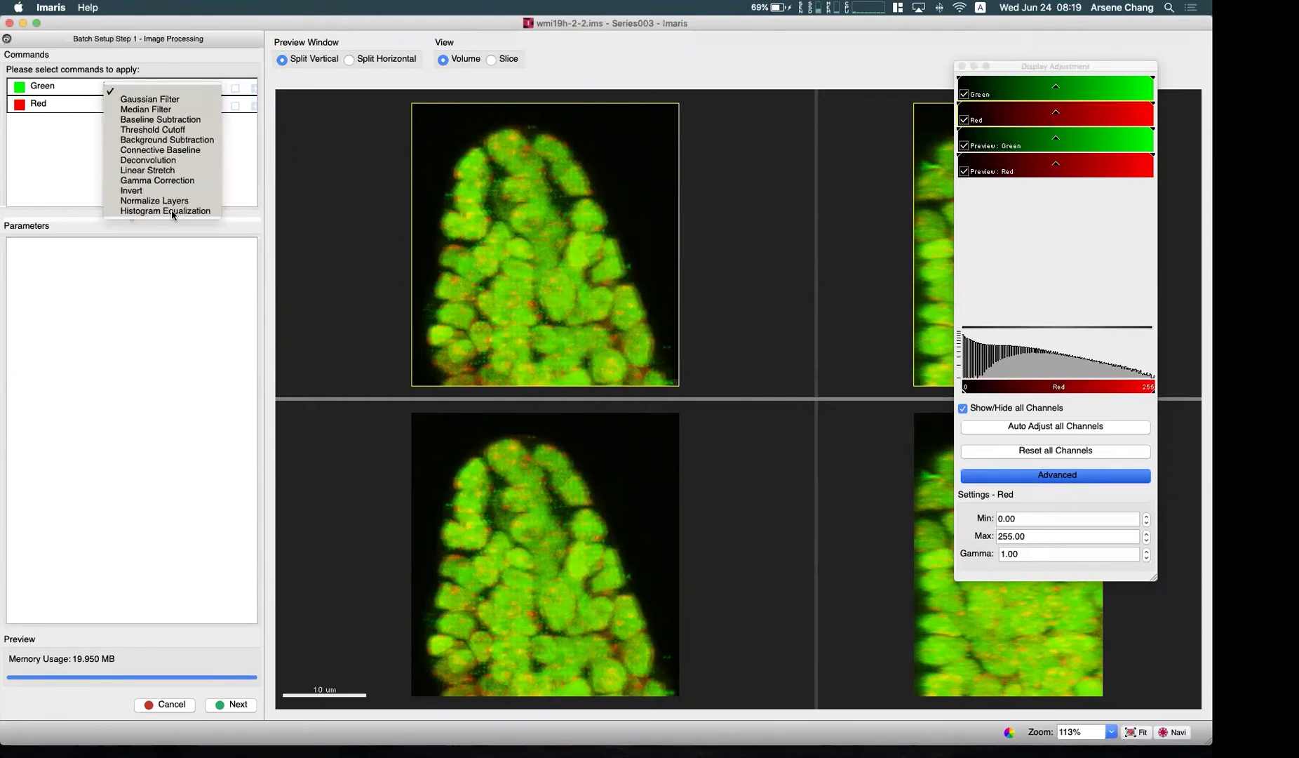
pyautogui.click(178, 114)
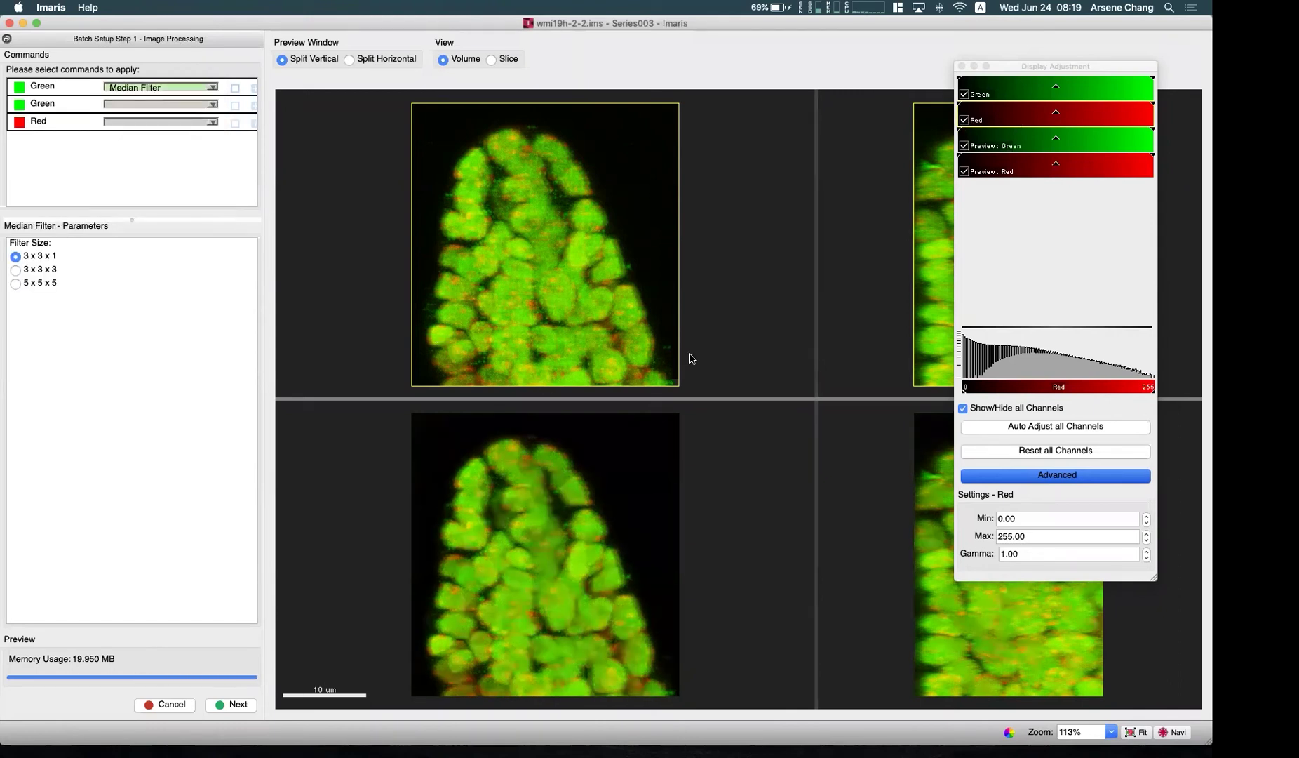
pyautogui.scroll(3, 588, 491)
pyautogui.scroll(2, 588, 489)
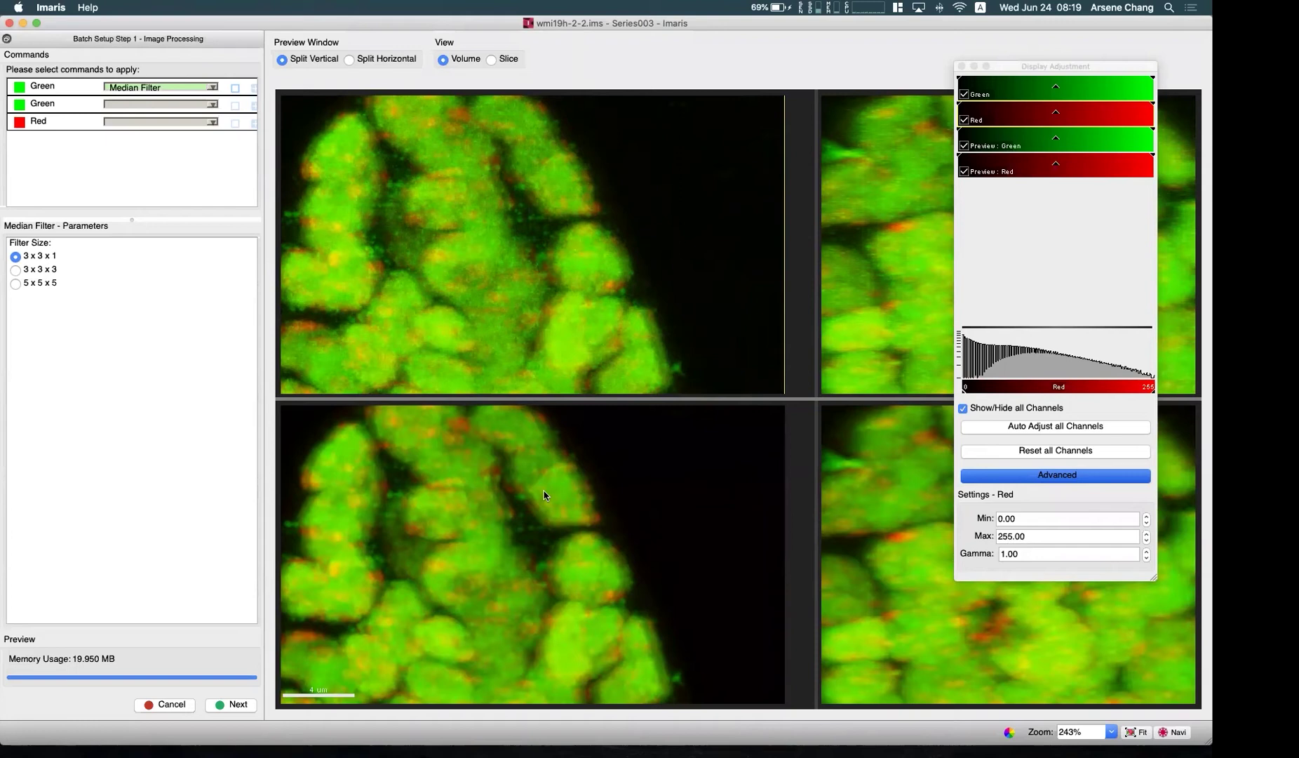
pyautogui.moveTo(490, 519); pyautogui.dragTo(560, 458)
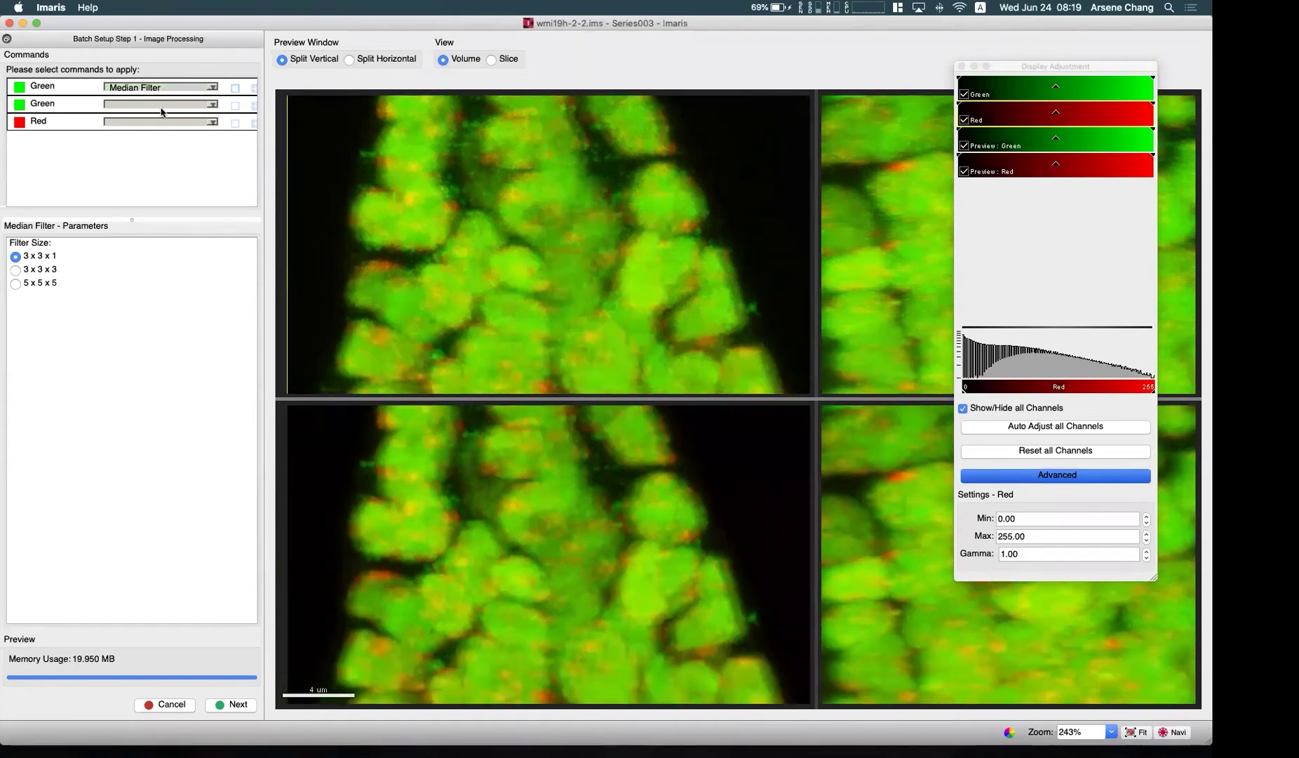
# Try Deconvolution, Baseline Subtraction and Connective Baseline in turn as the green channel's processing command
pyautogui.click(170, 89)
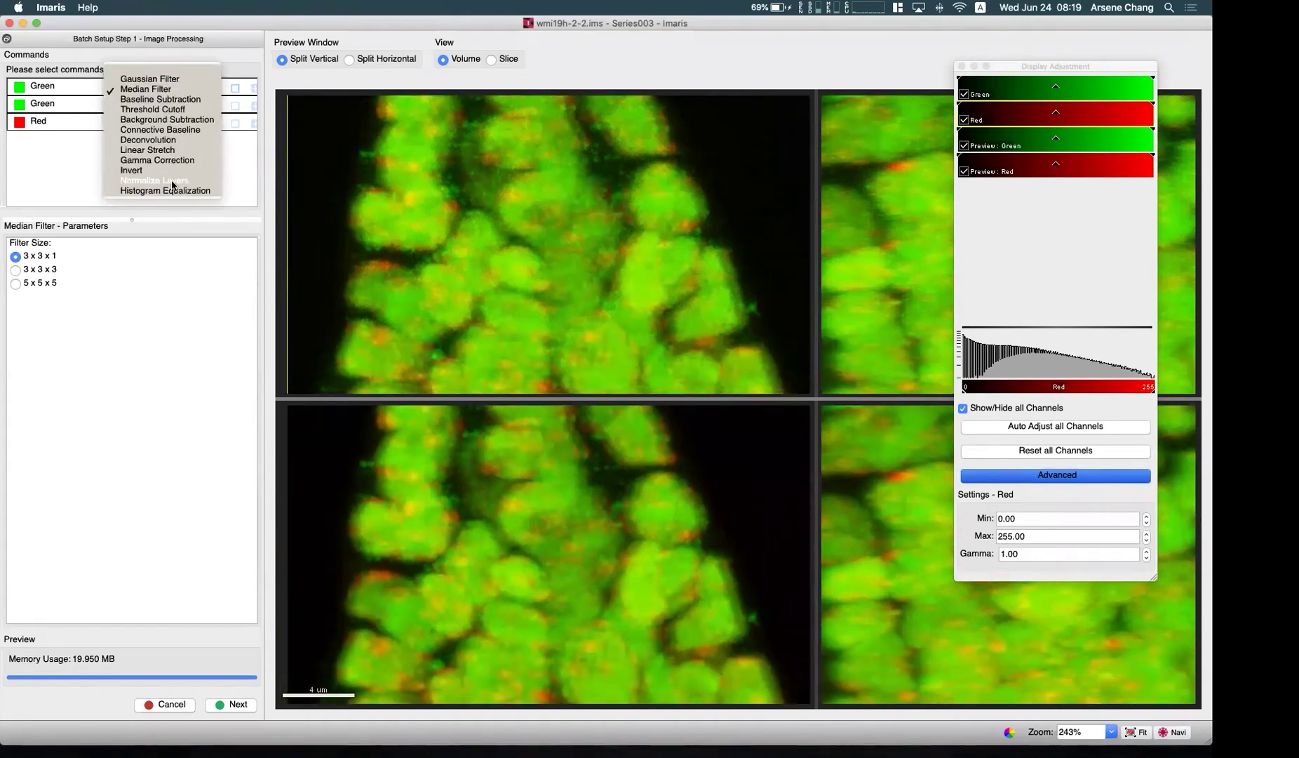
pyautogui.click(167, 139)
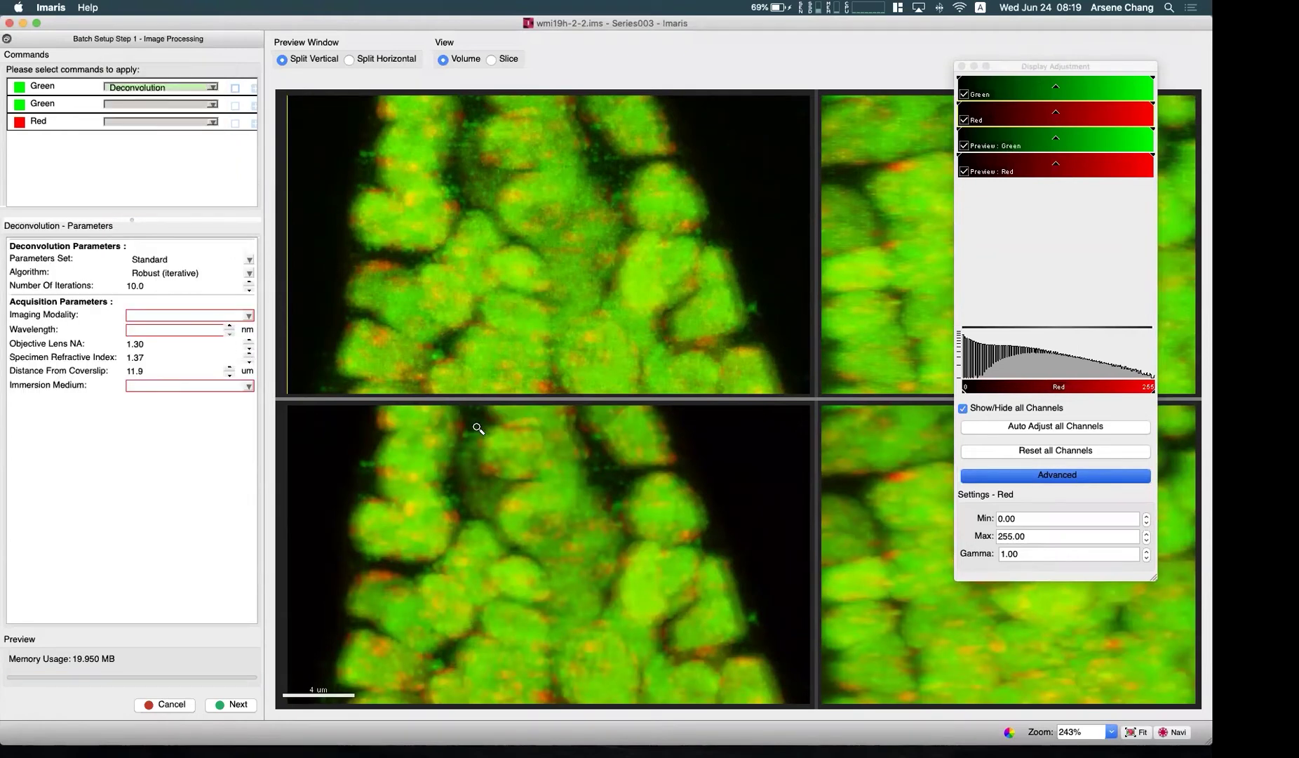
pyautogui.click(173, 86)
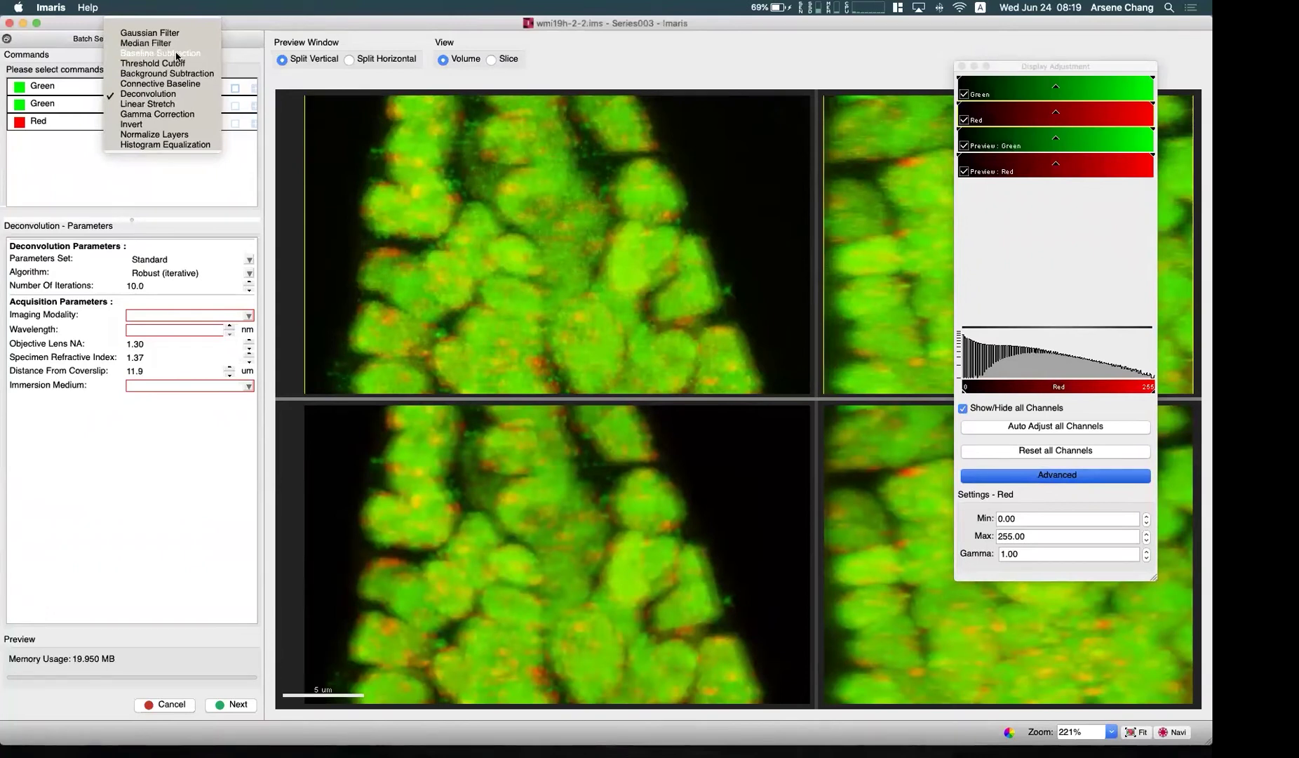
pyautogui.click(179, 56)
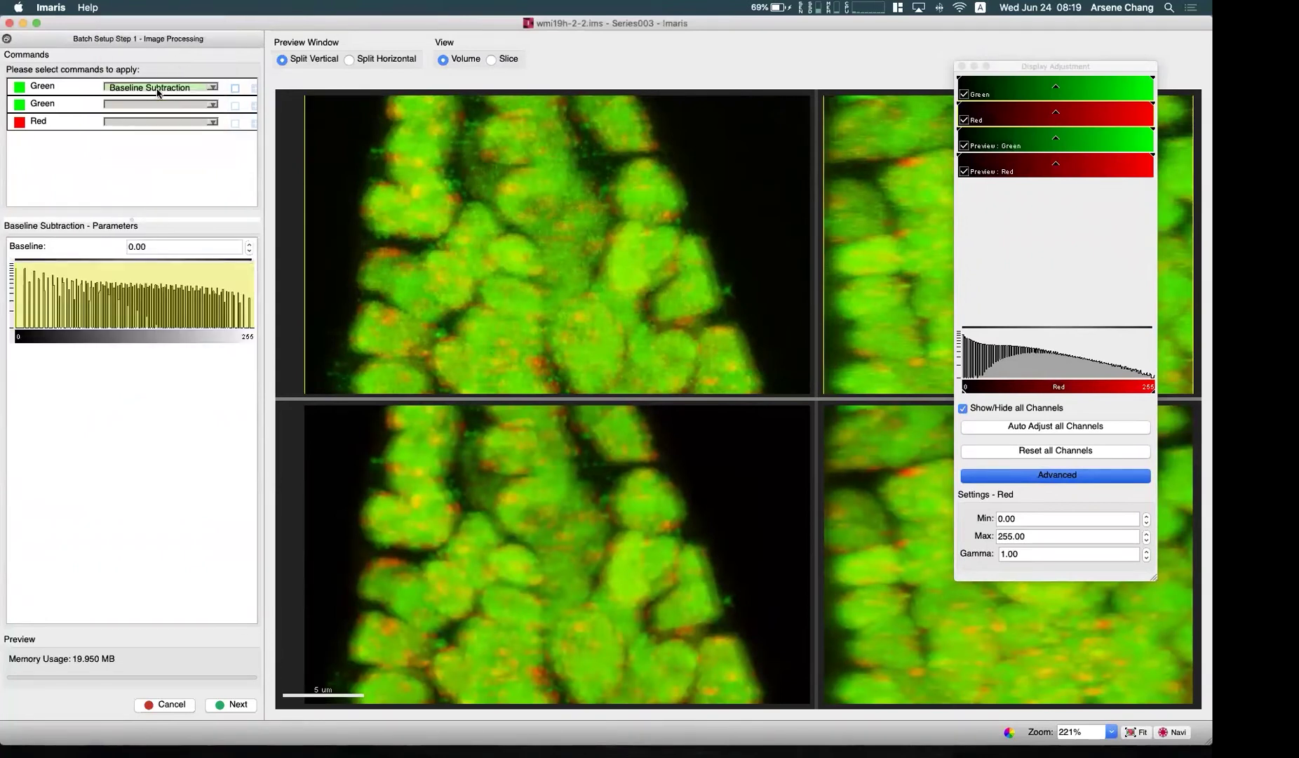
pyautogui.click(158, 87)
pyautogui.click(162, 117)
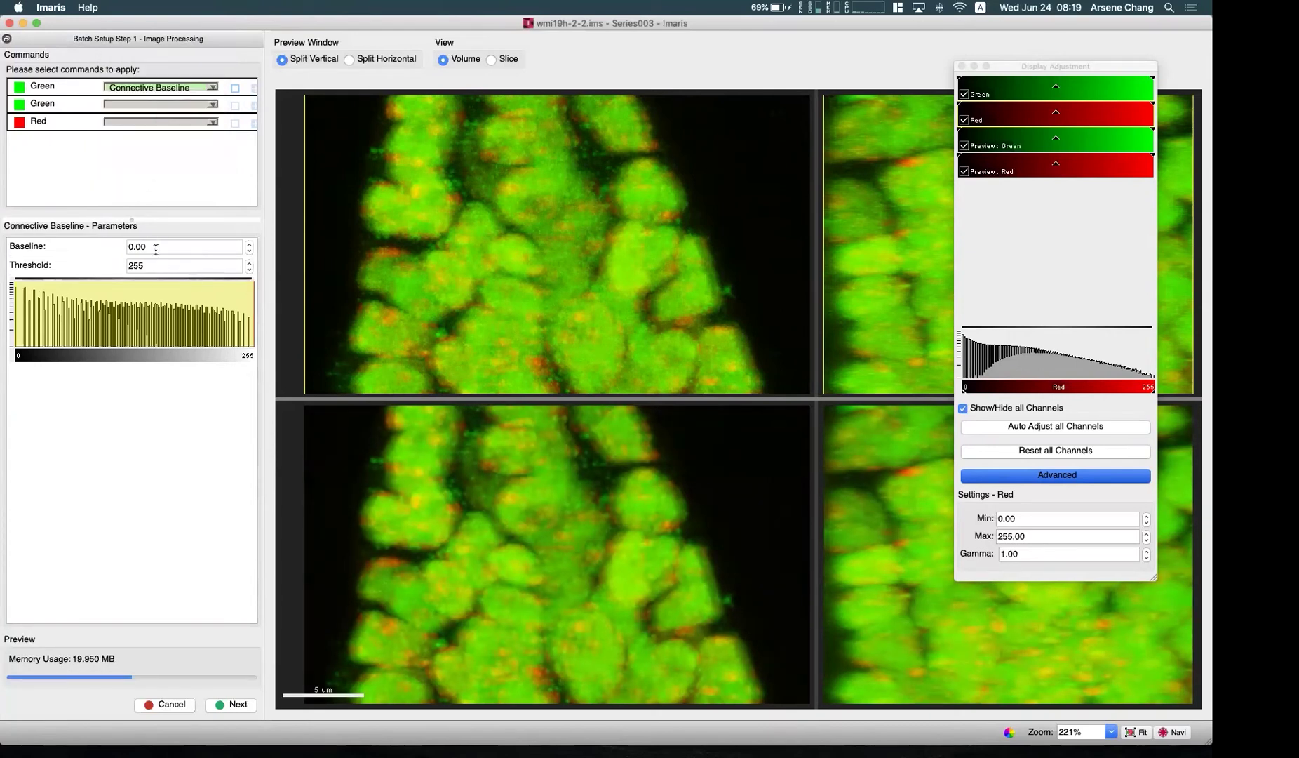
# Set the green channel's processing command to Background Subtraction and proceed to the Objects setup
pyautogui.click(153, 94)
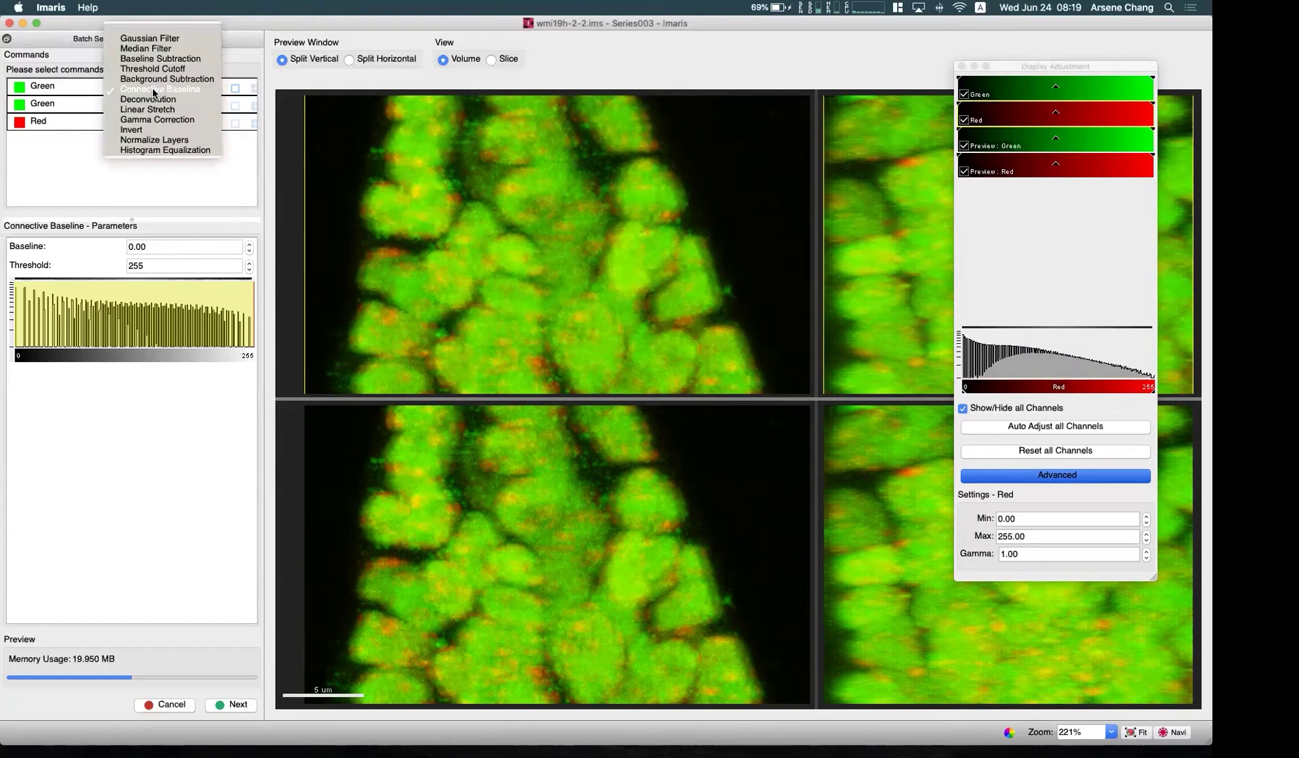
pyautogui.click(158, 80)
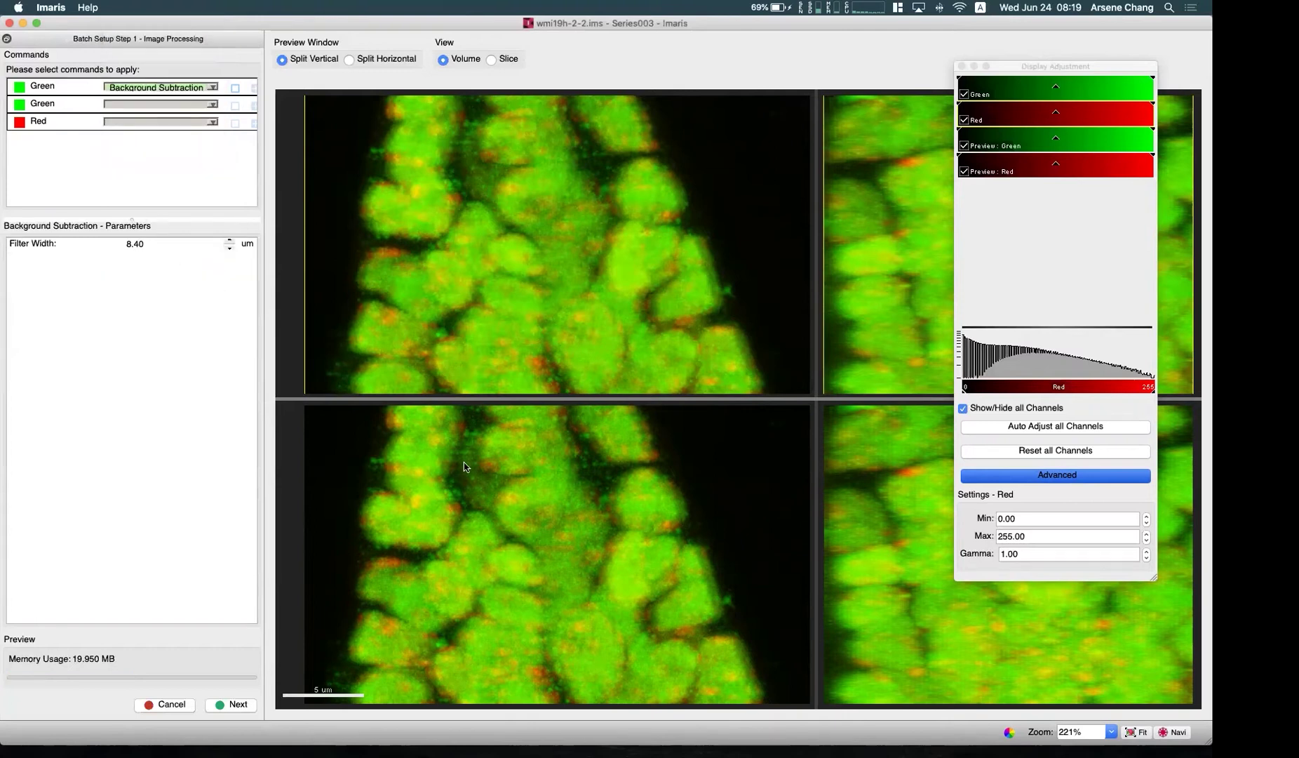
pyautogui.scroll(-2, 472, 472)
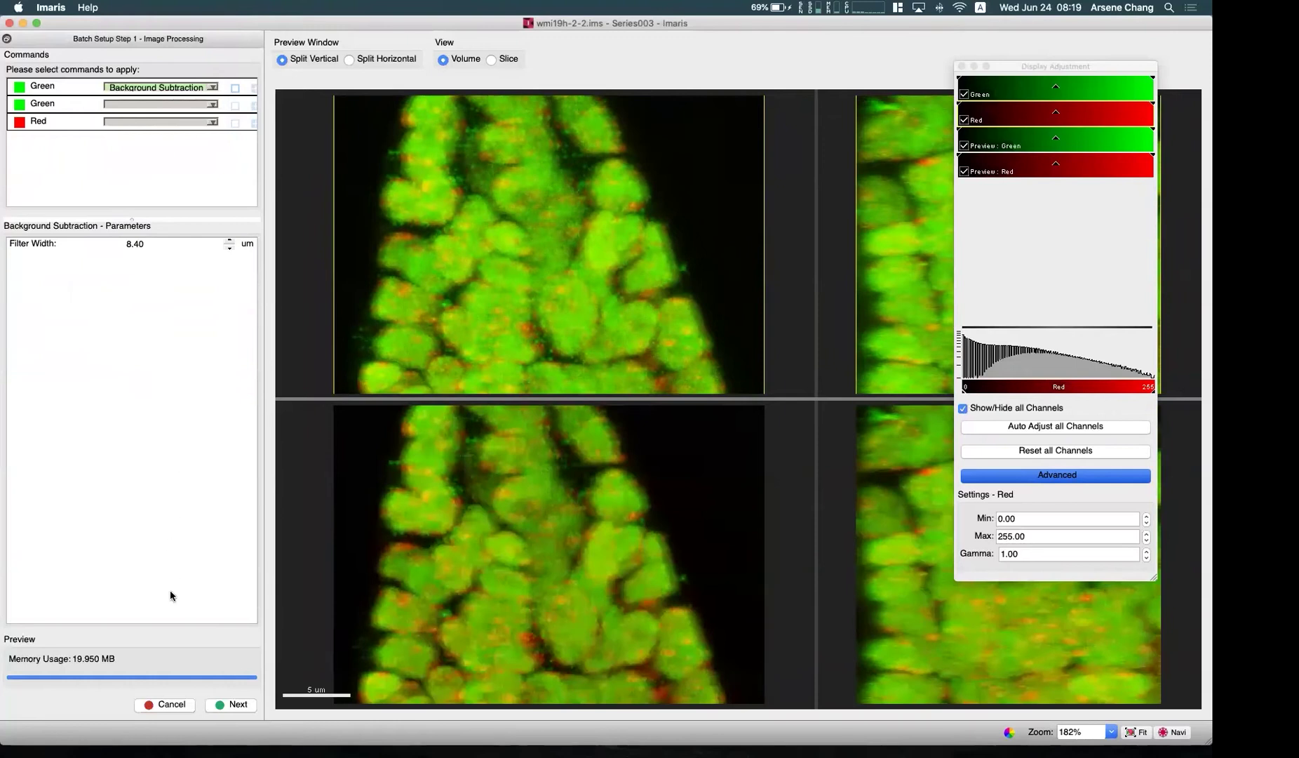
pyautogui.click(234, 705)
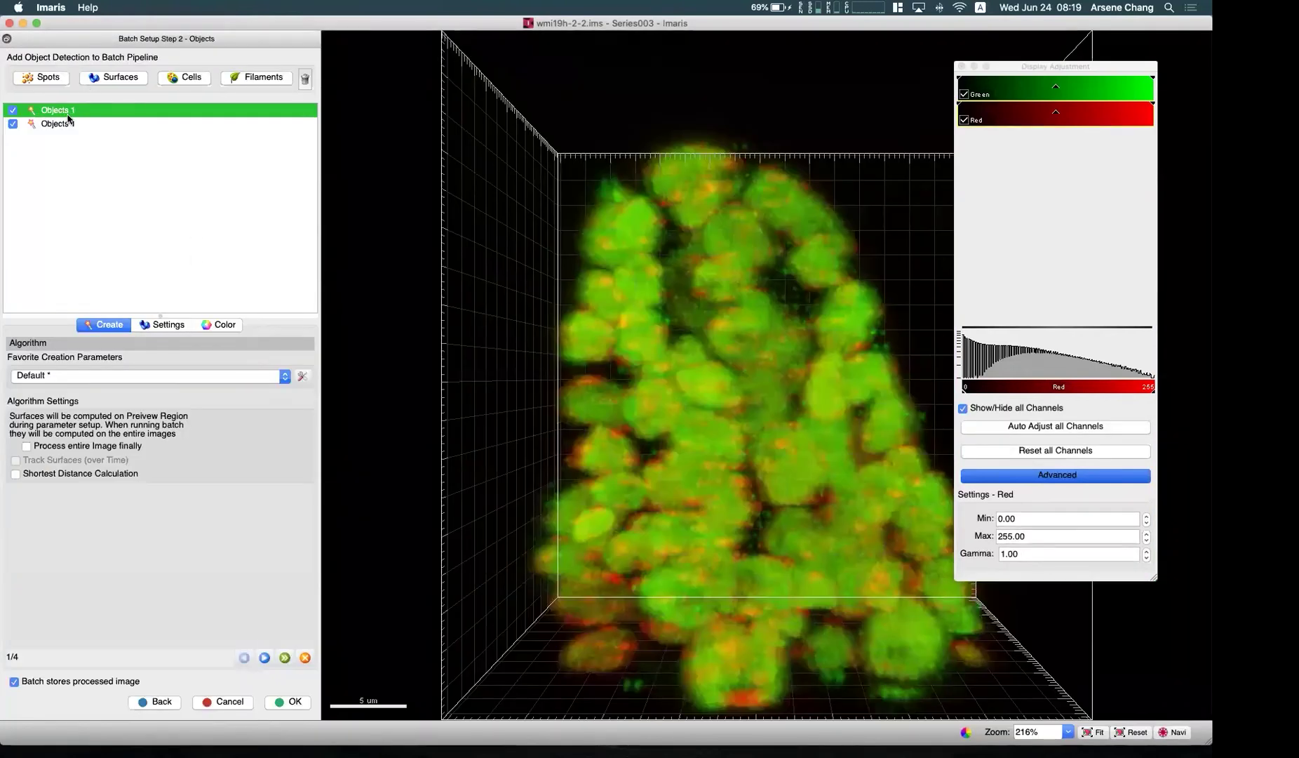
# Compute the pipeline's spots object on Channel 2 - Red with its stored parameters and complete its creation
pyautogui.click(61, 127)
pyautogui.click(62, 115)
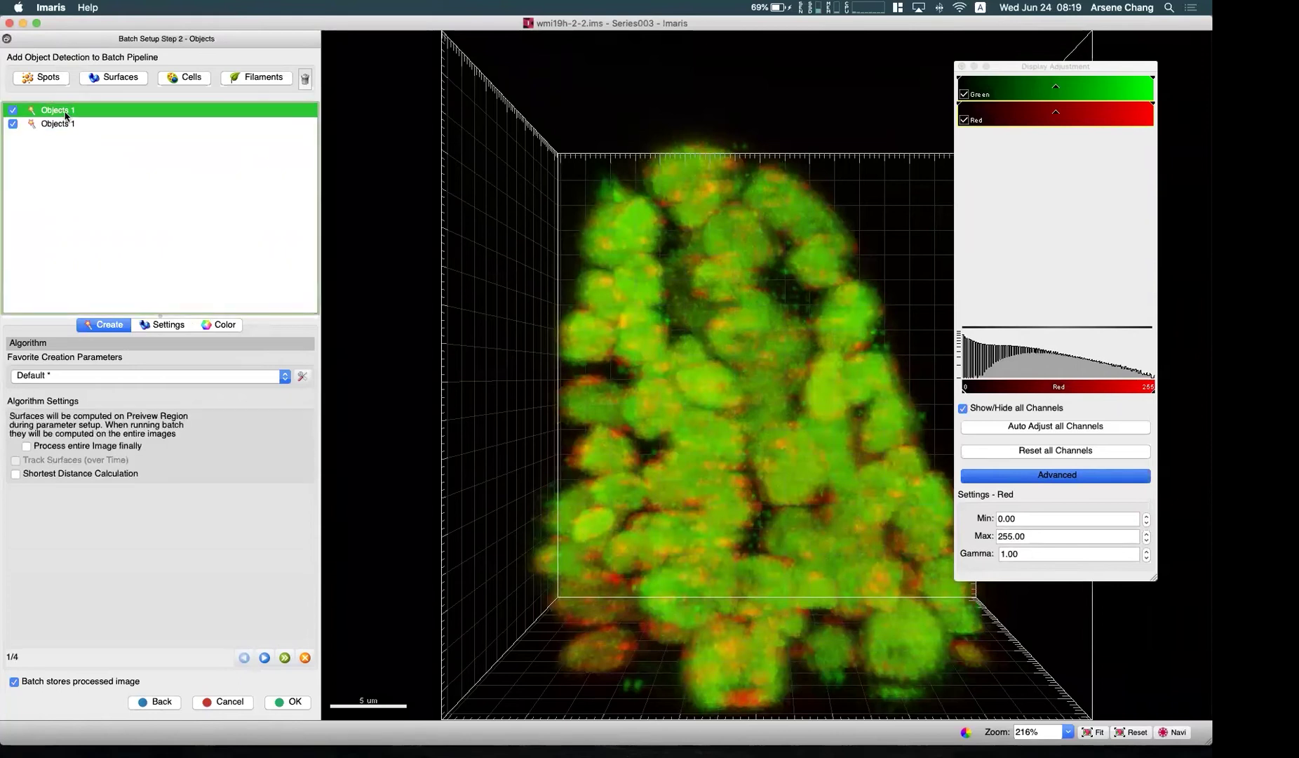
pyautogui.click(69, 124)
pyautogui.click(68, 114)
pyautogui.click(68, 123)
pyautogui.click(66, 114)
pyautogui.click(70, 123)
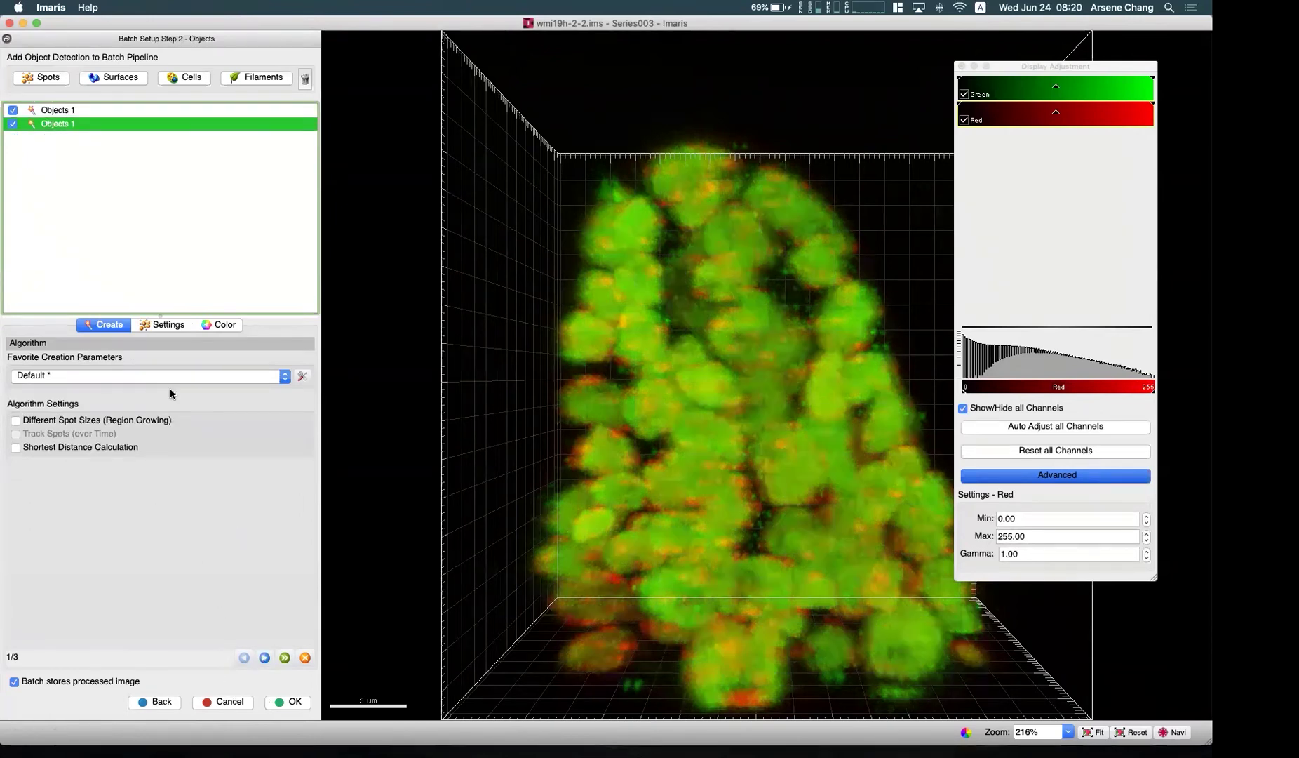
pyautogui.click(265, 658)
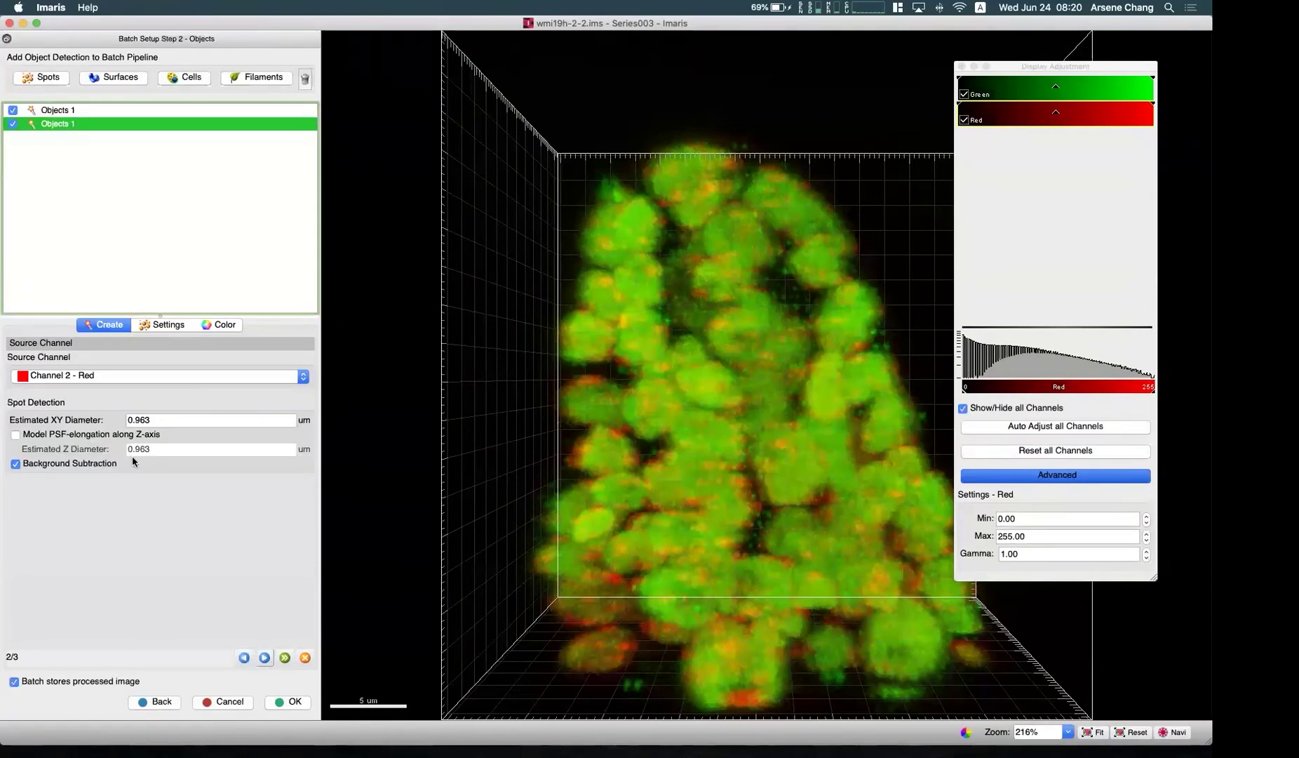
pyautogui.click(264, 657)
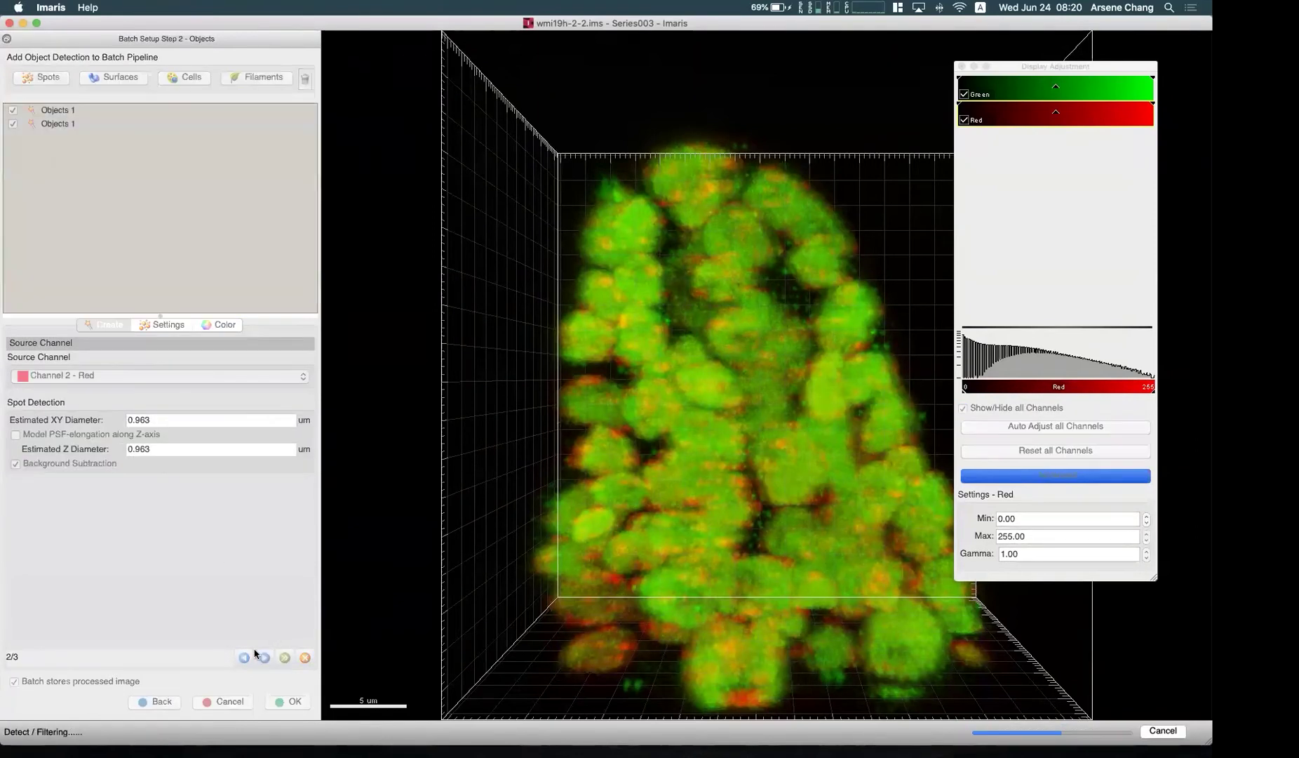
pyautogui.click(285, 658)
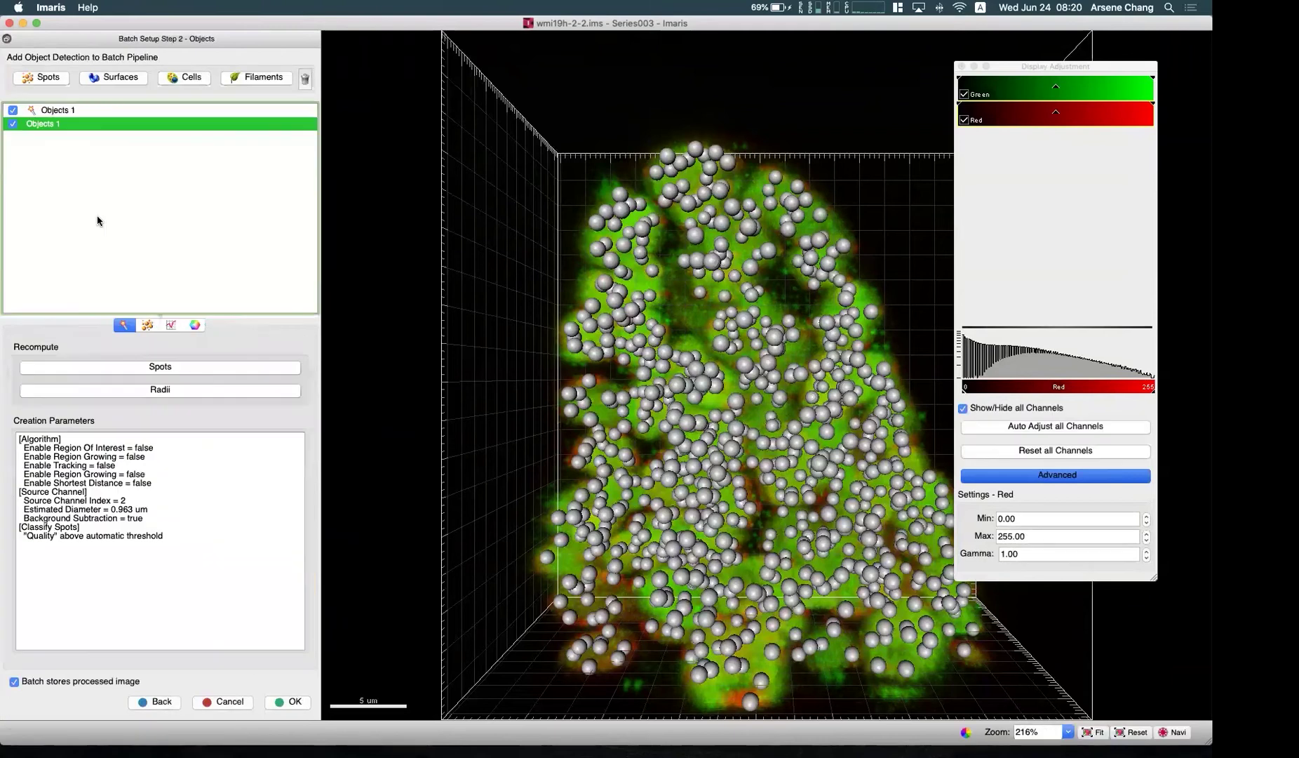
# Compute the pipeline's surfaces object on Channel 1 - Green with its stored parameters and complete its creation
pyautogui.click(66, 112)
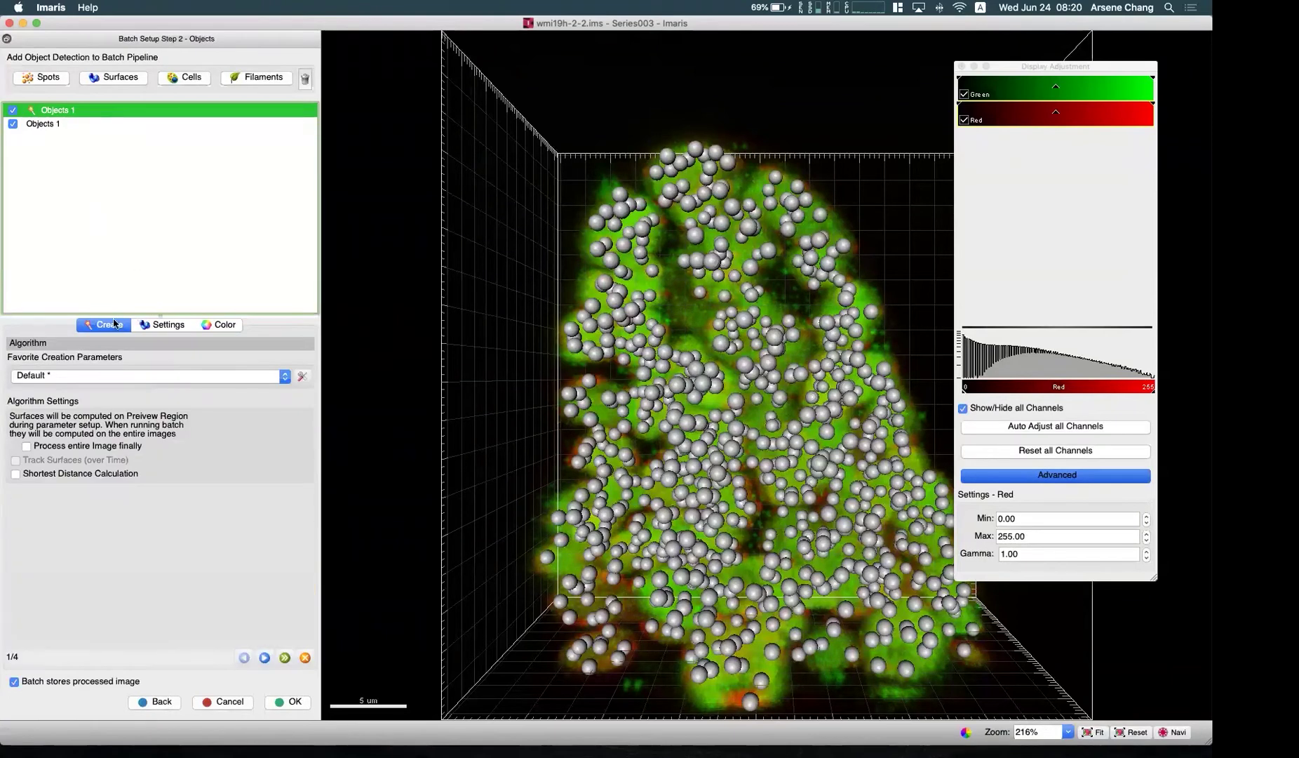
pyautogui.click(264, 657)
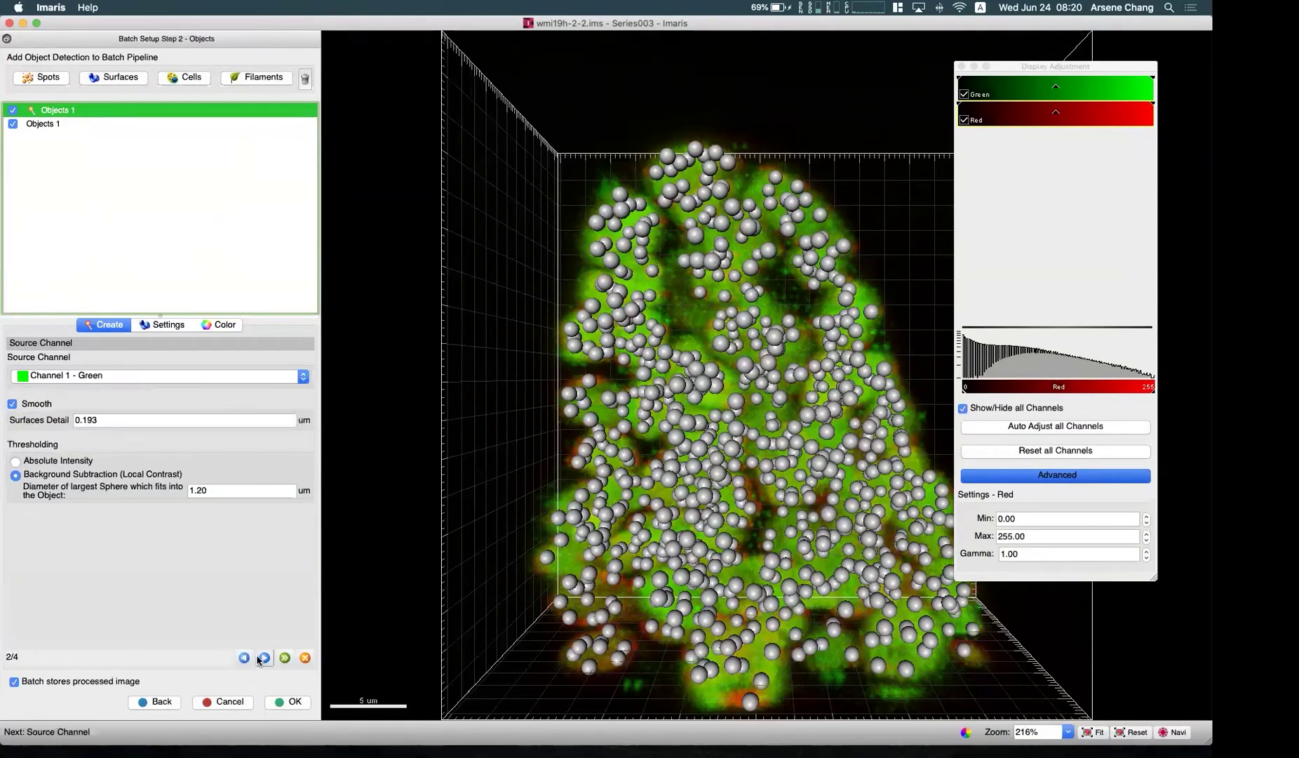
pyautogui.click(265, 657)
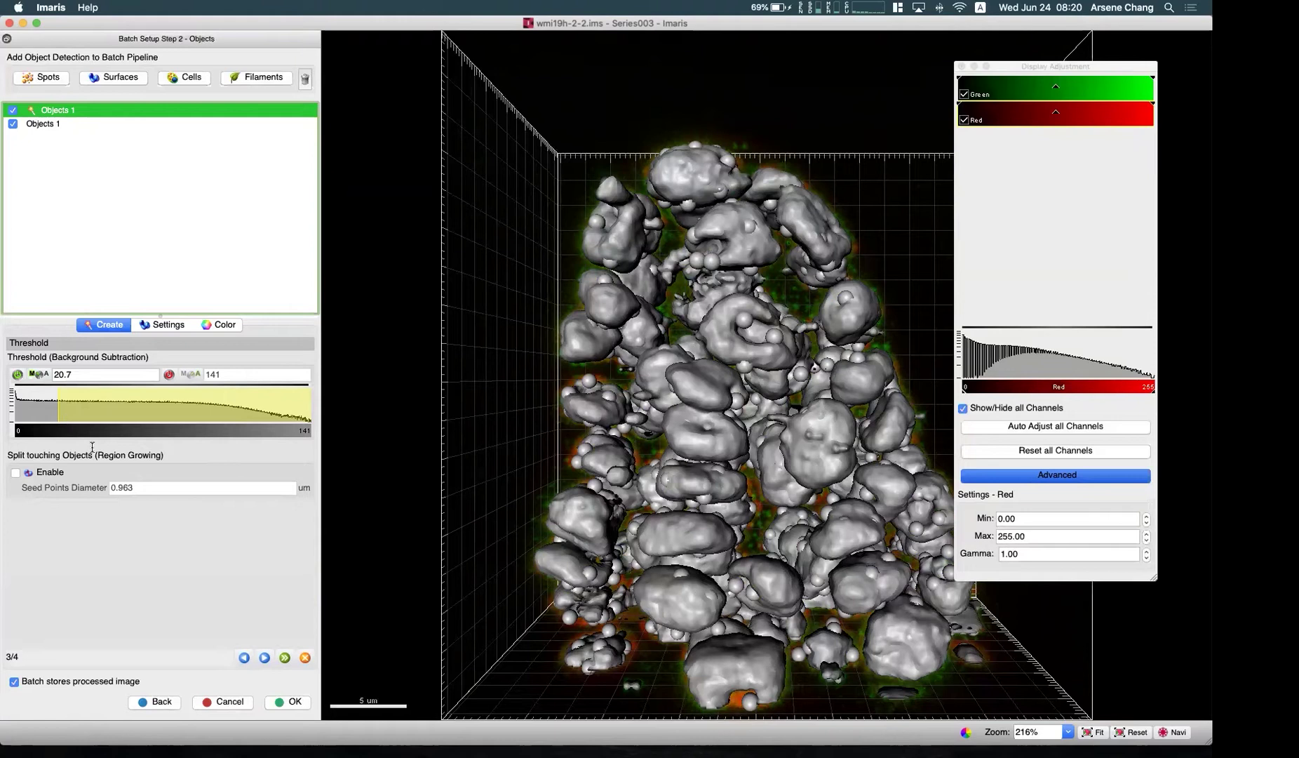
pyautogui.click(280, 659)
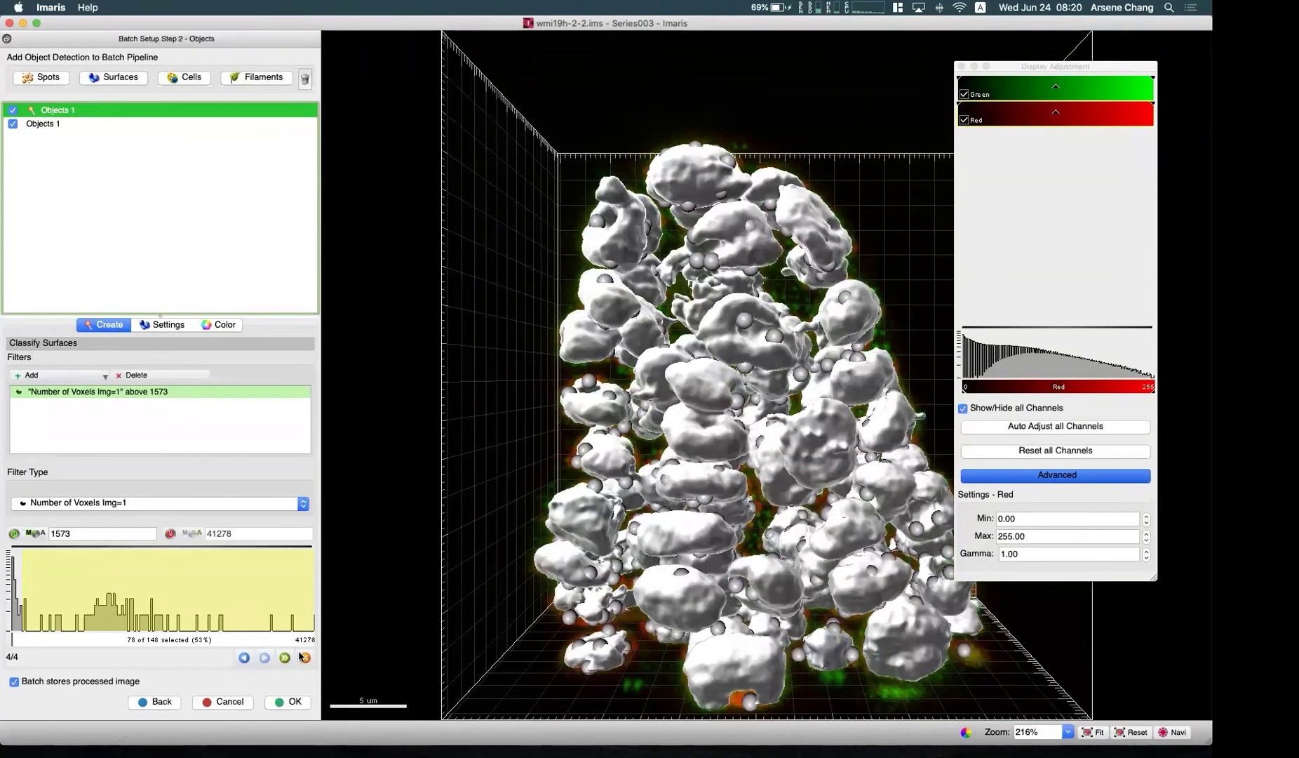
pyautogui.click(303, 656)
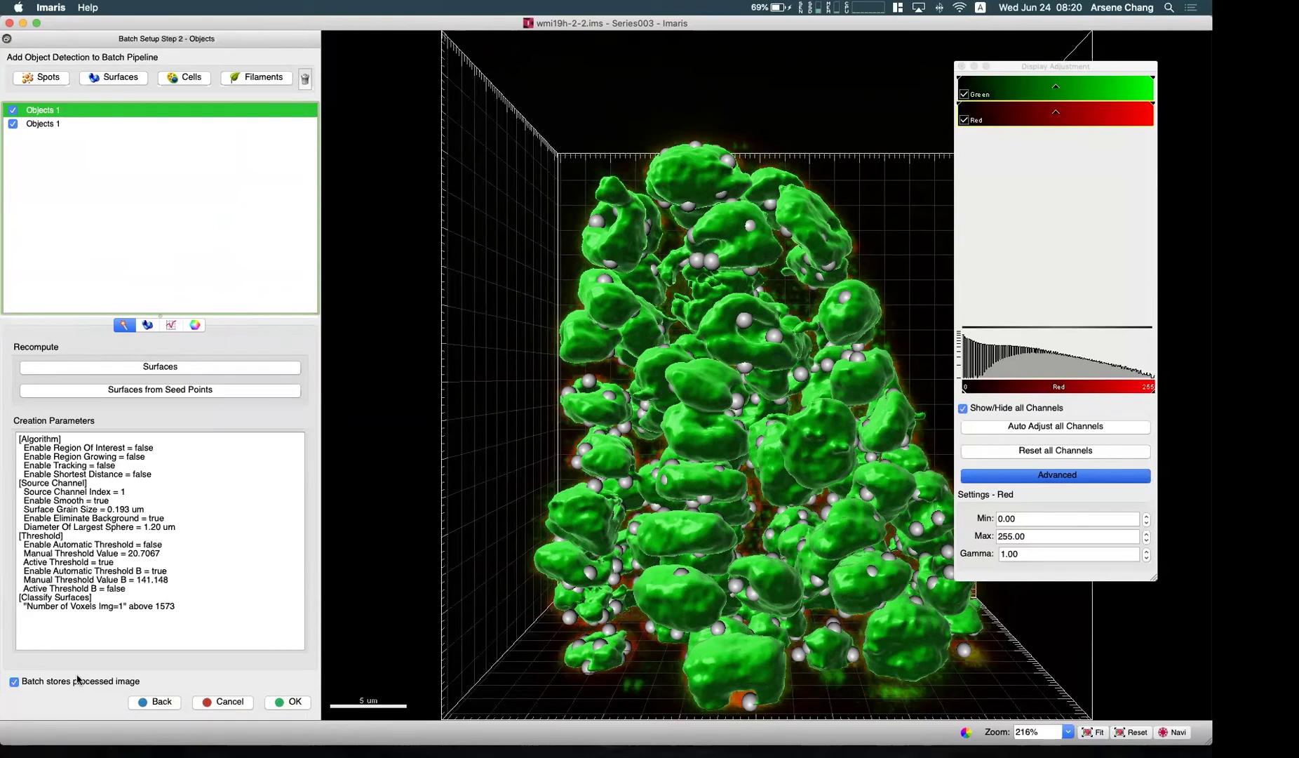
# Switch off storing of the processed image for the batch and re-enable it
pyautogui.click(15, 682)
pyautogui.moveTo(493, 428); pyautogui.dragTo(545, 425)
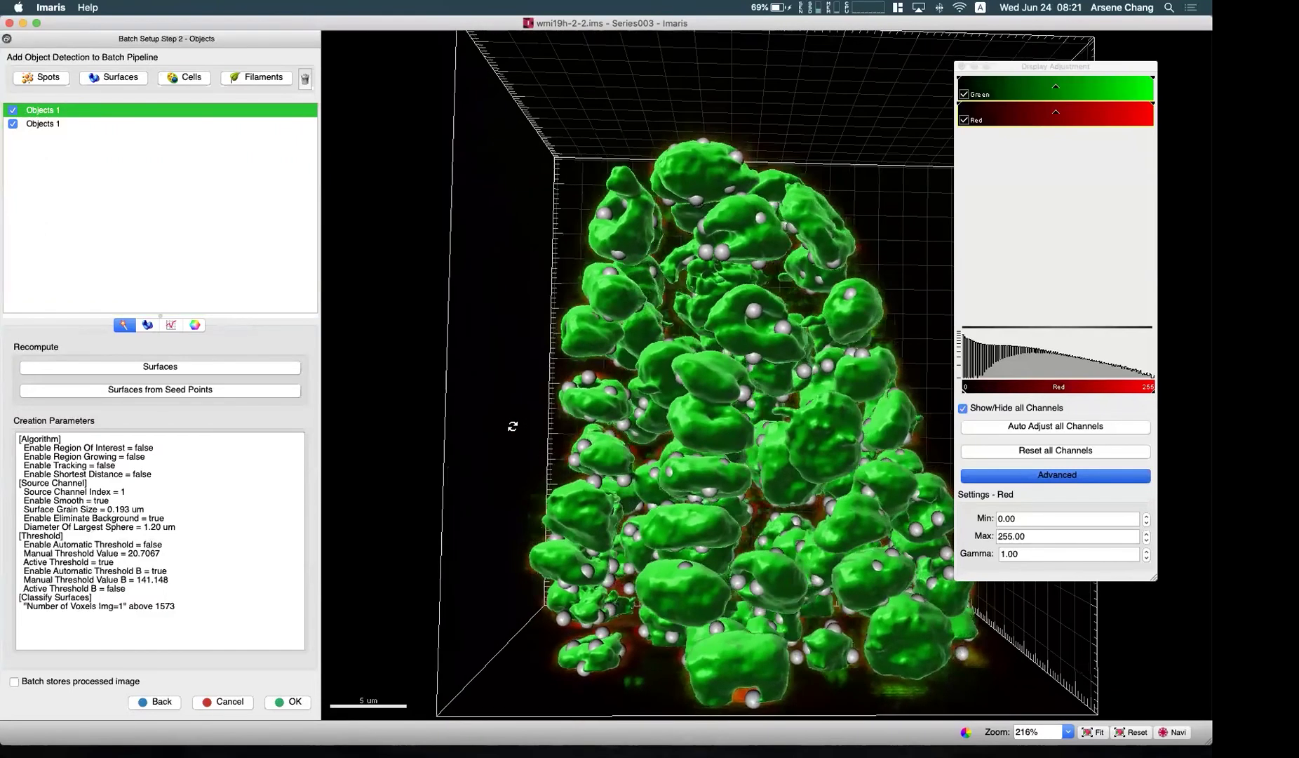
pyautogui.click(13, 681)
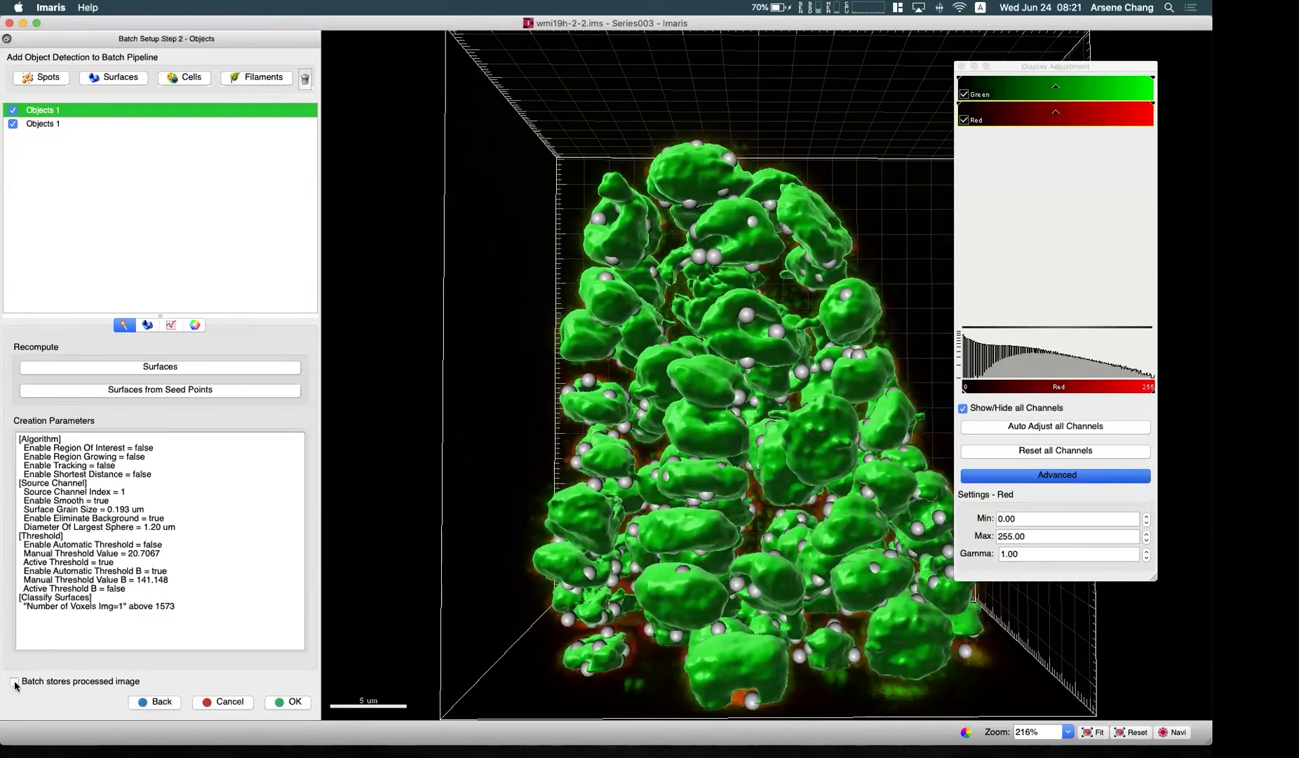
pyautogui.click(14, 683)
# Accept the batch setup, save the Spot + Surface.icsx pipeline and review its diagram in an enlarged preview
pyautogui.click(288, 702)
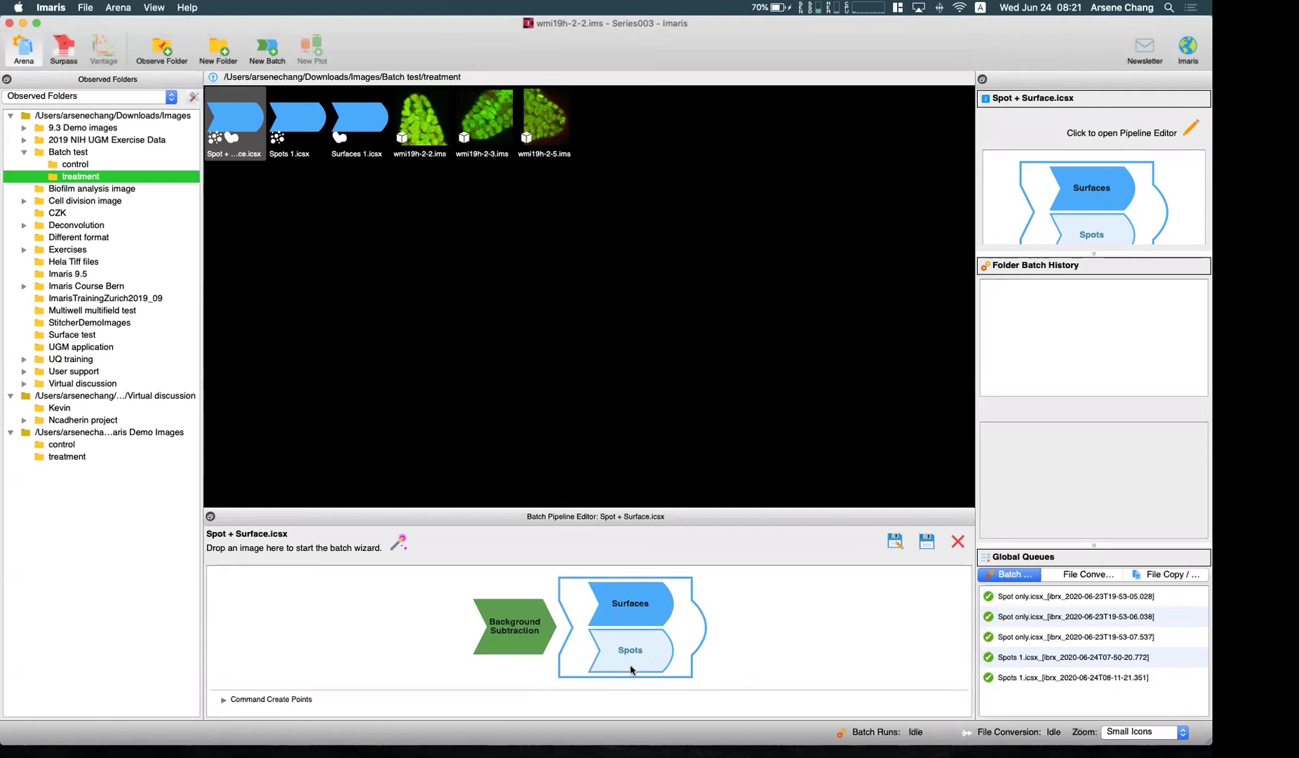
pyautogui.click(927, 542)
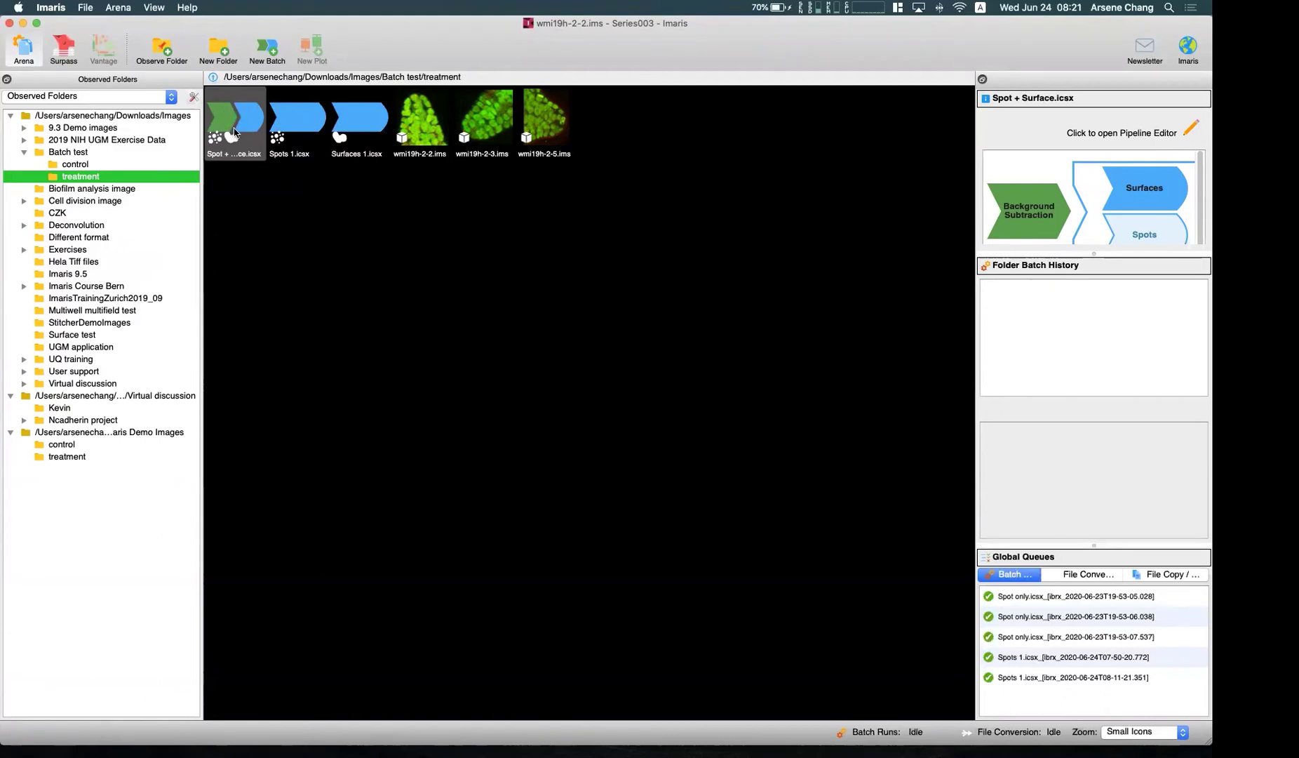
pyautogui.click(235, 132)
pyautogui.click(253, 207)
pyautogui.click(235, 119)
pyautogui.moveTo(1053, 251); pyautogui.dragTo(1055, 286)
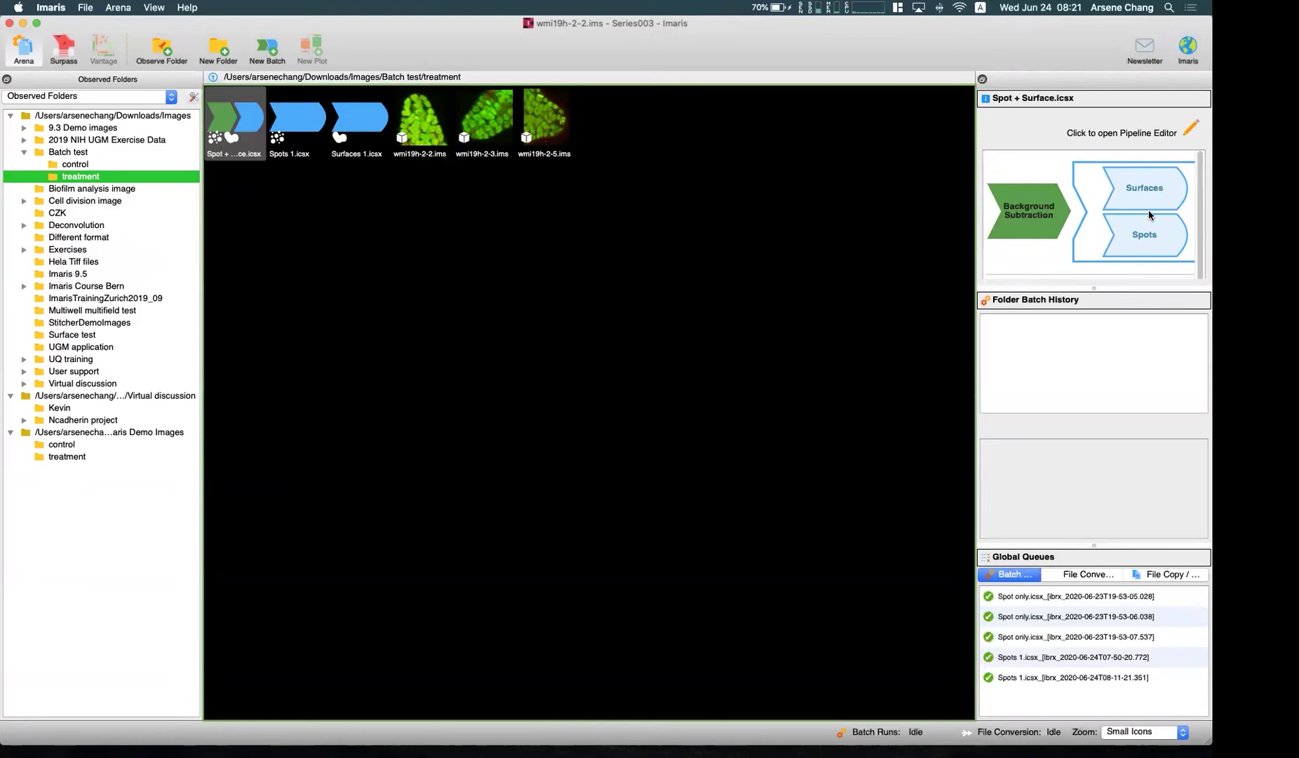
pyautogui.click(383, 258)
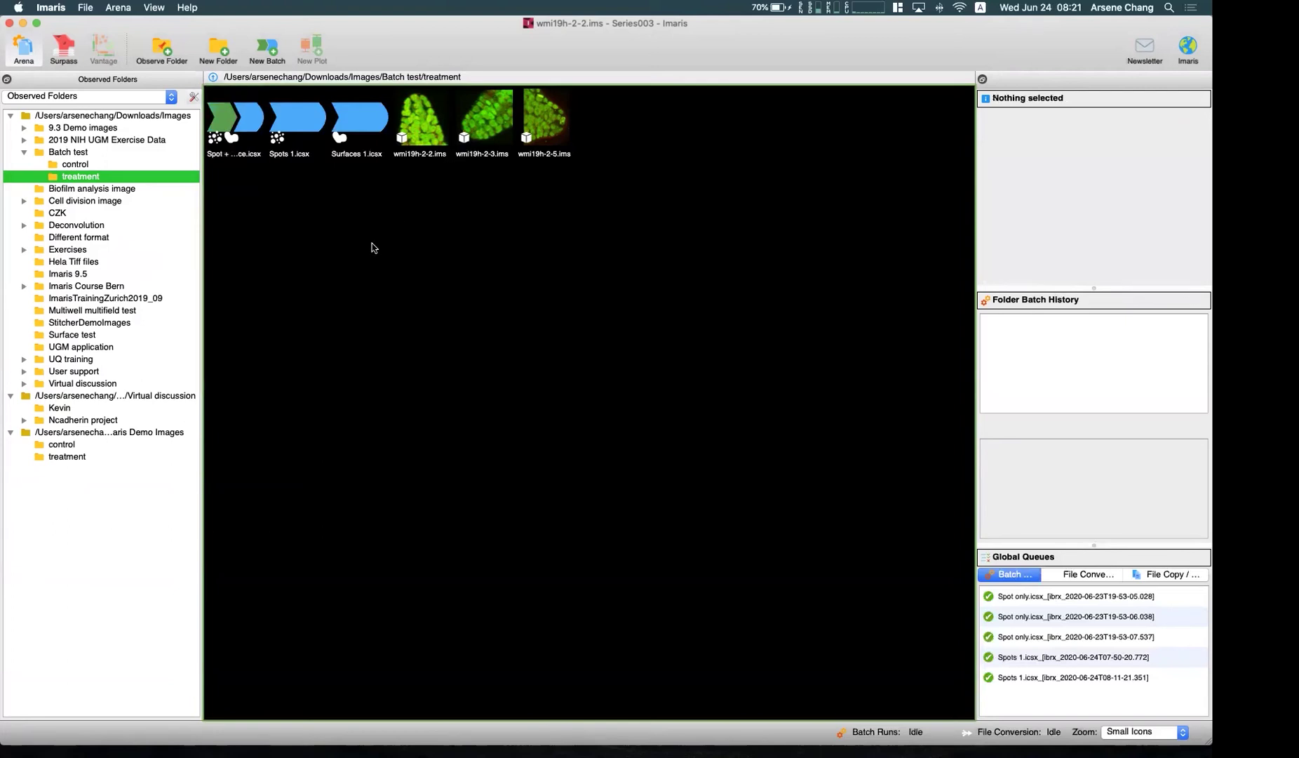
# Copy the Spot + Surface.icsx pipeline from the treatment folder into the parent Batch test folder
pyautogui.rightClick(244, 131)
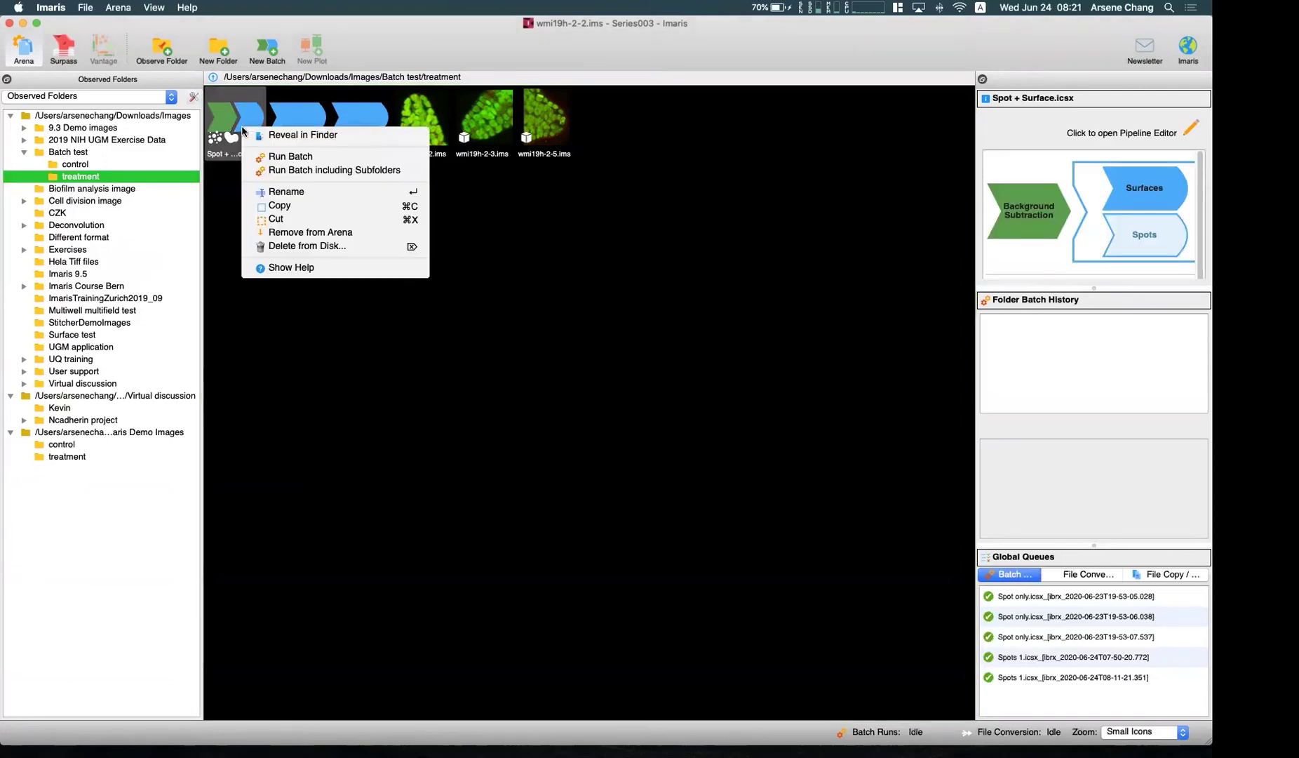
pyautogui.click(325, 157)
pyautogui.rightClick(247, 116)
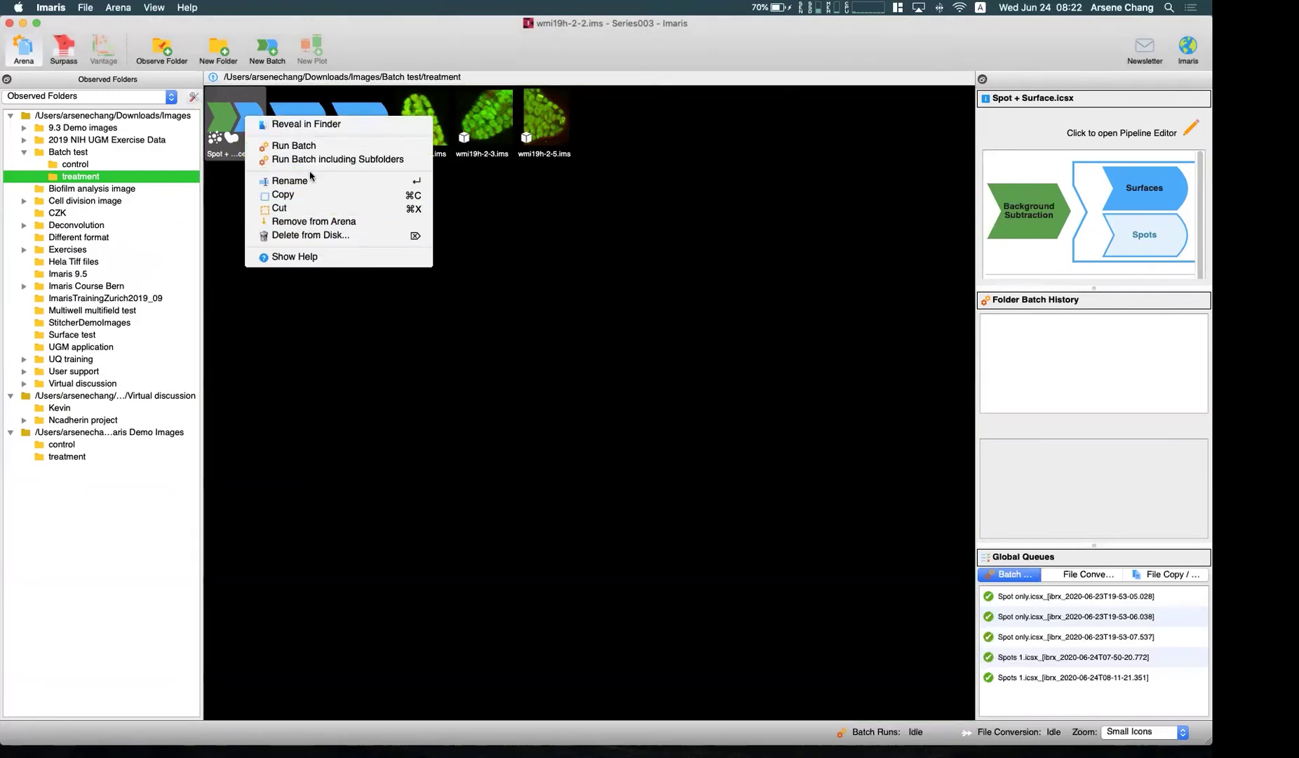
pyautogui.click(151, 215)
pyautogui.click(77, 165)
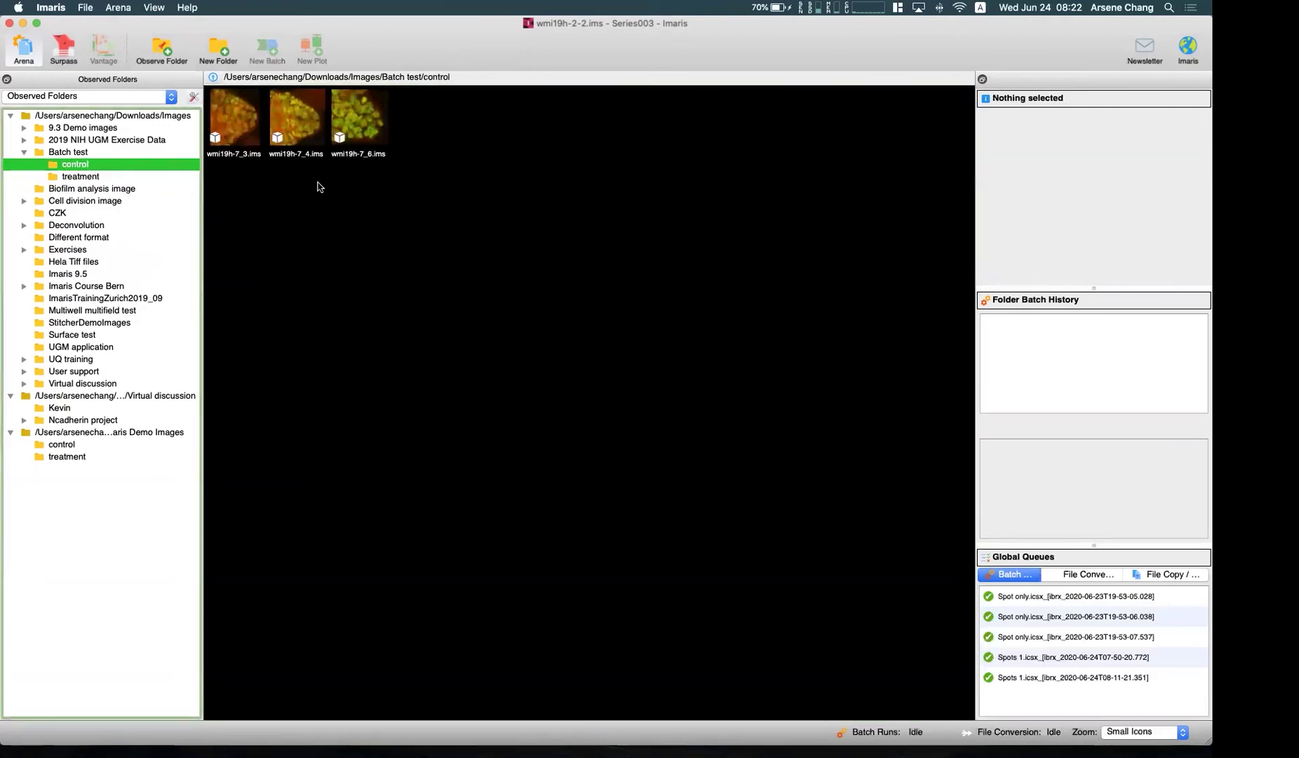
pyautogui.click(70, 152)
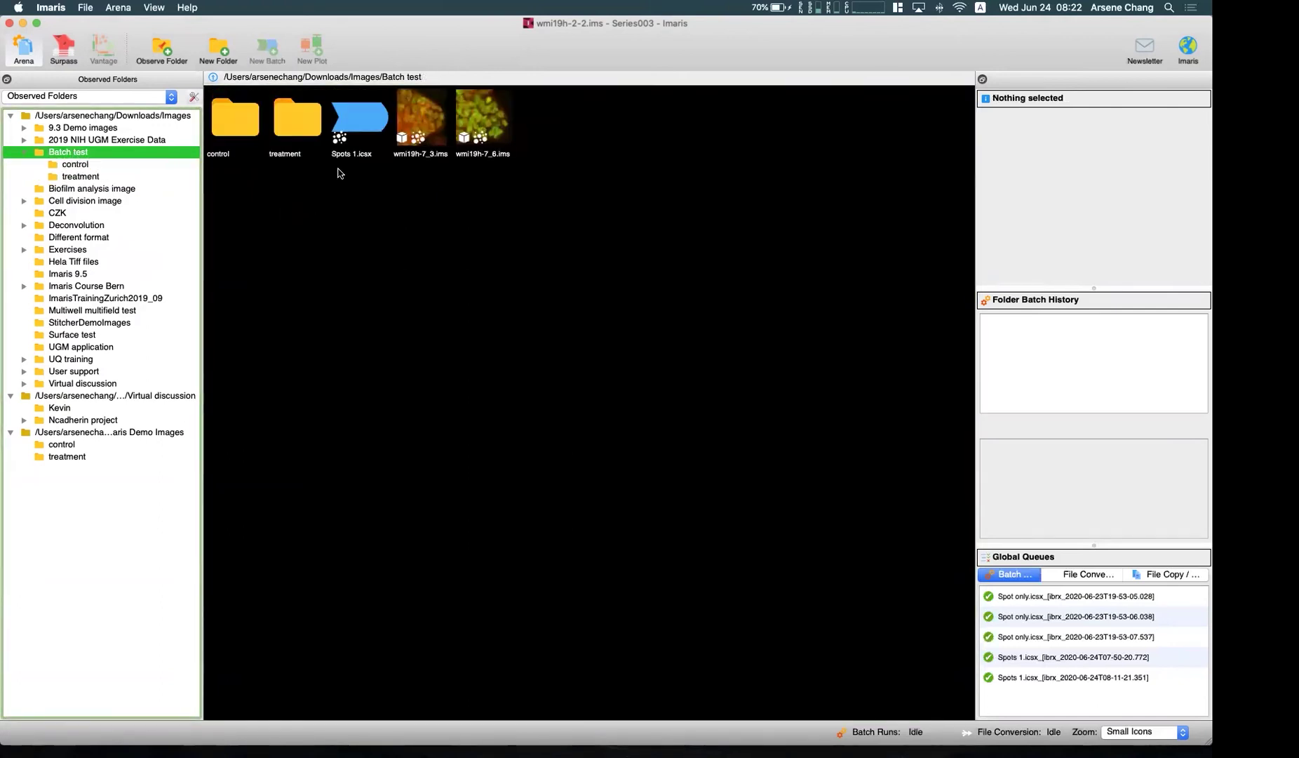
pyautogui.rightClick(332, 204)
pyautogui.click(393, 239)
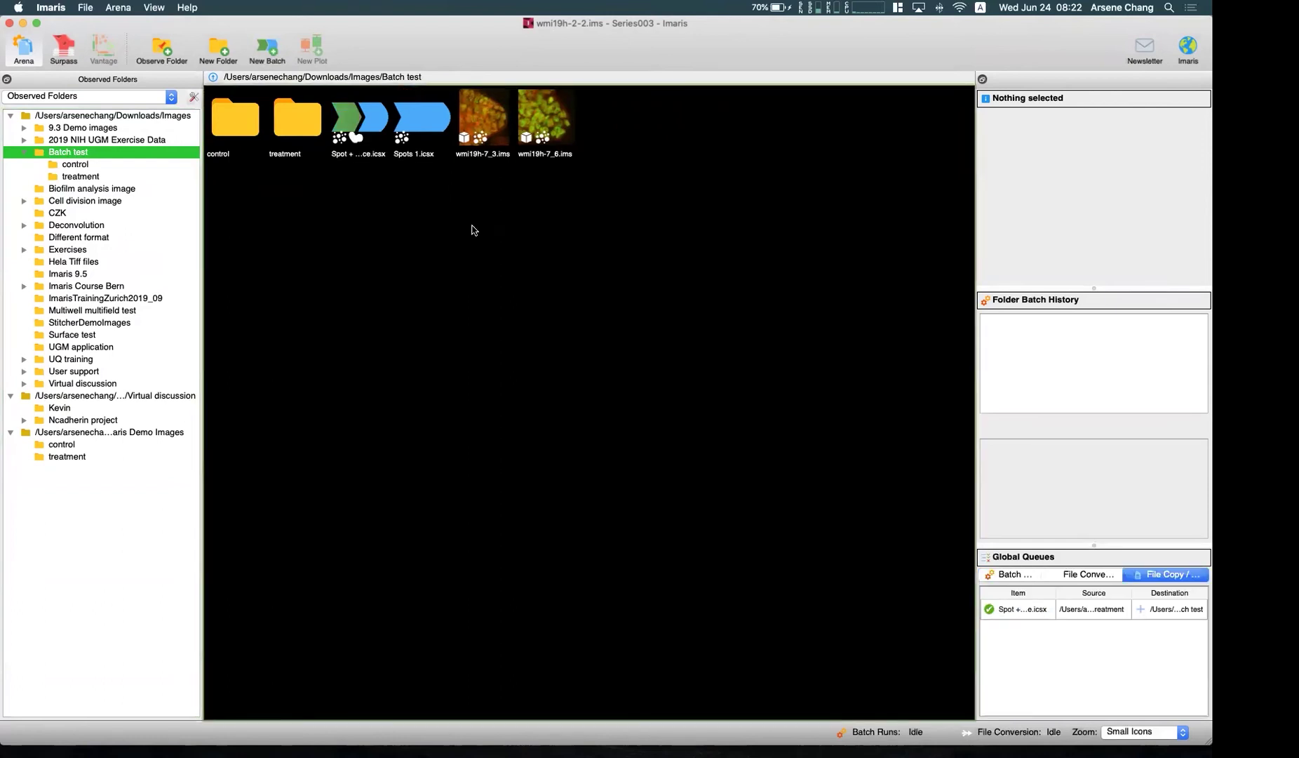
pyautogui.click(357, 133)
pyautogui.click(291, 136)
pyautogui.click(242, 137)
pyautogui.click(291, 136)
pyautogui.click(246, 131)
pyautogui.click(298, 131)
# Remove the images wmi19h-7_3.ims and wmi19h-7_6.ims in the Batch test folder from the Arena
pyautogui.click(478, 121)
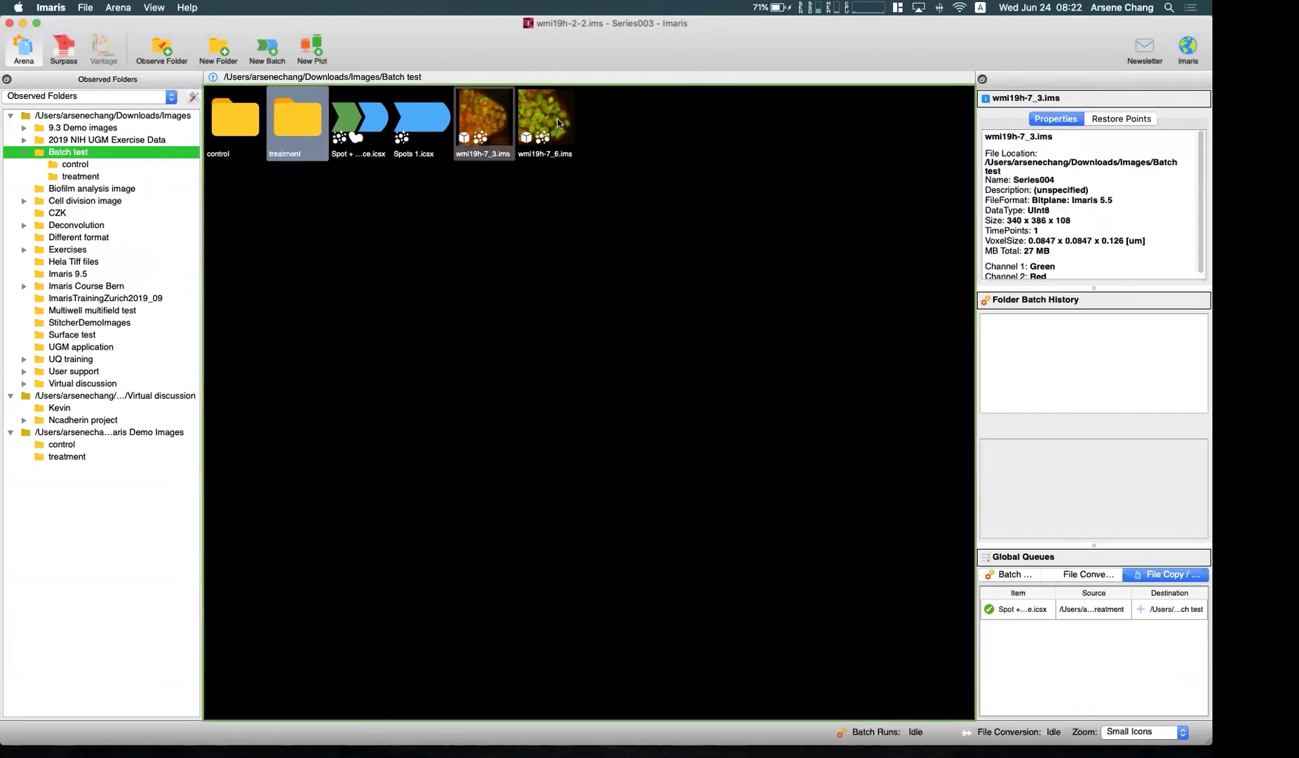
pyautogui.rightClick(557, 120)
pyautogui.click(541, 200)
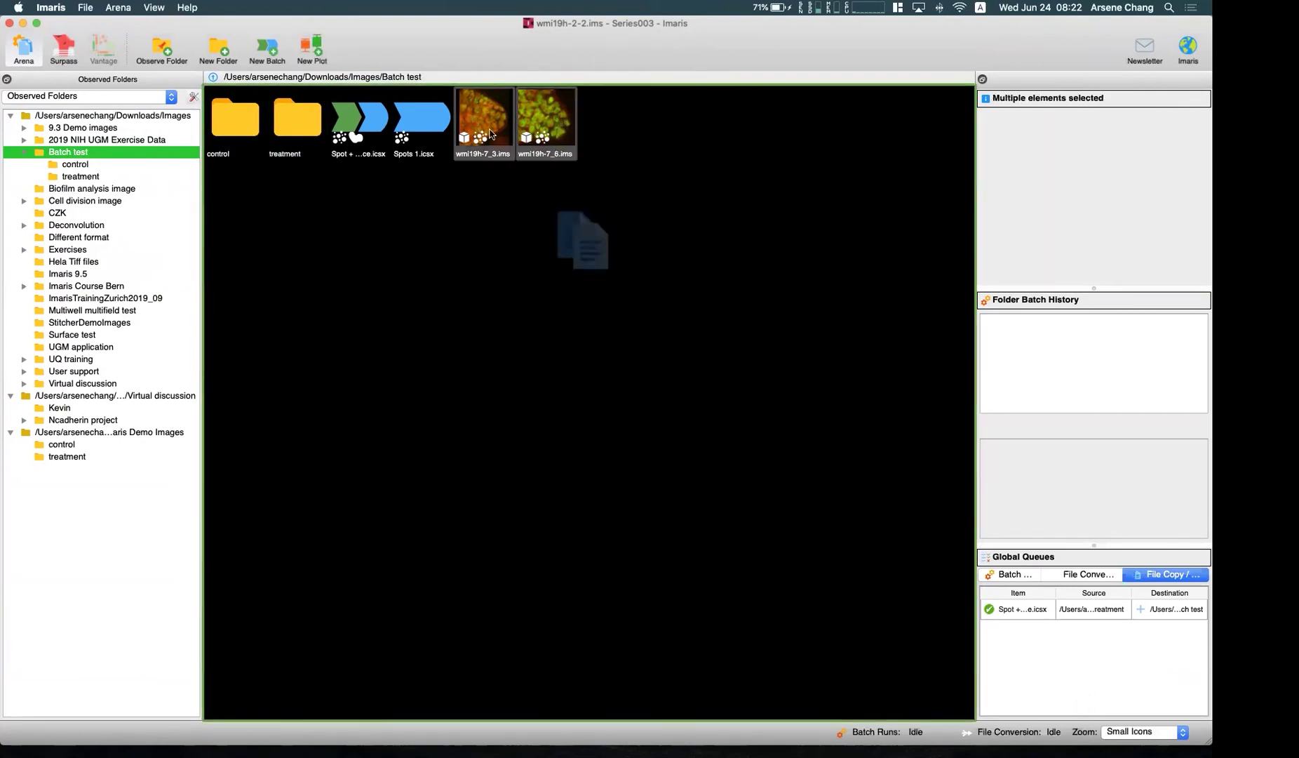
pyautogui.keyDown('shift'); pyautogui.click(541, 130); pyautogui.keyUp('shift')
pyautogui.rightClick(546, 126)
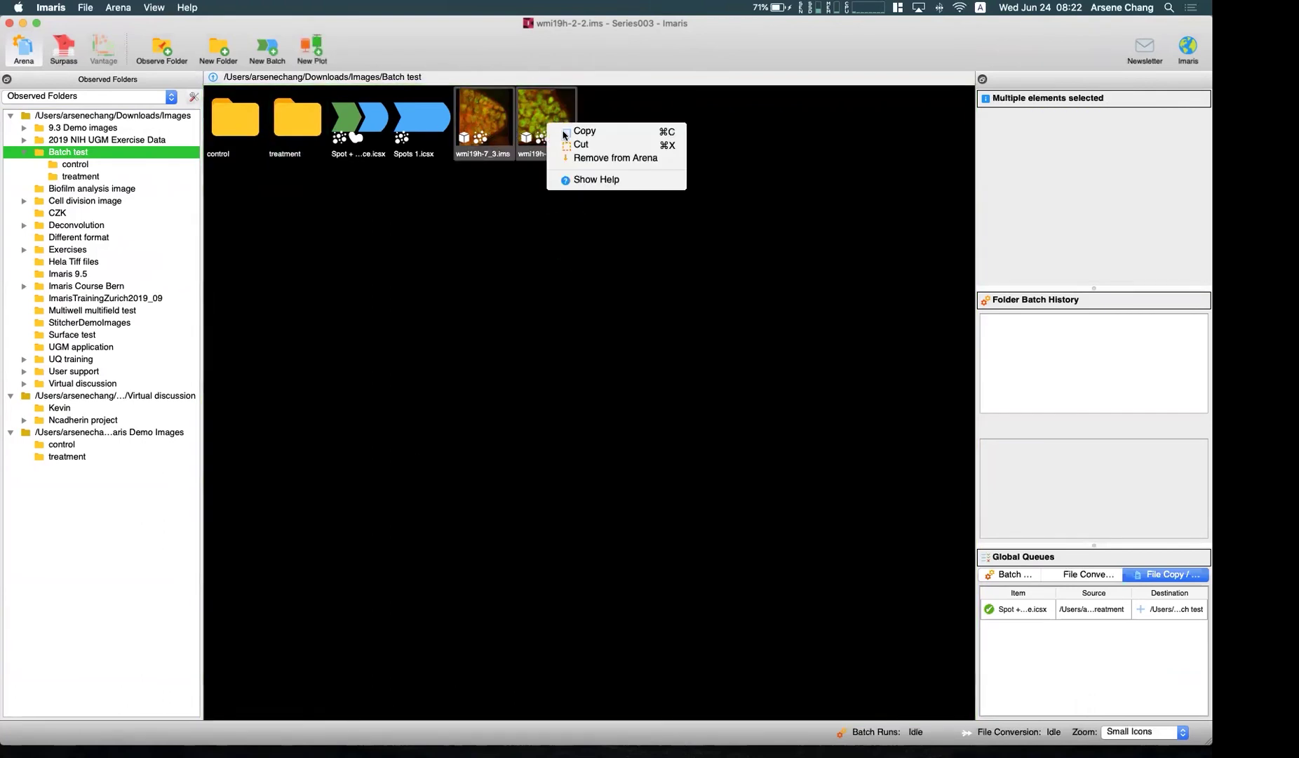
pyautogui.click(608, 158)
# Show the removed items, delete the two removed images from disk and hide removed items again
pyautogui.click(123, 8)
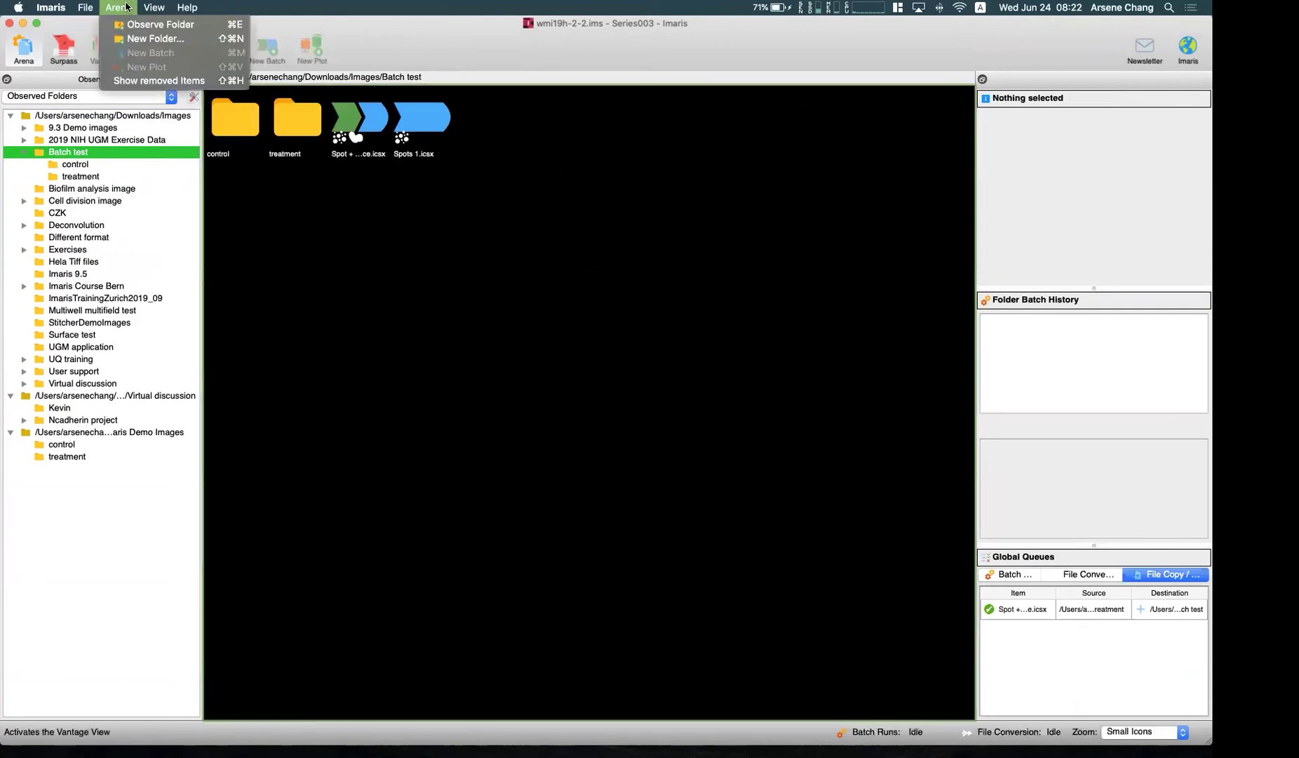
pyautogui.click(140, 80)
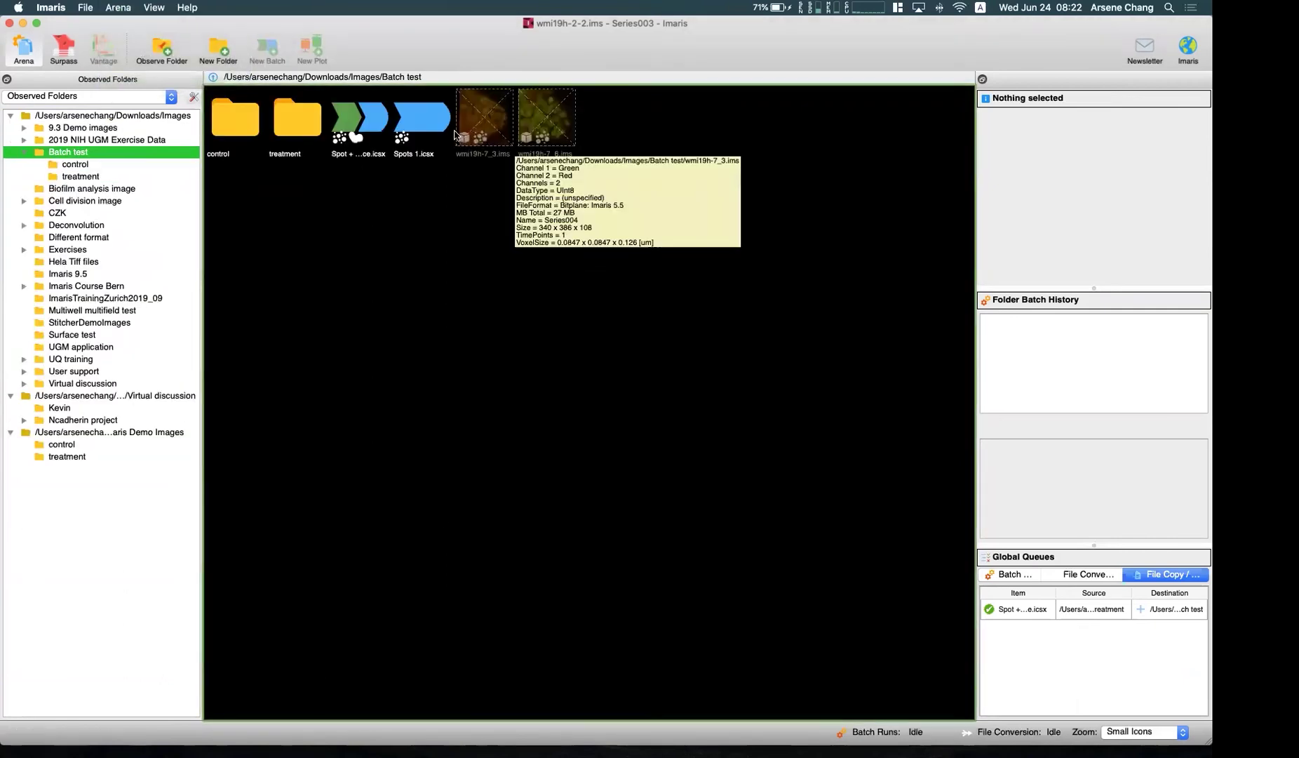
pyautogui.keyDown('shift'); pyautogui.click(561, 127); pyautogui.keyUp('shift')
pyautogui.rightClick(561, 127)
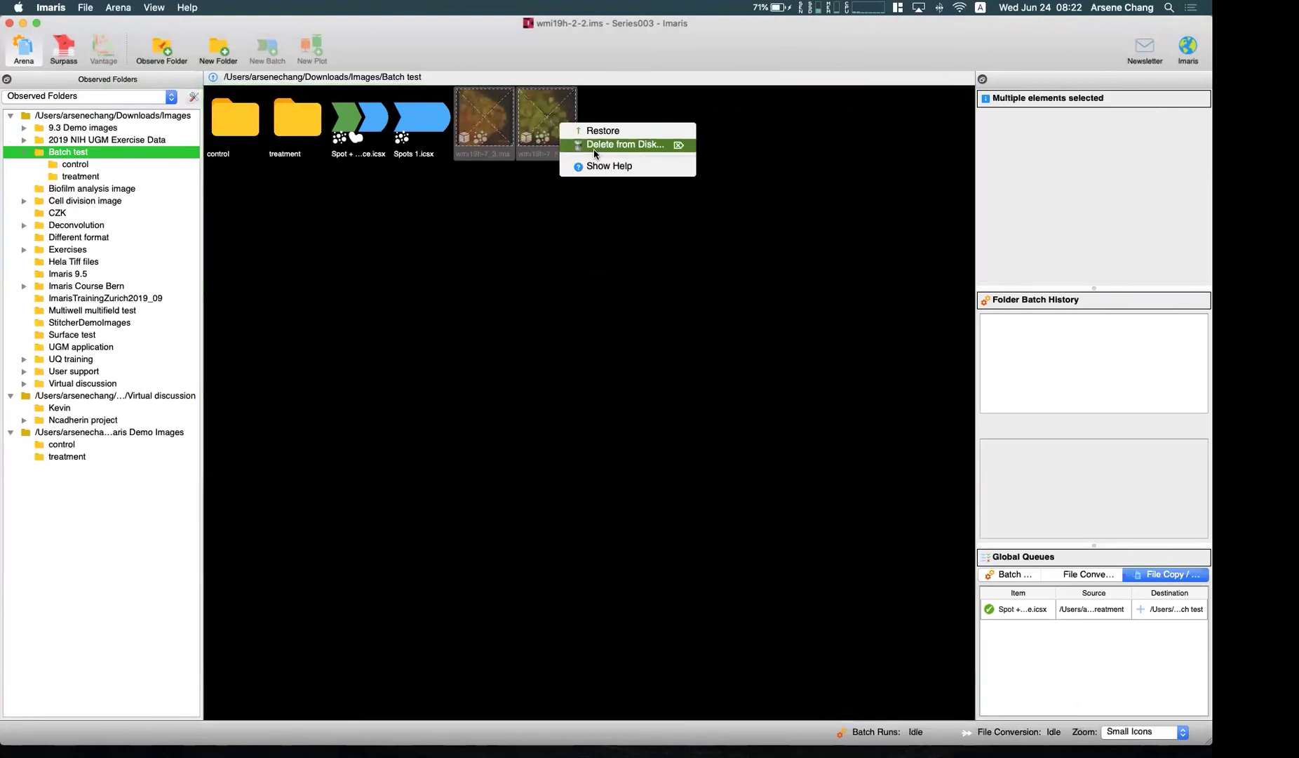
pyautogui.click(595, 146)
pyautogui.click(616, 415)
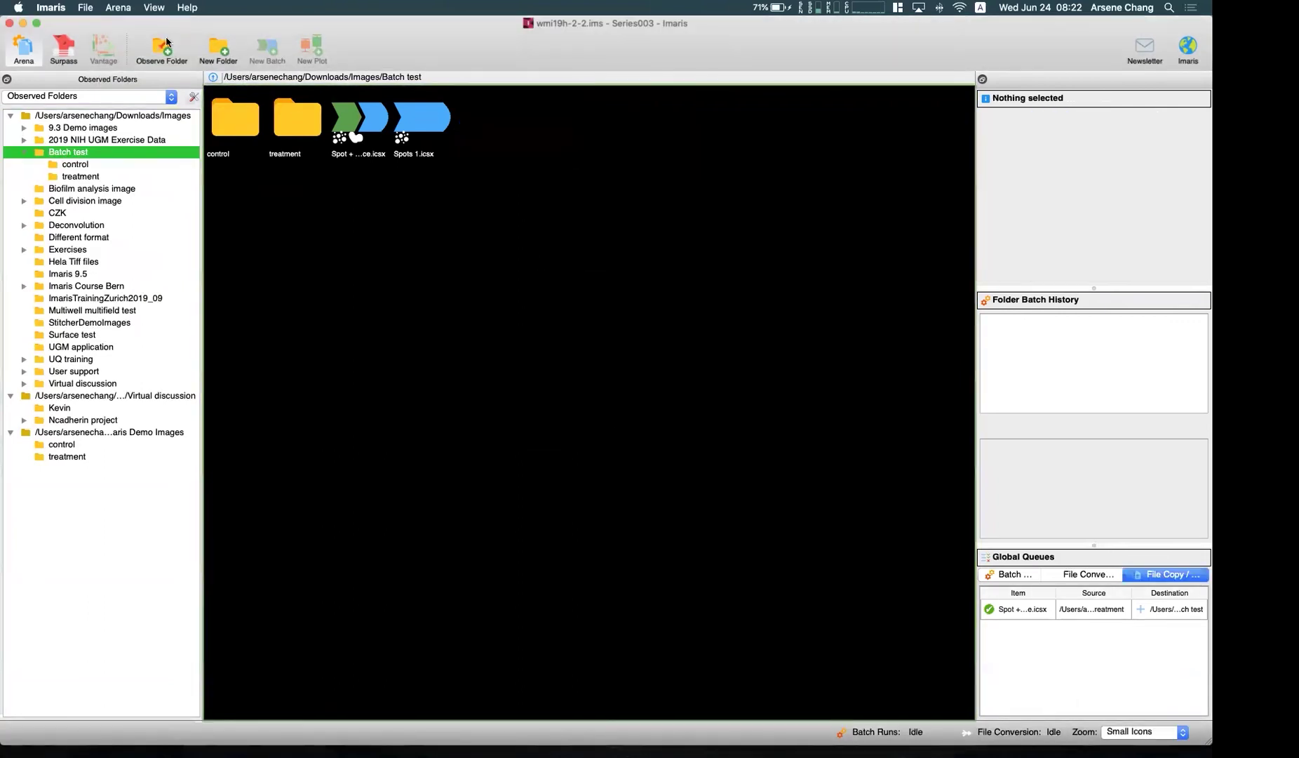
pyautogui.click(118, 8)
pyautogui.click(137, 81)
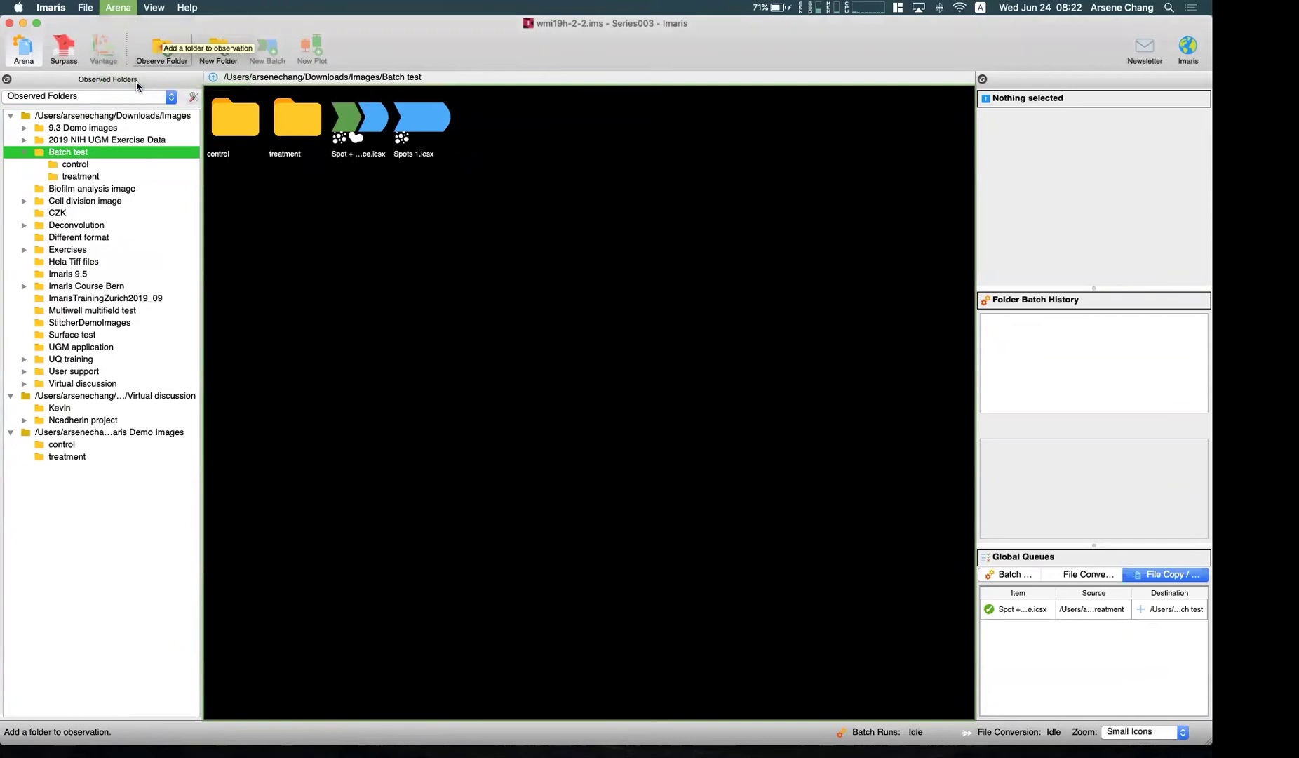
# Run the Spot + Surface.icsx batch in the Batch test folder including its subfolders
pyautogui.click(306, 122)
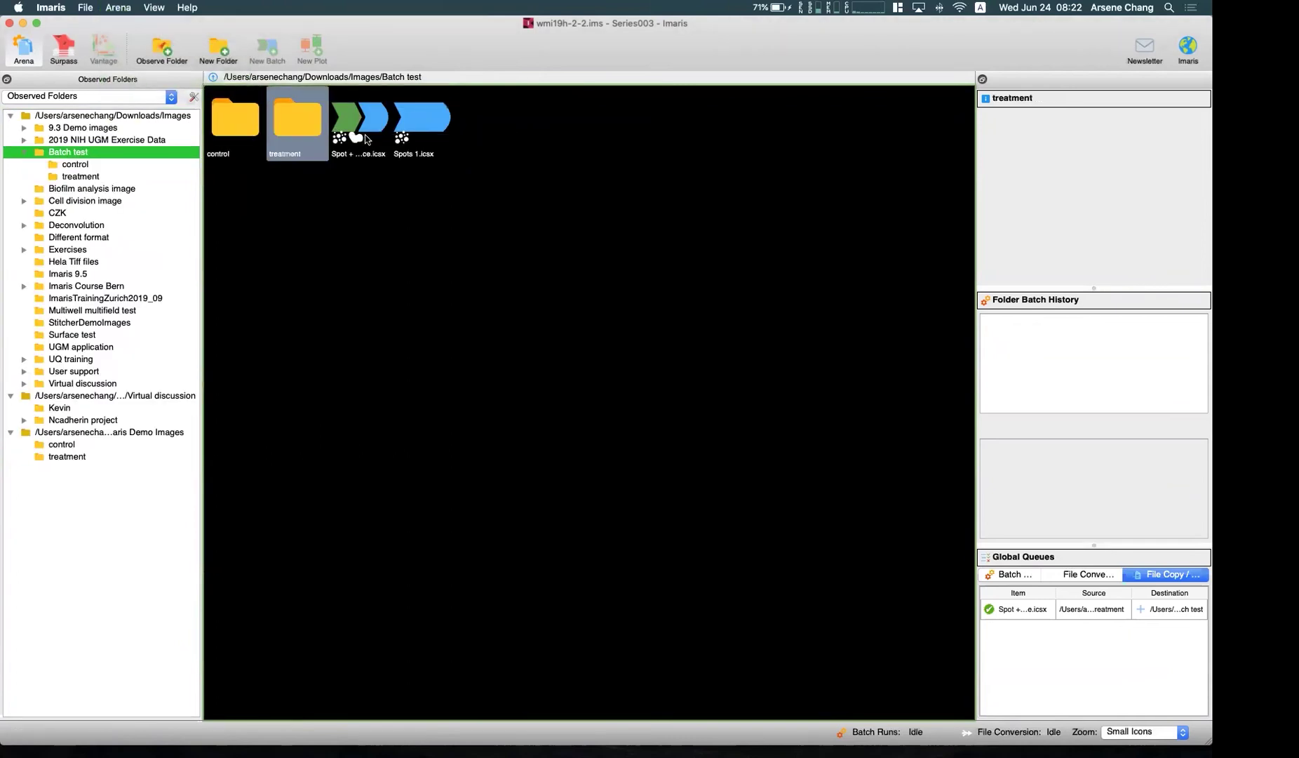
pyautogui.rightClick(340, 146)
pyautogui.click(340, 146)
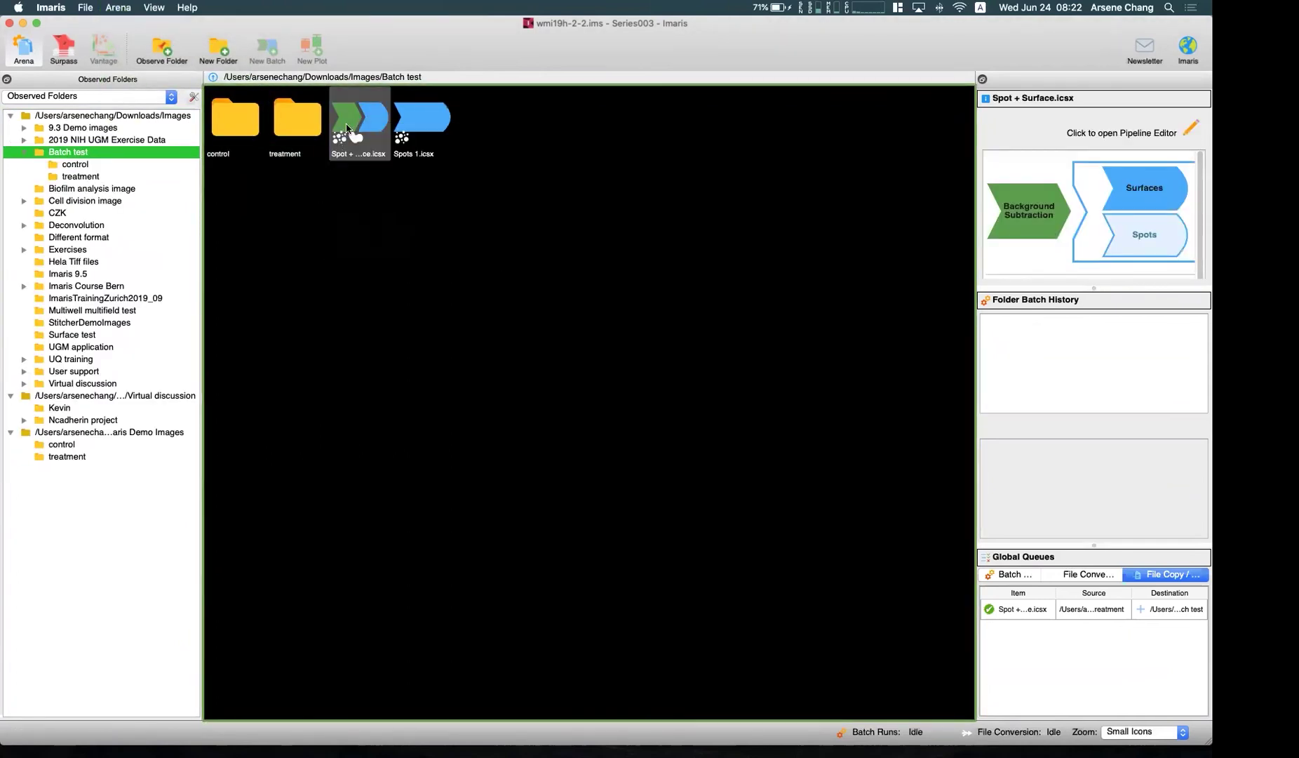
pyautogui.click(354, 116)
pyautogui.rightClick(356, 117)
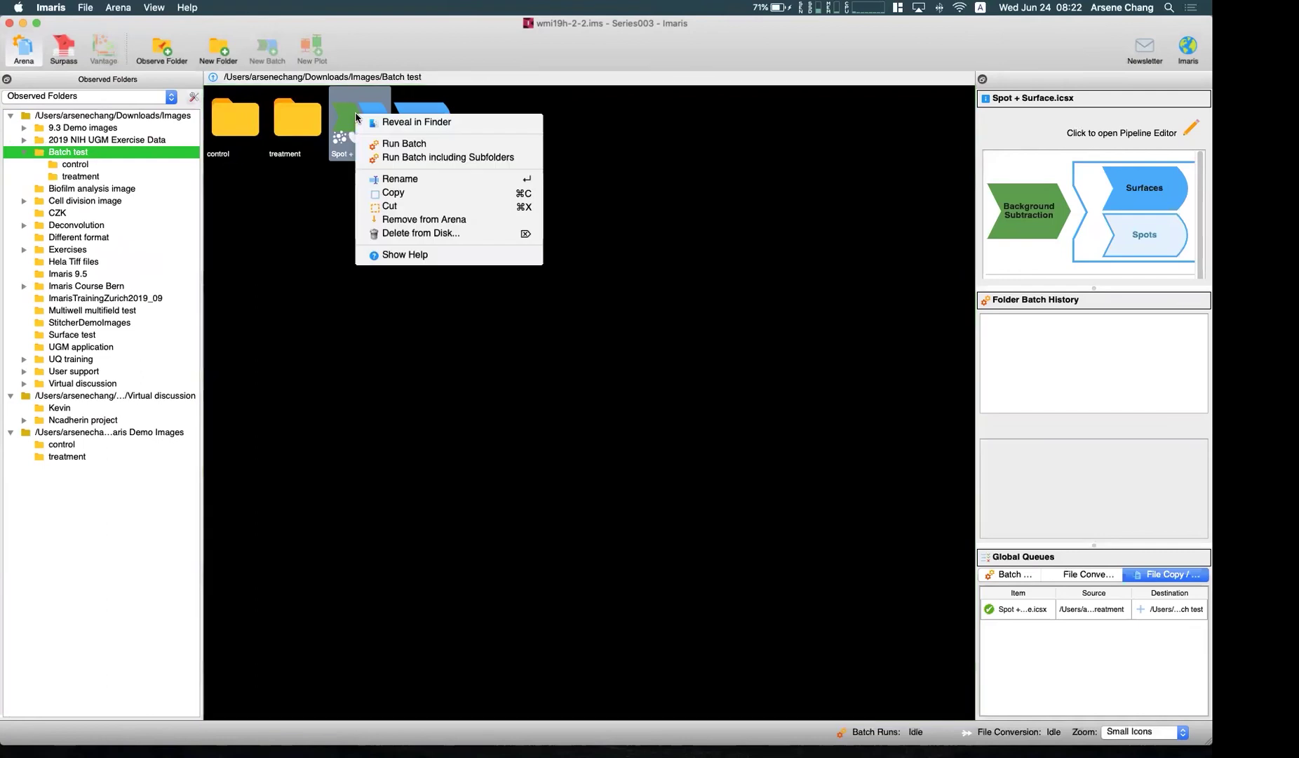
pyautogui.click(411, 158)
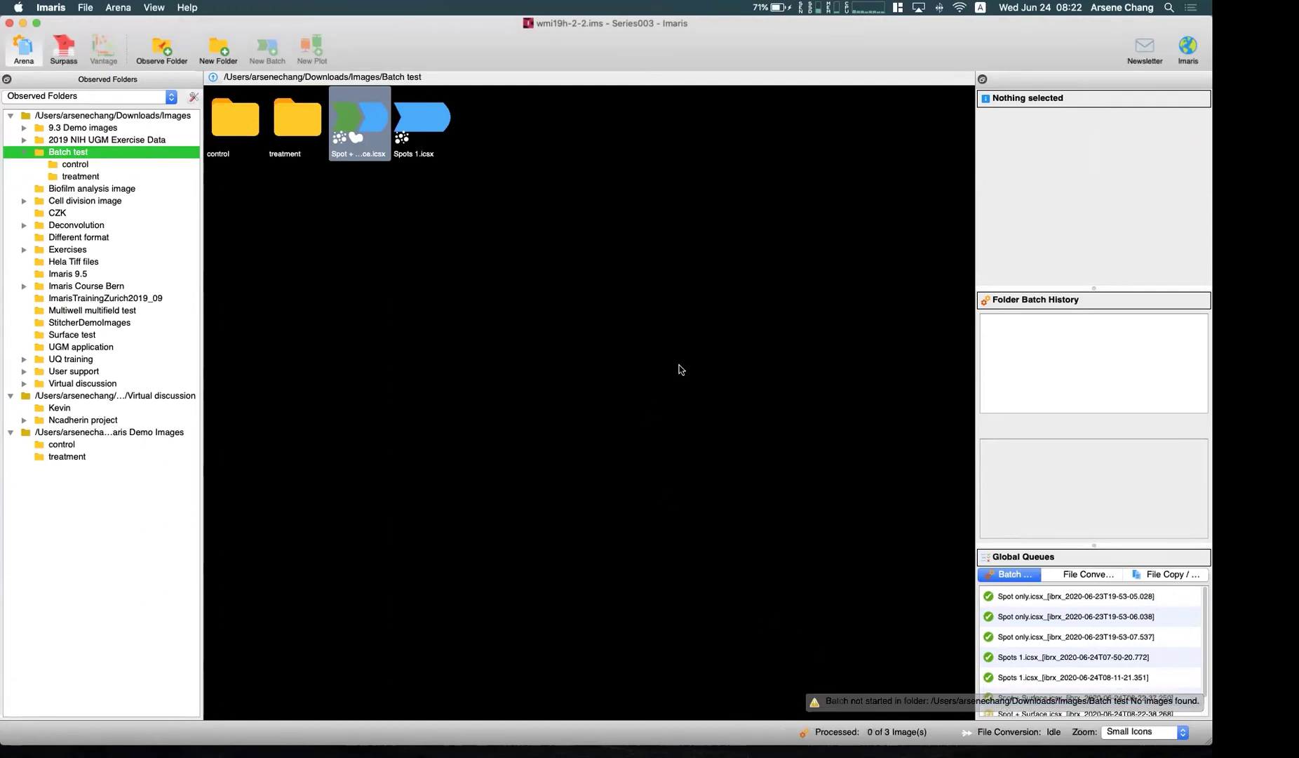
# Check the batch progress and the processed images in the treatment and control folders, and select the control folder within Batch test
pyautogui.scroll(-1, 1063, 607)
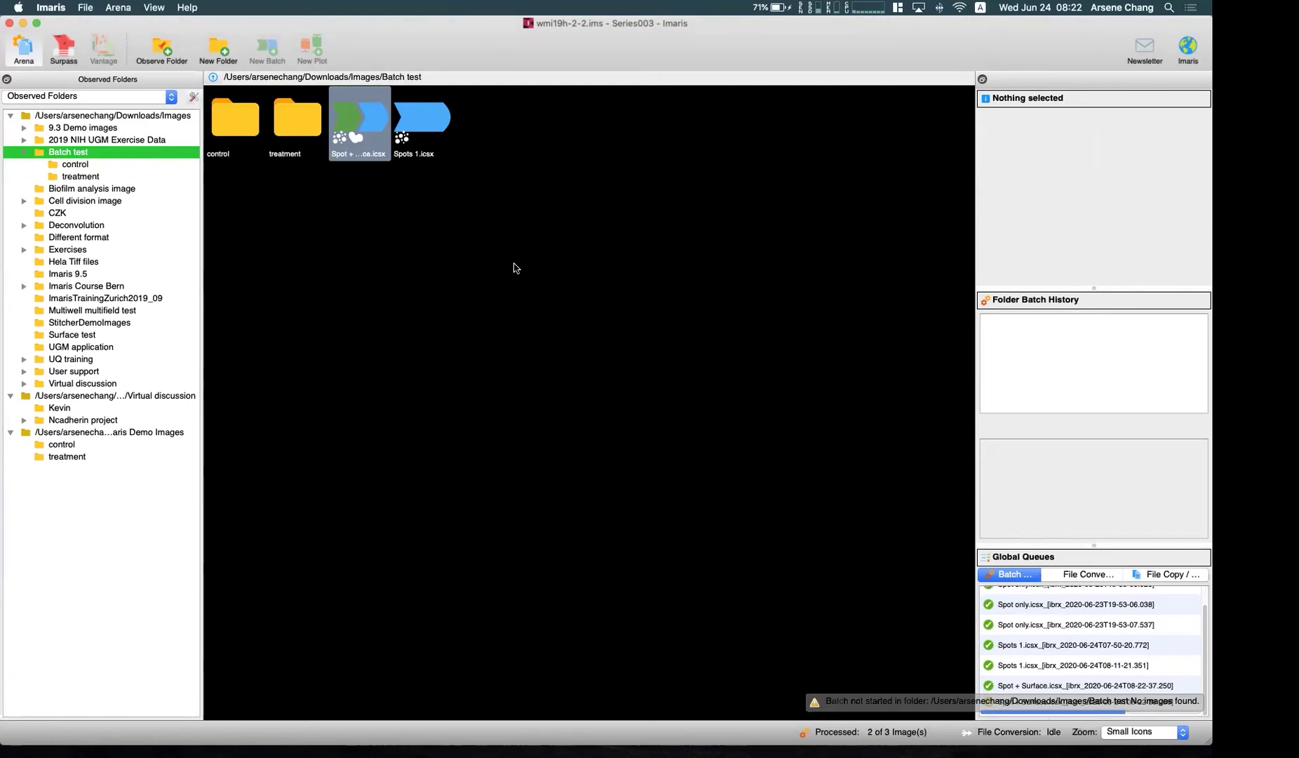
pyautogui.doubleClick(301, 130)
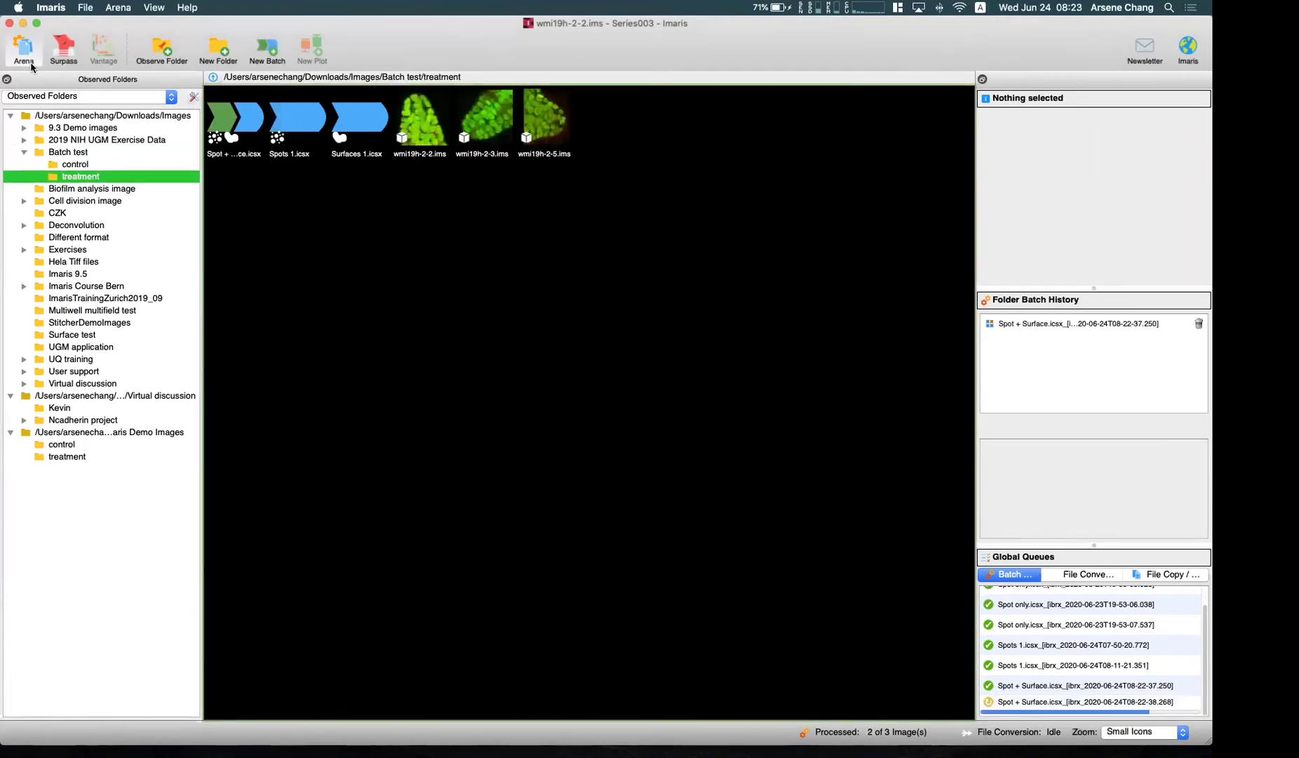
pyautogui.click(63, 154)
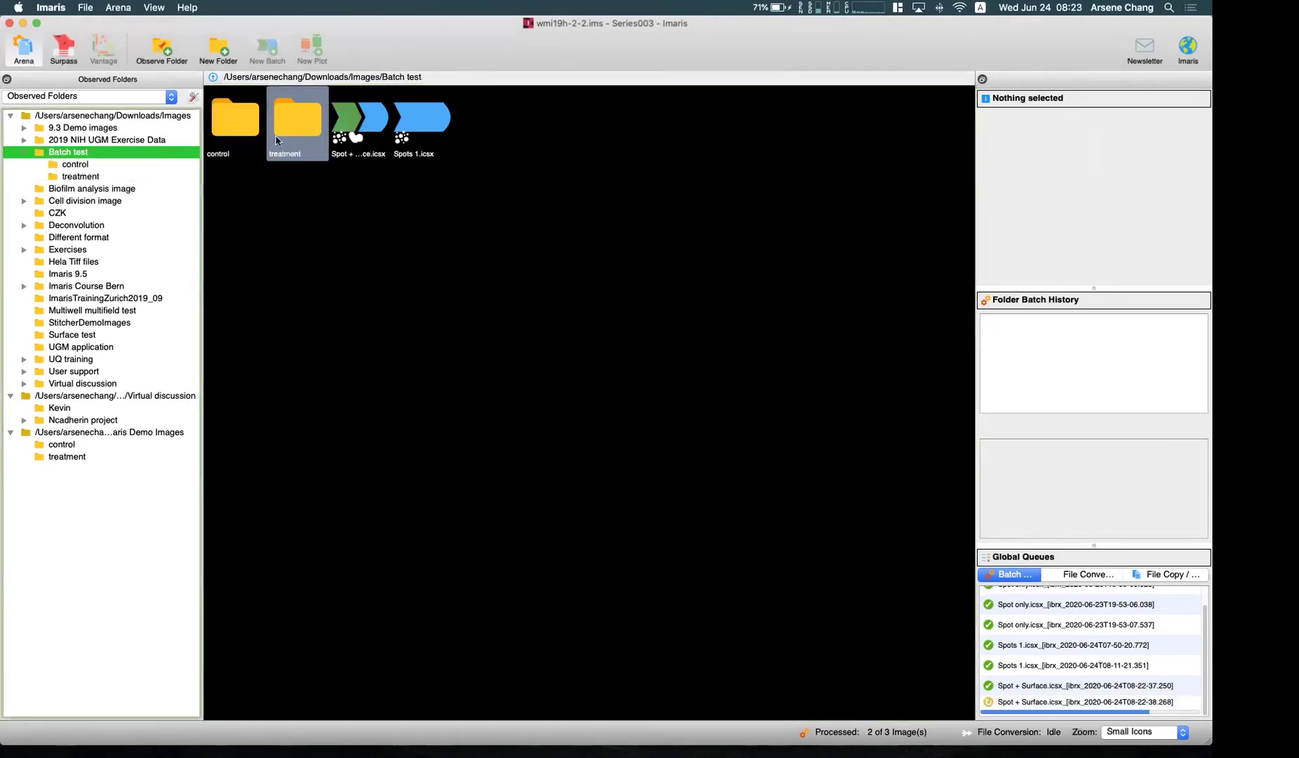
pyautogui.doubleClick(238, 118)
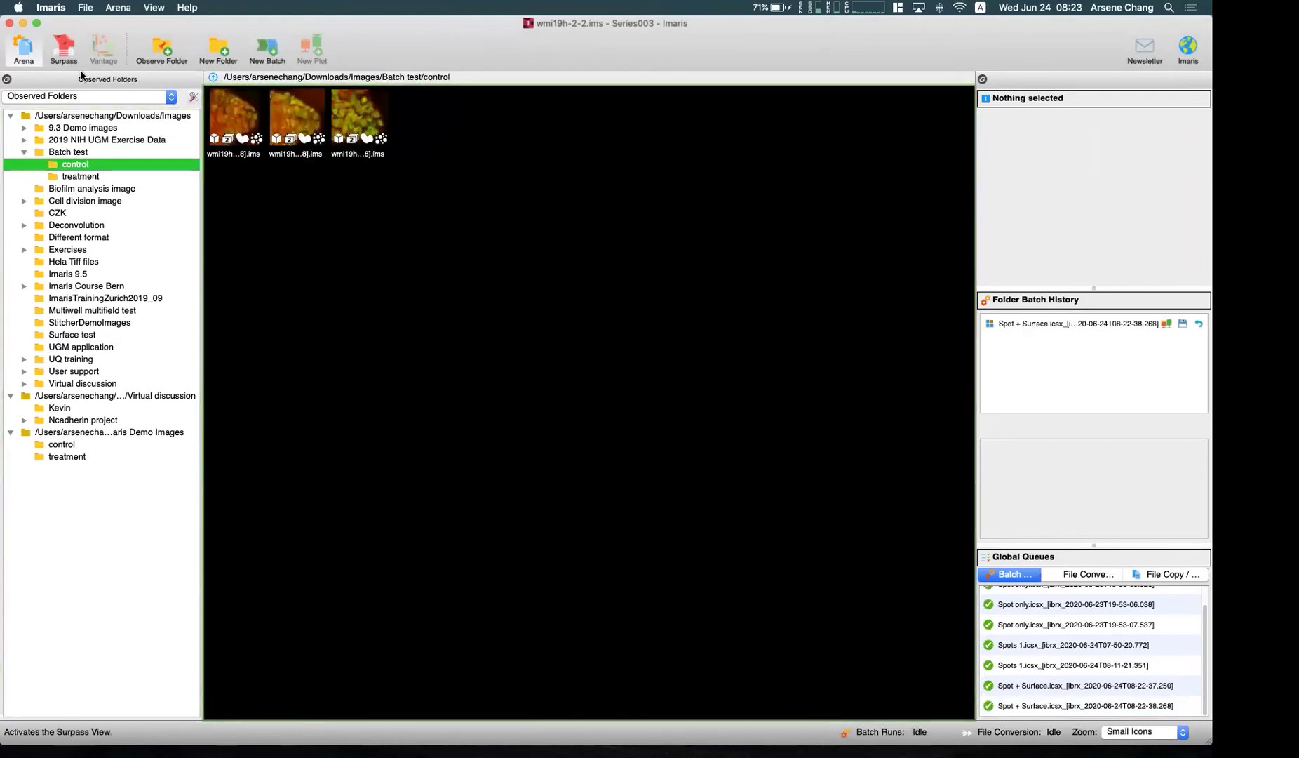
pyautogui.click(77, 152)
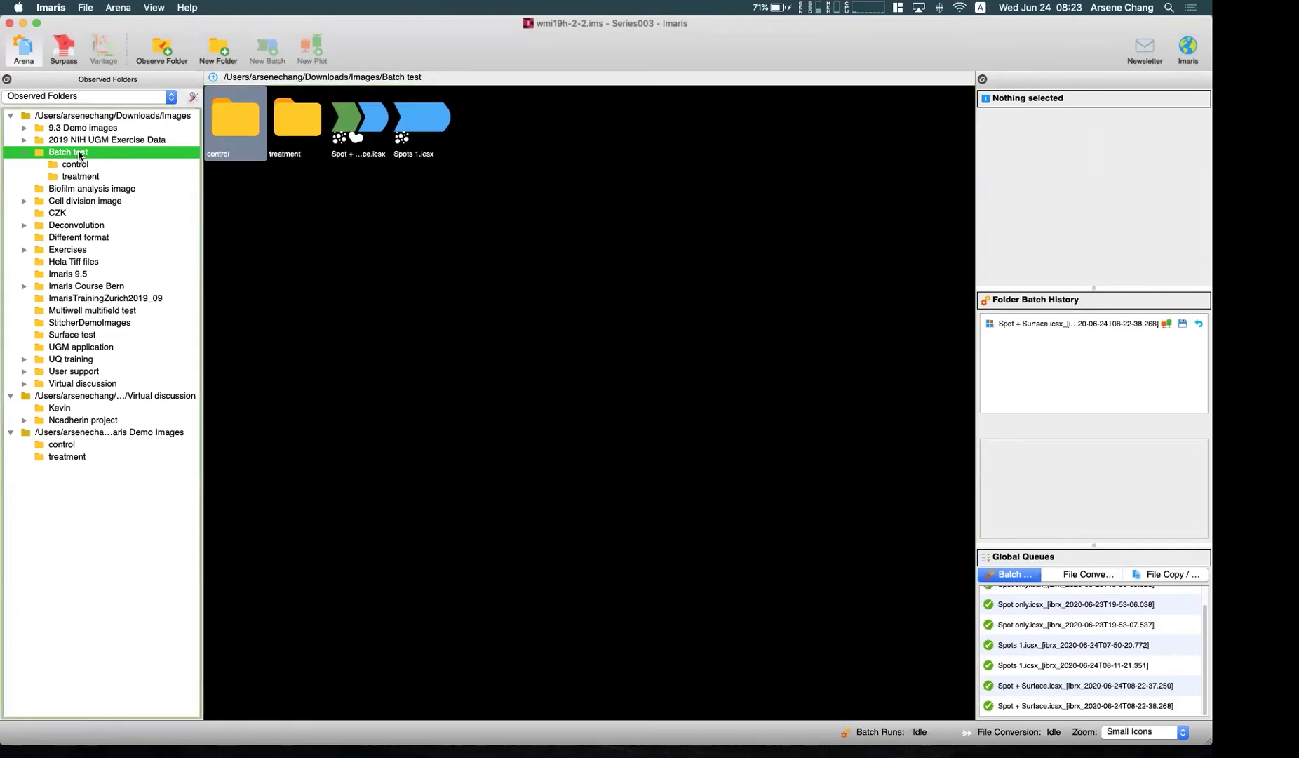
pyautogui.doubleClick(293, 136)
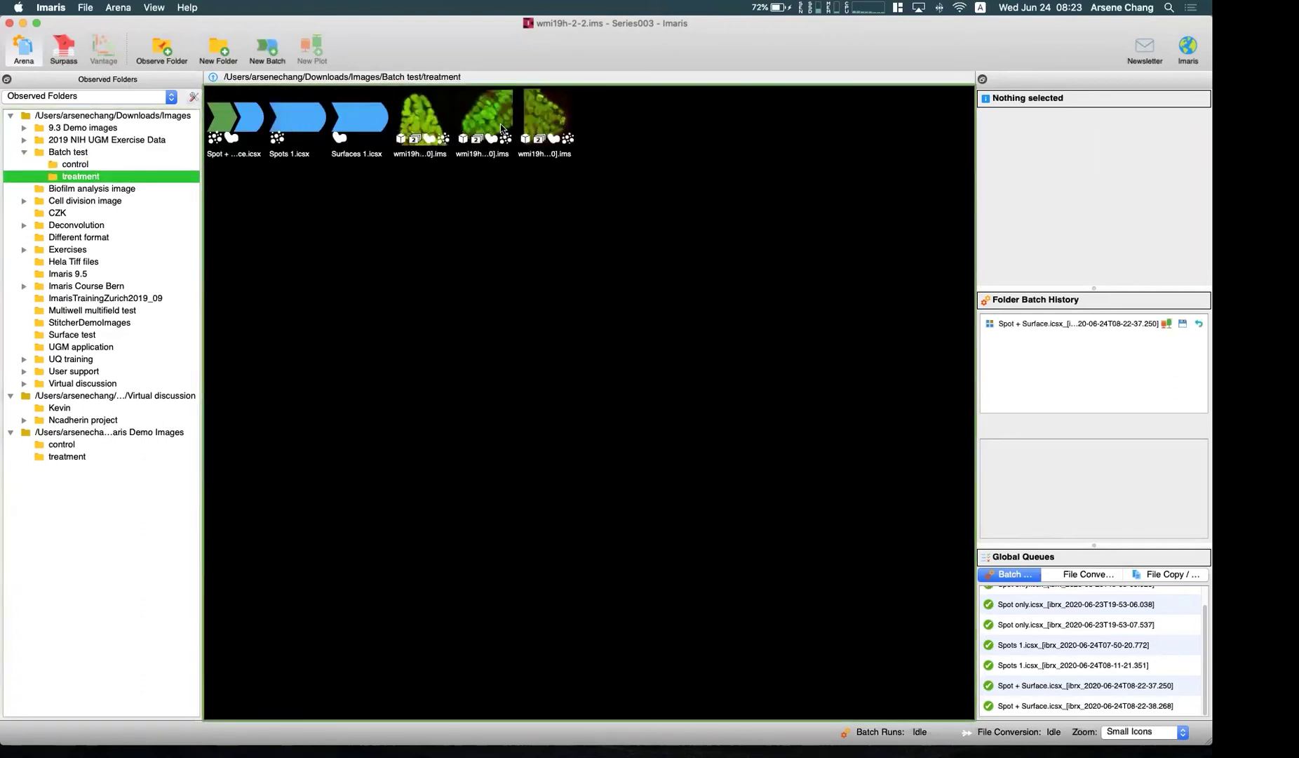
pyautogui.click(57, 153)
pyautogui.click(231, 132)
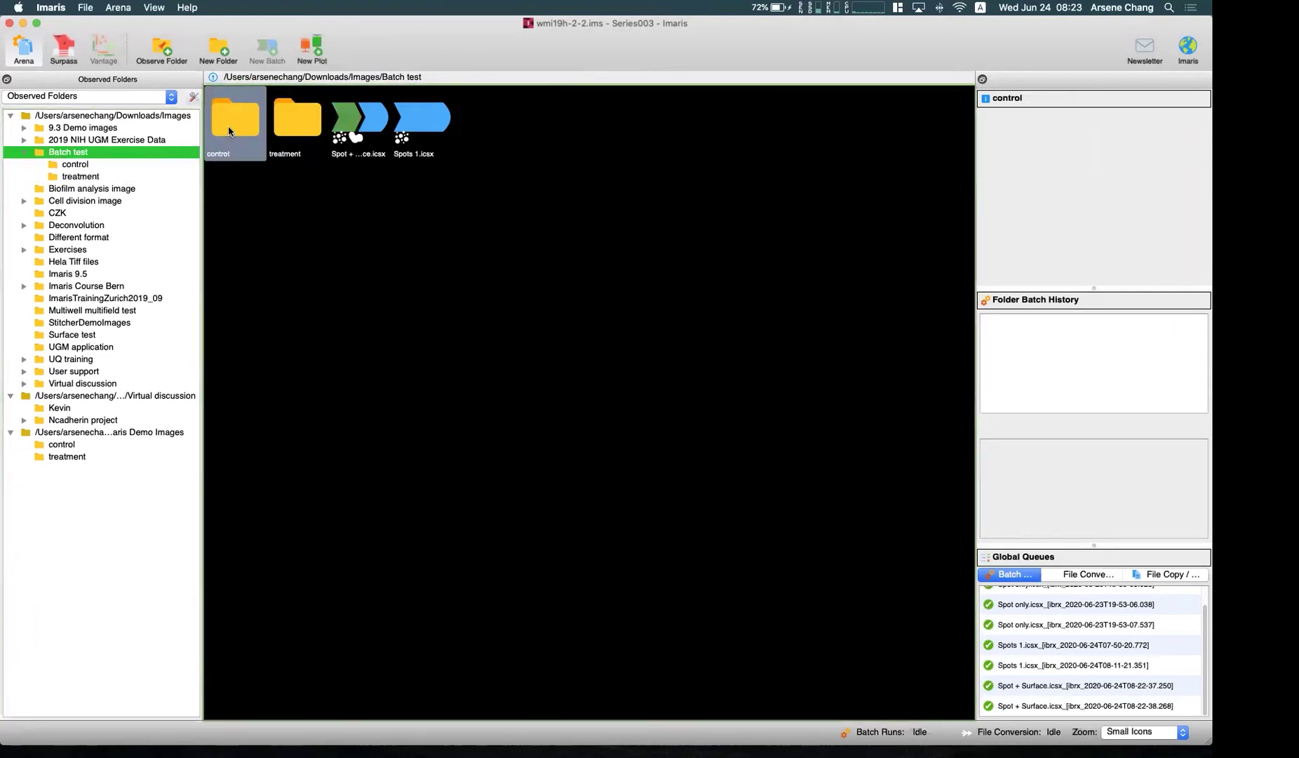
# Open the control folder in Batch test, create a Vantage plot from its Spot + Surface.icsx batch run, and return to the Arena
pyautogui.doubleClick(230, 132)
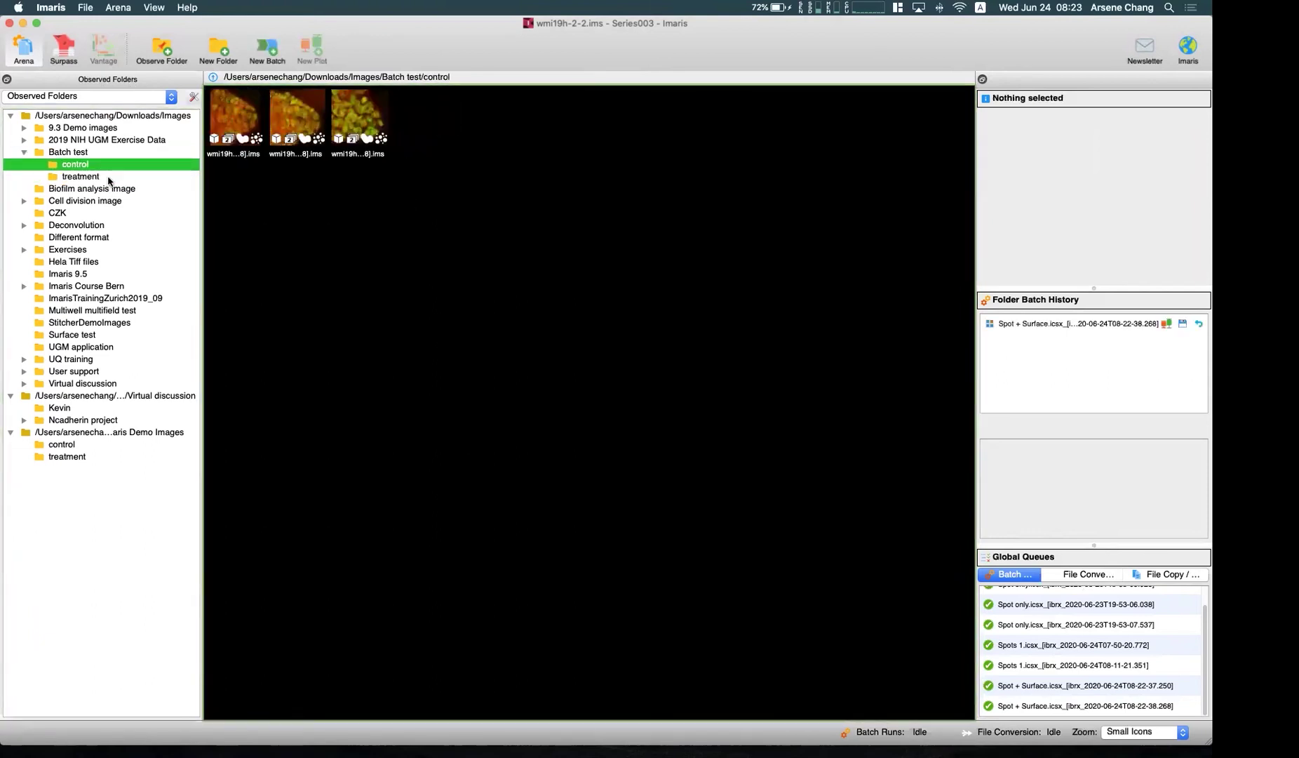
pyautogui.click(81, 155)
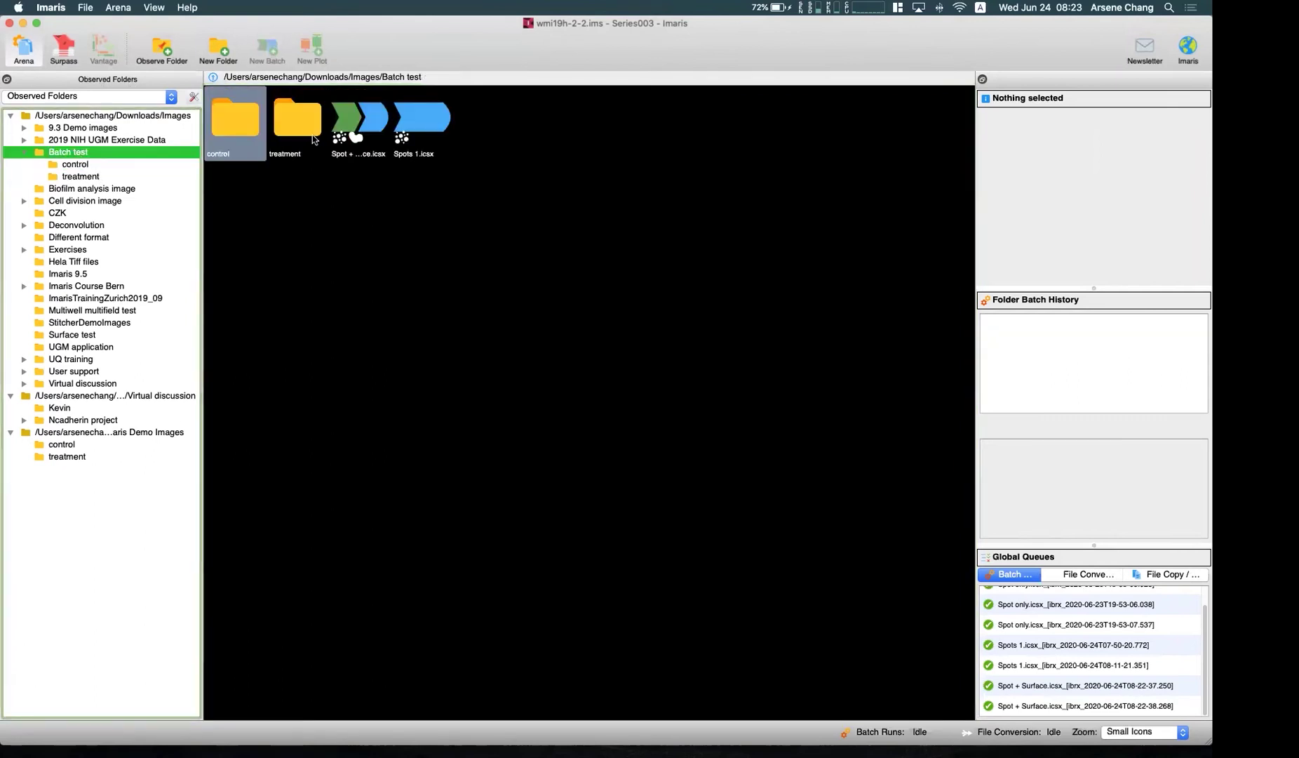
pyautogui.doubleClick(239, 126)
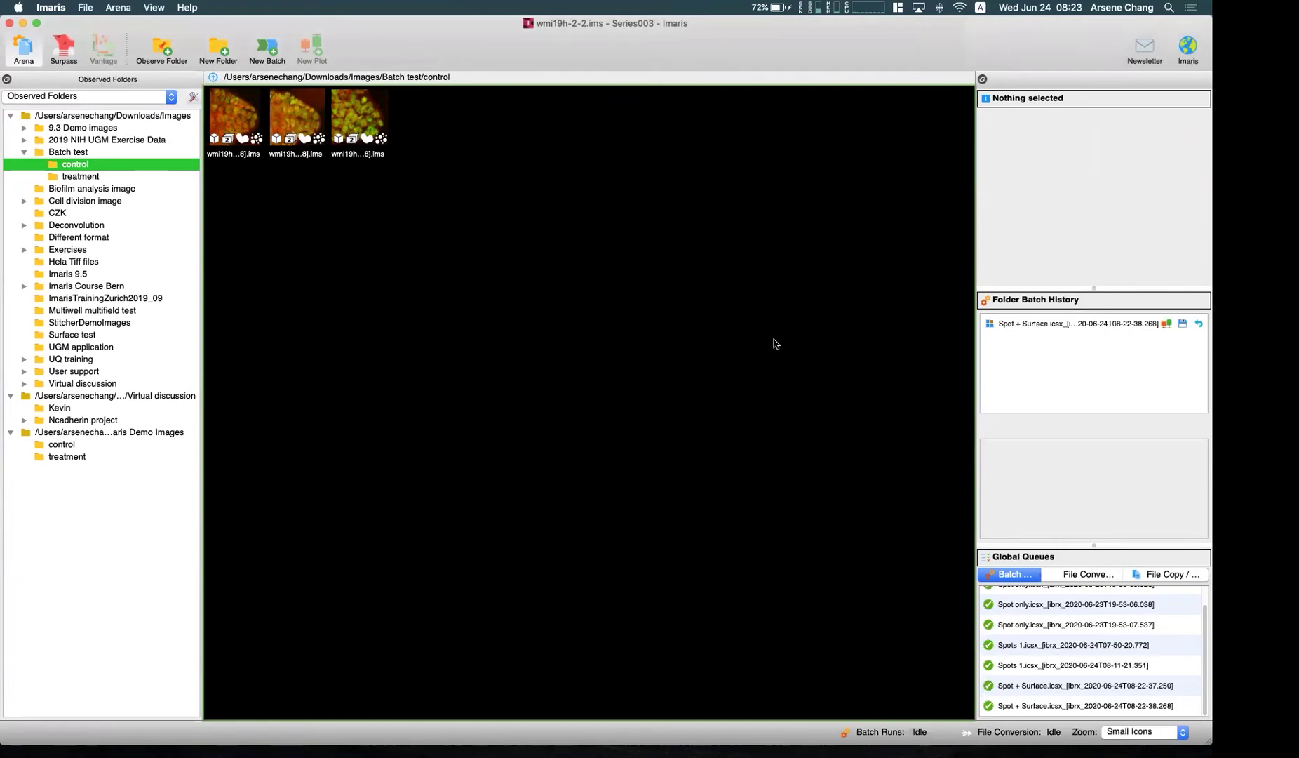
pyautogui.click(1196, 326)
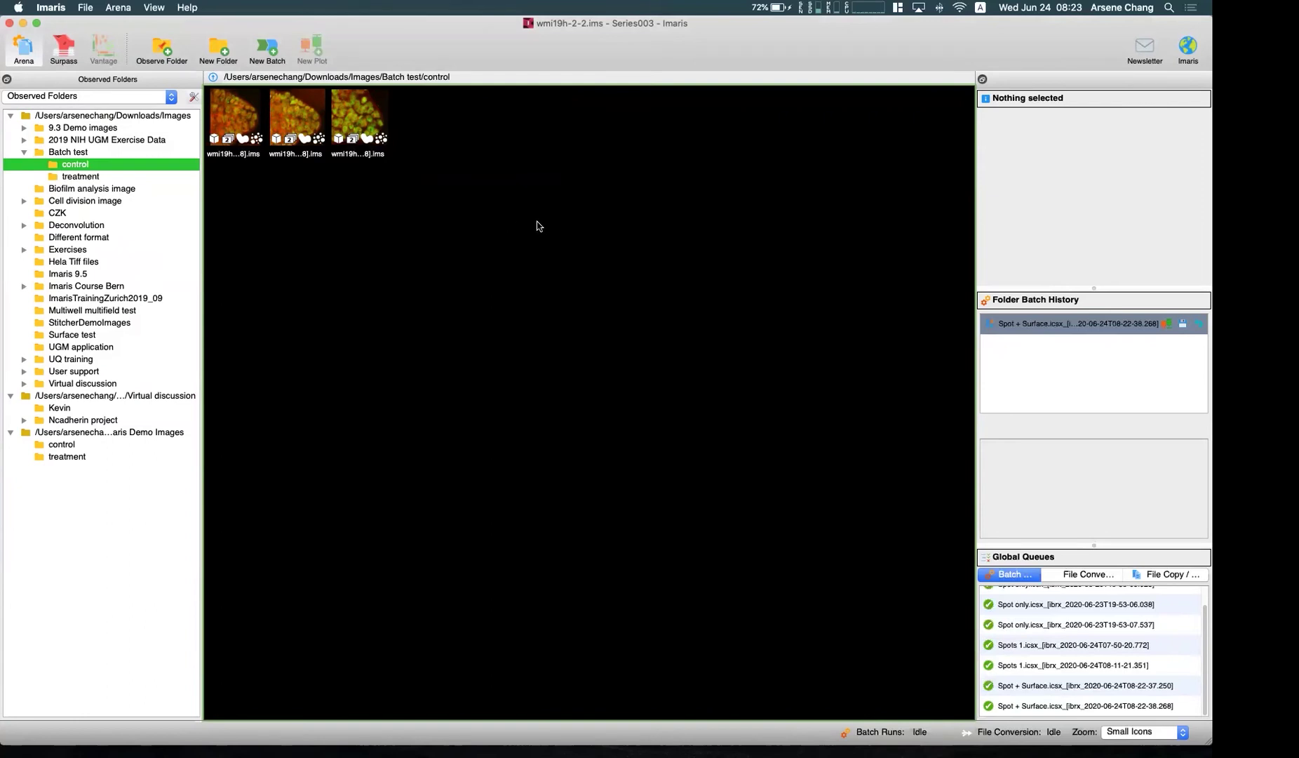
pyautogui.click(1167, 324)
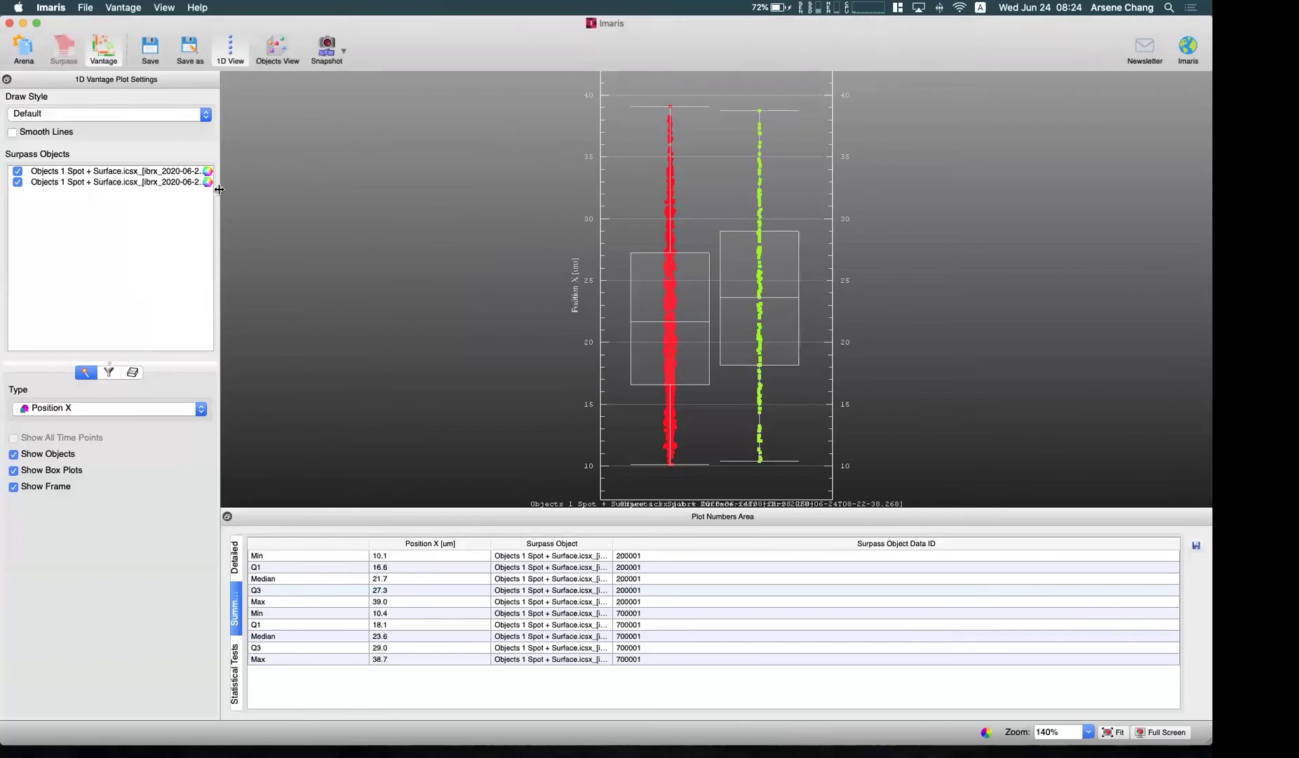
pyautogui.moveTo(219, 194); pyautogui.dragTo(287, 190)
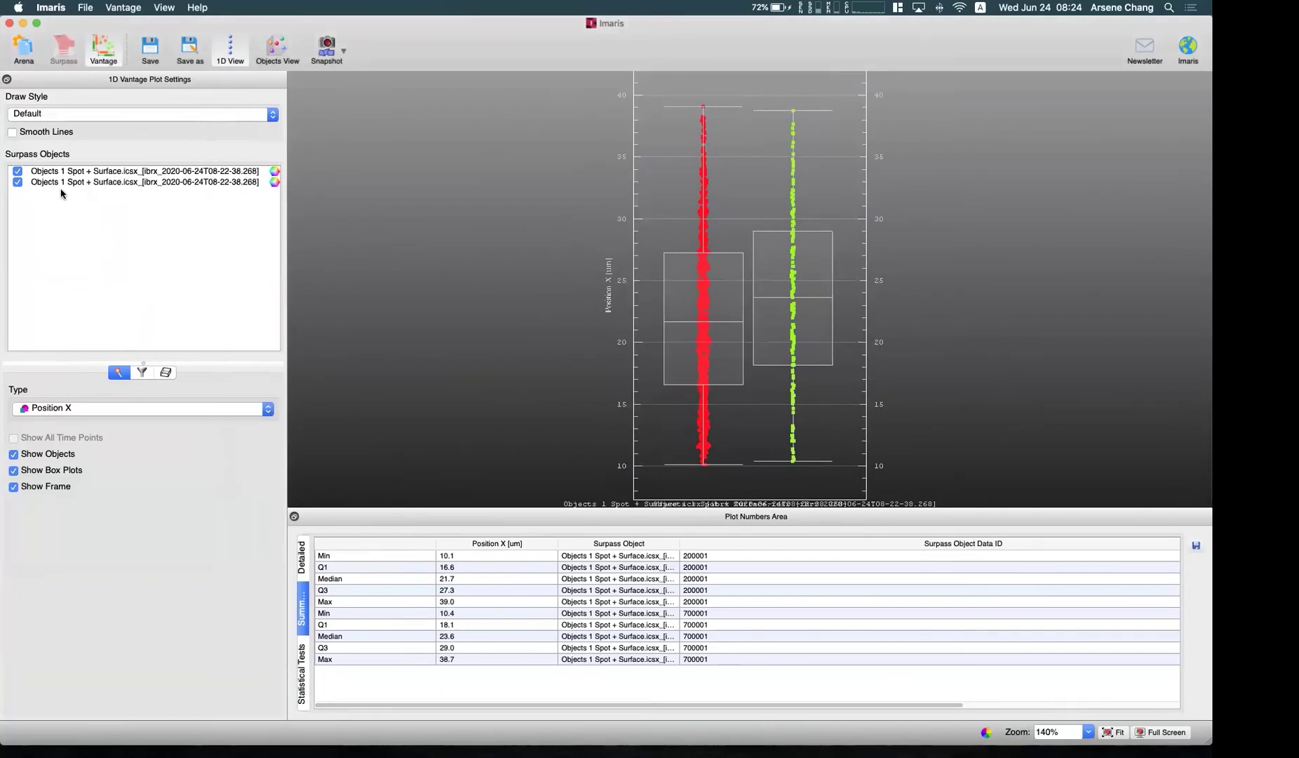
pyautogui.click(23, 47)
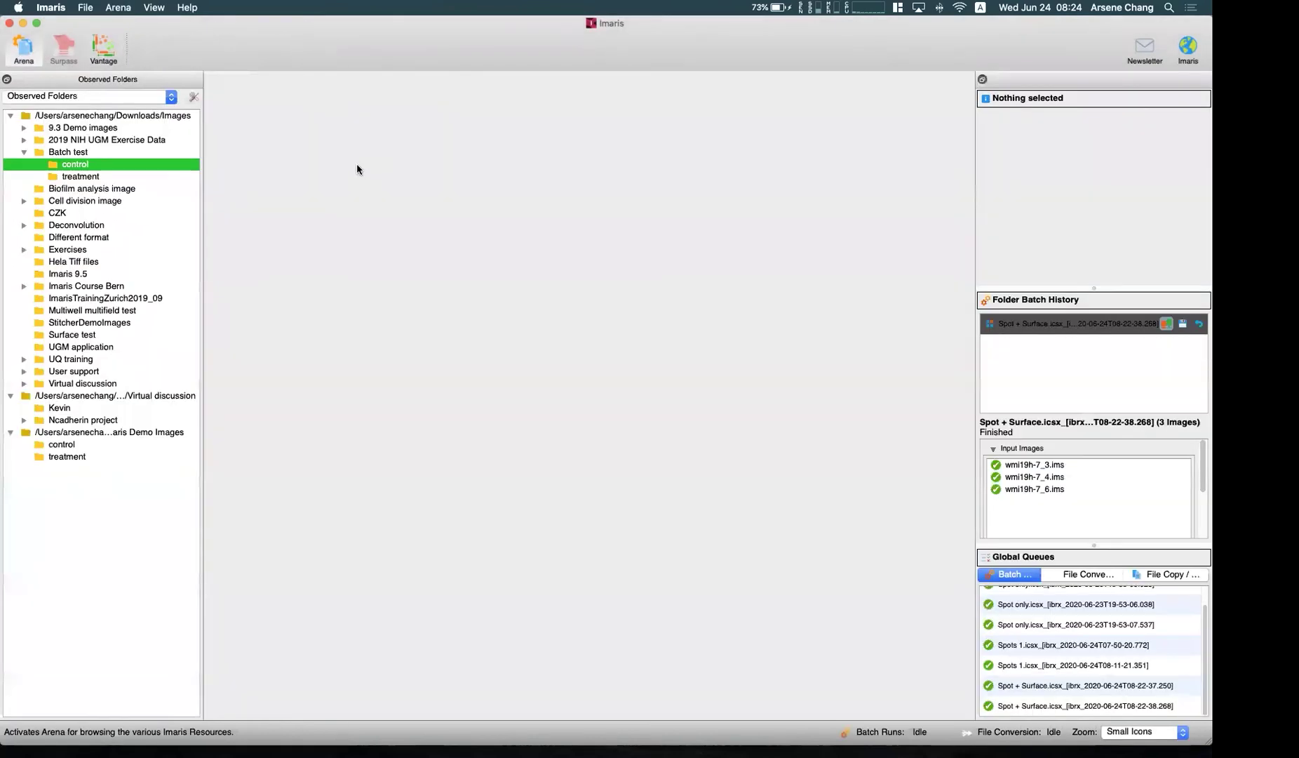
# Create the Vantage plot from the control batch run again and toggle the visibility of its two Surpass objects
pyautogui.click(1166, 322)
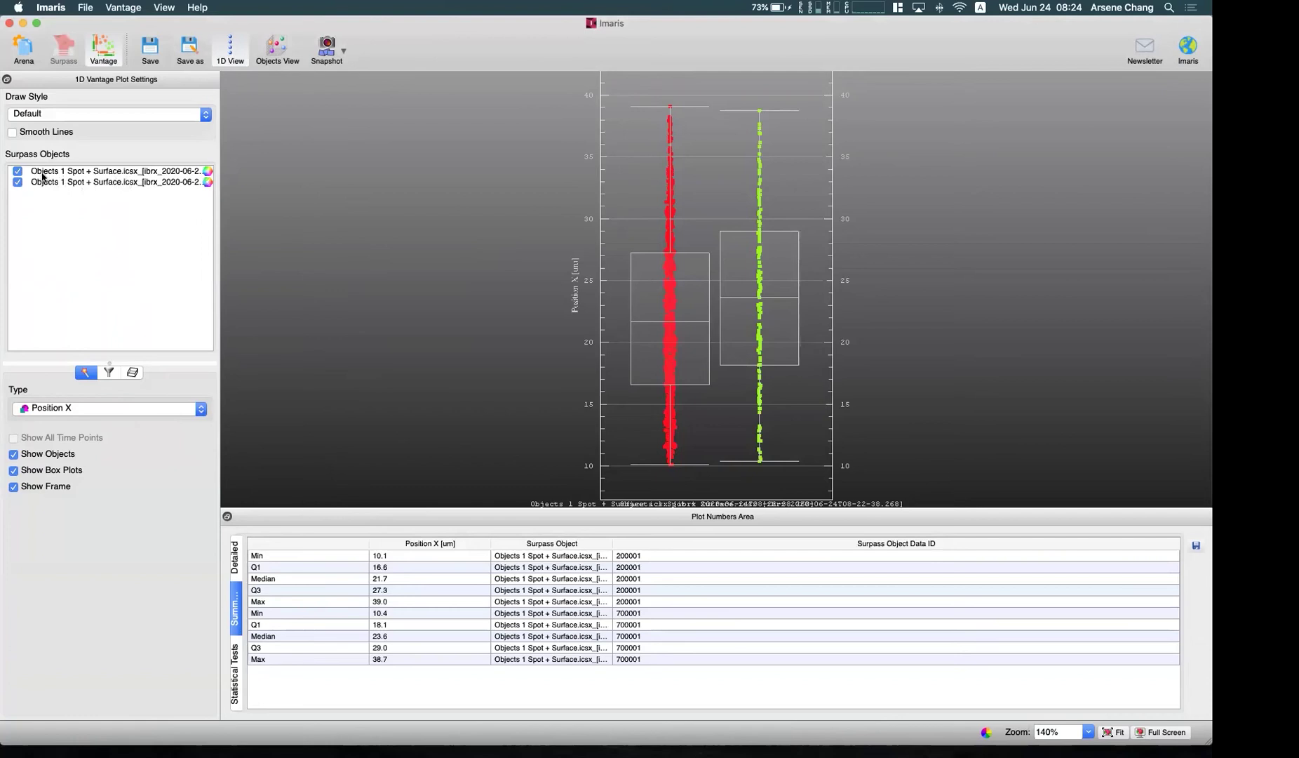
pyautogui.click(17, 172)
pyautogui.click(17, 172)
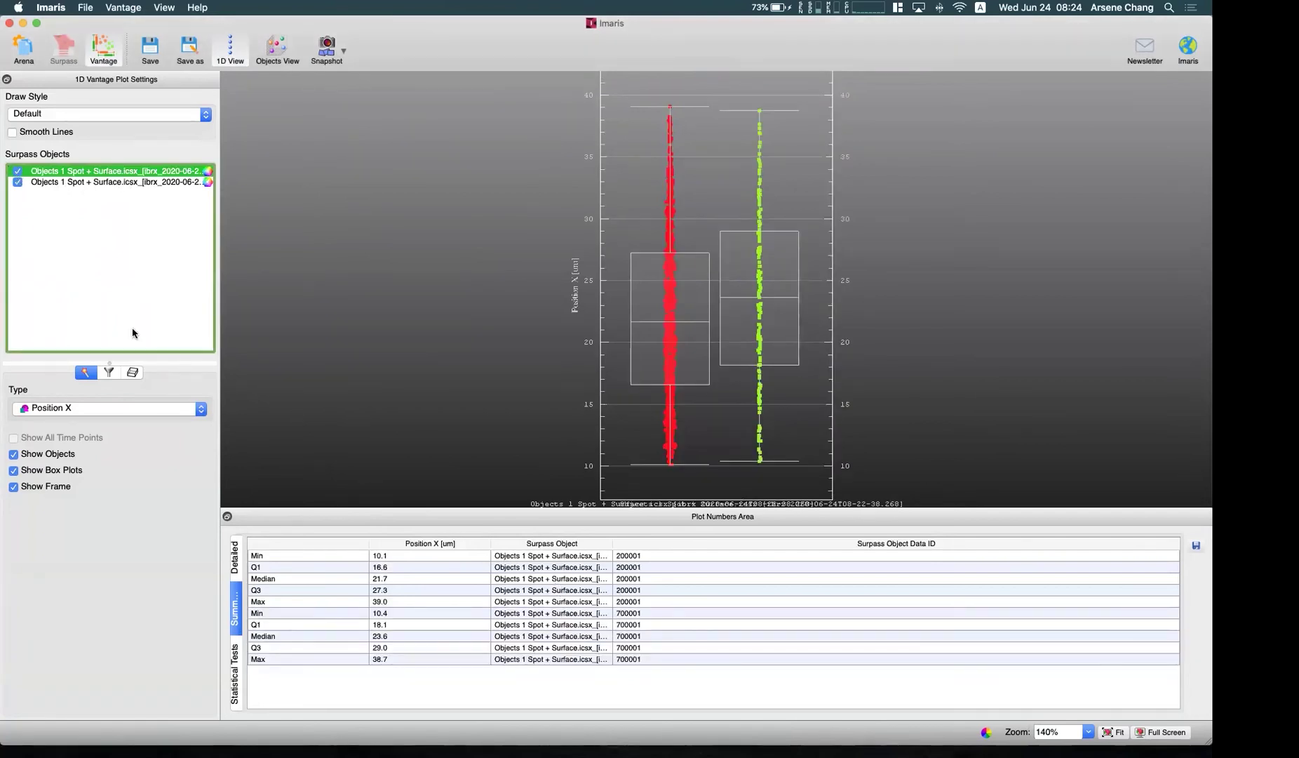
pyautogui.click(18, 183)
pyautogui.click(17, 184)
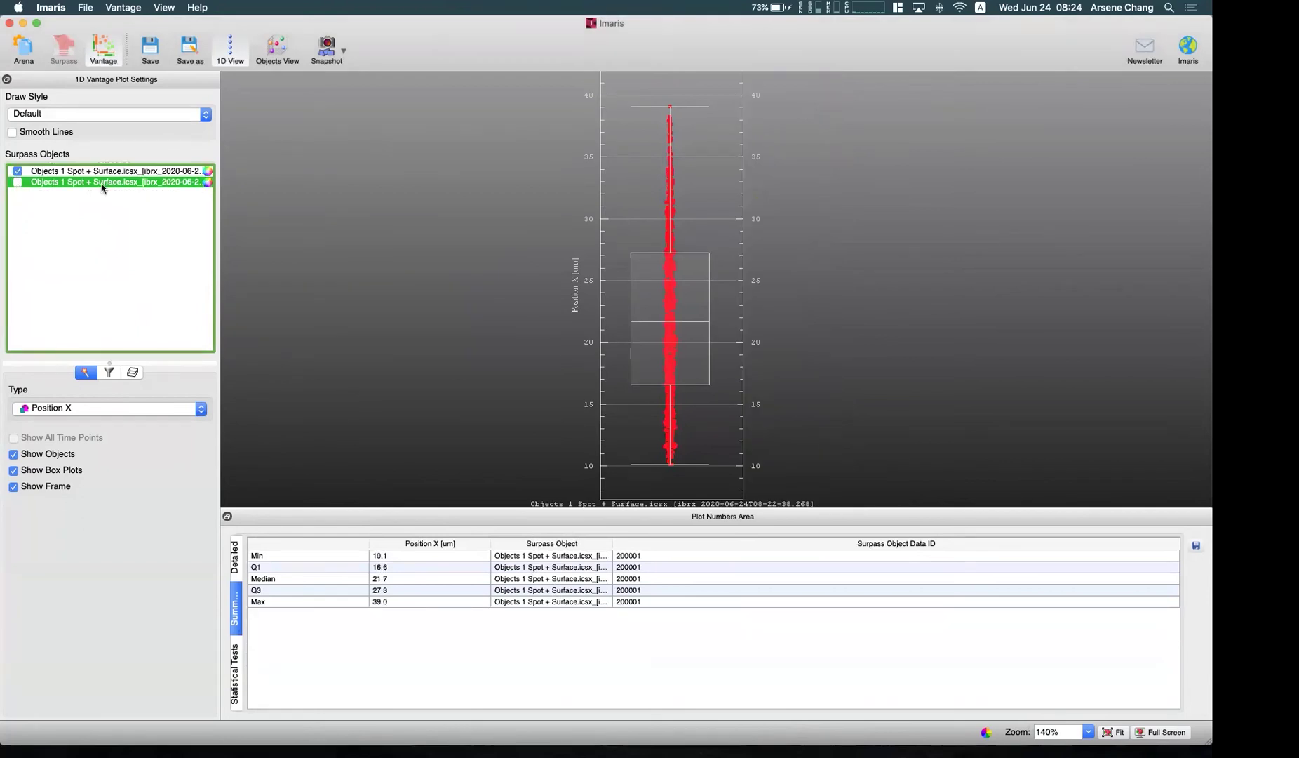
# Browse the statistic types available for the 1D plot, keeping Position X as the plotted type
pyautogui.click(132, 406)
pyautogui.scroll(-1, 119, 354)
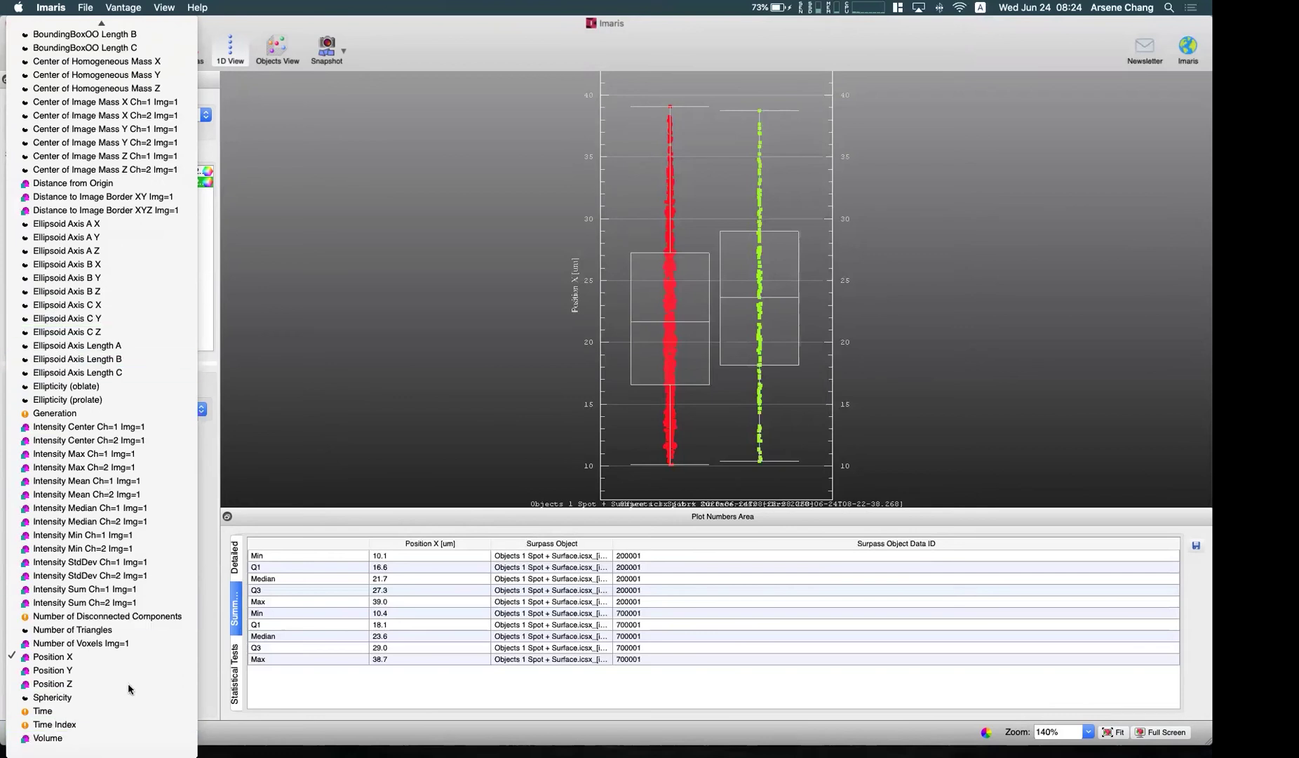
pyautogui.scroll(4, 112, 660)
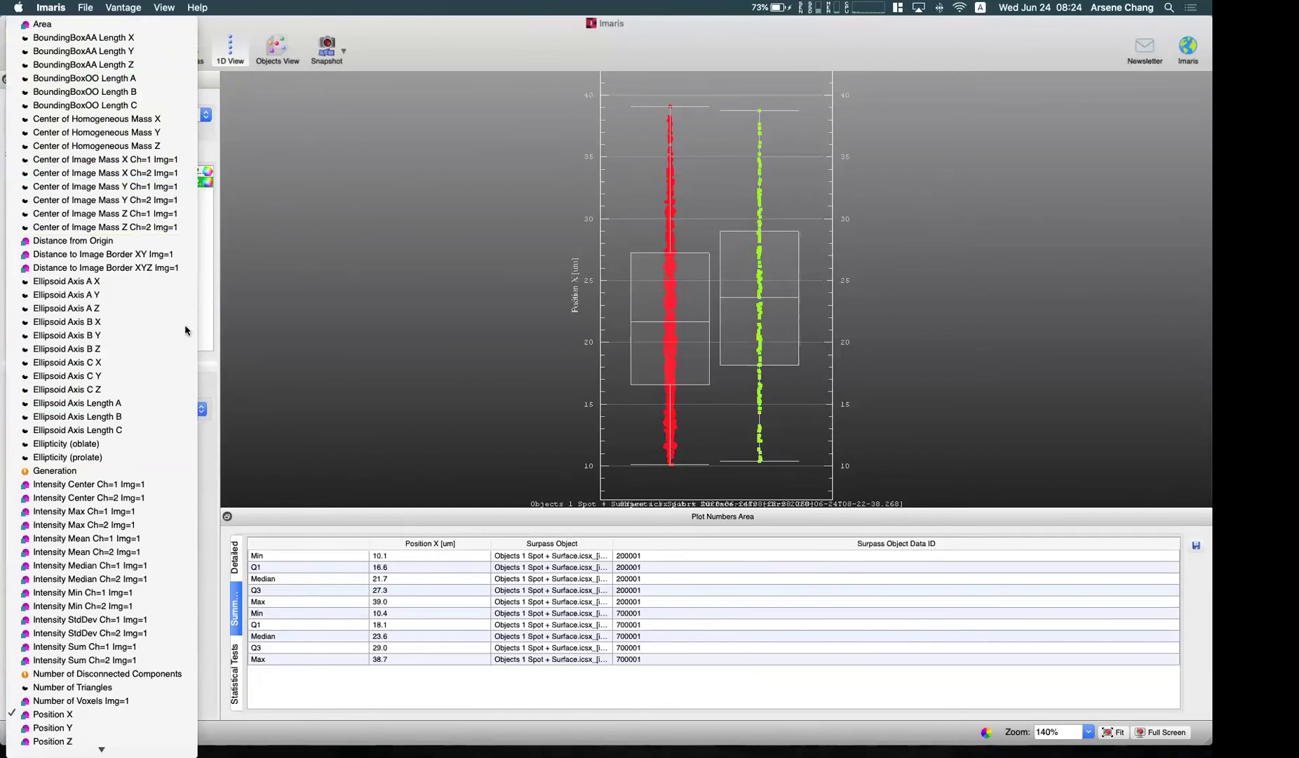
pyautogui.click(510, 289)
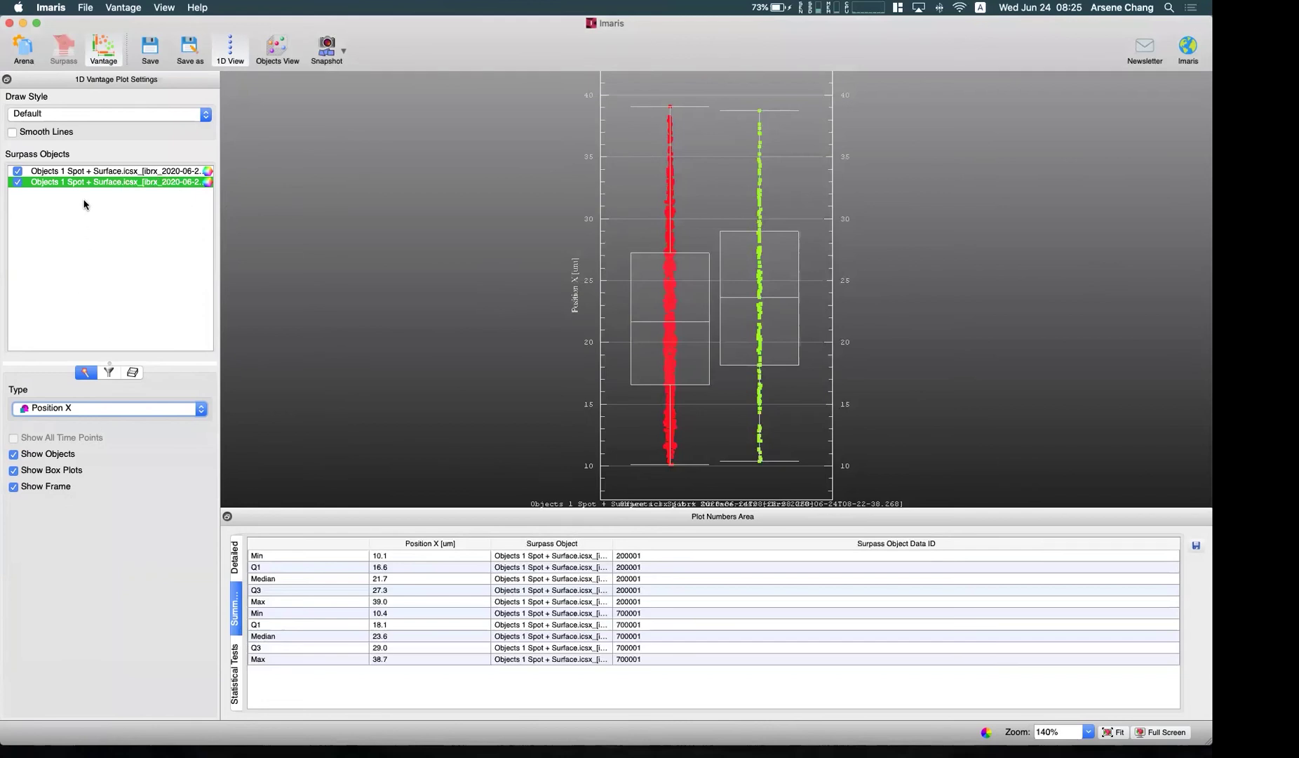
pyautogui.click(118, 408)
pyautogui.click(84, 657)
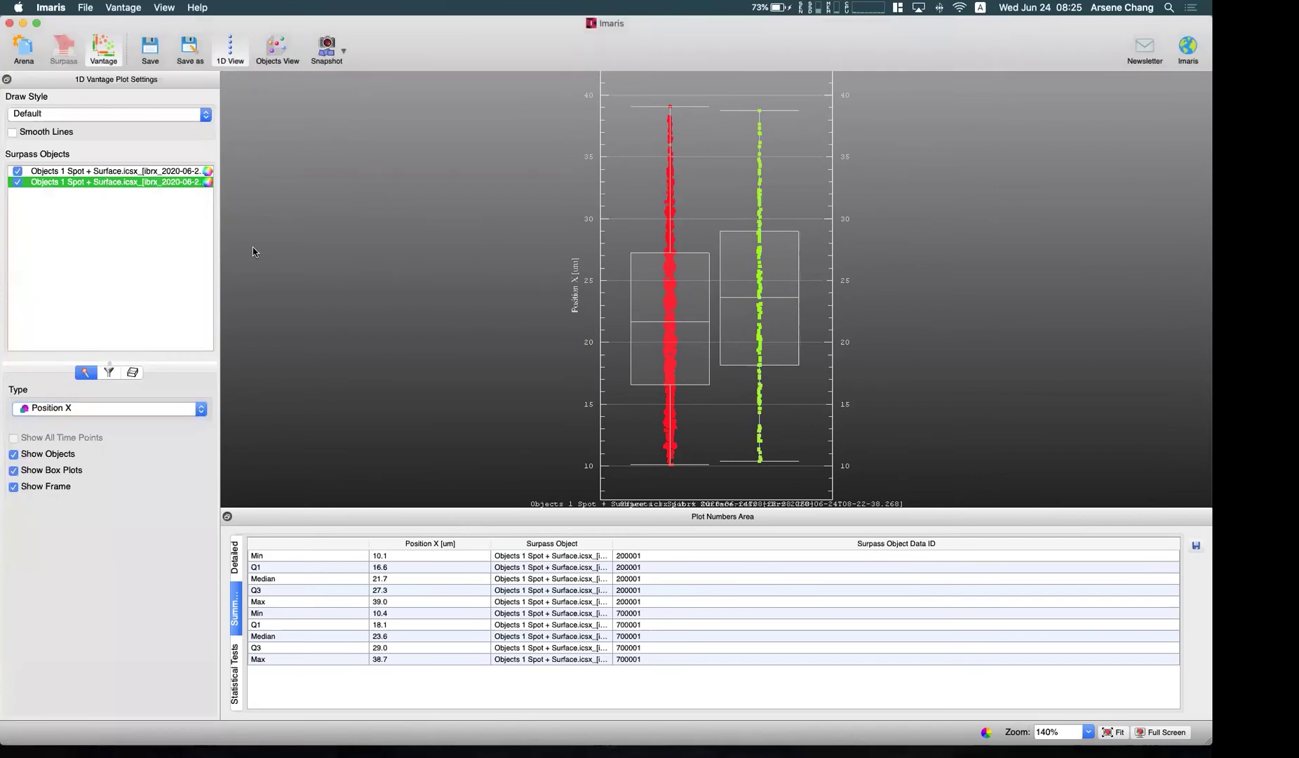
# Inspect the plot in the 3D Objects View, and create a new Vantage plot from the control folder's batch run
pyautogui.click(277, 50)
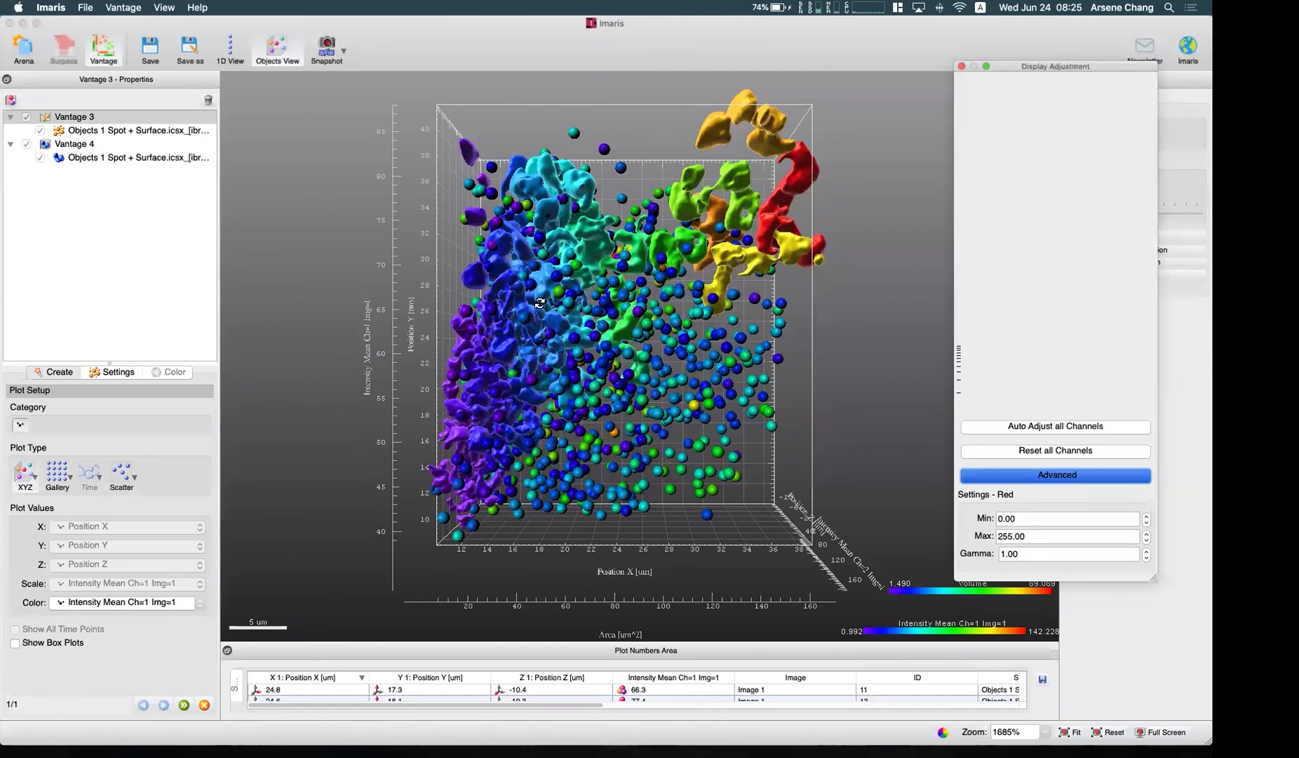
pyautogui.moveTo(540, 302); pyautogui.dragTo(393, 294)
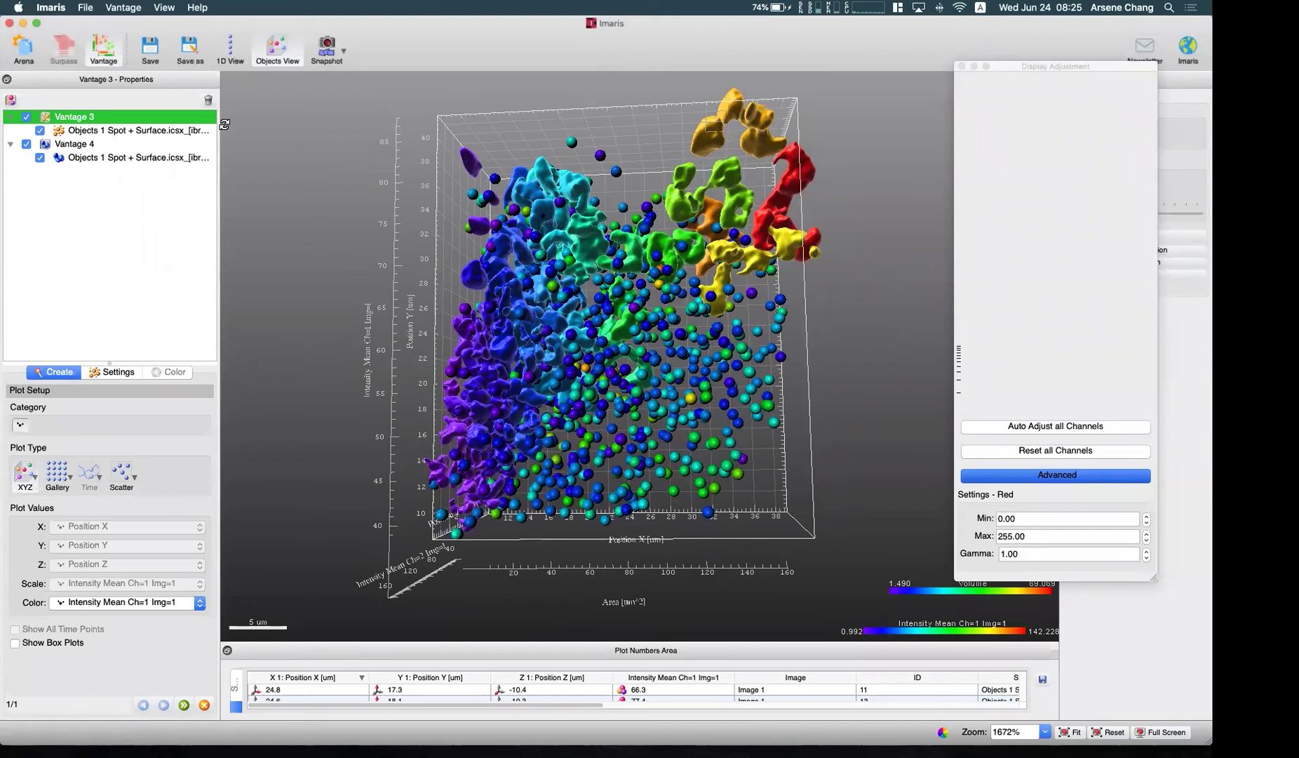
pyautogui.click(1170, 322)
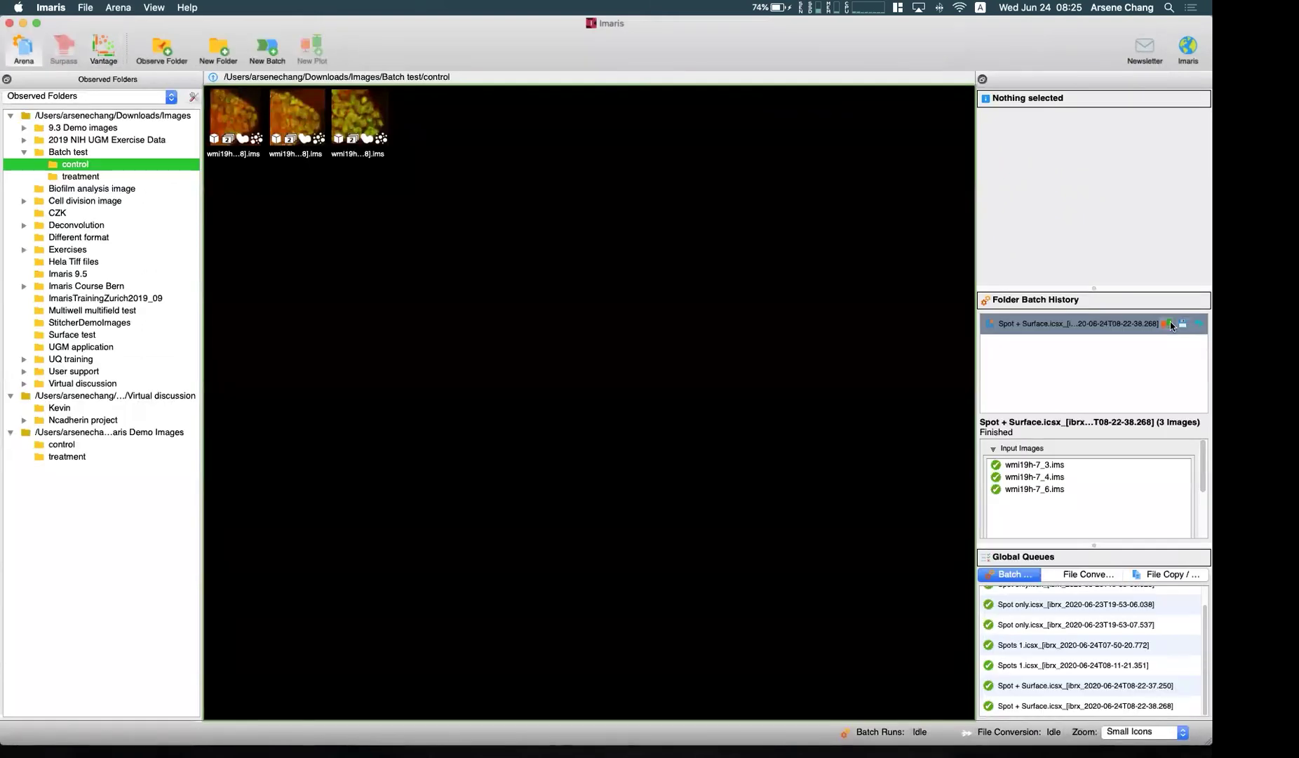
pyautogui.doubleClick(1170, 322)
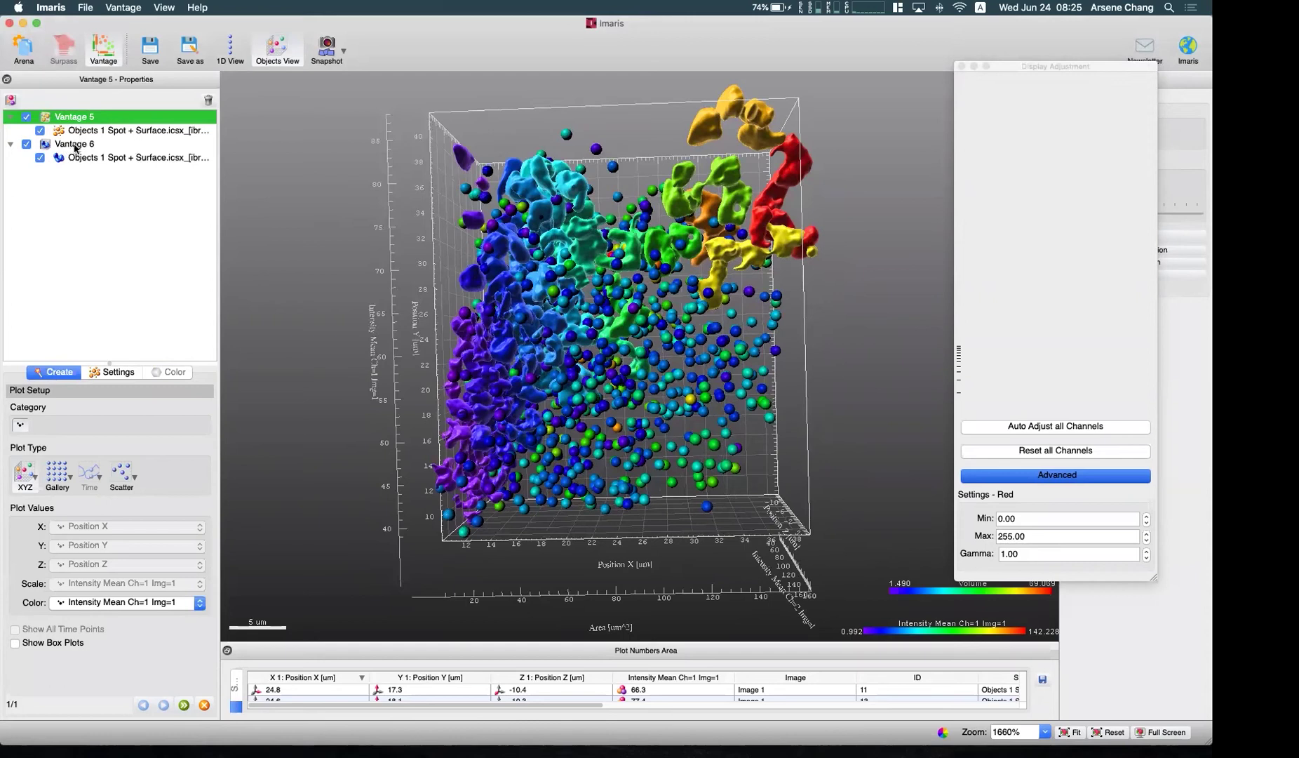
# Hide the surfaces in the 3D plot to examine the spots from several angles, and return to the Arena without saving the plot
pyautogui.click(40, 158)
pyautogui.moveTo(513, 328); pyautogui.dragTo(461, 262)
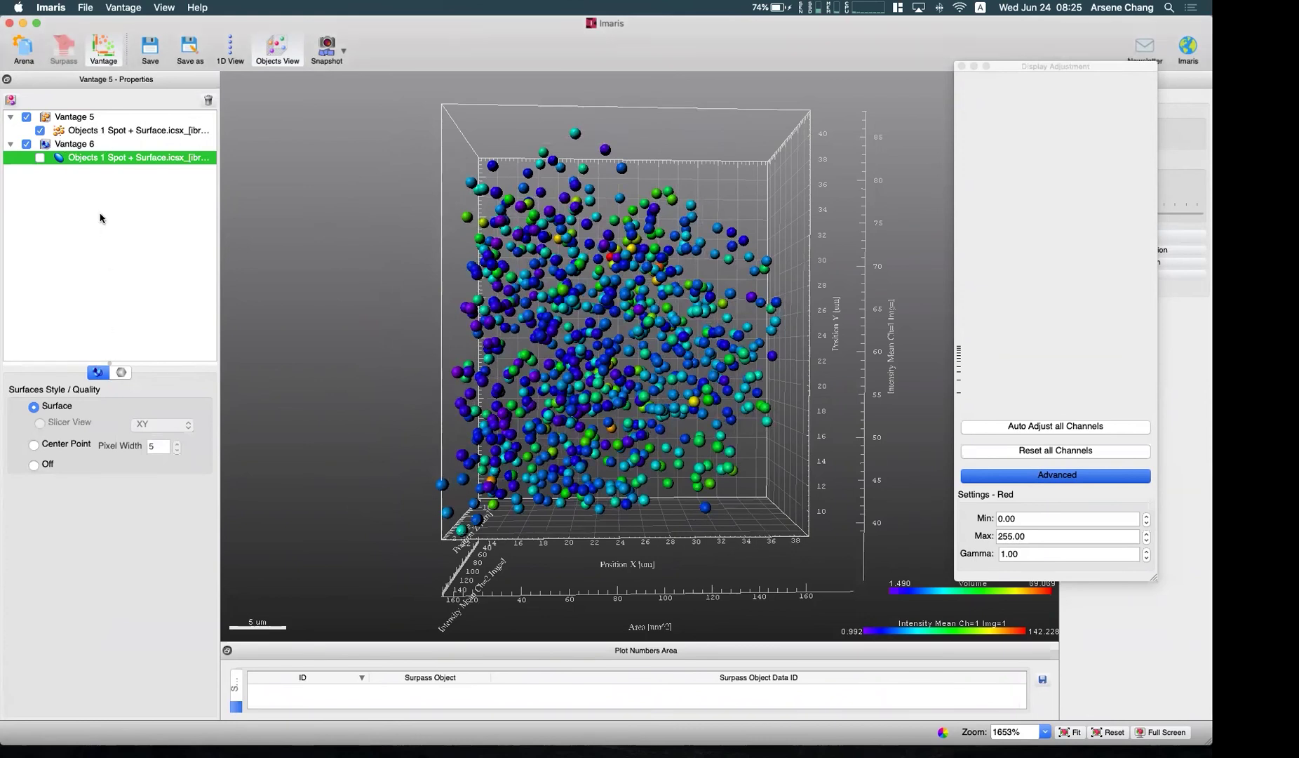
pyautogui.click(73, 119)
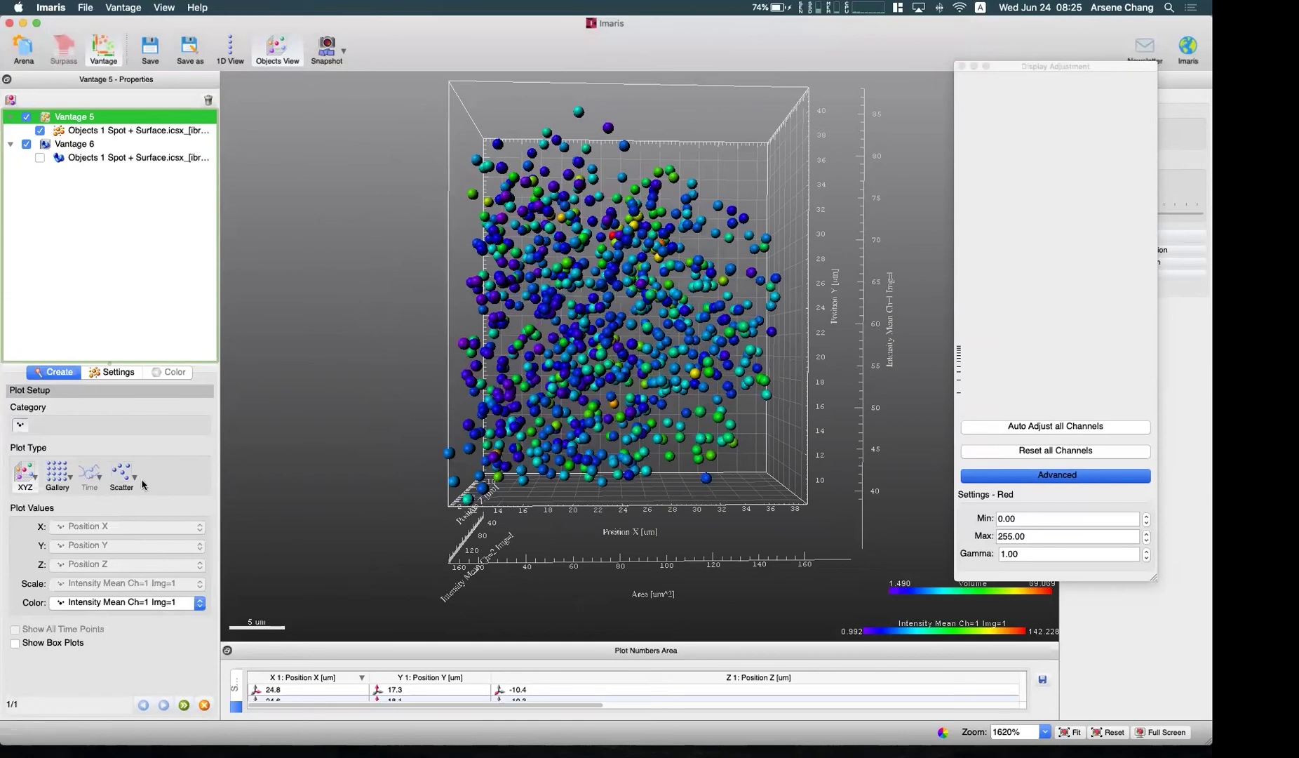
pyautogui.moveTo(504, 296); pyautogui.dragTo(477, 316)
pyautogui.moveTo(454, 457); pyautogui.dragTo(419, 391)
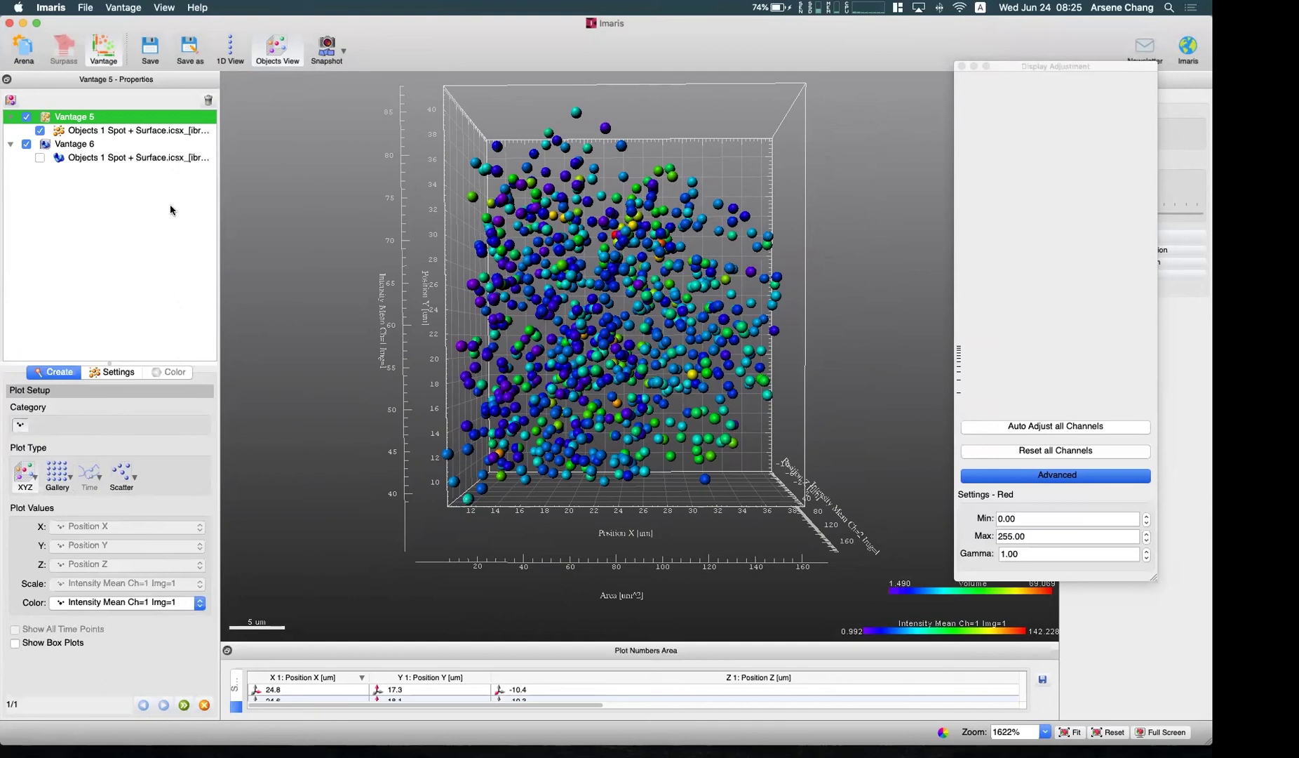
pyautogui.click(24, 48)
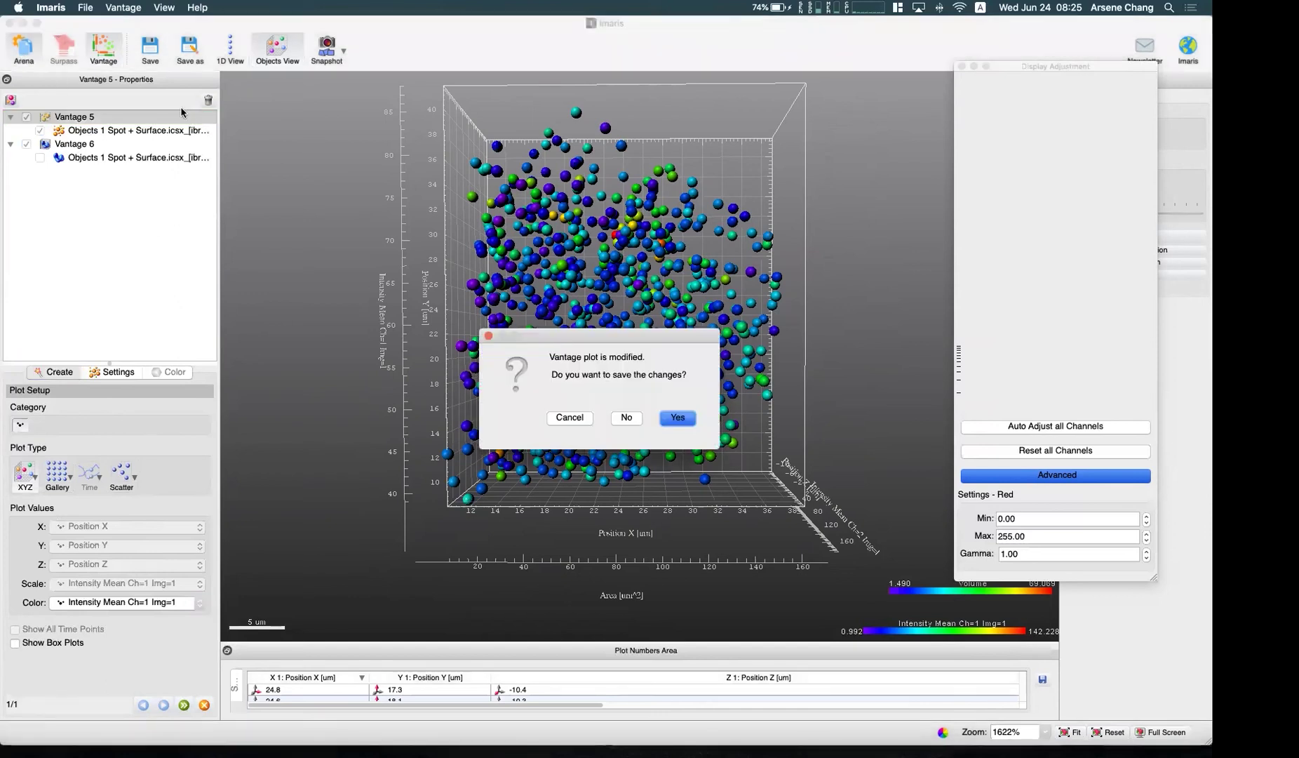
pyautogui.click(631, 418)
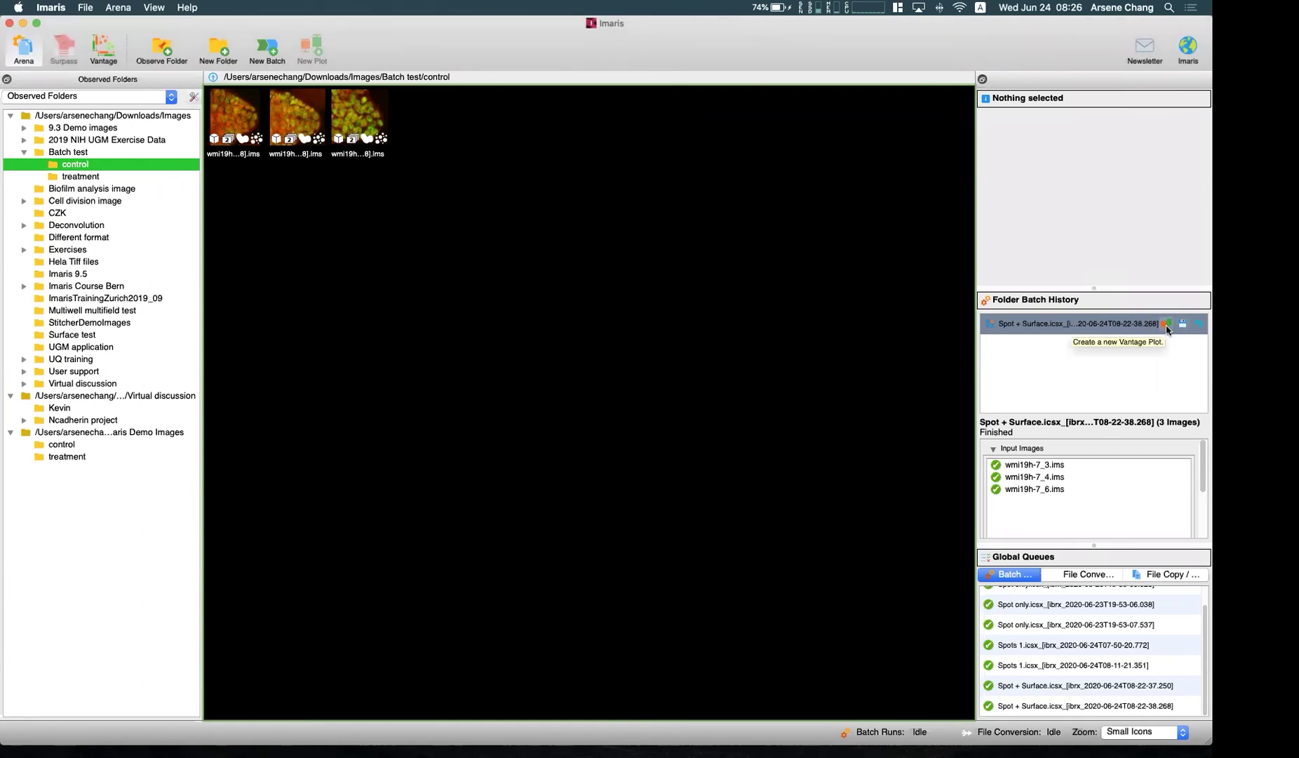
# Select both the control and treatment folders in Batch test and create a combined Vantage plot from them
pyautogui.click(87, 176)
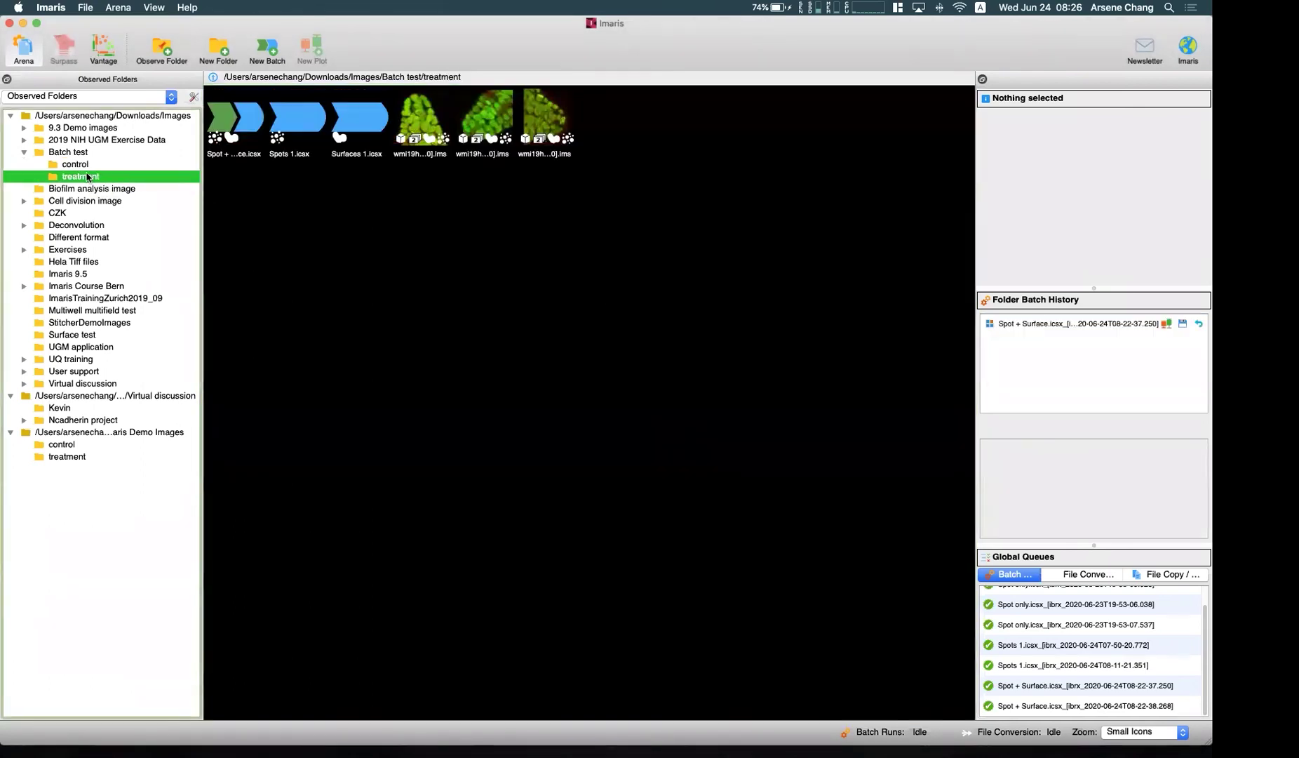
pyautogui.click(79, 152)
pyautogui.click(237, 133)
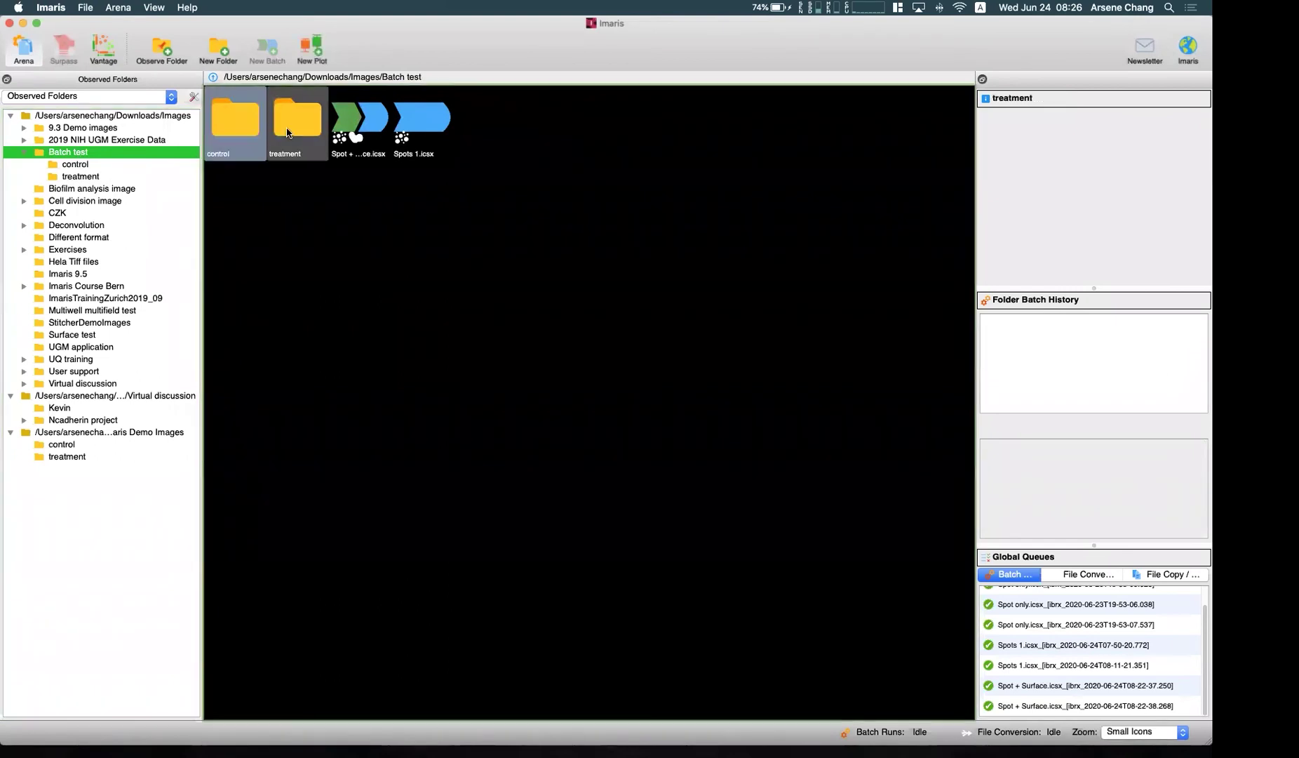
pyautogui.click(338, 219)
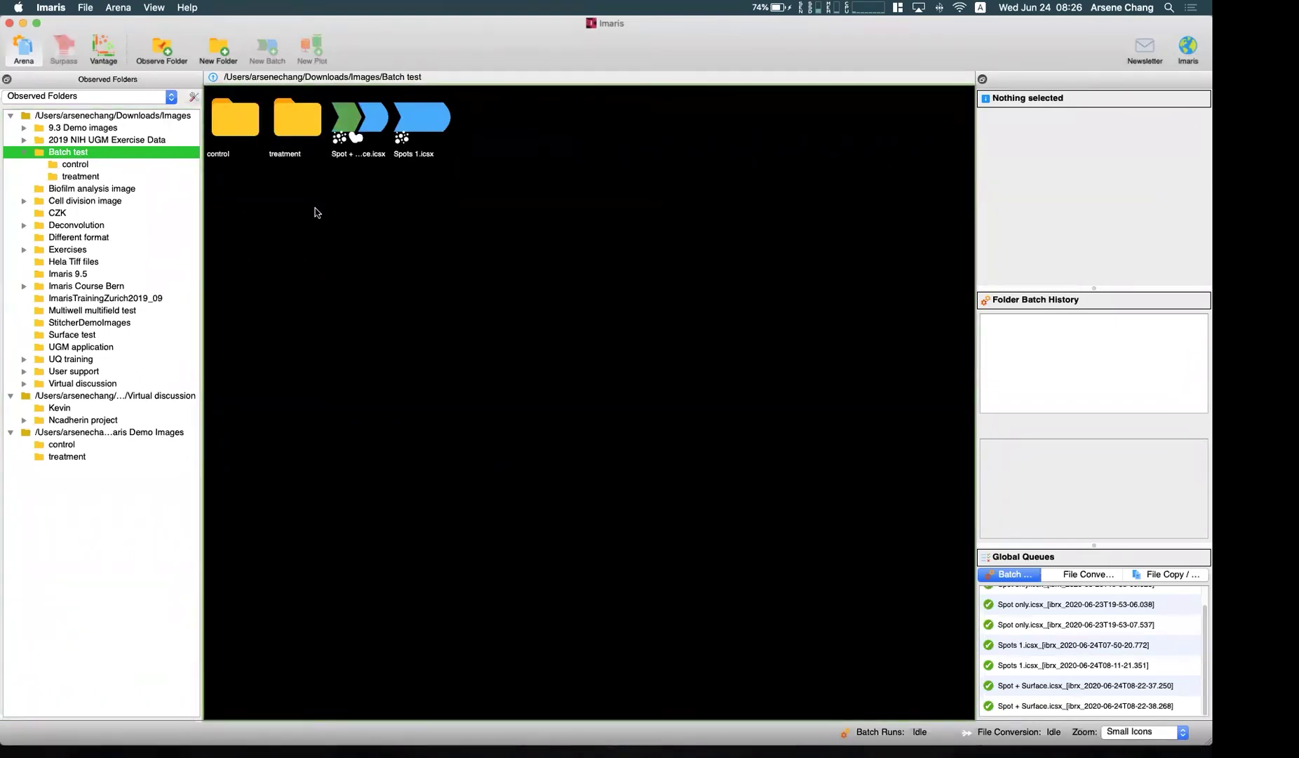
pyautogui.click(247, 139)
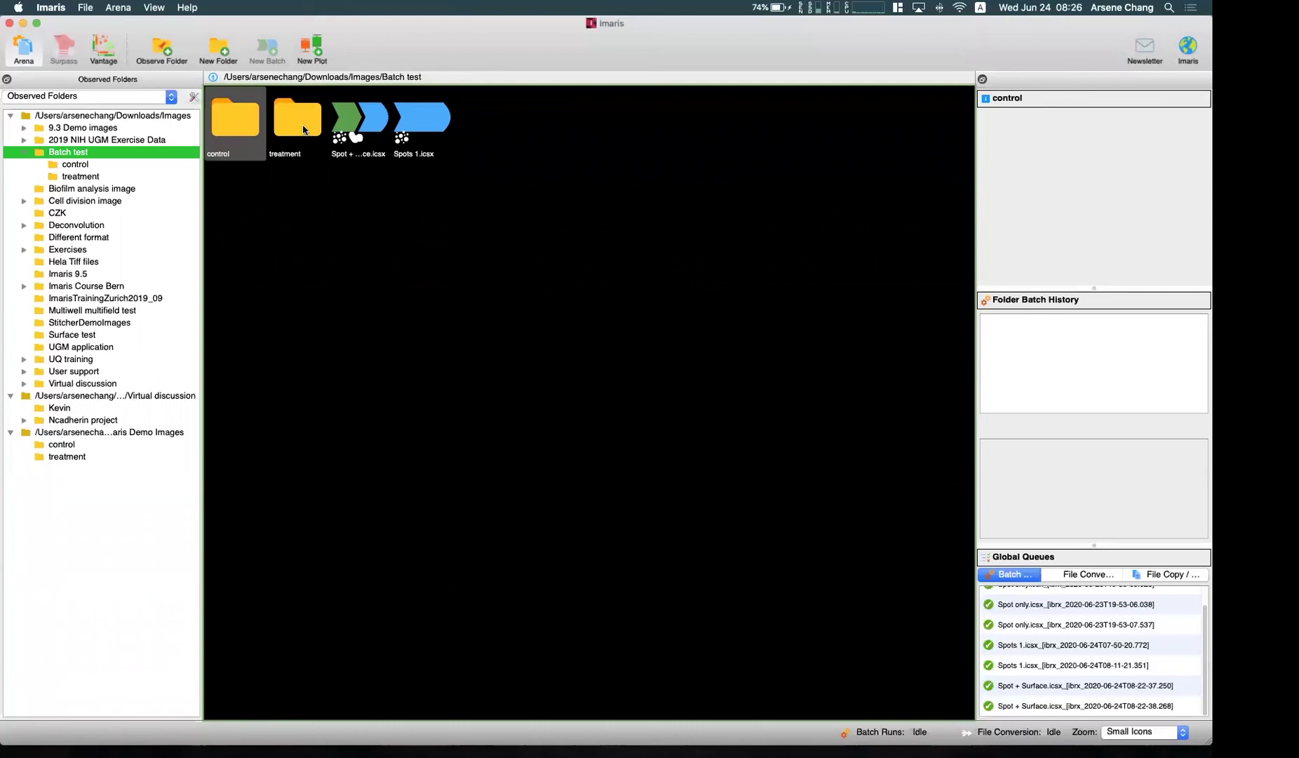
pyautogui.click(299, 134)
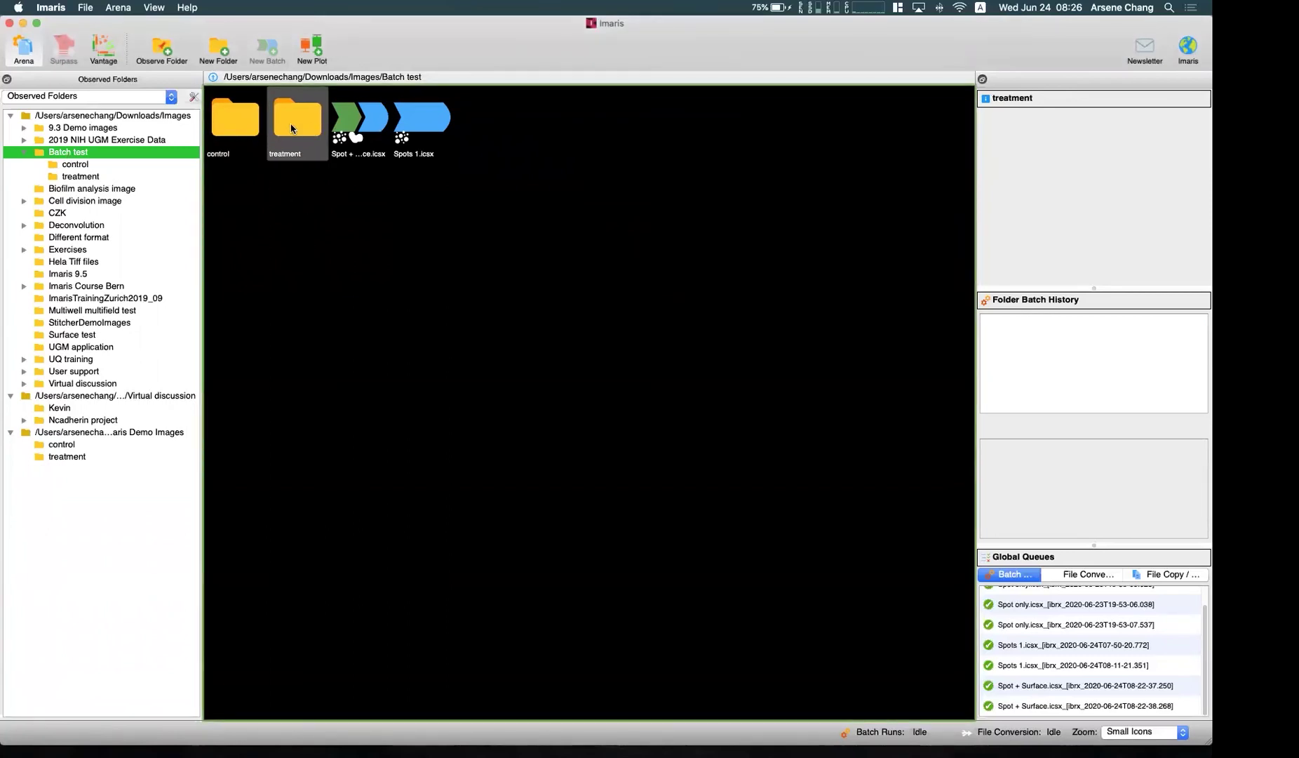
pyautogui.click(327, 203)
pyautogui.click(246, 133)
pyautogui.keyDown('shift'); pyautogui.click(314, 150); pyautogui.keyUp('shift')
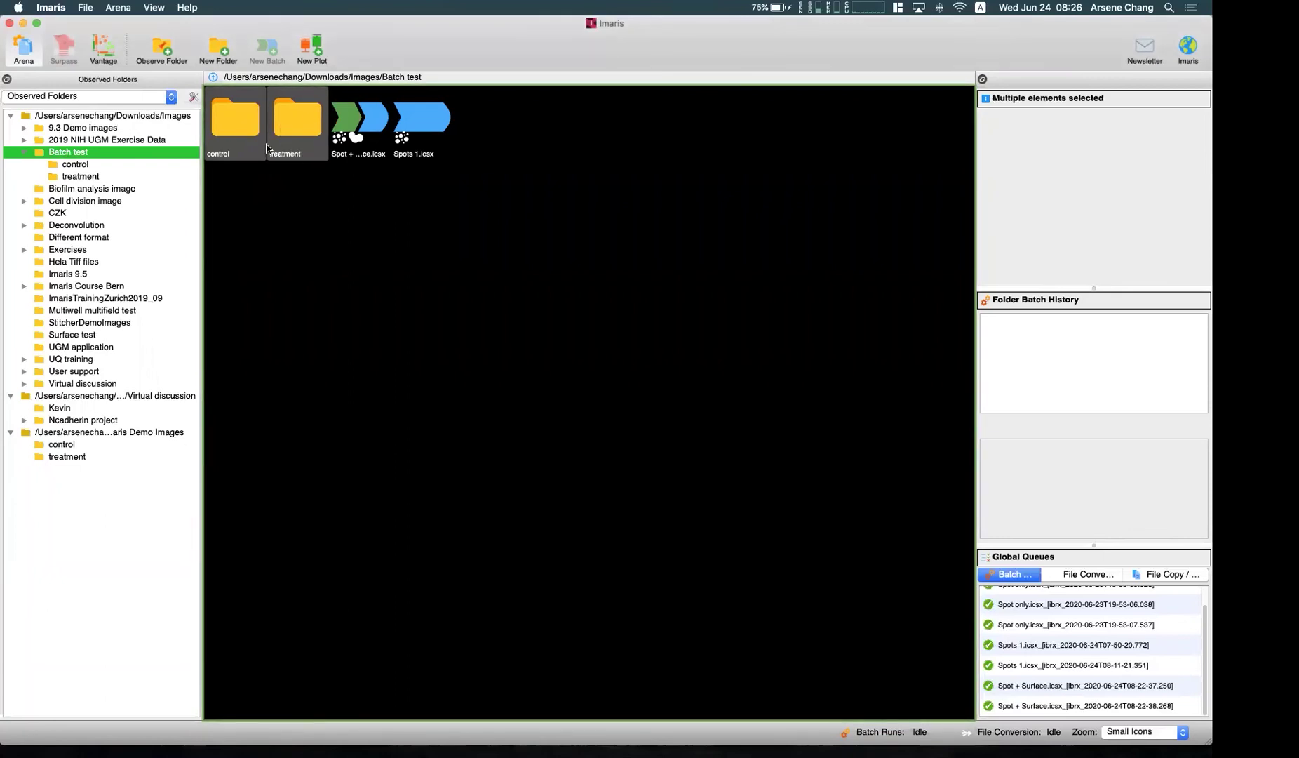
pyautogui.click(313, 53)
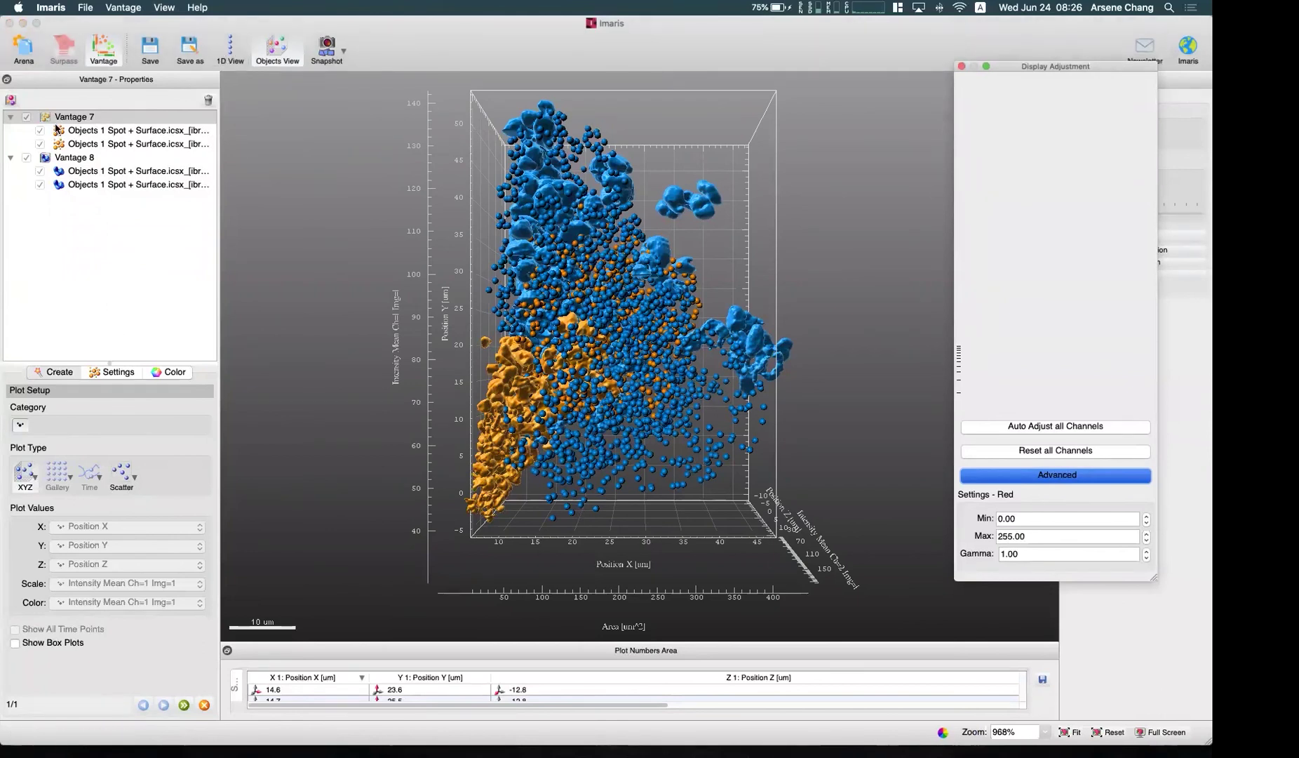
# Show the combined plot in 1D View with the two 2020-06-24T08-22-37.250 objects hidden, and browse the available statistic types
pyautogui.click(232, 54)
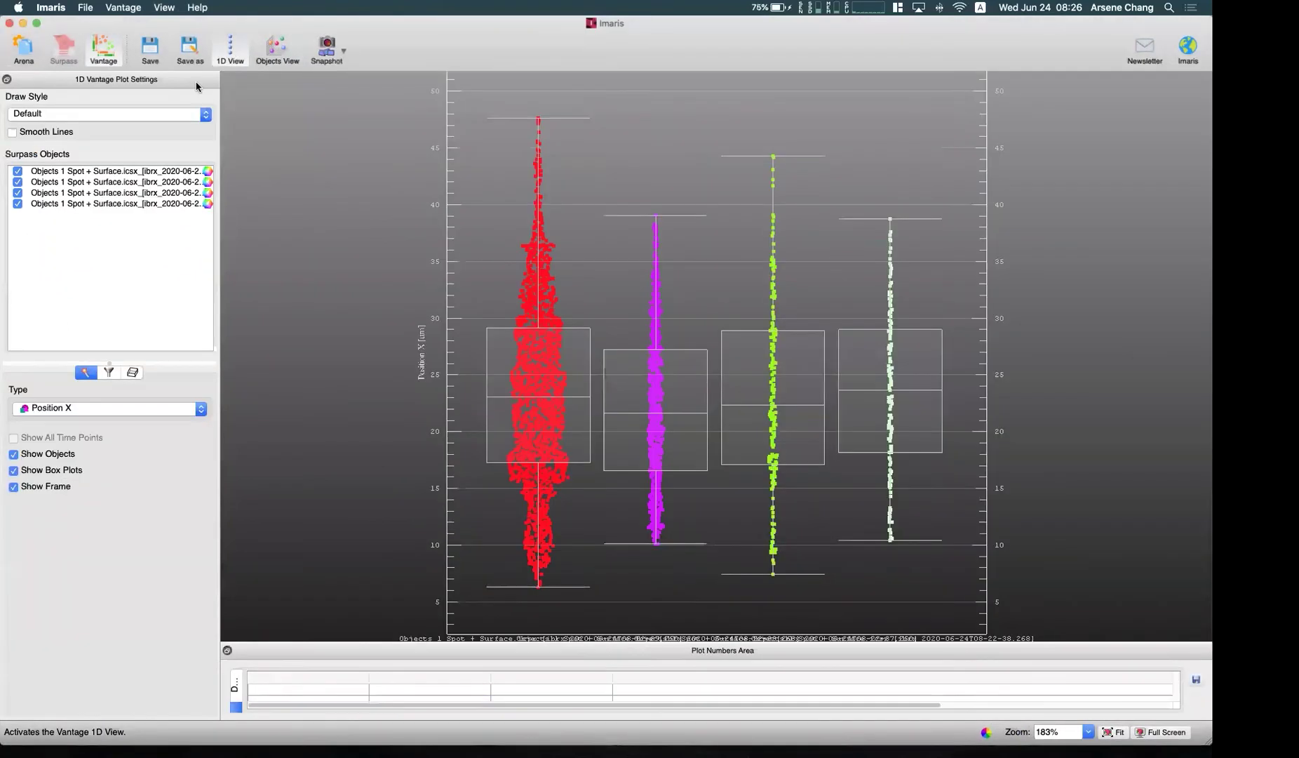
pyautogui.moveTo(220, 177); pyautogui.dragTo(407, 176)
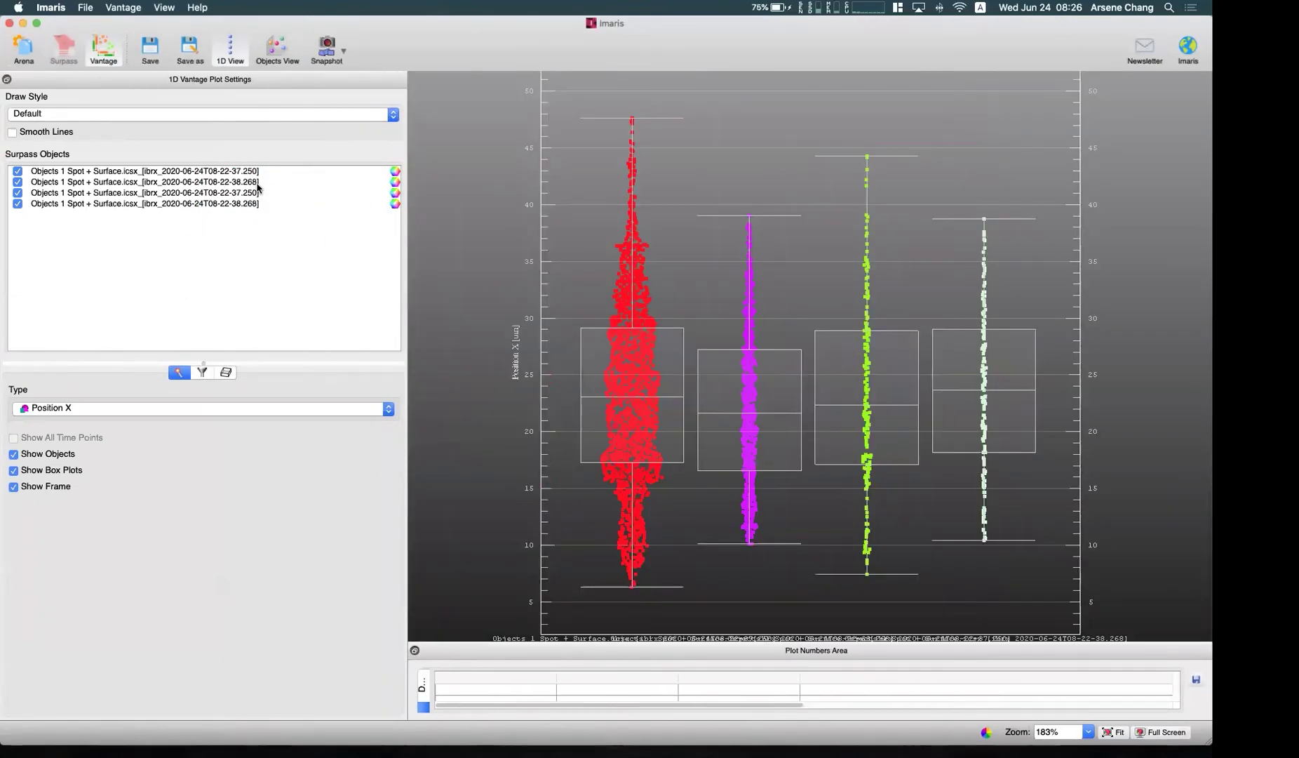
pyautogui.click(17, 192)
pyautogui.click(17, 170)
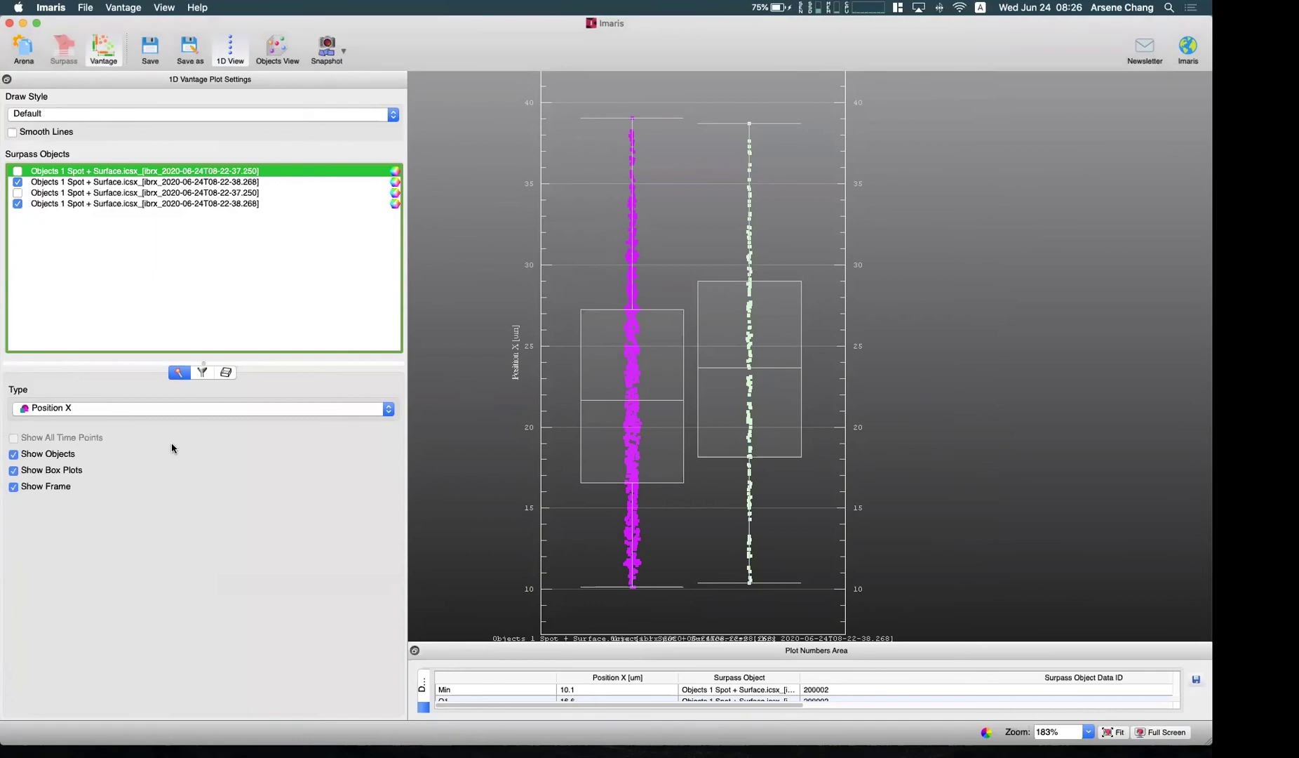
pyautogui.click(164, 413)
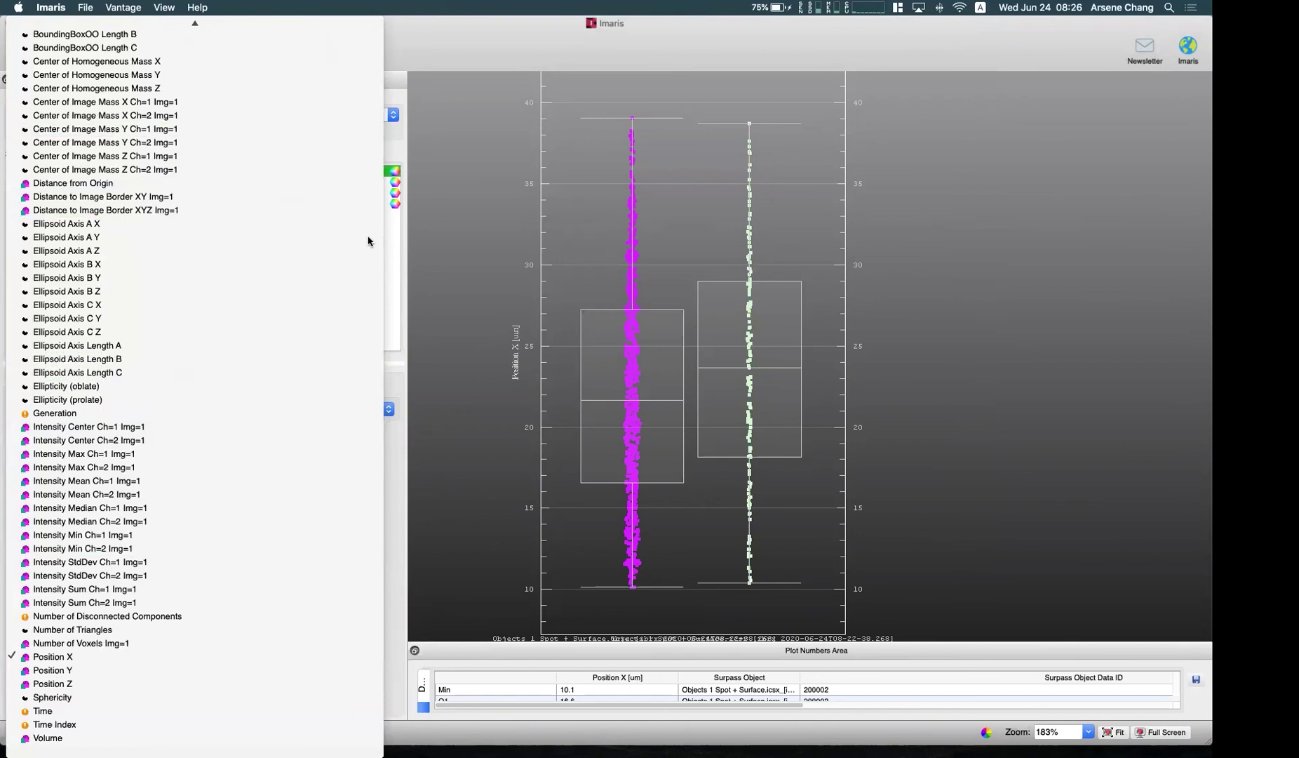
pyautogui.click(429, 284)
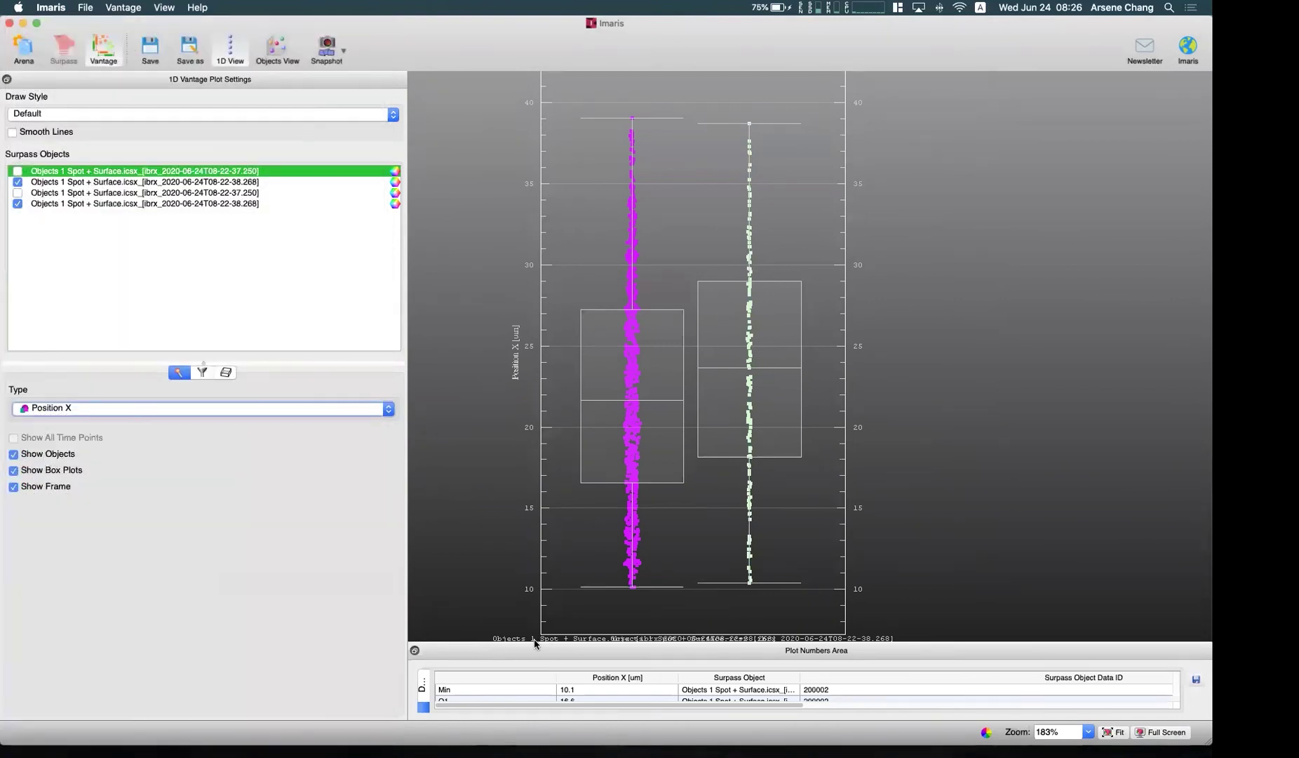
# Enlarge the plot numbers area and check the file formats available for exporting the statistics, without saving a file
pyautogui.moveTo(552, 641); pyautogui.dragTo(552, 424)
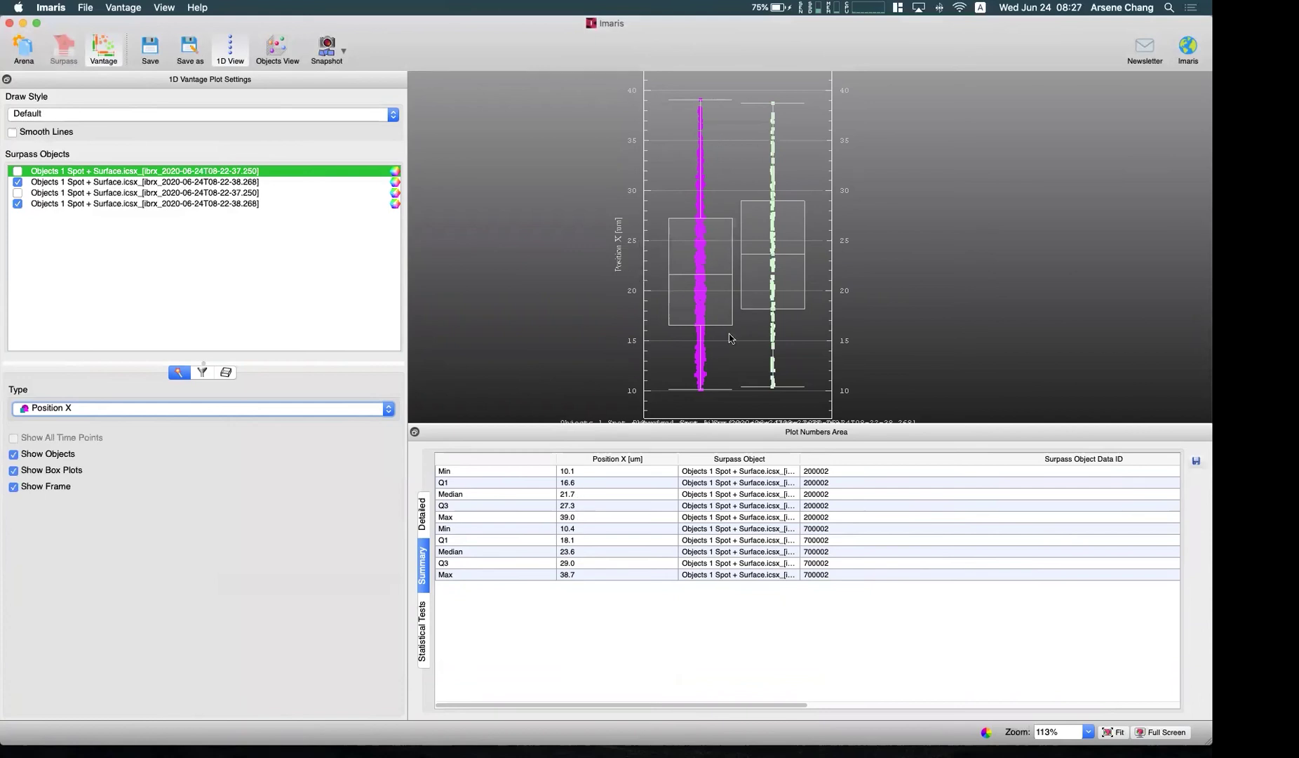
pyautogui.moveTo(726, 421); pyautogui.dragTo(726, 490)
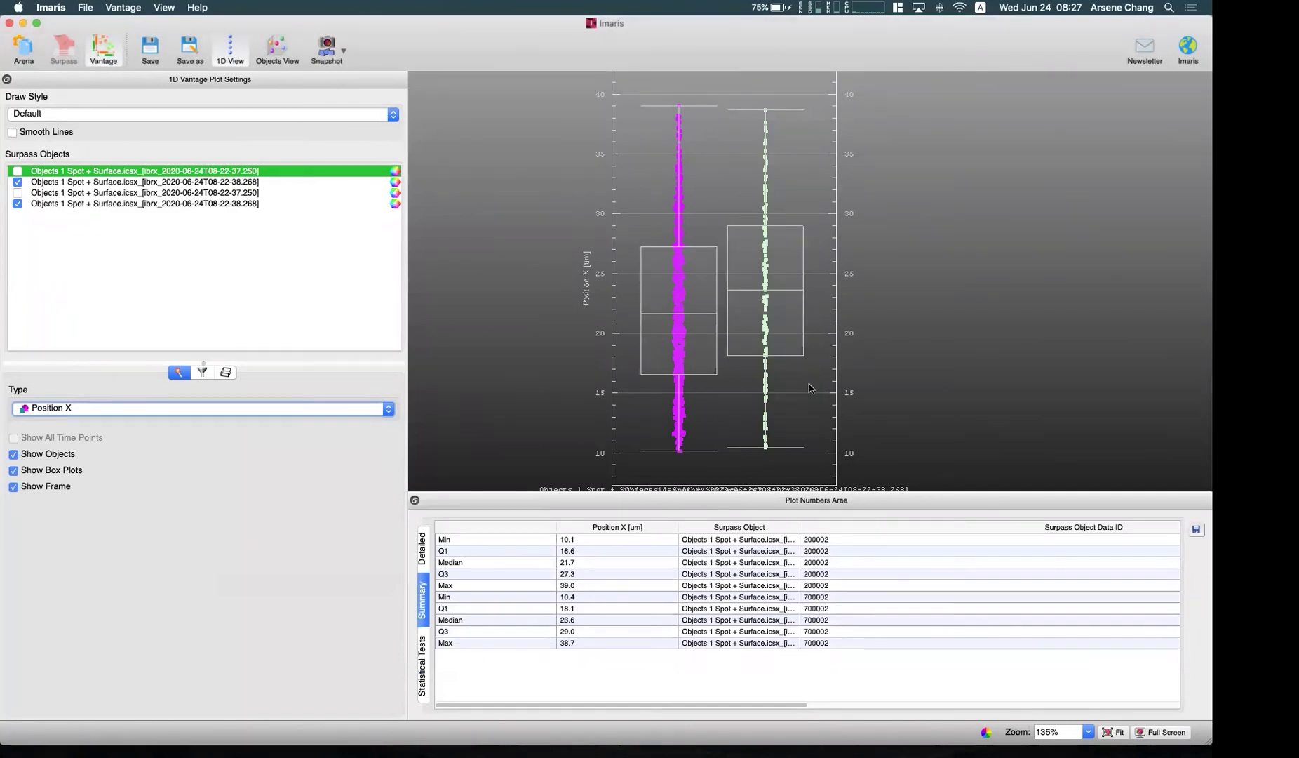
pyautogui.click(643, 401)
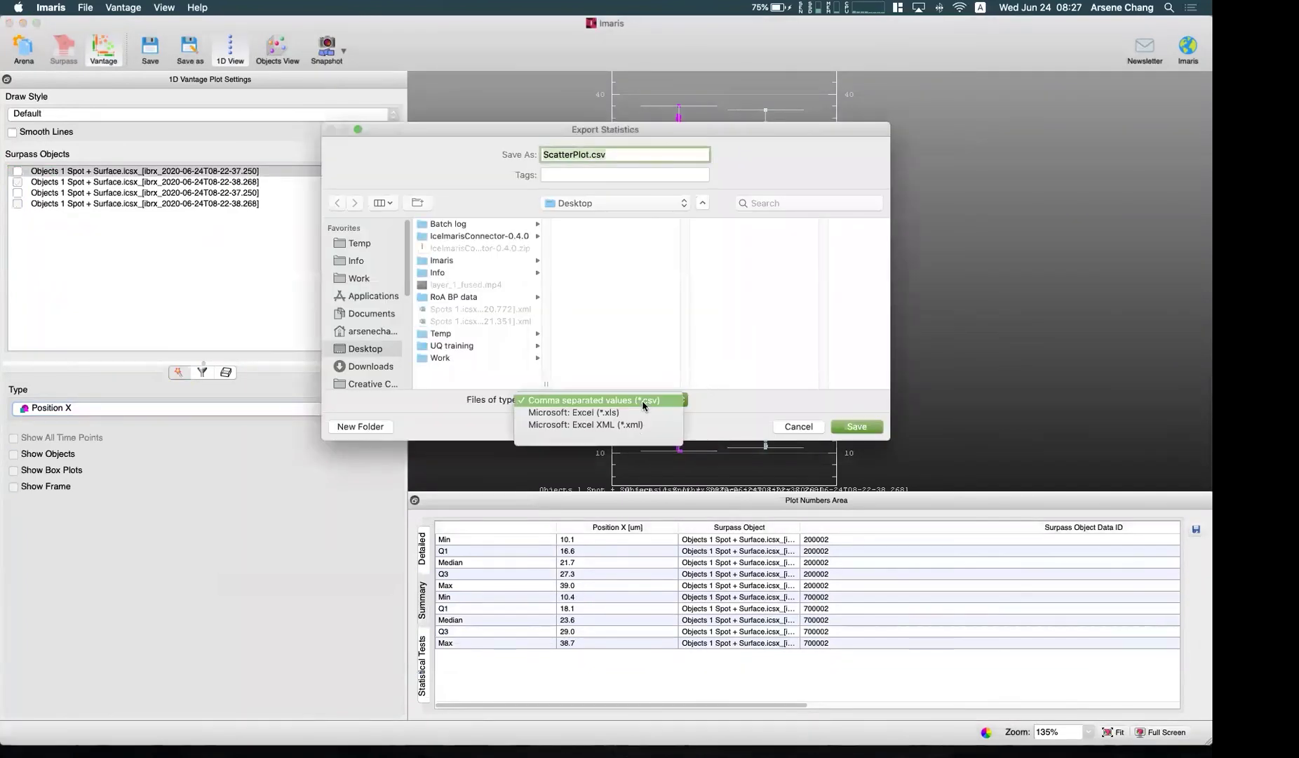
pyautogui.click(732, 421)
pyautogui.click(799, 426)
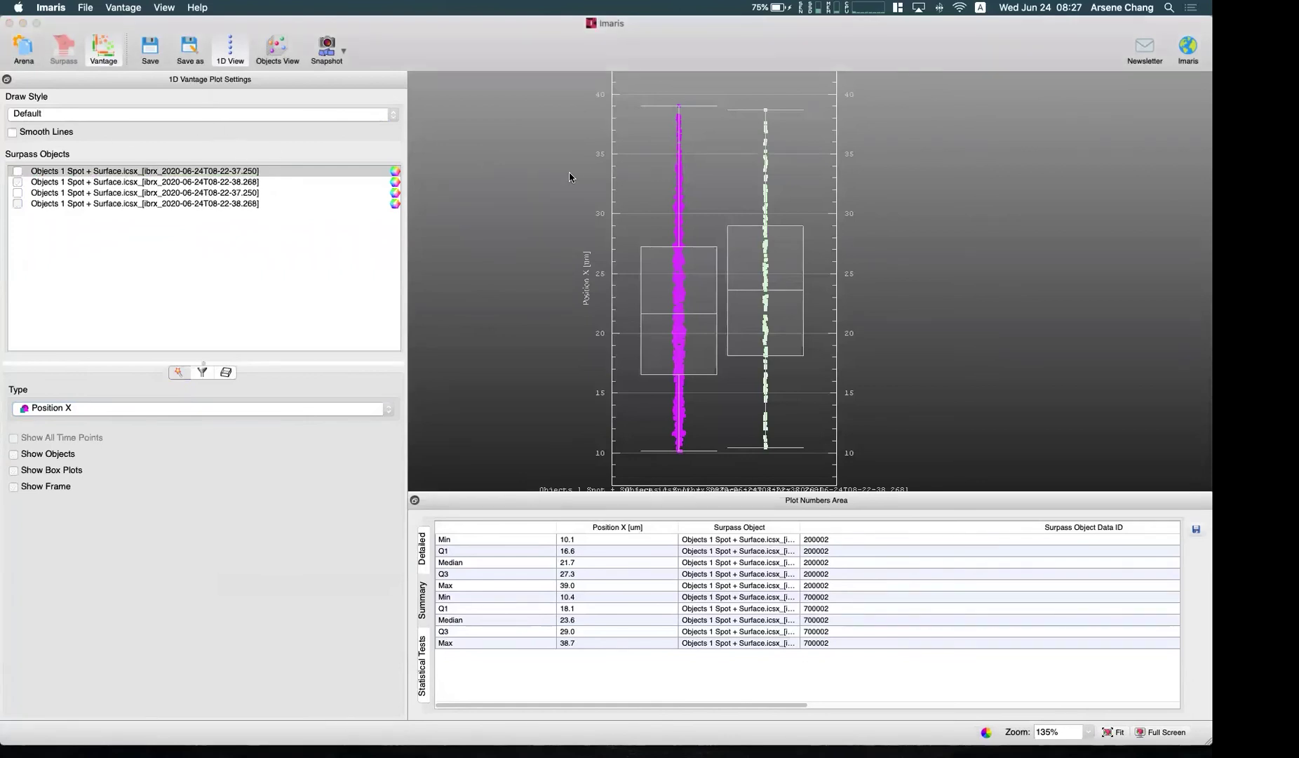
# Return to the Arena, clear the folder selection and open the control folder in Batch test
pyautogui.click(24, 49)
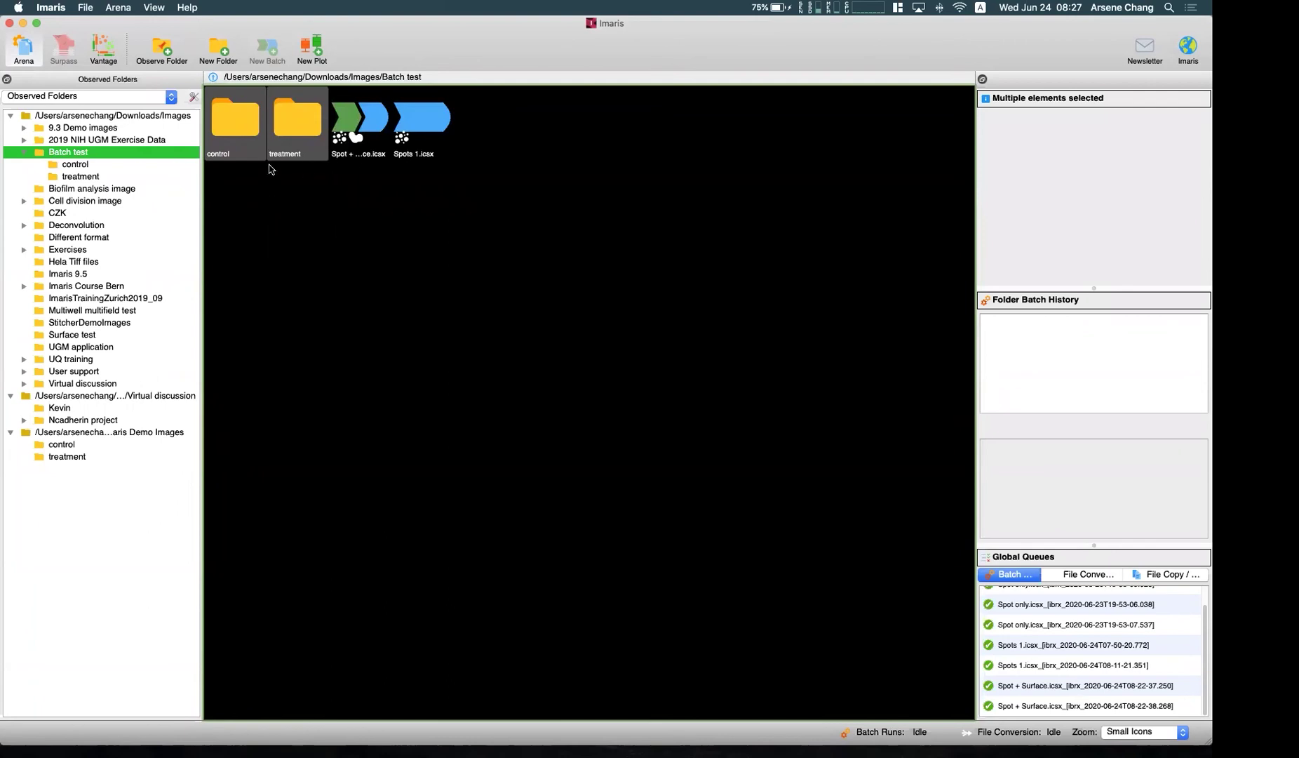
pyautogui.click(358, 209)
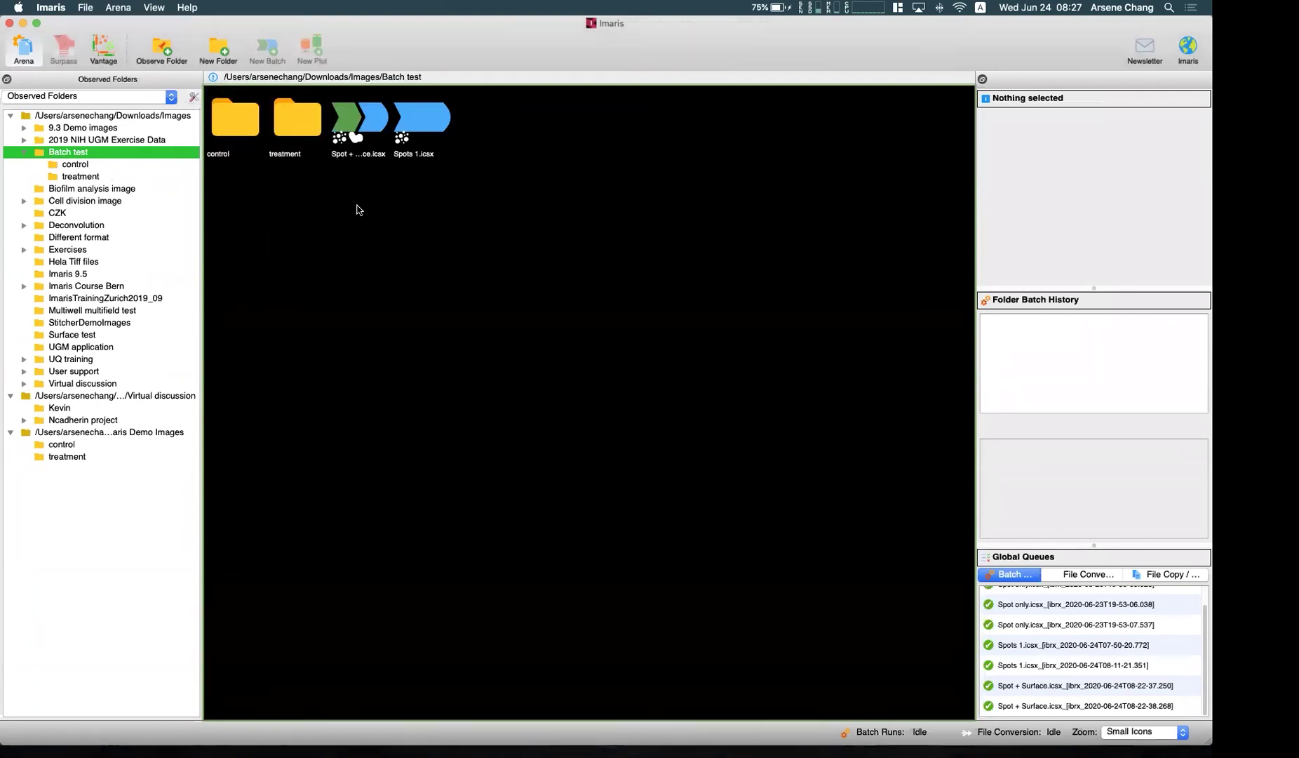
pyautogui.doubleClick(238, 133)
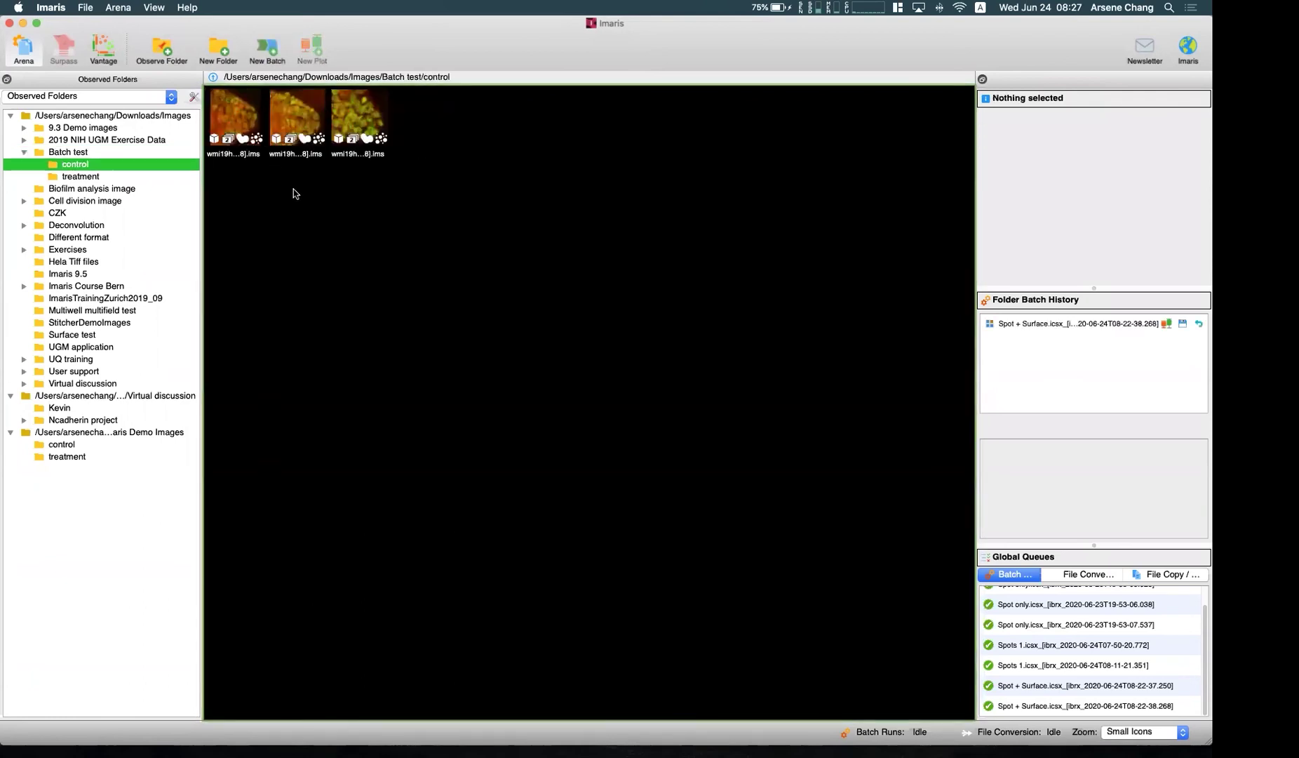
# Go through the three images in the control folder one by one and examine their properties
pyautogui.click(240, 141)
pyautogui.click(298, 129)
pyautogui.click(359, 130)
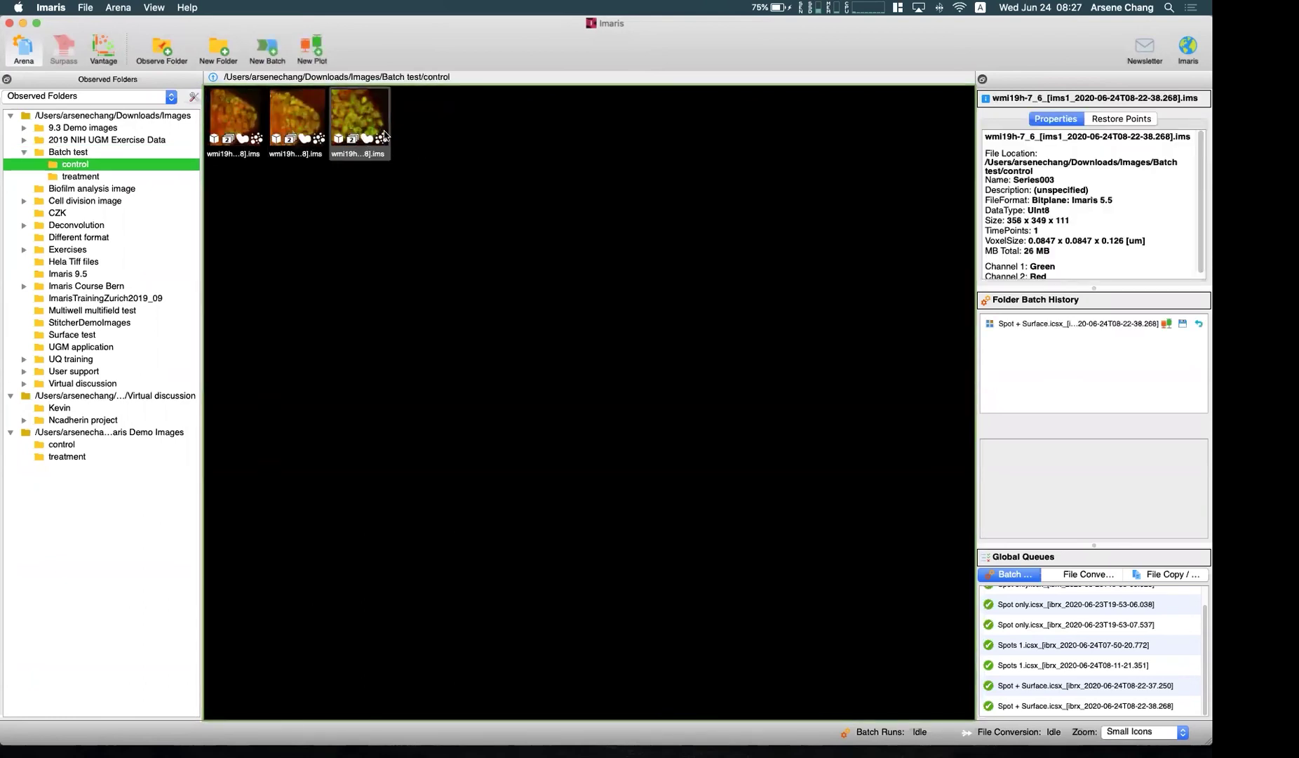
pyautogui.click(501, 183)
pyautogui.click(245, 138)
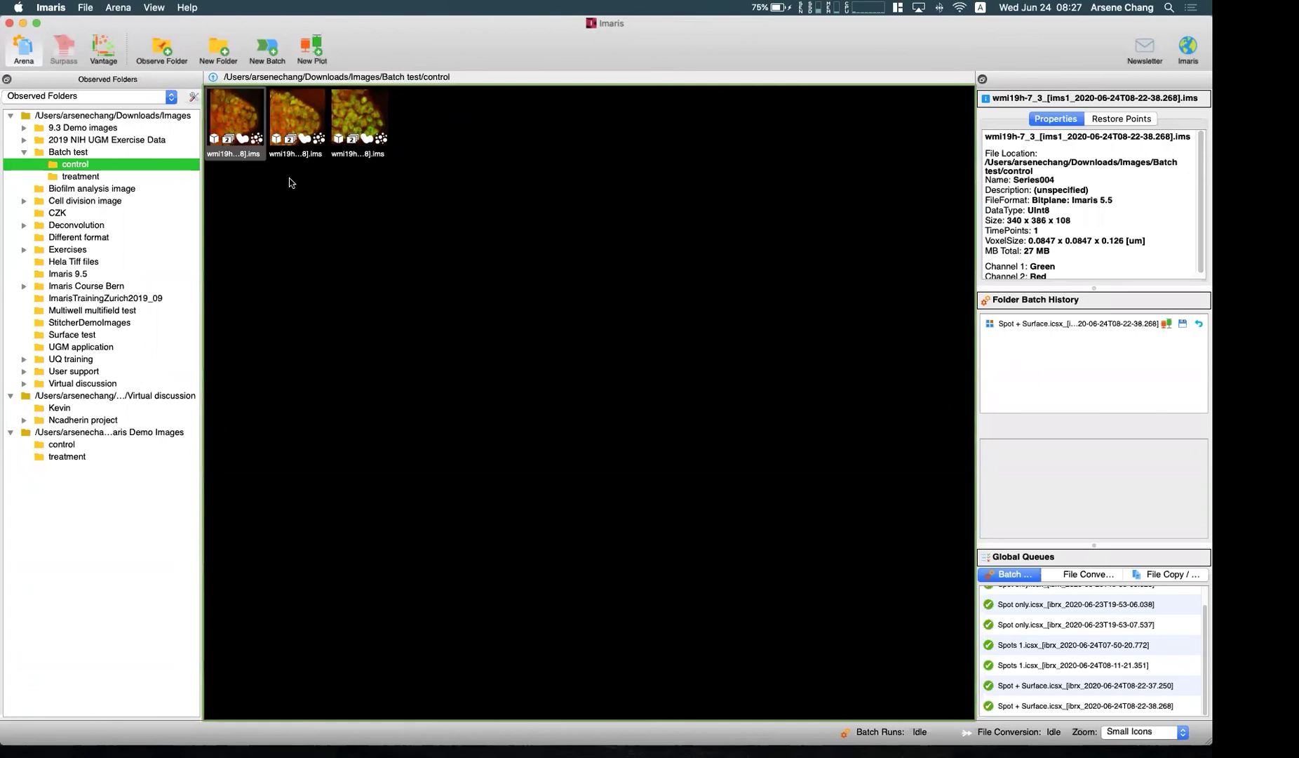
pyautogui.click(292, 128)
pyautogui.click(366, 128)
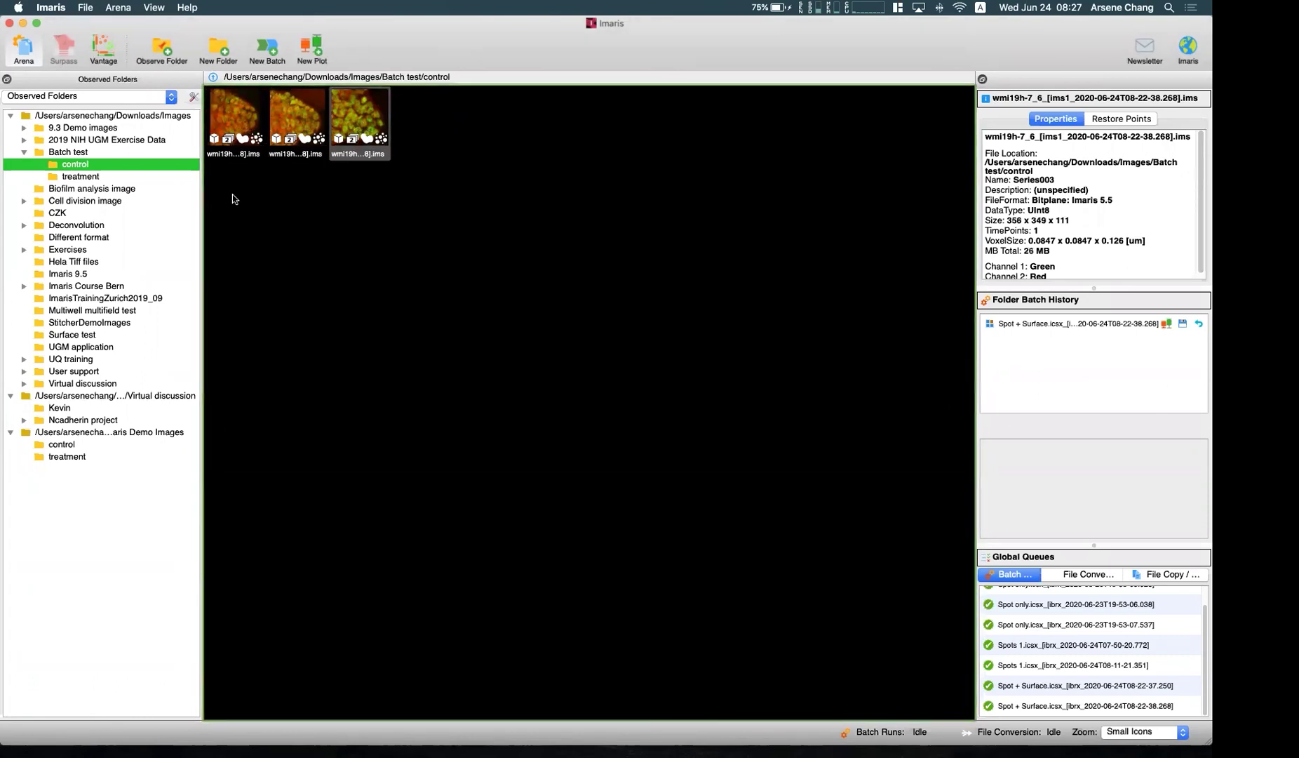
pyautogui.click(254, 130)
pyautogui.click(314, 126)
pyautogui.click(377, 126)
pyautogui.click(455, 136)
pyautogui.click(247, 135)
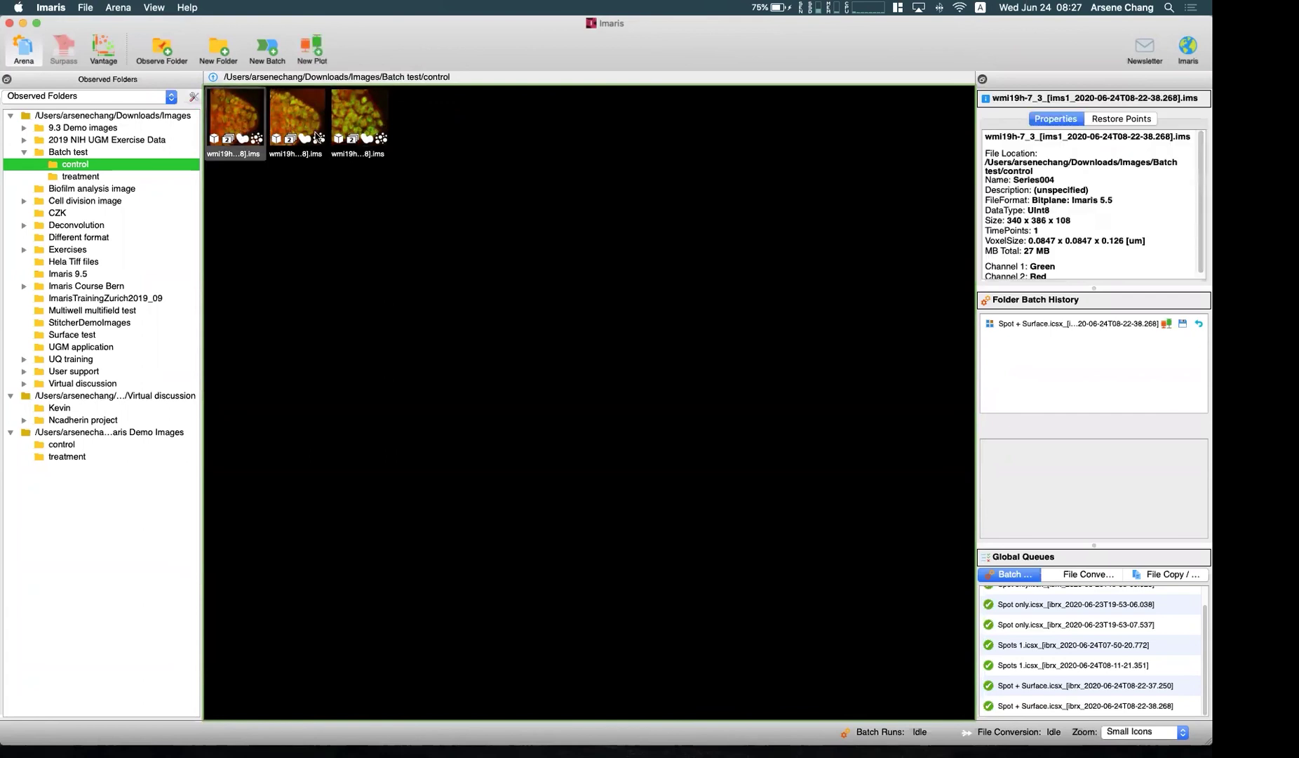
# Open the wmi19h-7_3 image in 3D View and widen the object list to compare the full surfaces and spots names
pyautogui.doubleClick(241, 131)
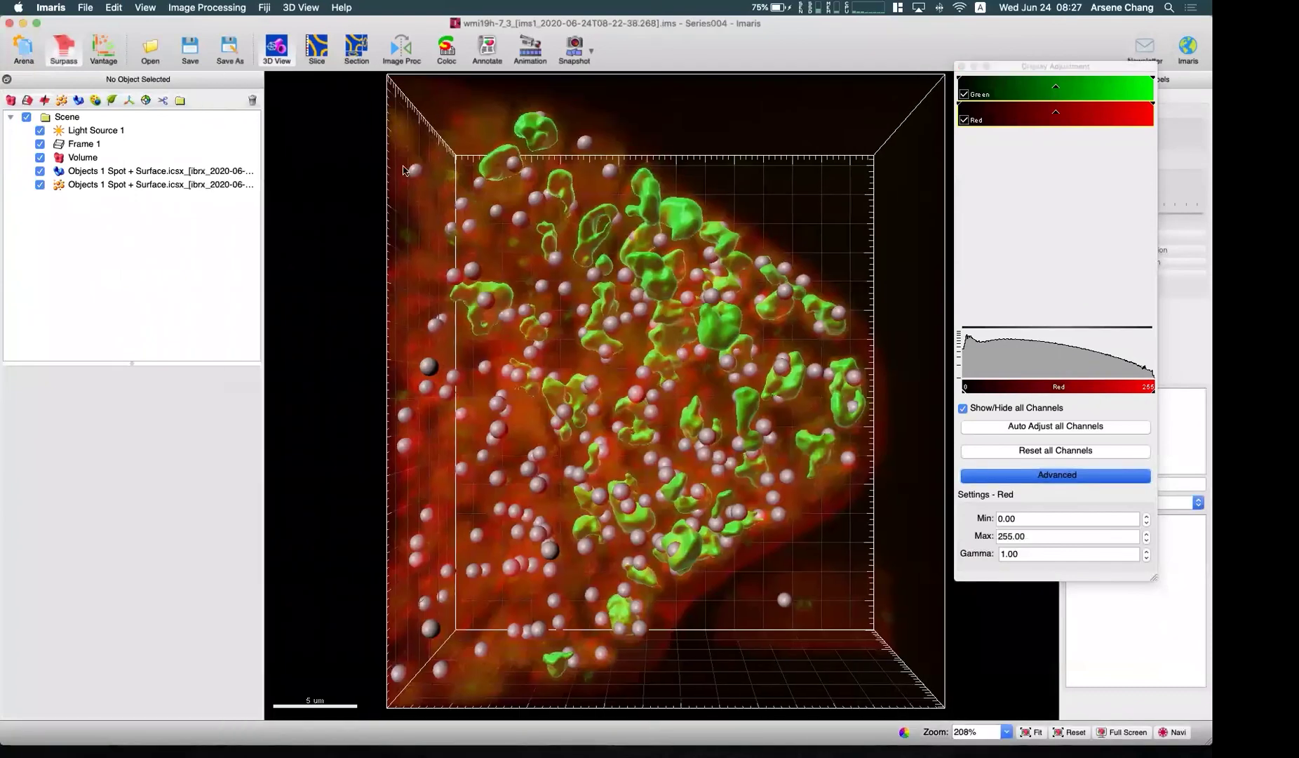
pyautogui.moveTo(264, 168); pyautogui.dragTo(420, 165)
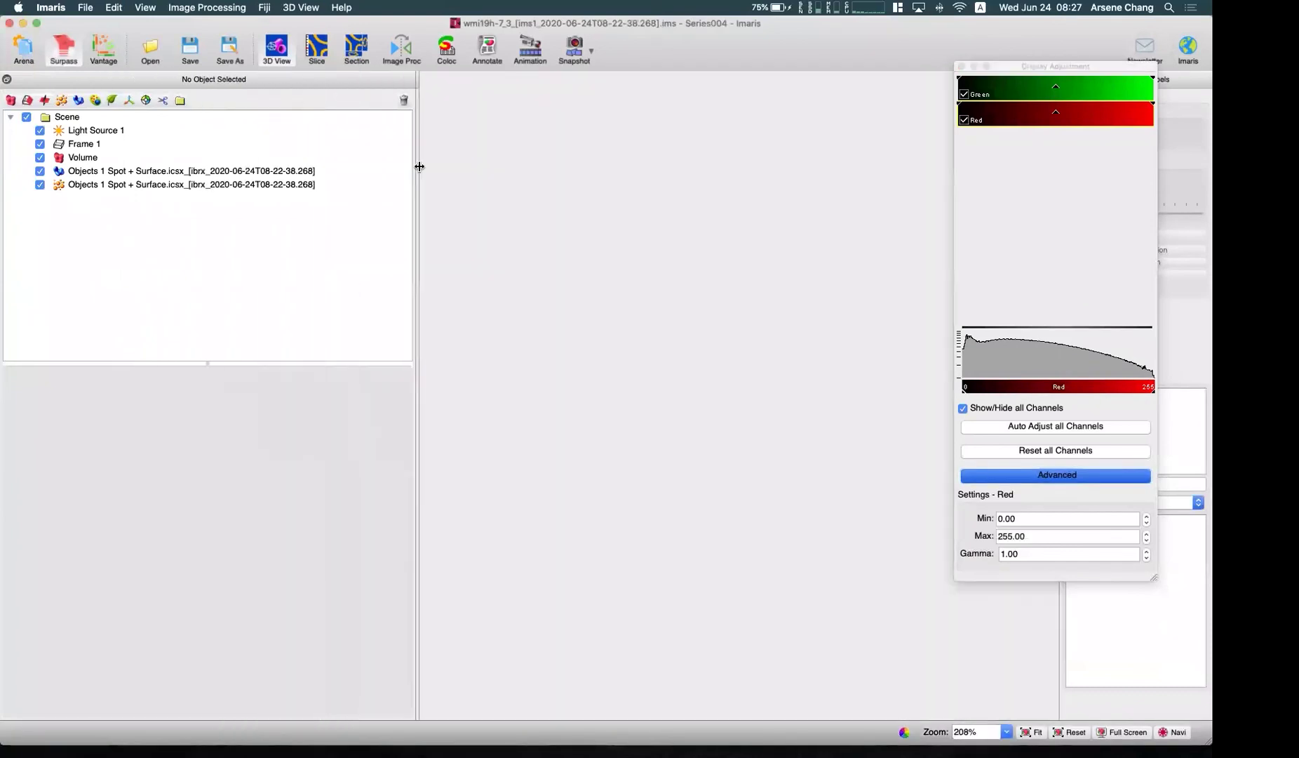
pyautogui.click(126, 172)
pyautogui.click(132, 183)
pyautogui.click(135, 172)
pyautogui.click(136, 182)
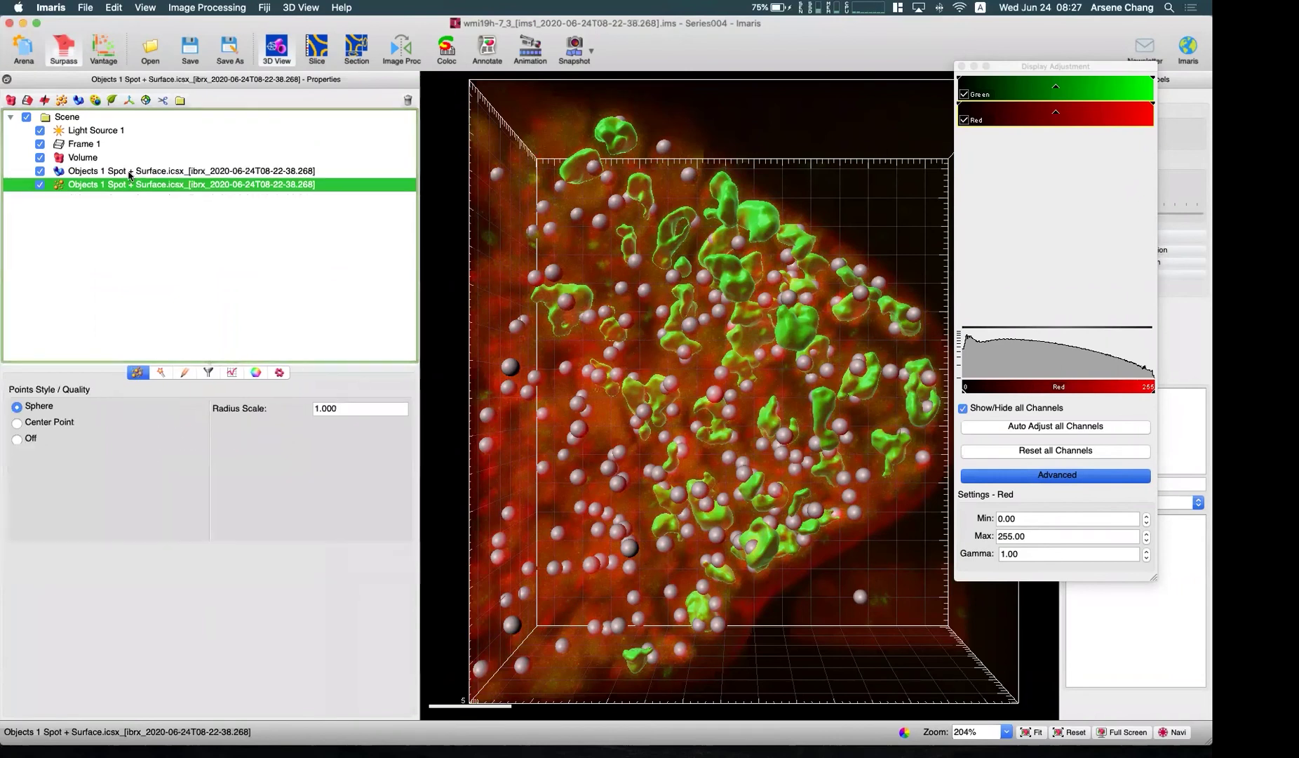
# Open the wmi19h-7_4 image from the Arena to check its object names, and return to the Arena
pyautogui.click(24, 48)
pyautogui.doubleClick(283, 129)
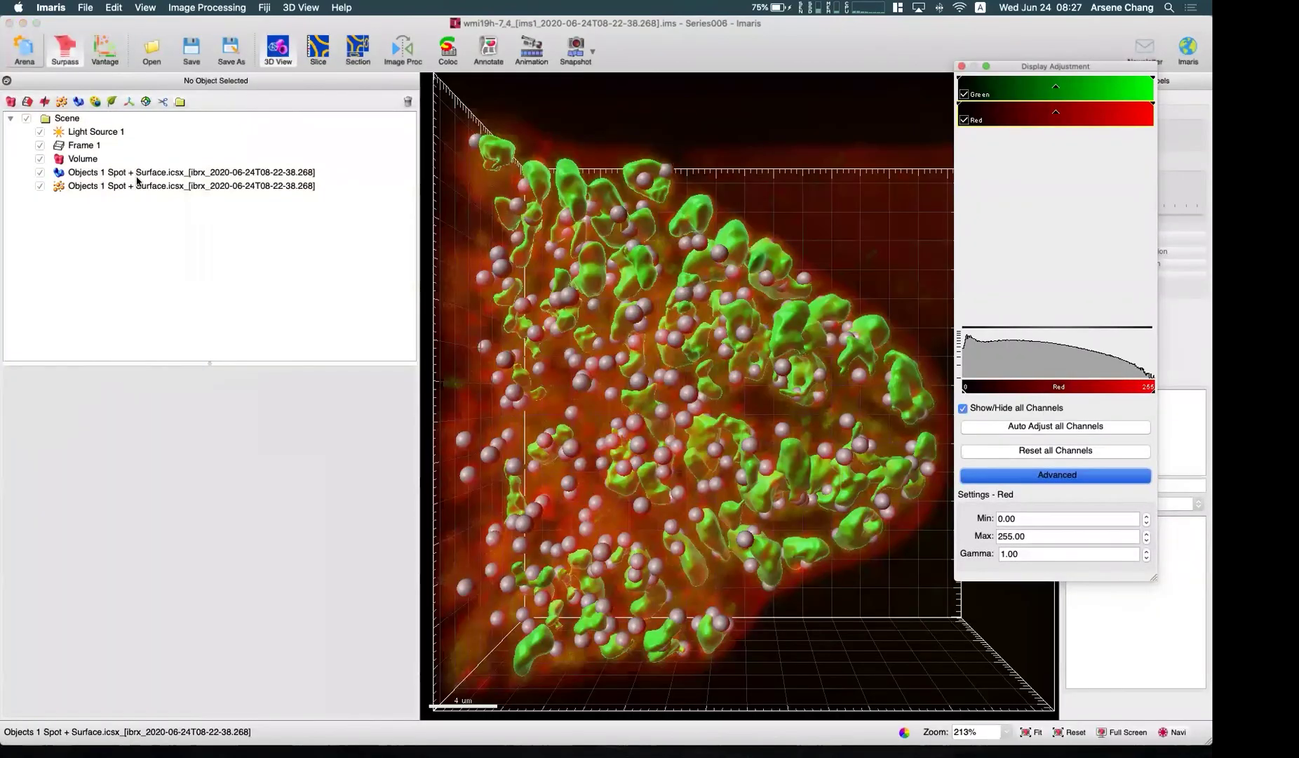
pyautogui.click(24, 50)
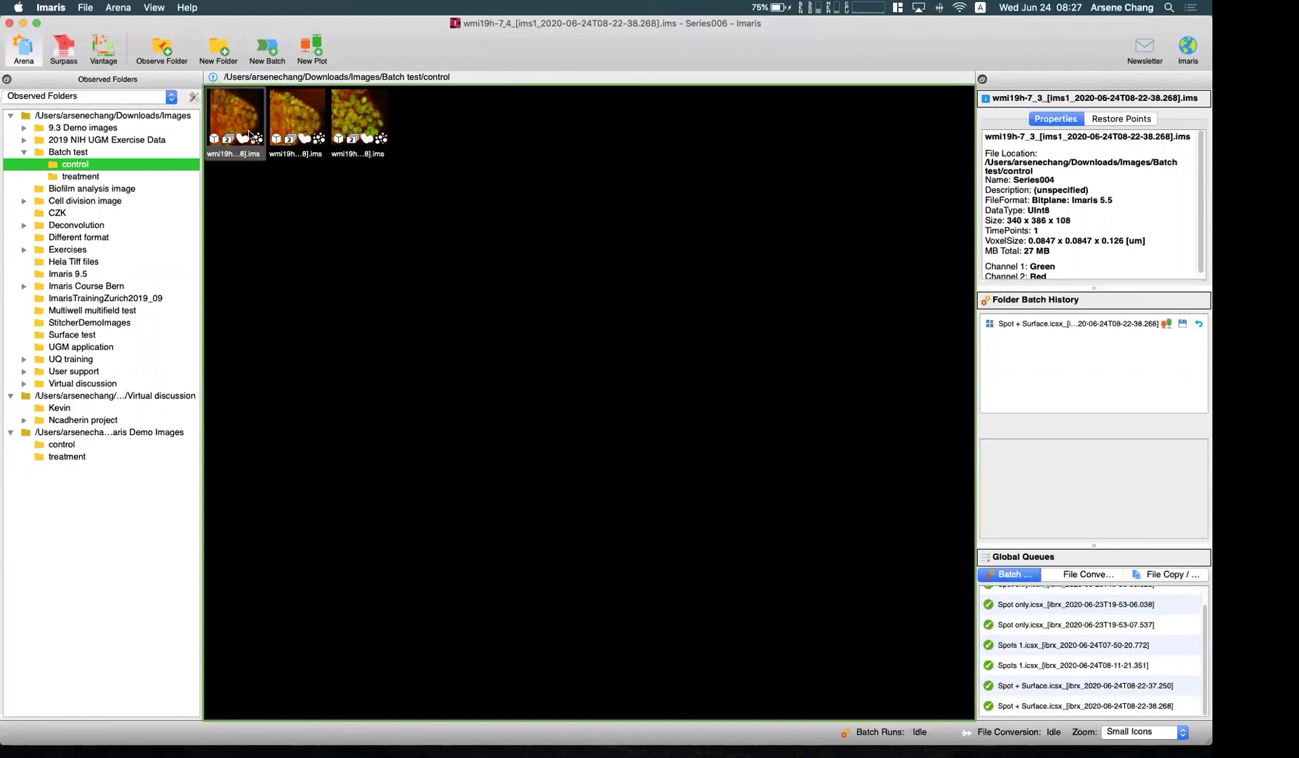
# Reopen the wmi19h-7_3 image, rename its spots object as Spot1 and save the image
pyautogui.doubleClick(235, 136)
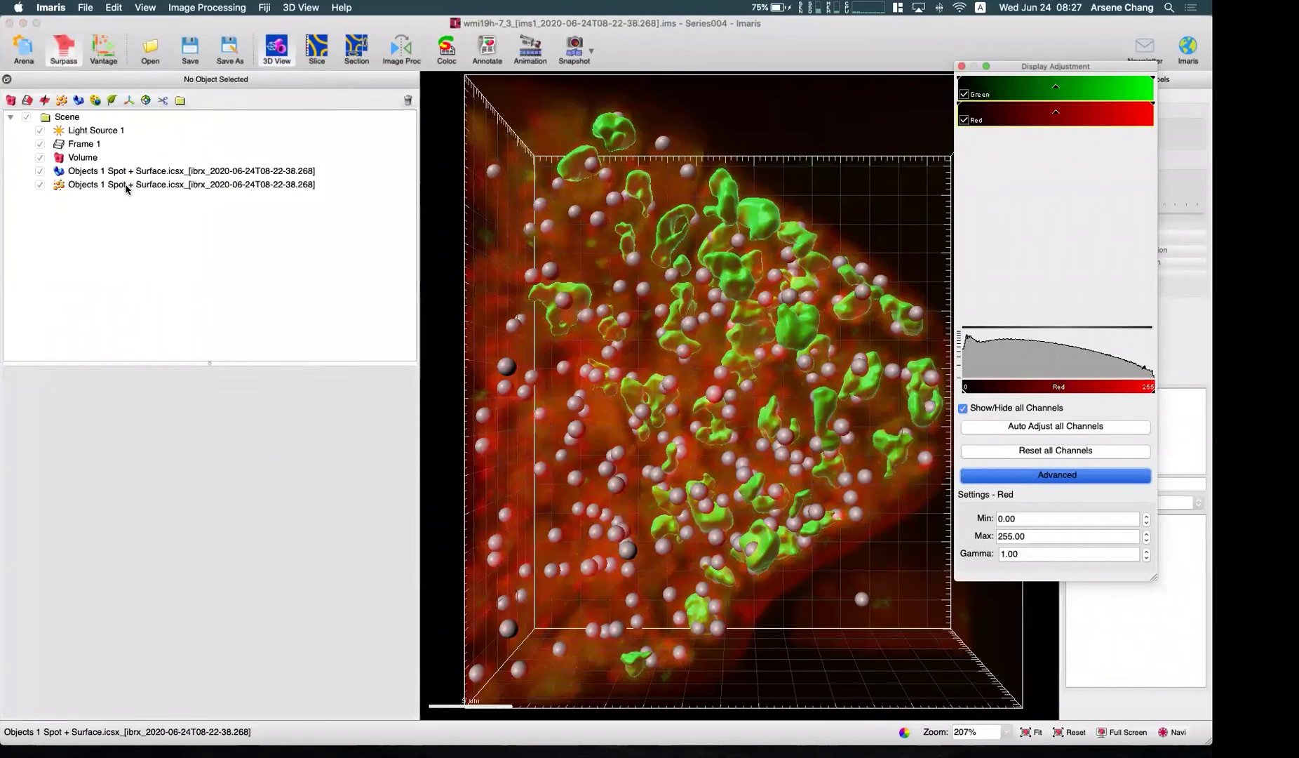
pyautogui.click(124, 186)
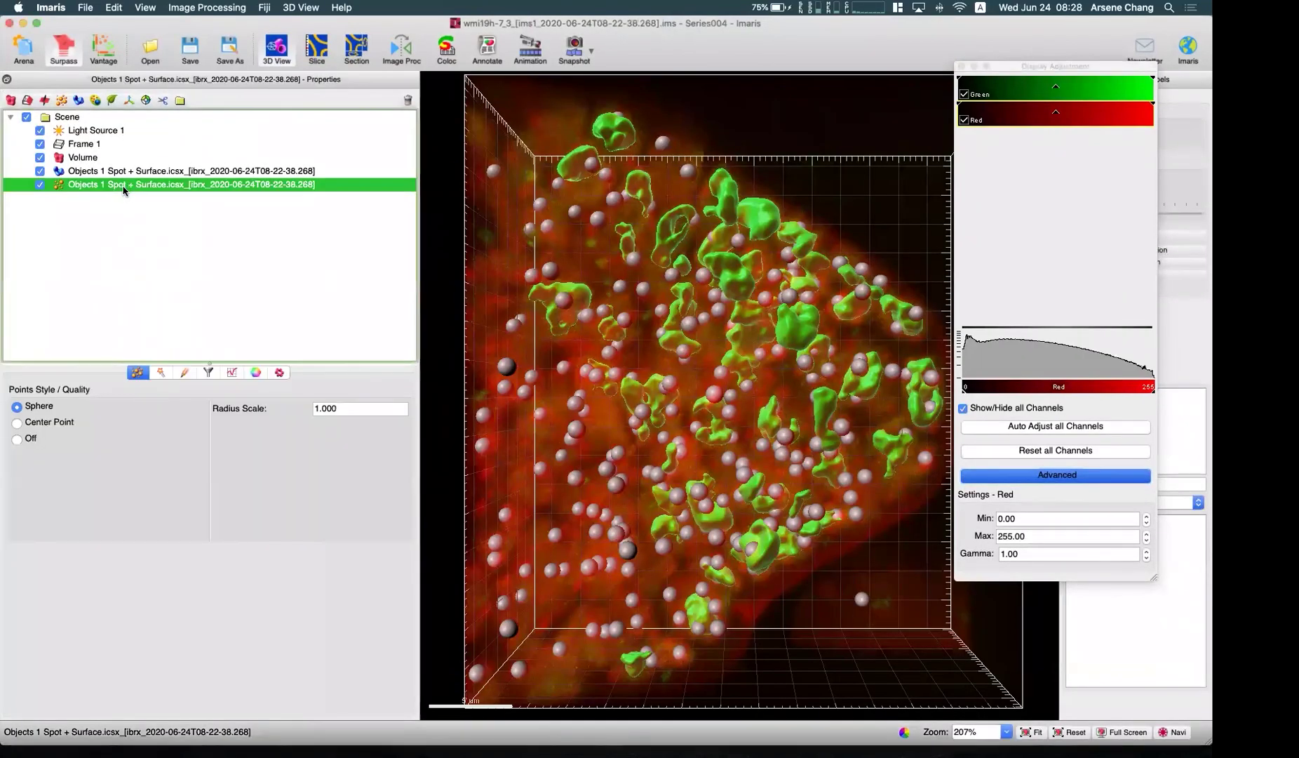
pyautogui.doubleClick(122, 185)
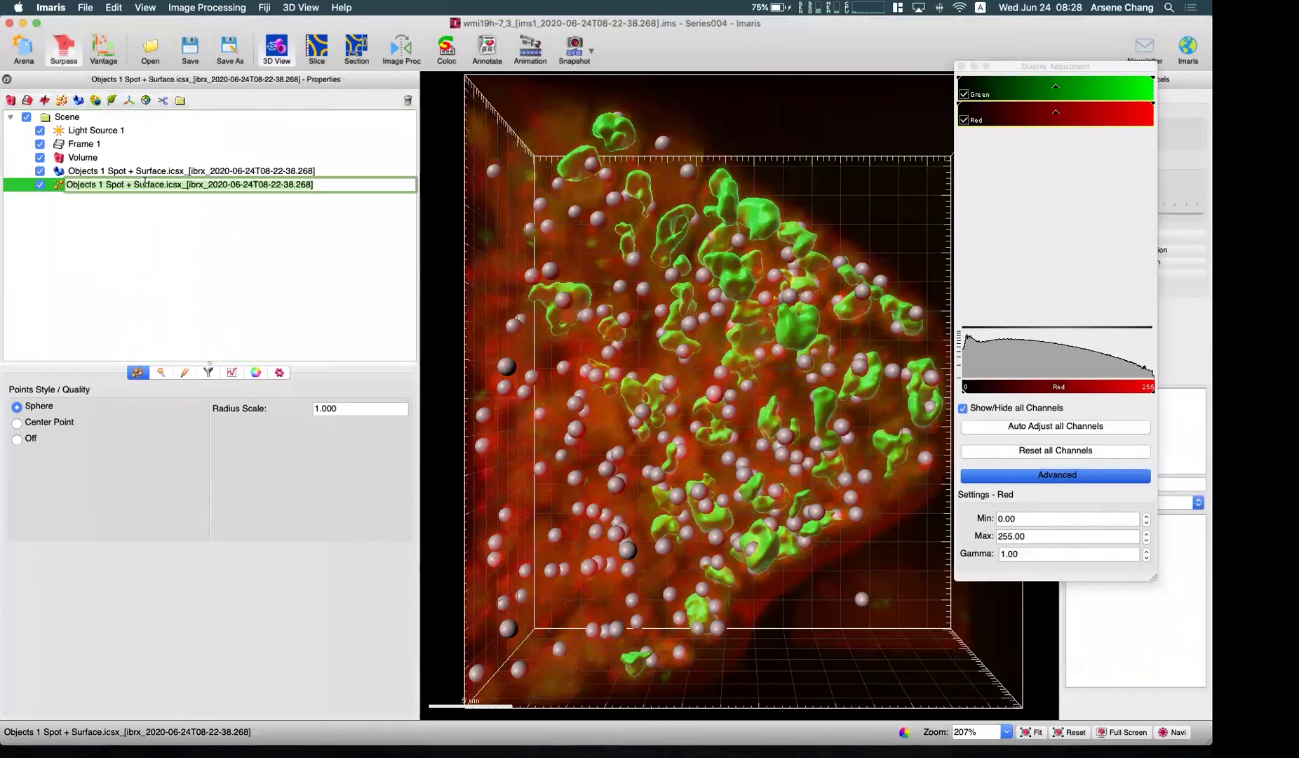
pyautogui.write('Spot')
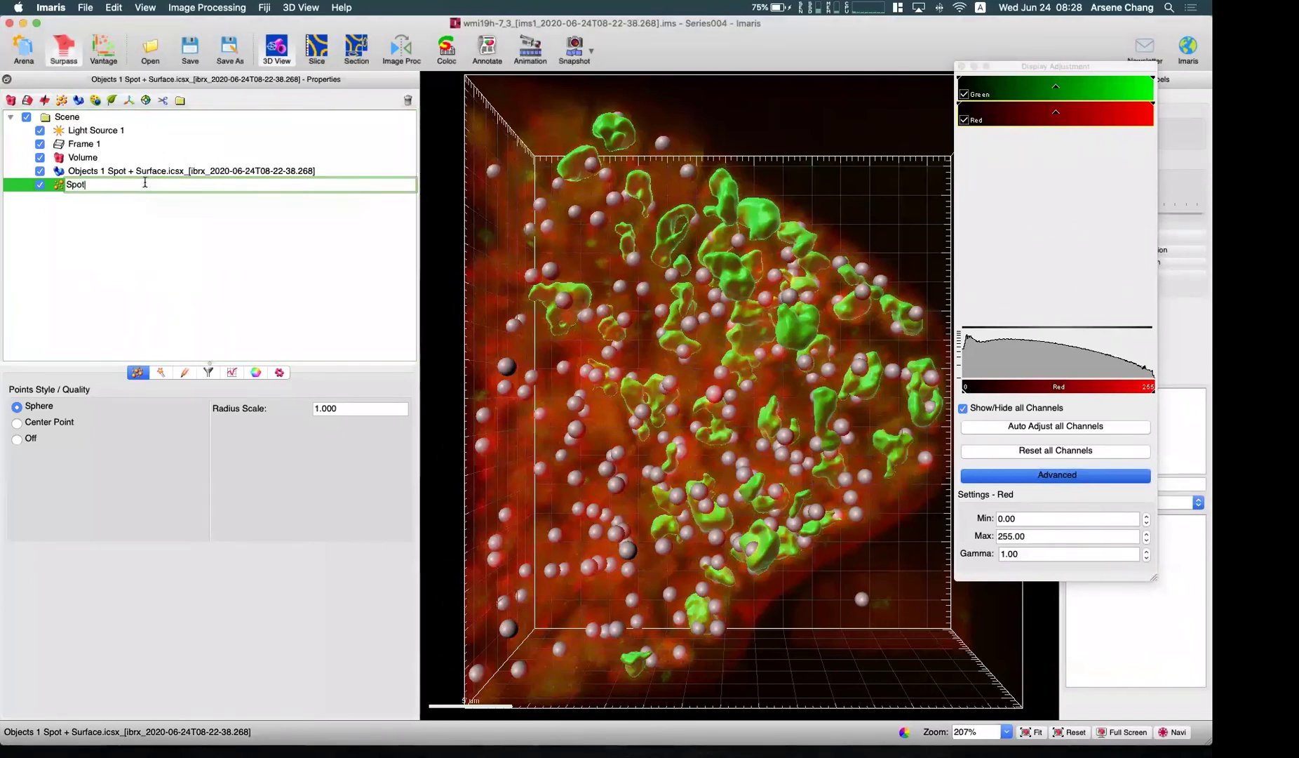
pyautogui.write('1')
pyautogui.press('Return')
pyautogui.click(184, 53)
# Open the wmi19h-7_4 image, rename its spots object as Spot2, and return to the Arena saving the changes
pyautogui.click(24, 49)
pyautogui.doubleClick(293, 136)
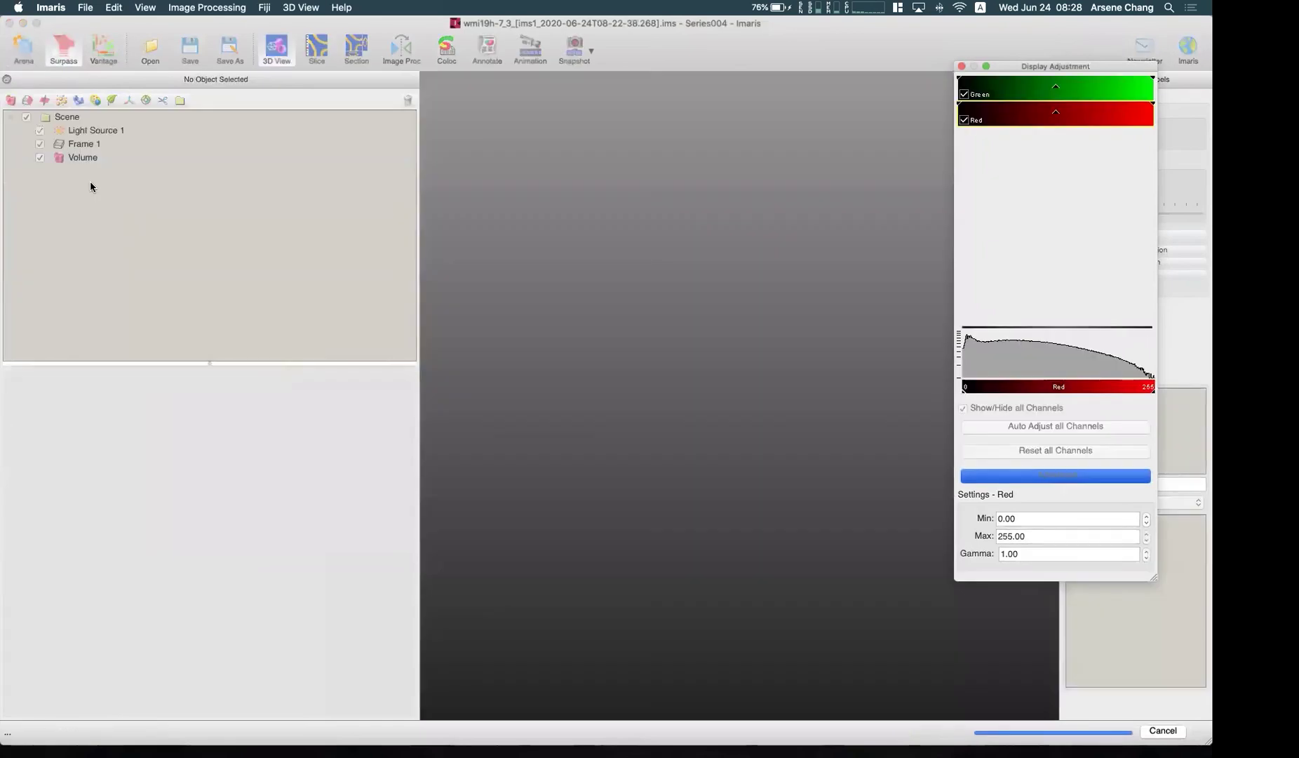
pyautogui.click(89, 184)
pyautogui.click(90, 185)
pyautogui.write('Spot2')
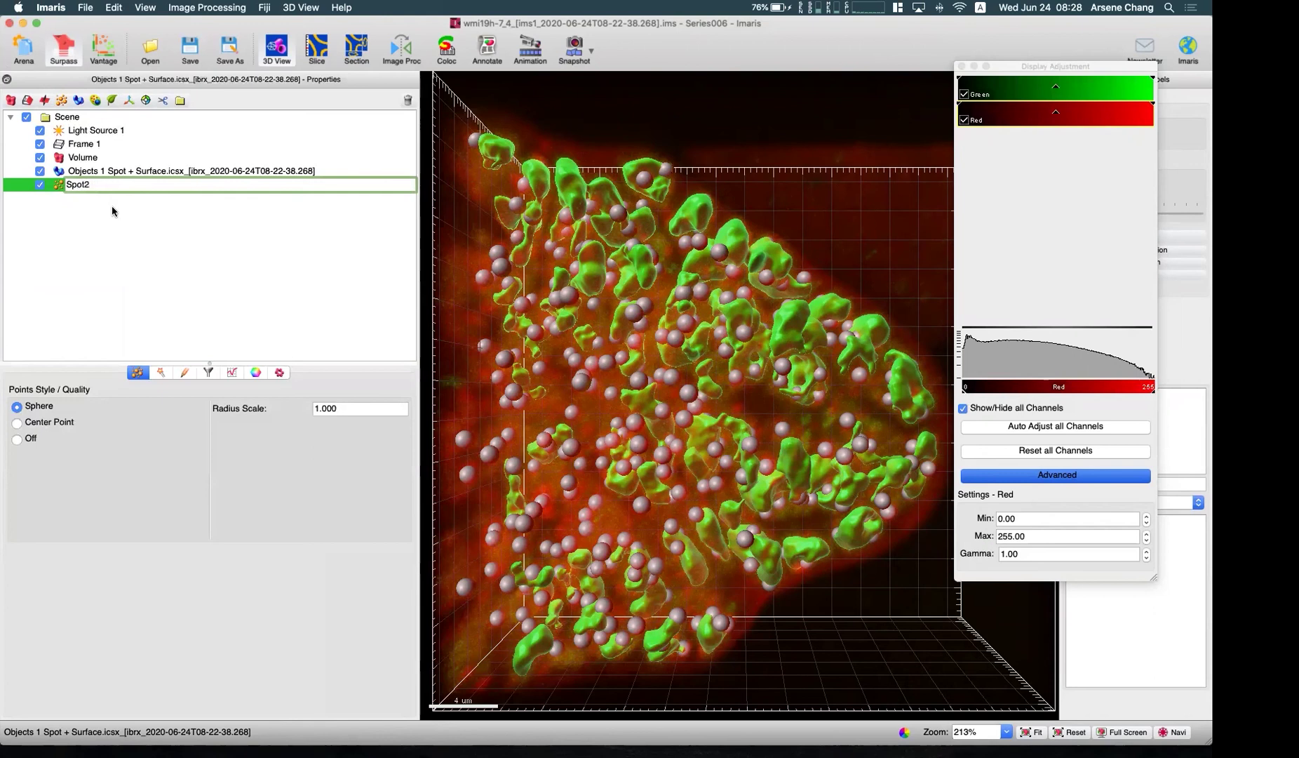
pyautogui.press('Return')
pyautogui.click(21, 59)
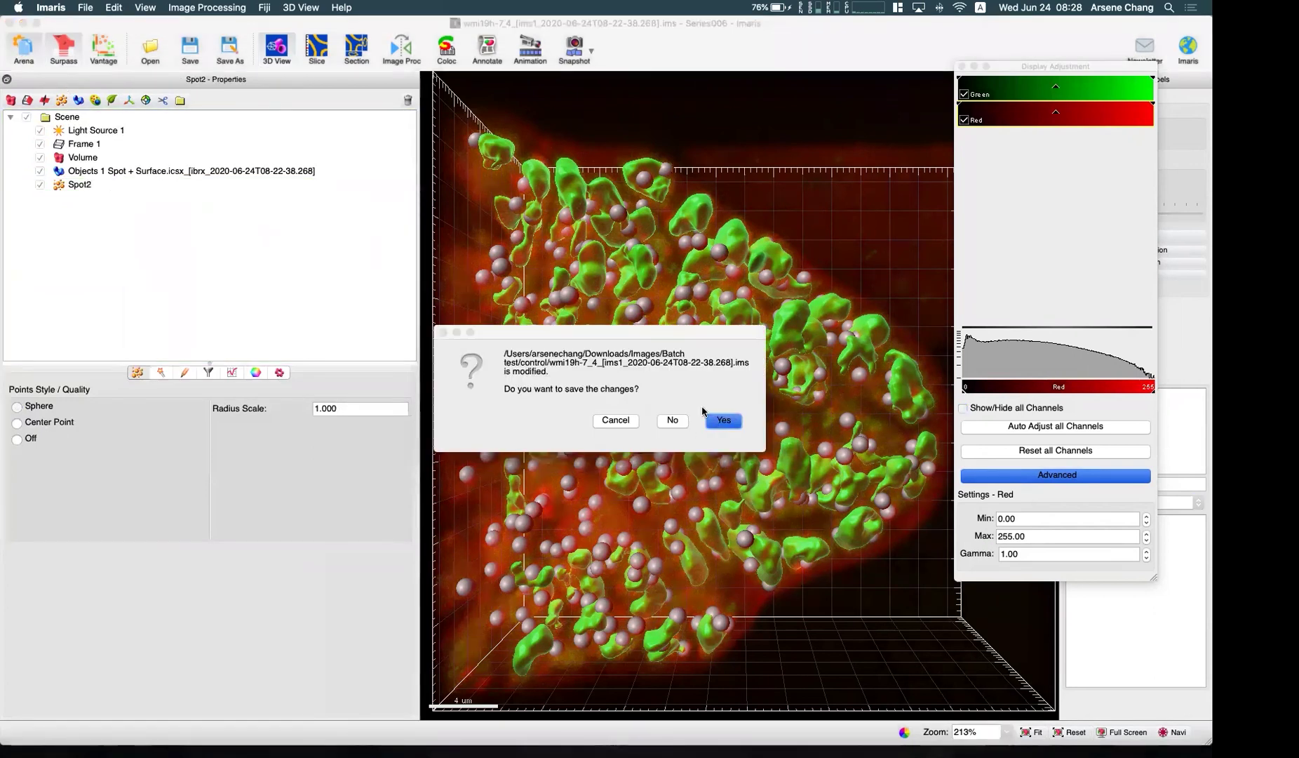
pyautogui.click(717, 419)
# Open the wmi19h-7_6 image, rename its spots object as Spot3 and save the image
pyautogui.doubleClick(368, 120)
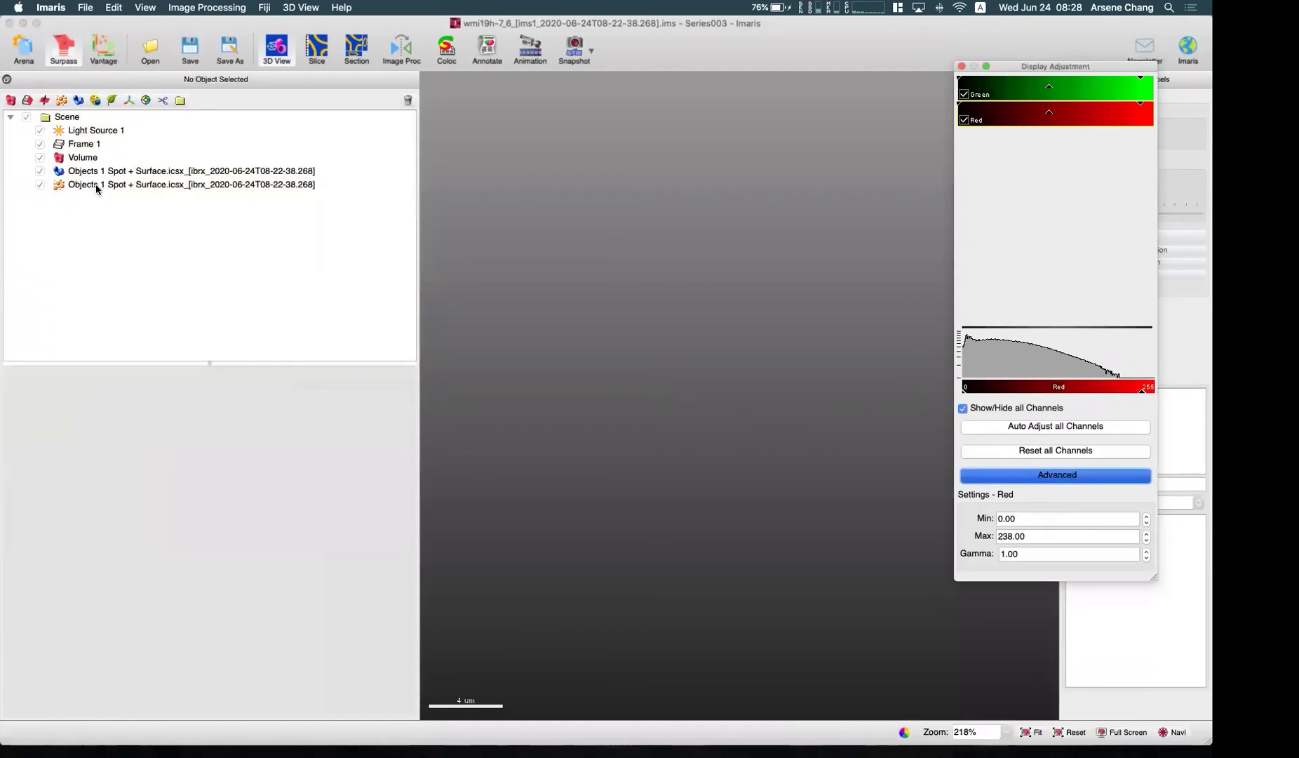
pyautogui.click(96, 185)
pyautogui.click(96, 186)
pyautogui.write('Spot3')
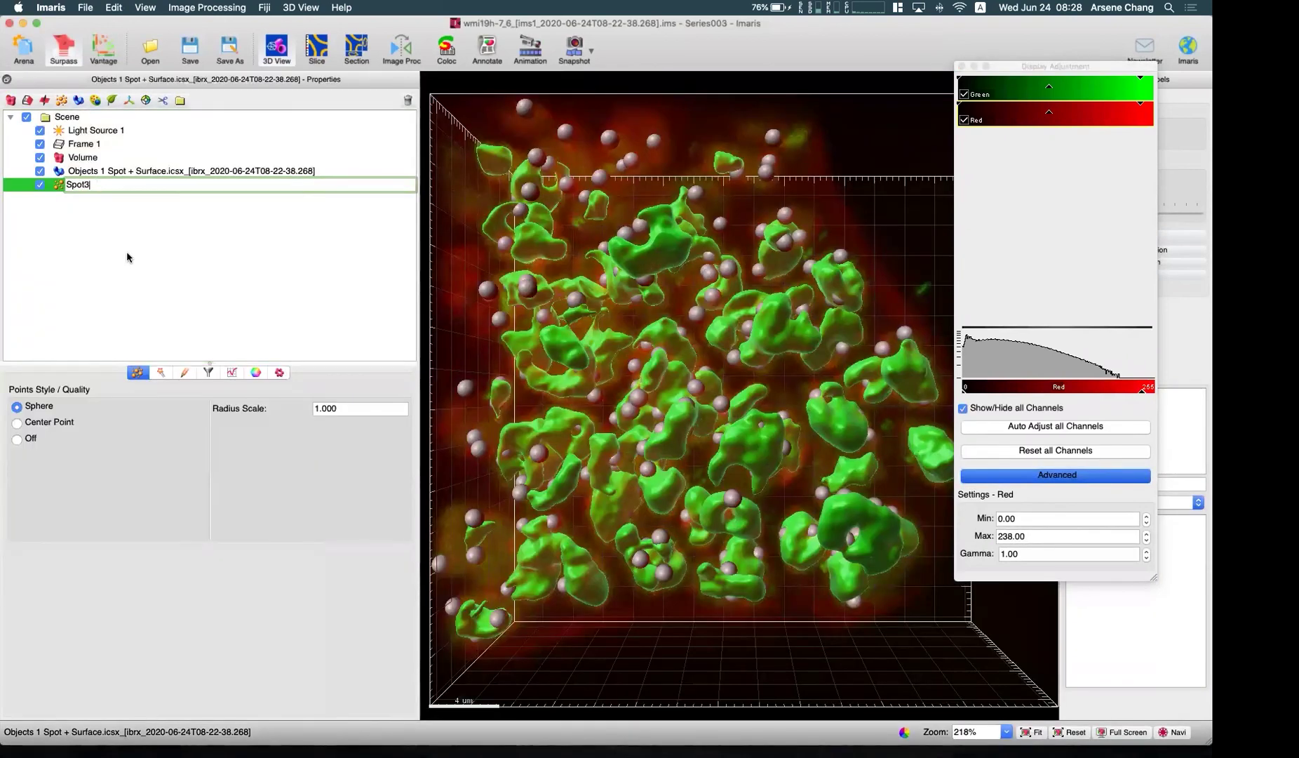
pyautogui.click(127, 257)
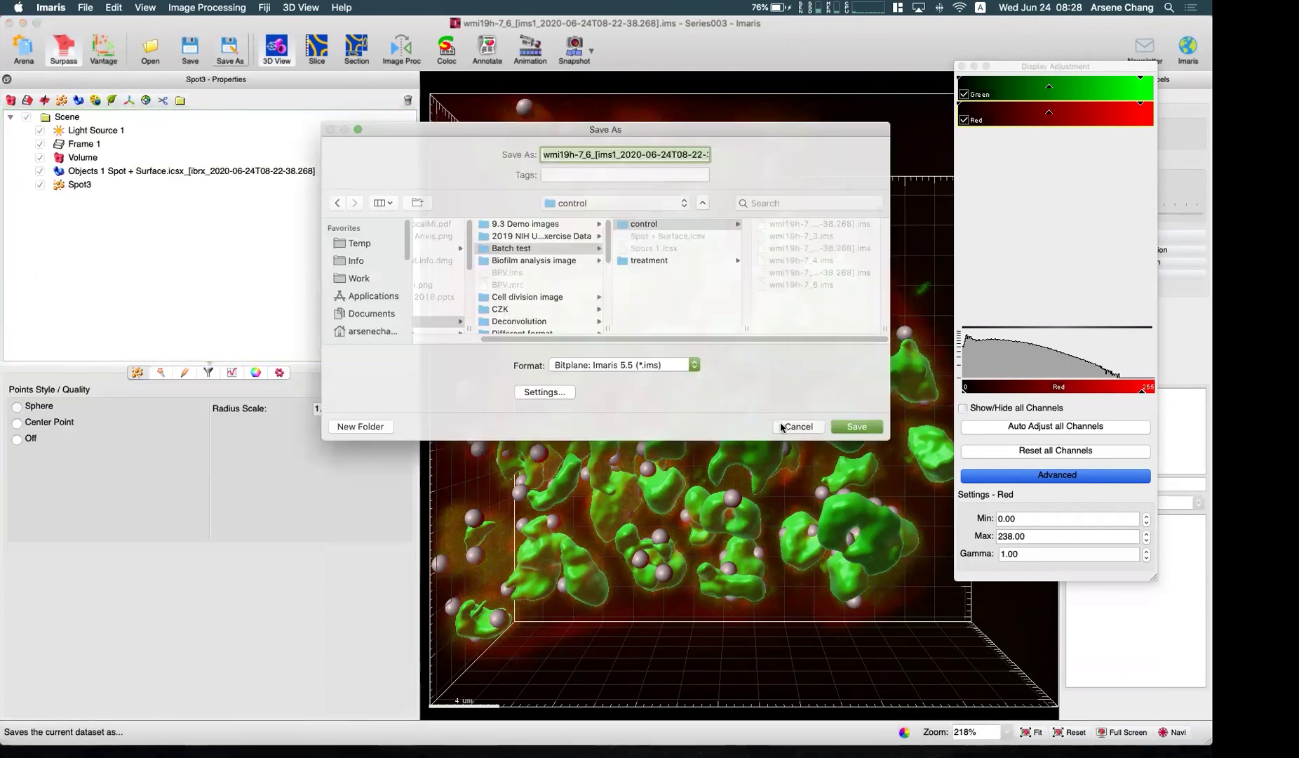
pyautogui.press('Return')
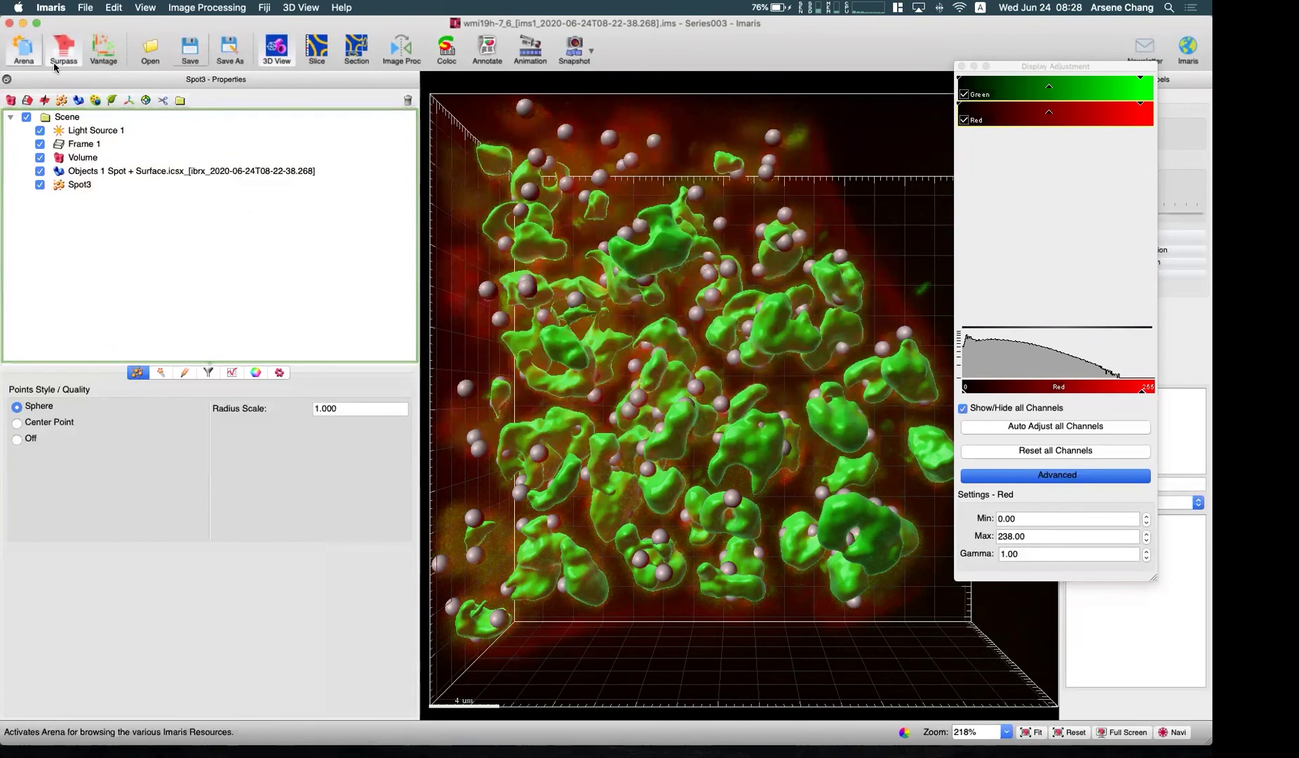
# Create a new Vantage plot from all three control images selected in the Arena, and hide the surfaces object in it
pyautogui.click(23, 50)
pyautogui.click(234, 120)
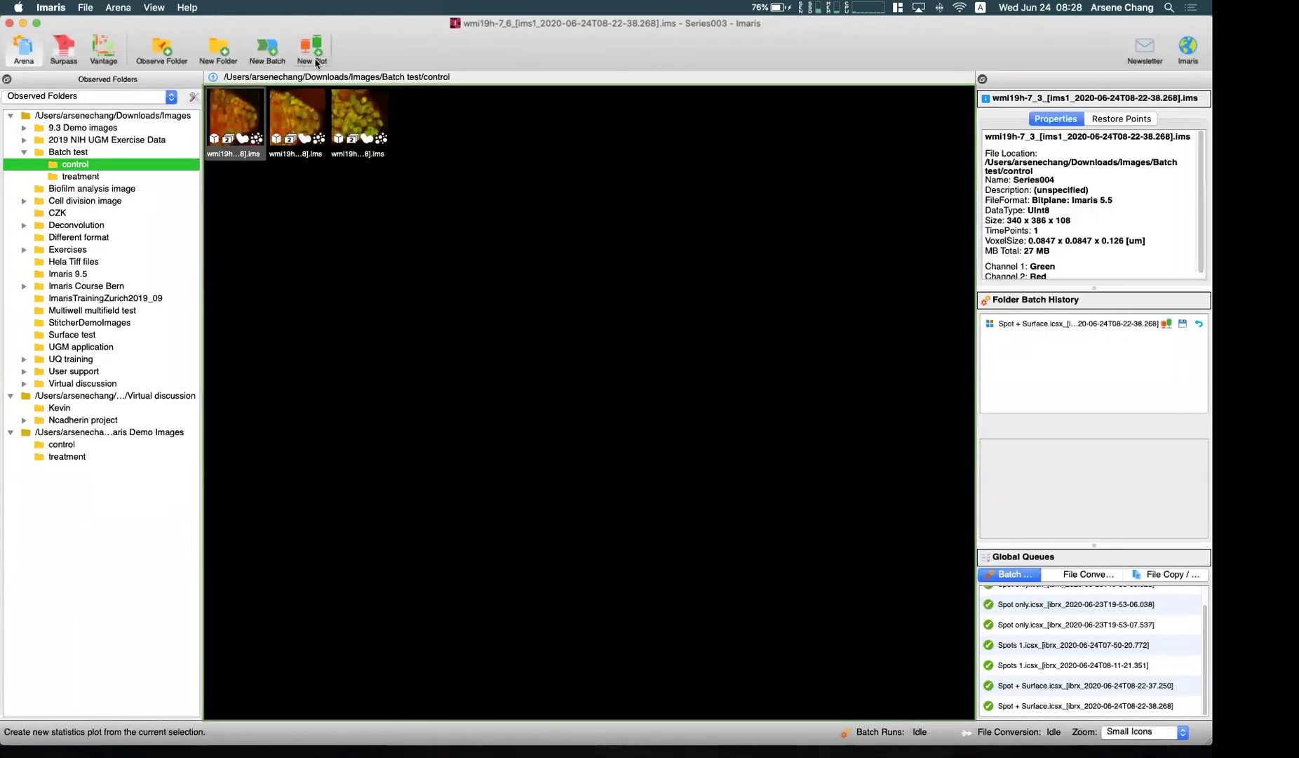
pyautogui.keyDown('super'); pyautogui.click(296, 120); pyautogui.keyUp('super')
pyautogui.keyDown('super'); pyautogui.click(358, 120); pyautogui.keyUp('super')
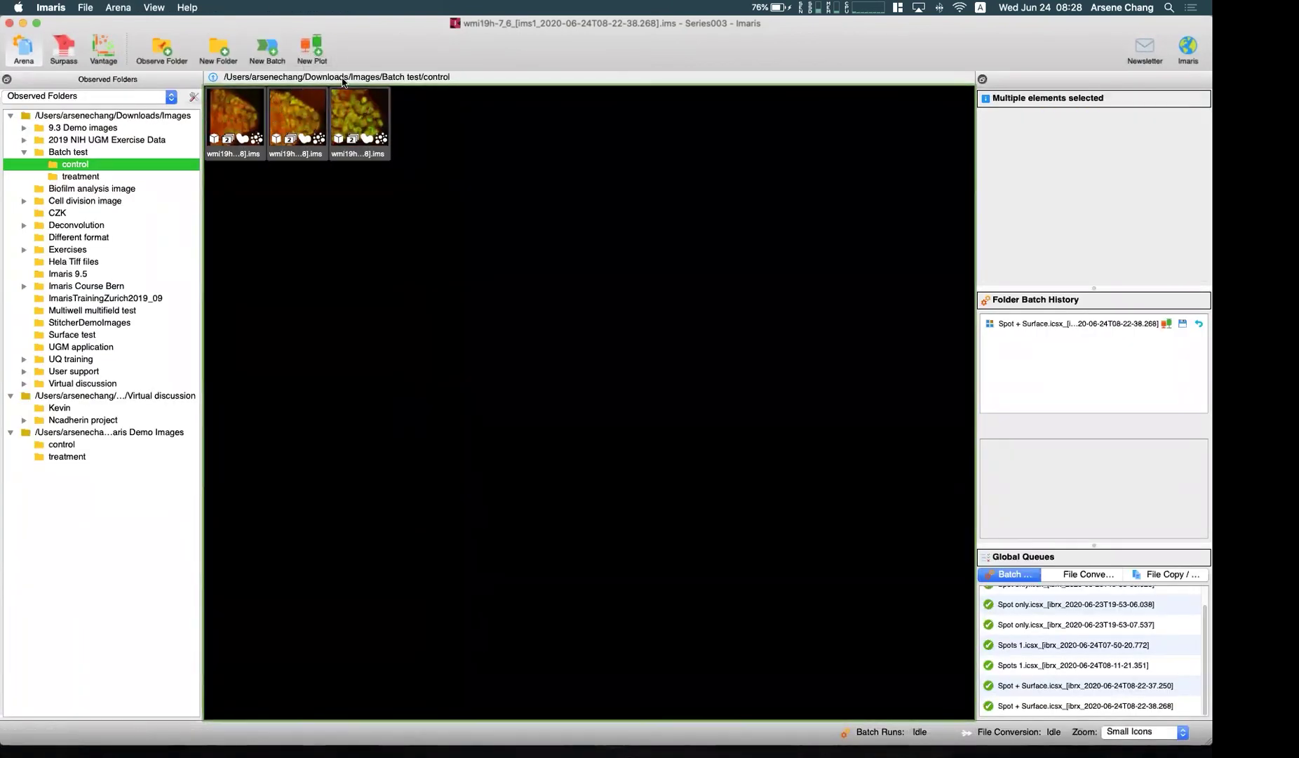
pyautogui.click(312, 47)
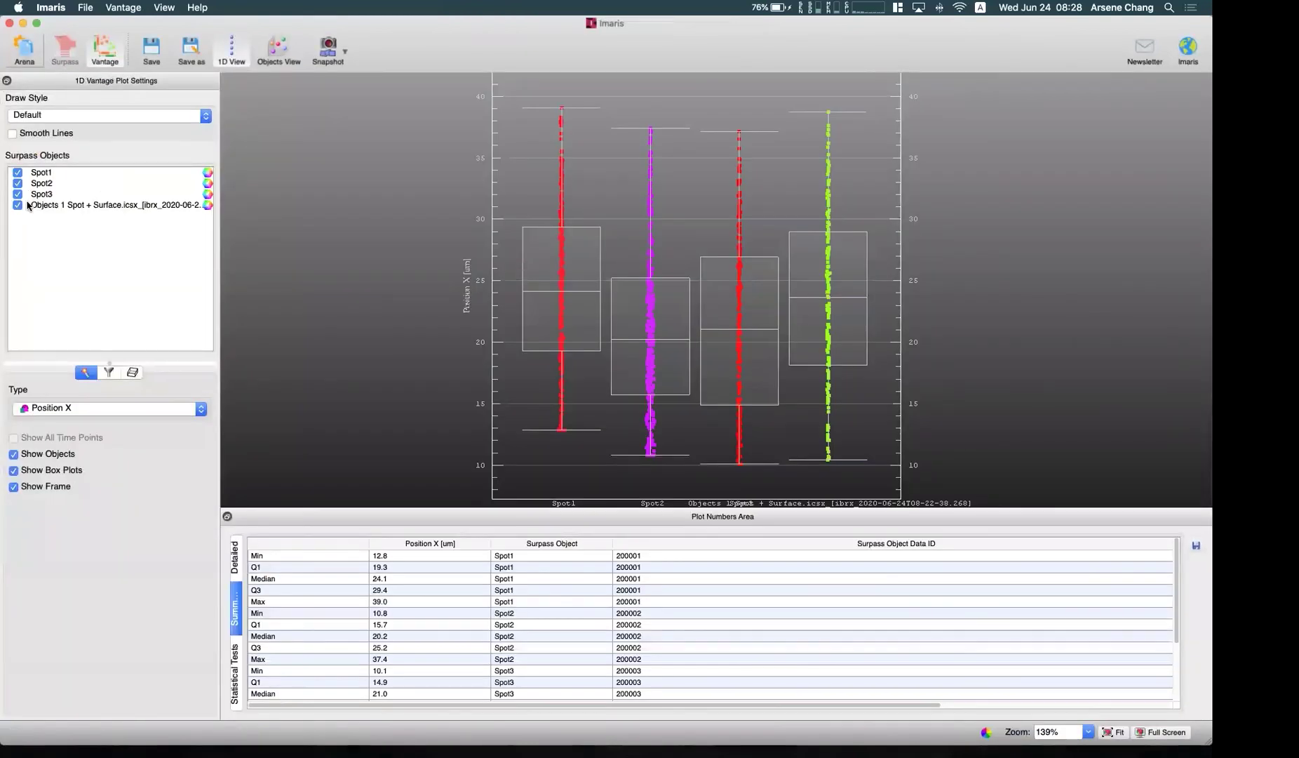
pyautogui.click(17, 205)
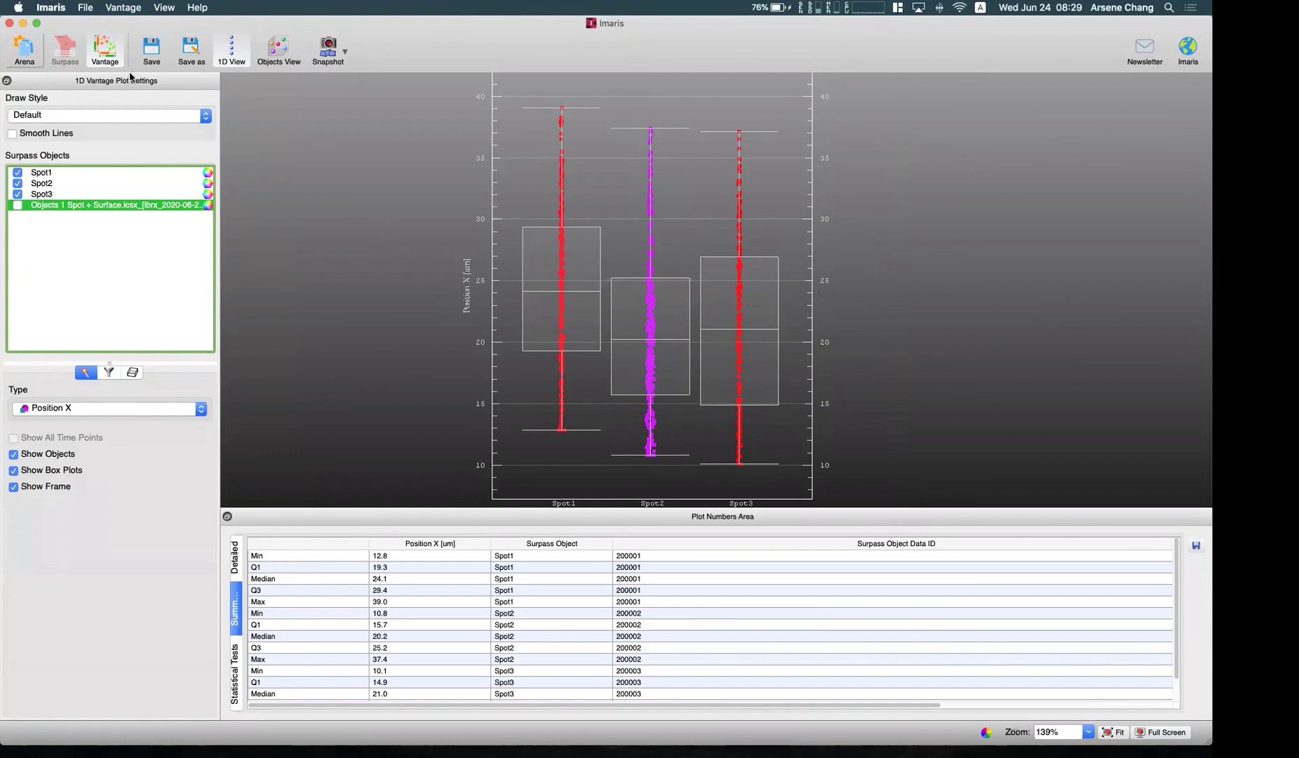
# Return to the Arena and review the control images individually again
pyautogui.click(24, 56)
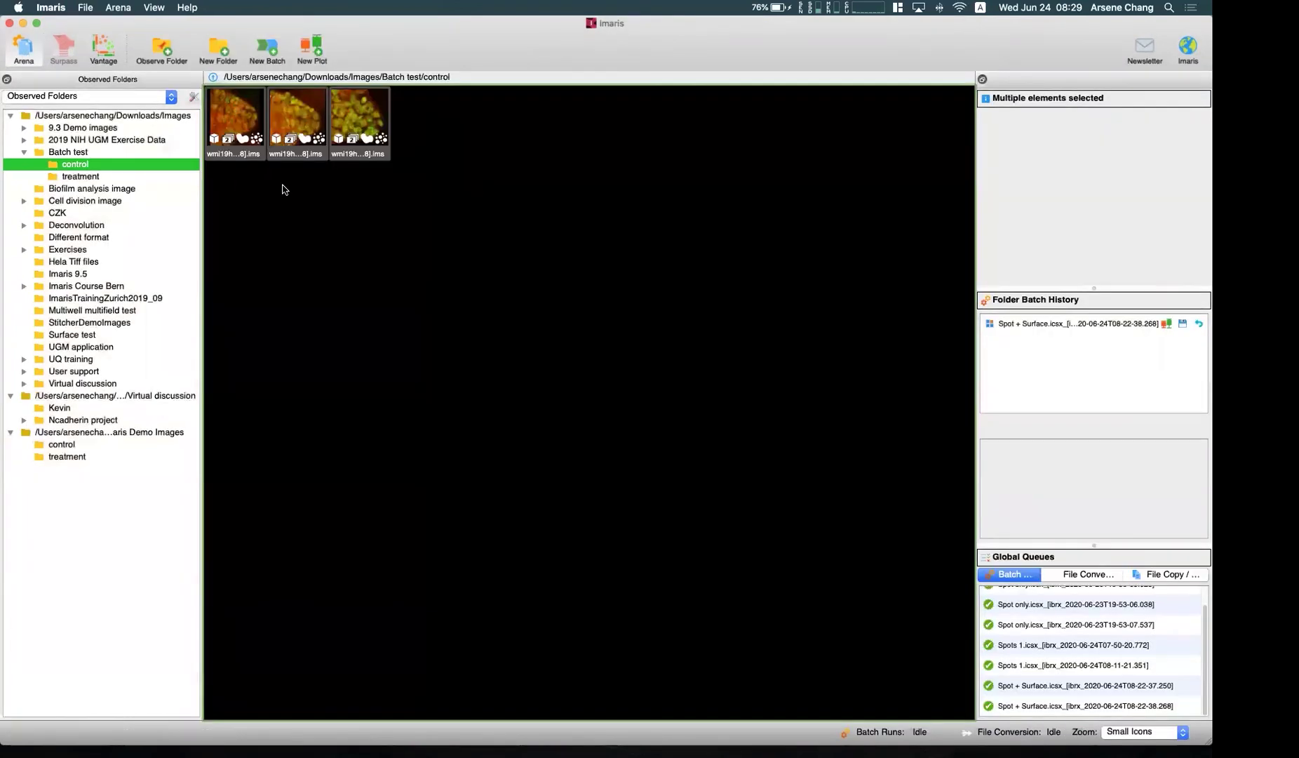
pyautogui.click(300, 129)
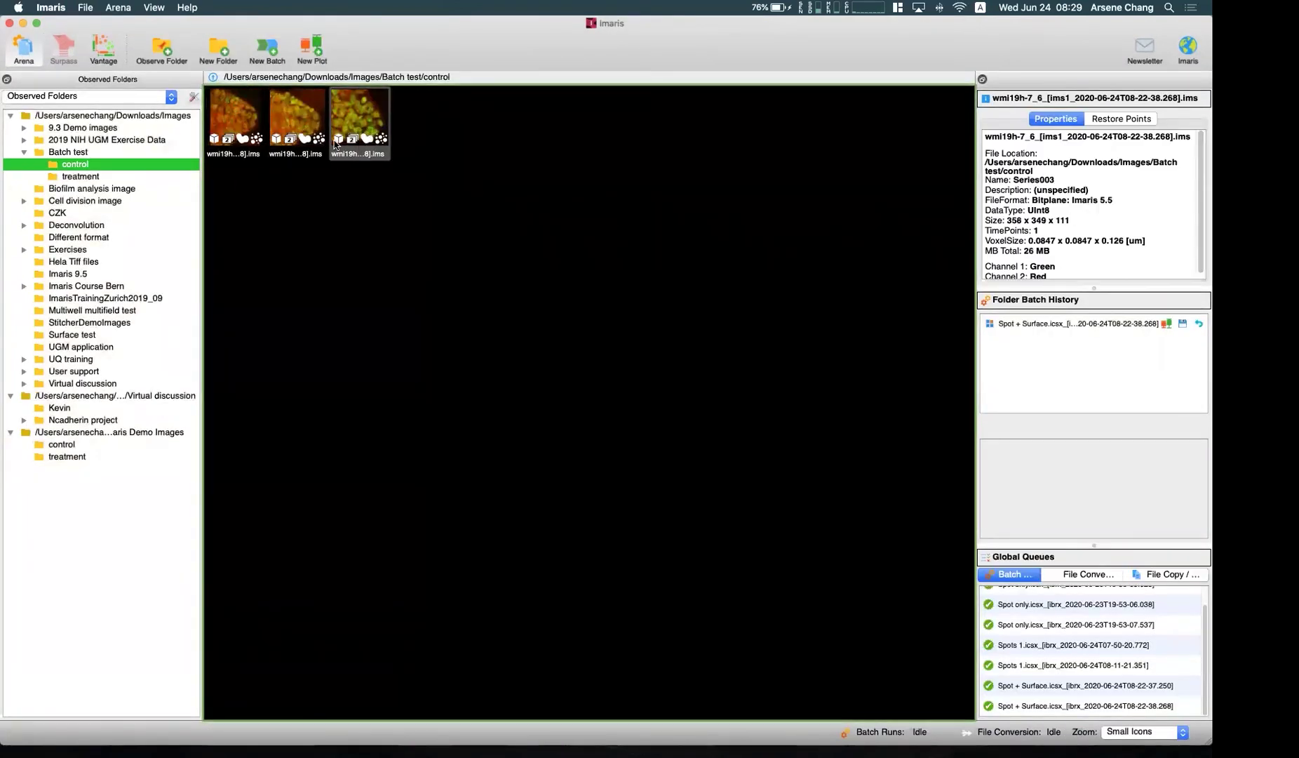
pyautogui.click(334, 214)
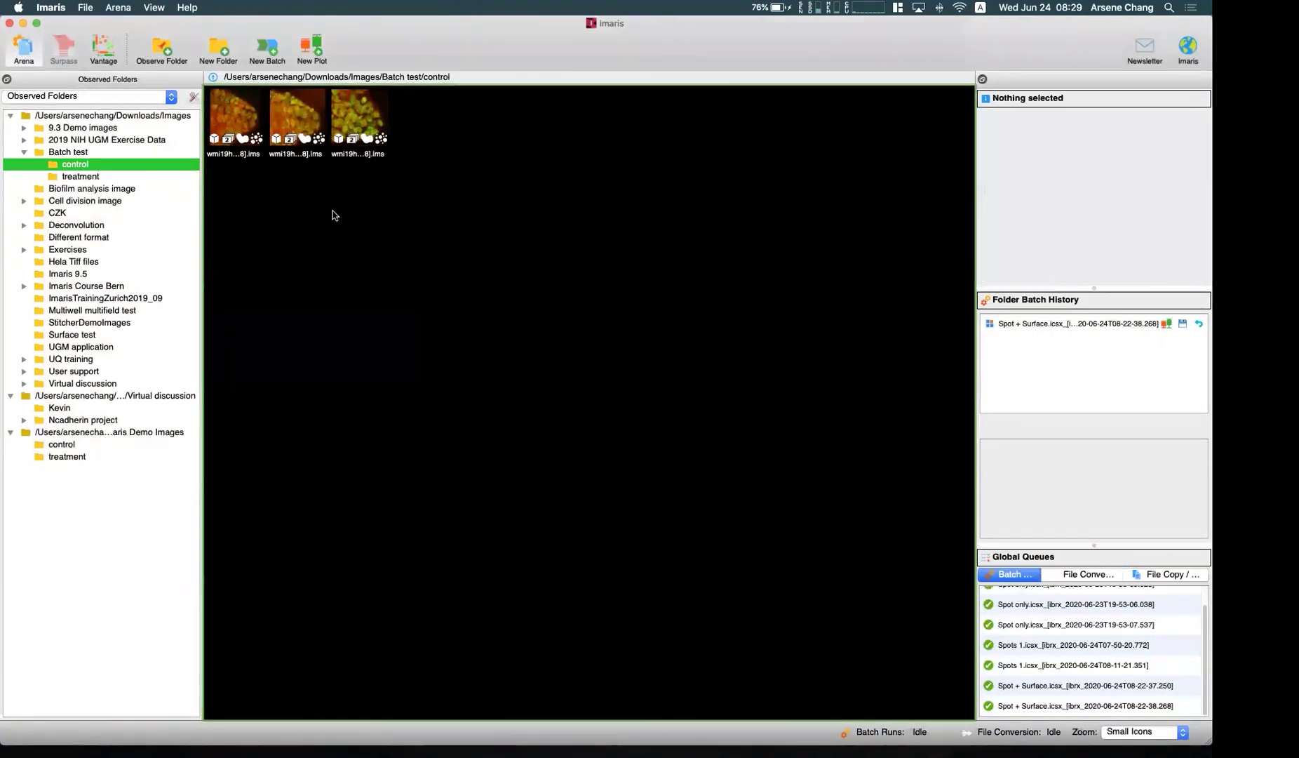
pyautogui.click(238, 120)
pyautogui.press('Right')
pyautogui.press('Right')
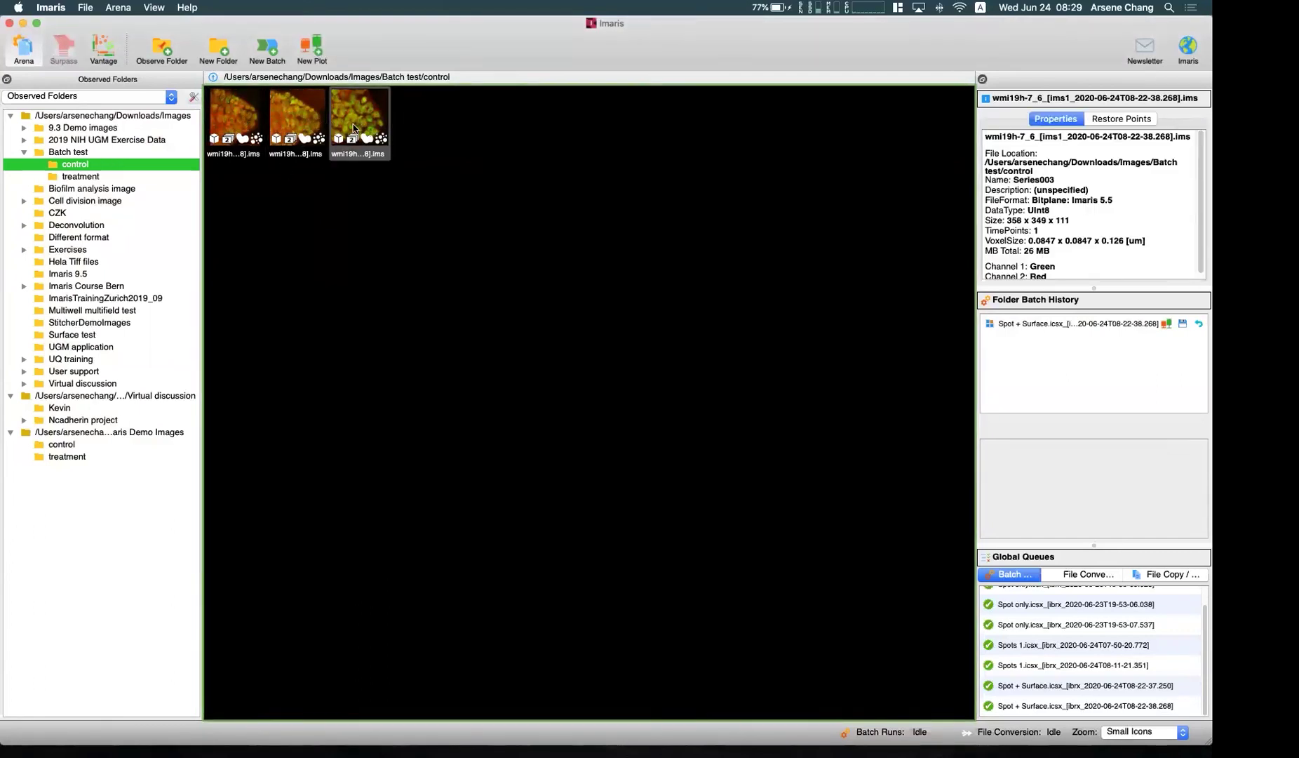
# View the control folder's Spot + Surface batch results in a Vantage plot and return to the Arena
pyautogui.click(242, 133)
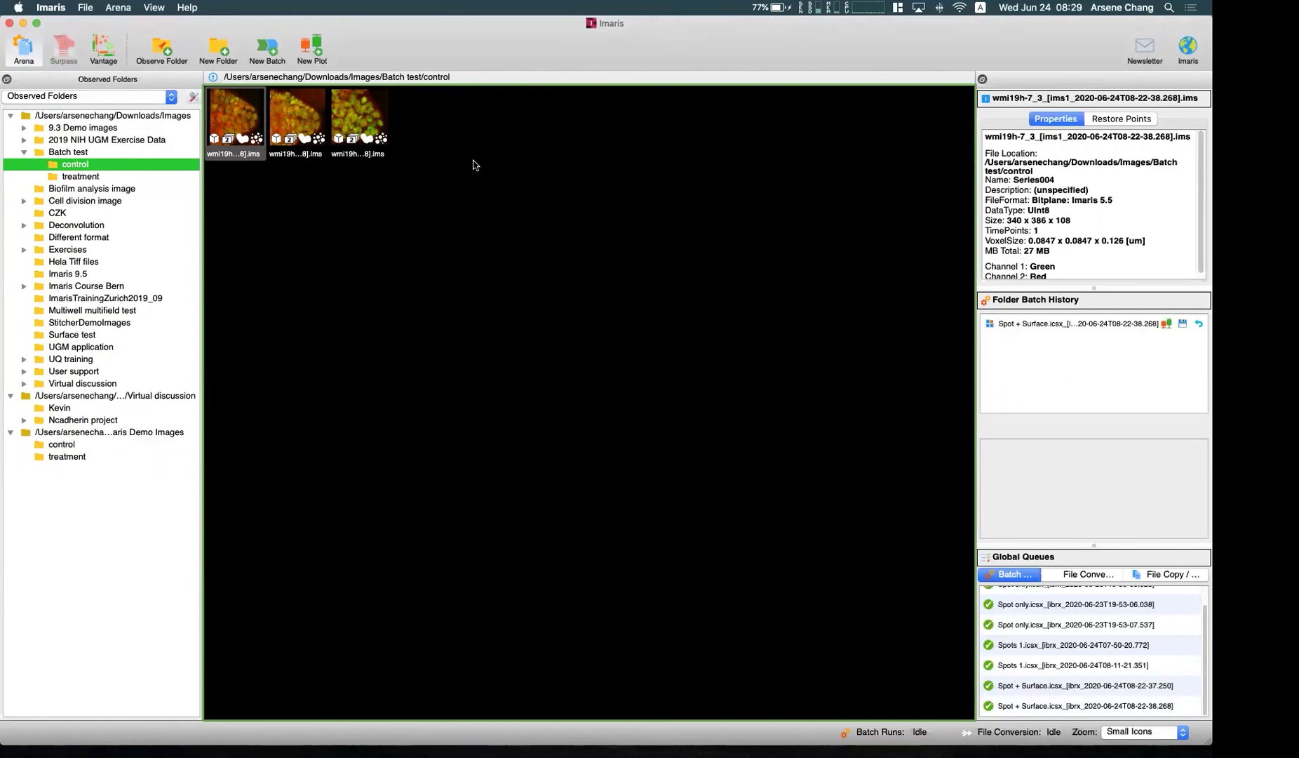
pyautogui.click(1179, 327)
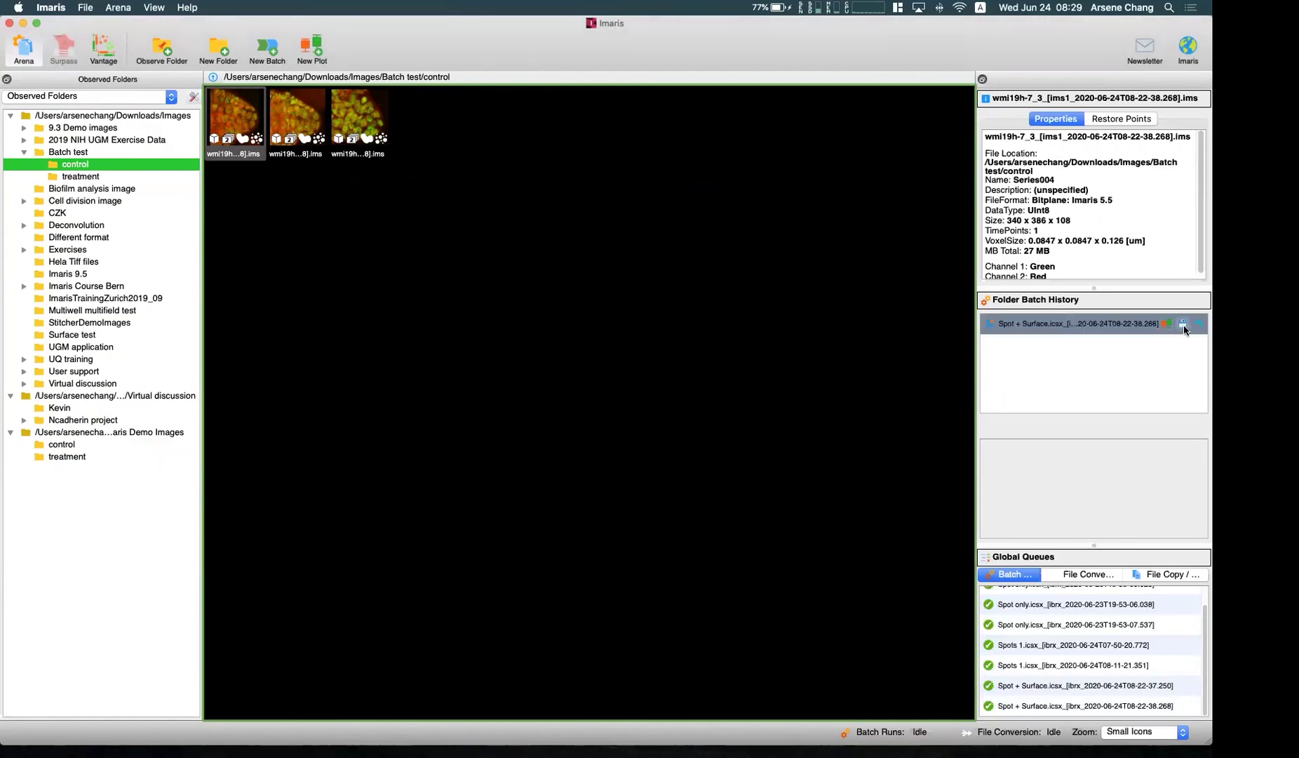
pyautogui.click(1175, 327)
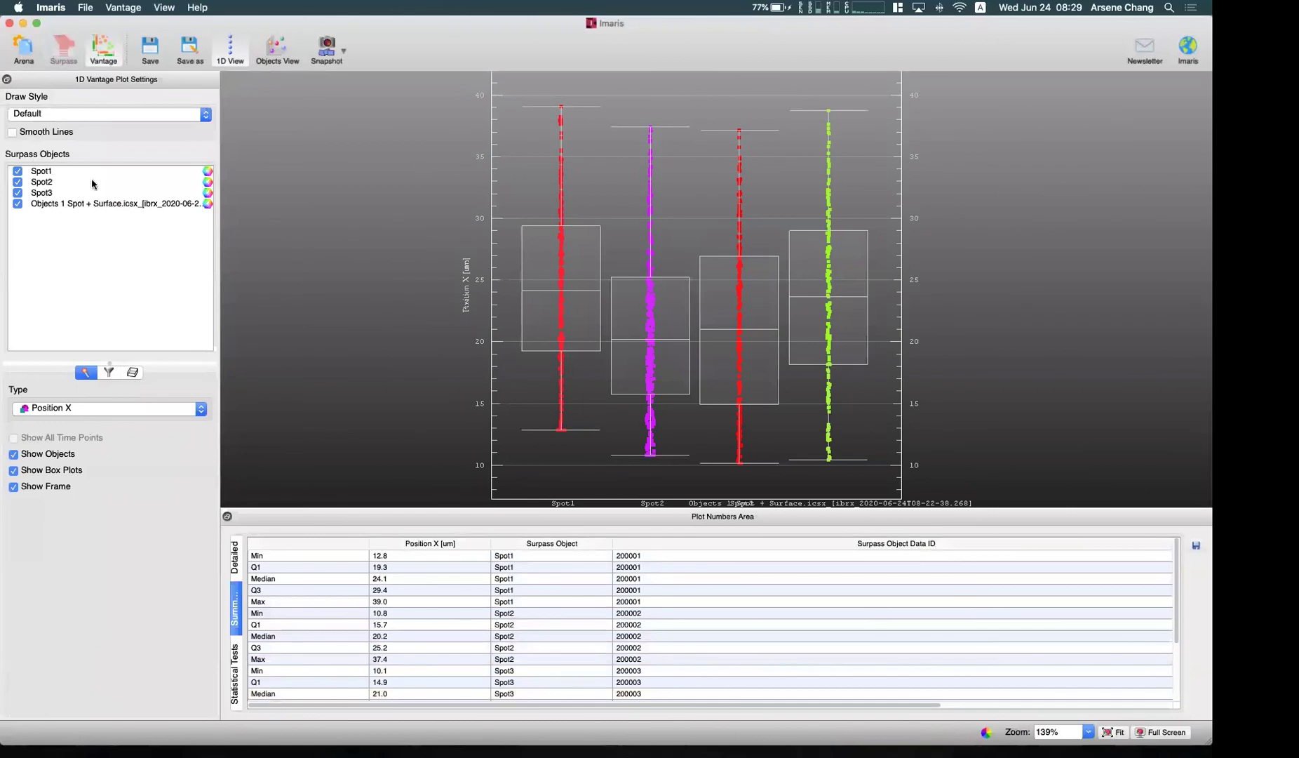
pyautogui.click(24, 47)
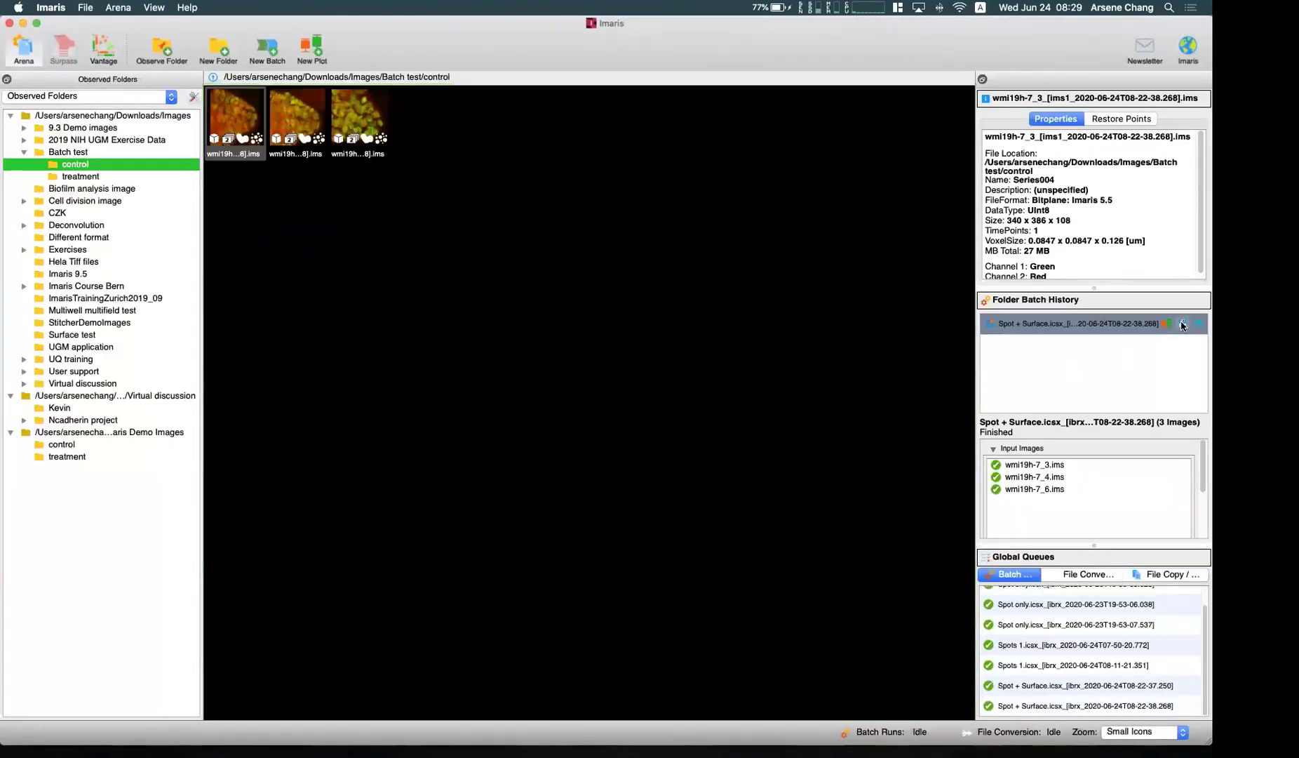
# Export the control folder's Spot + Surface batch statistics to the Desktop as comma separated values
pyautogui.click(1182, 327)
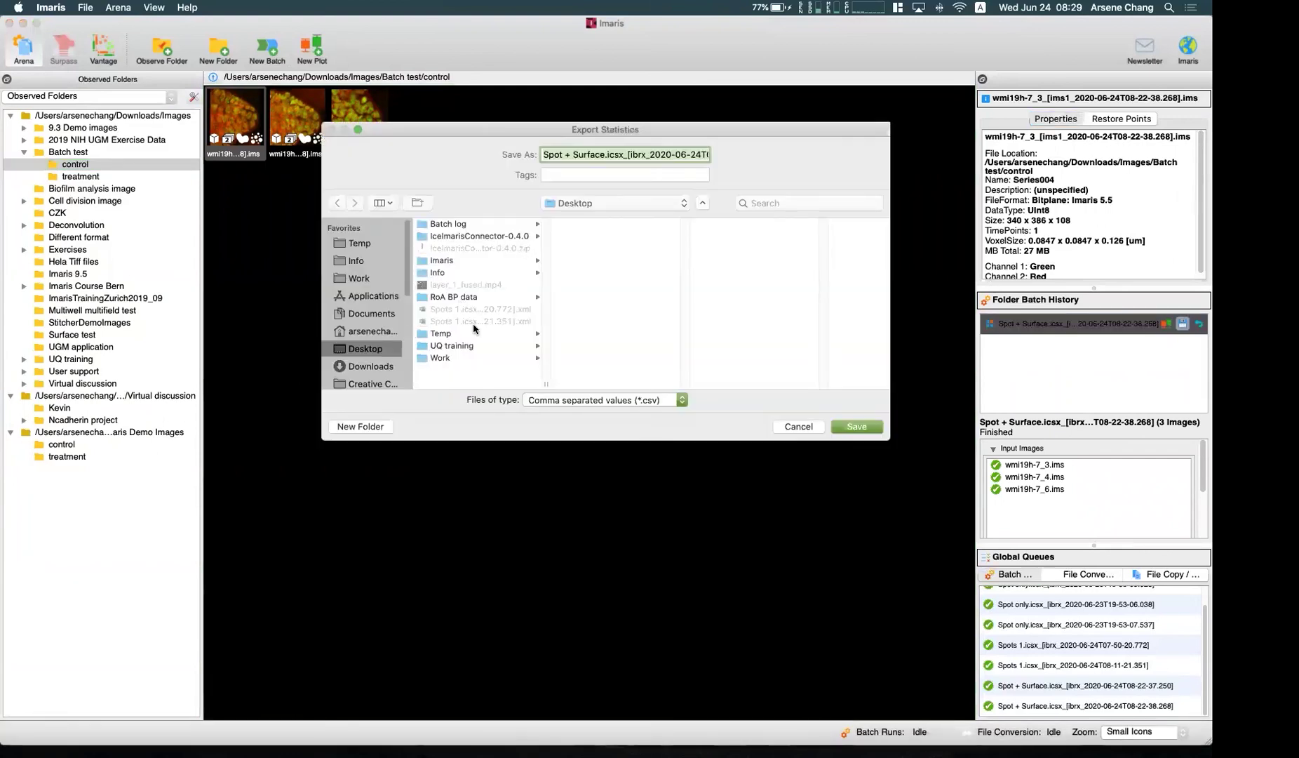
pyautogui.click(857, 427)
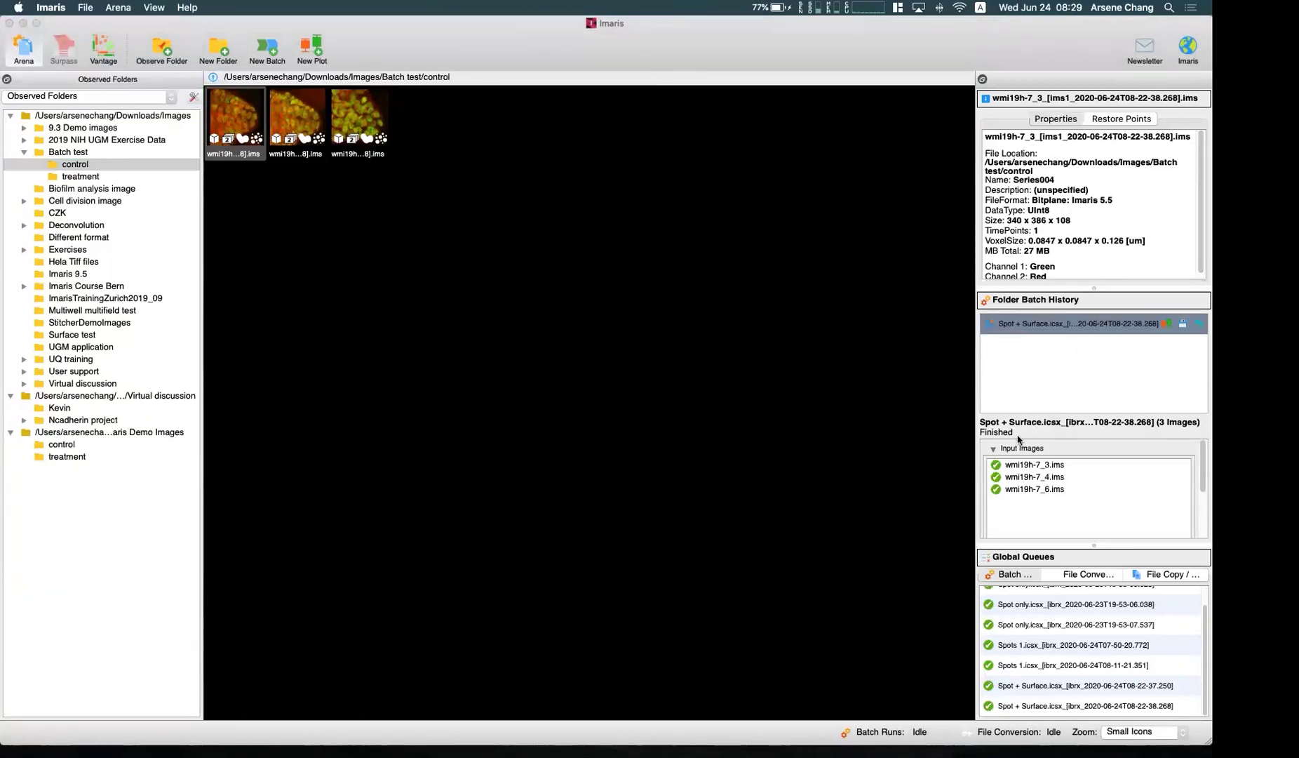
pyautogui.click(830, 334)
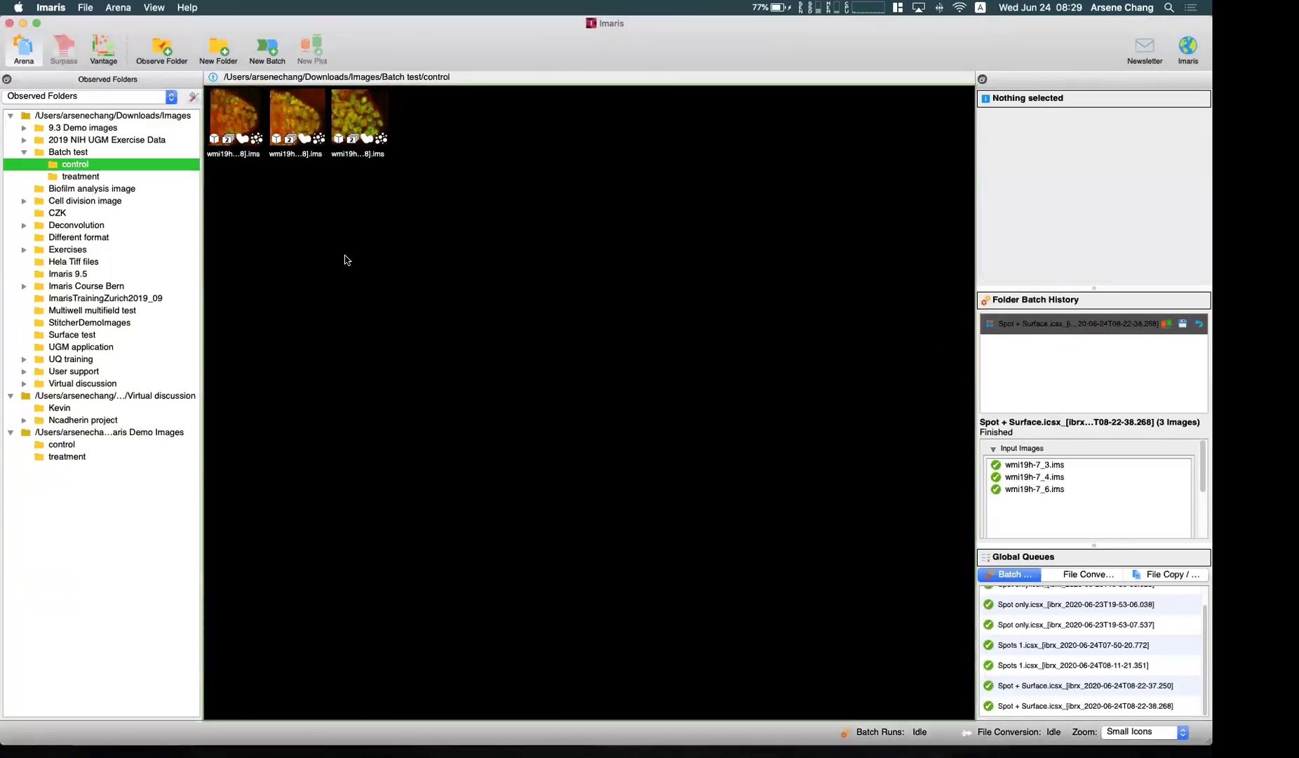
pyautogui.click(19, 334)
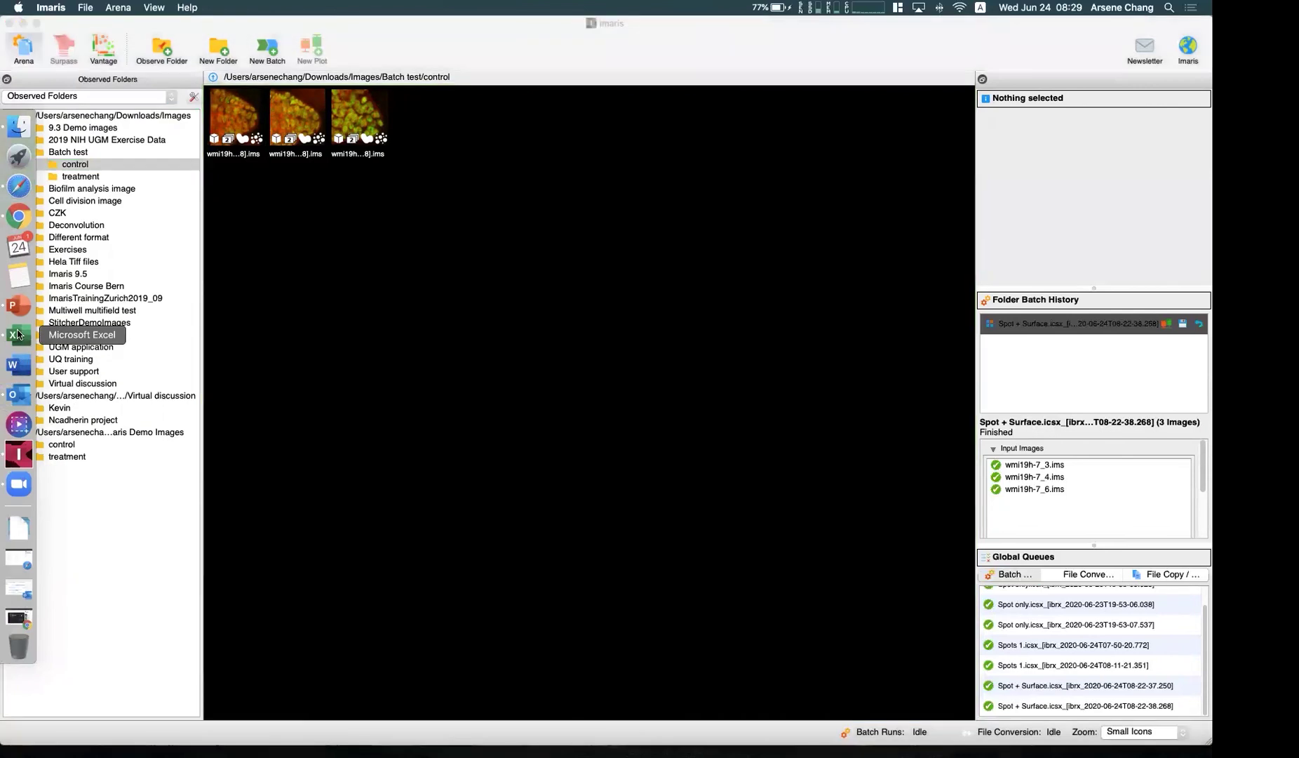
pyautogui.press('Escape')
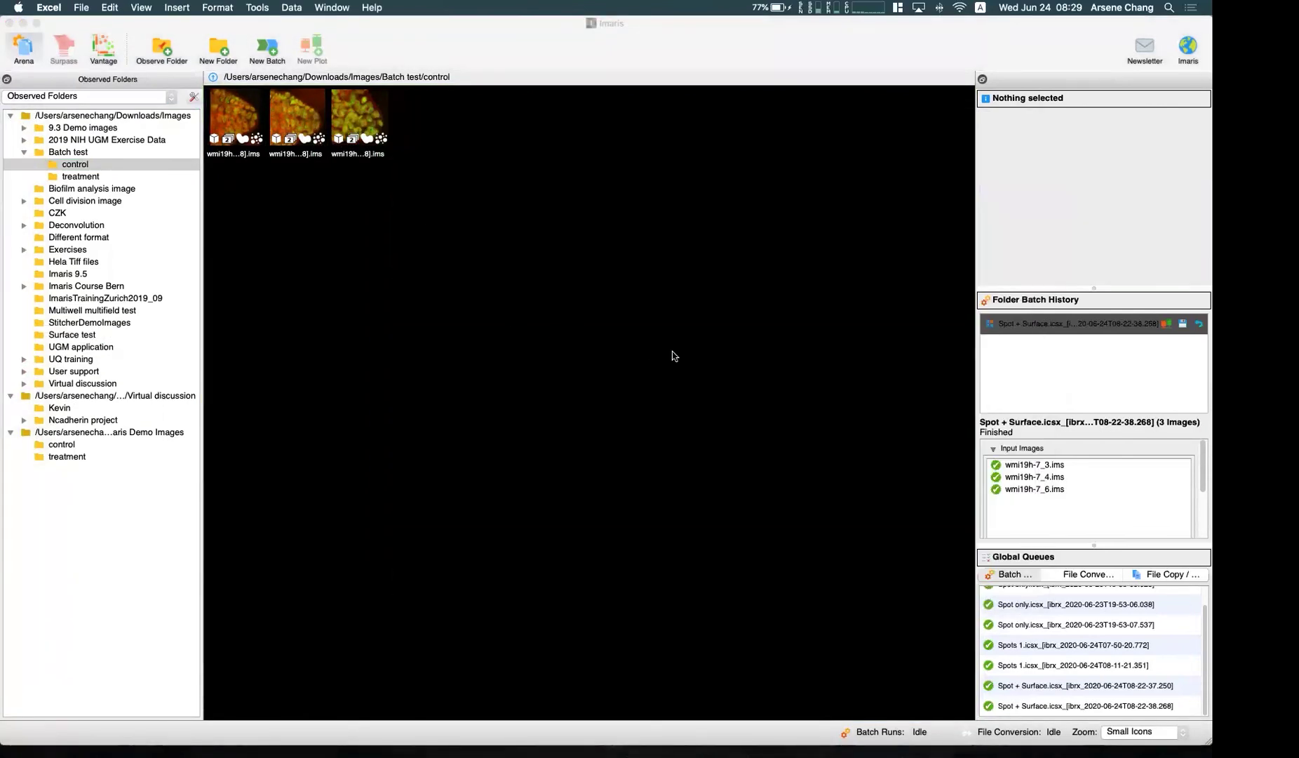
pyautogui.click(673, 356)
# Export the control folder's batch statistics to the Desktop in Microsoft Excel XML format under the file name Test
pyautogui.click(1183, 324)
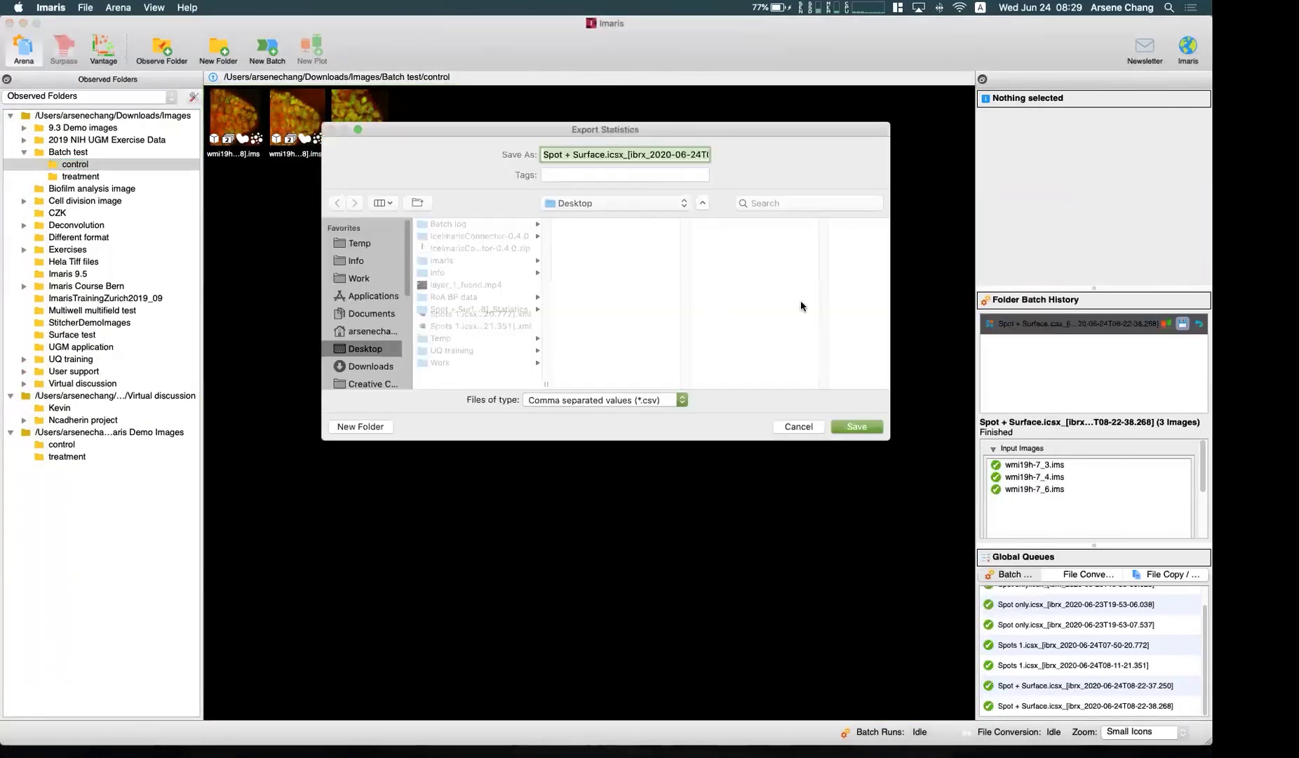
pyautogui.click(707, 155)
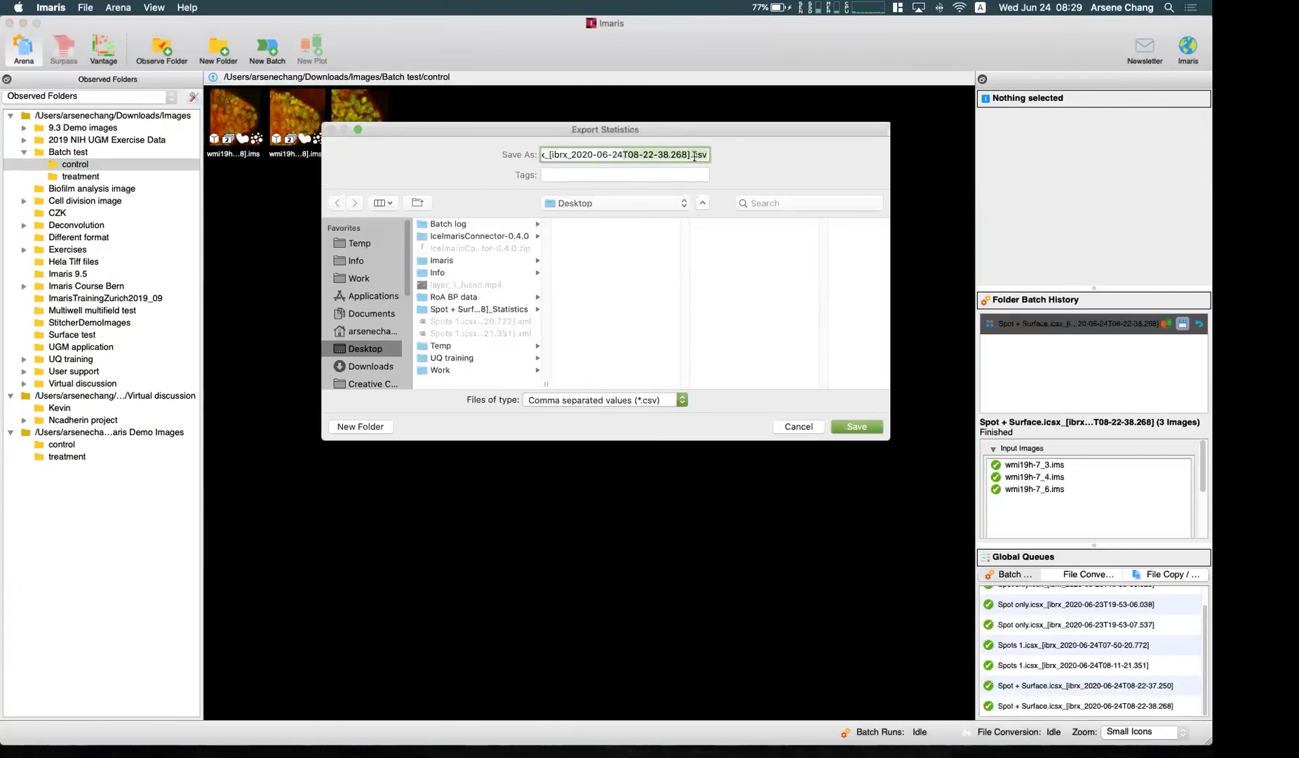
pyautogui.click(659, 400)
pyautogui.click(639, 429)
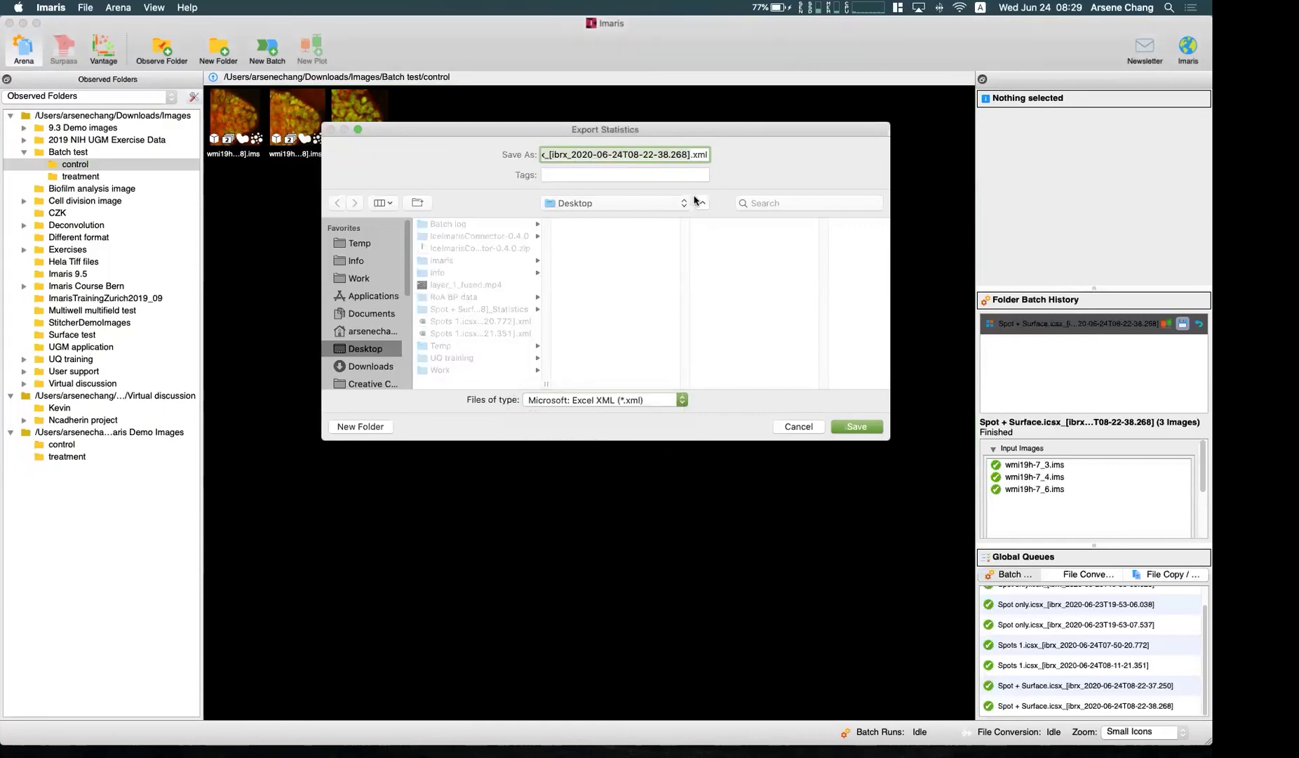
pyautogui.write('TEst')
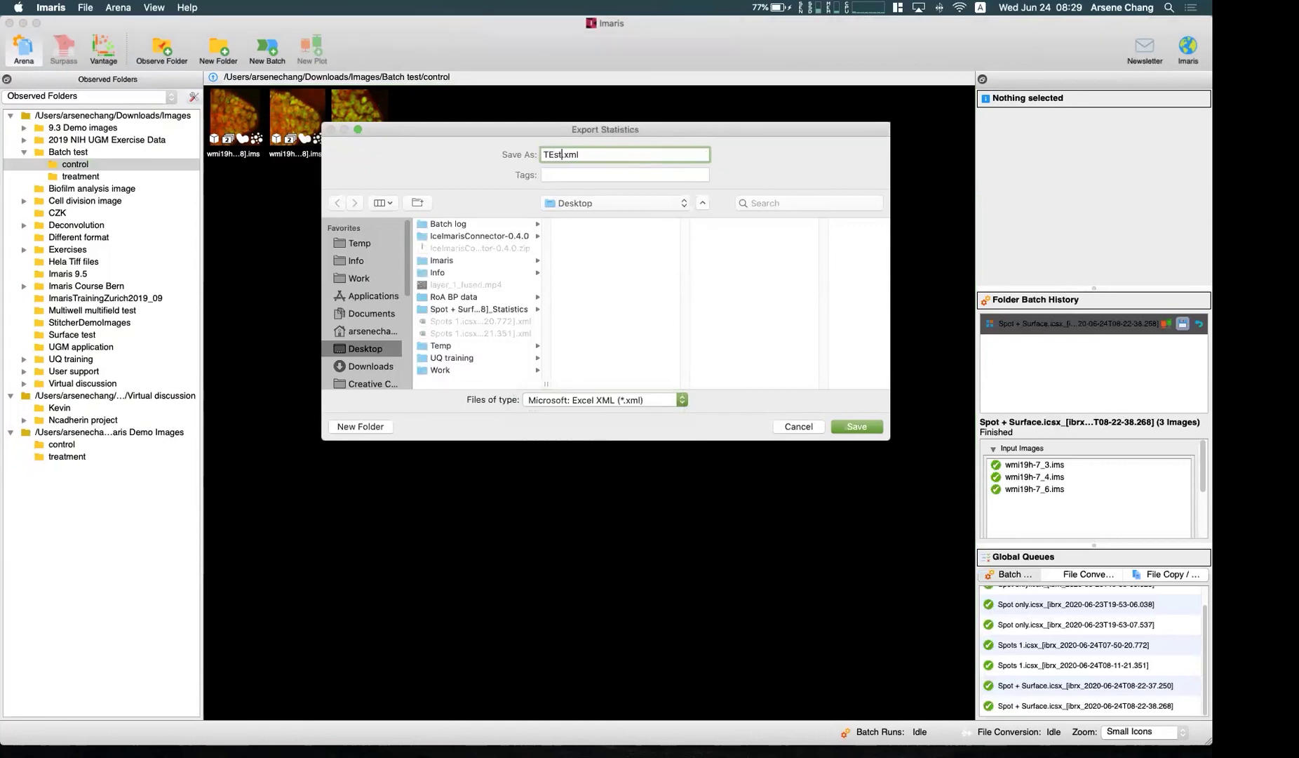
pyautogui.press('BackSpace')
pyautogui.press('BackSpace')
pyautogui.press('BackSpace')
pyautogui.write('est')
pyautogui.click(857, 425)
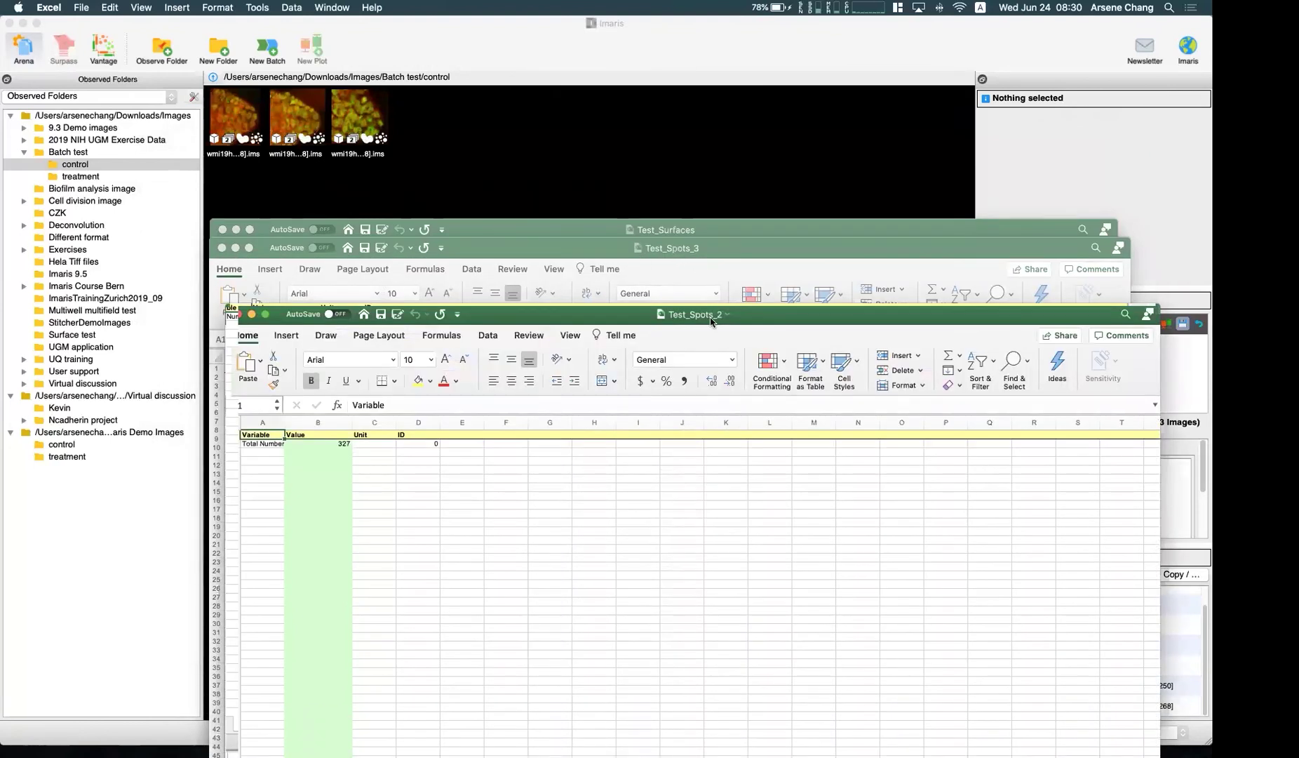
# Look through the exported Test_Spots and Test_Surfaces workbooks in Excel, close them and return to Imaris
pyautogui.click(593, 245)
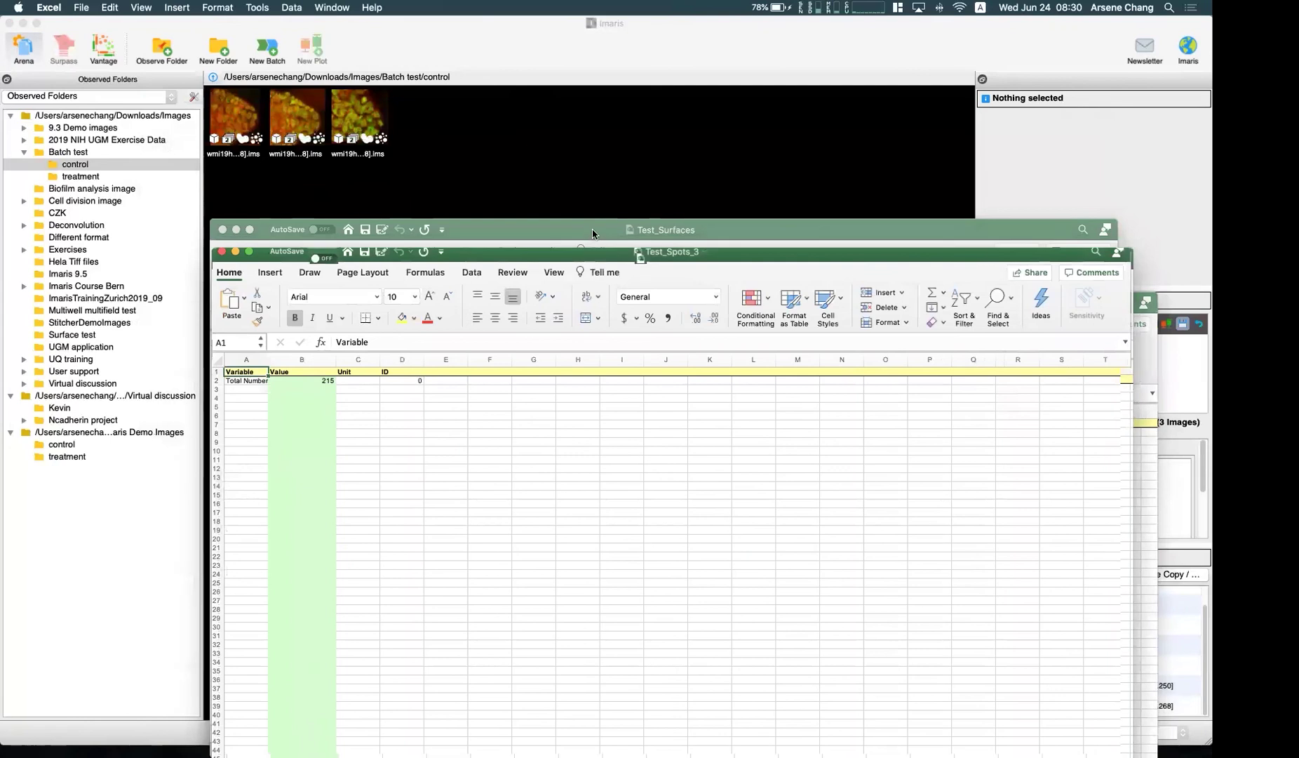
pyautogui.click(593, 233)
pyautogui.click(236, 230)
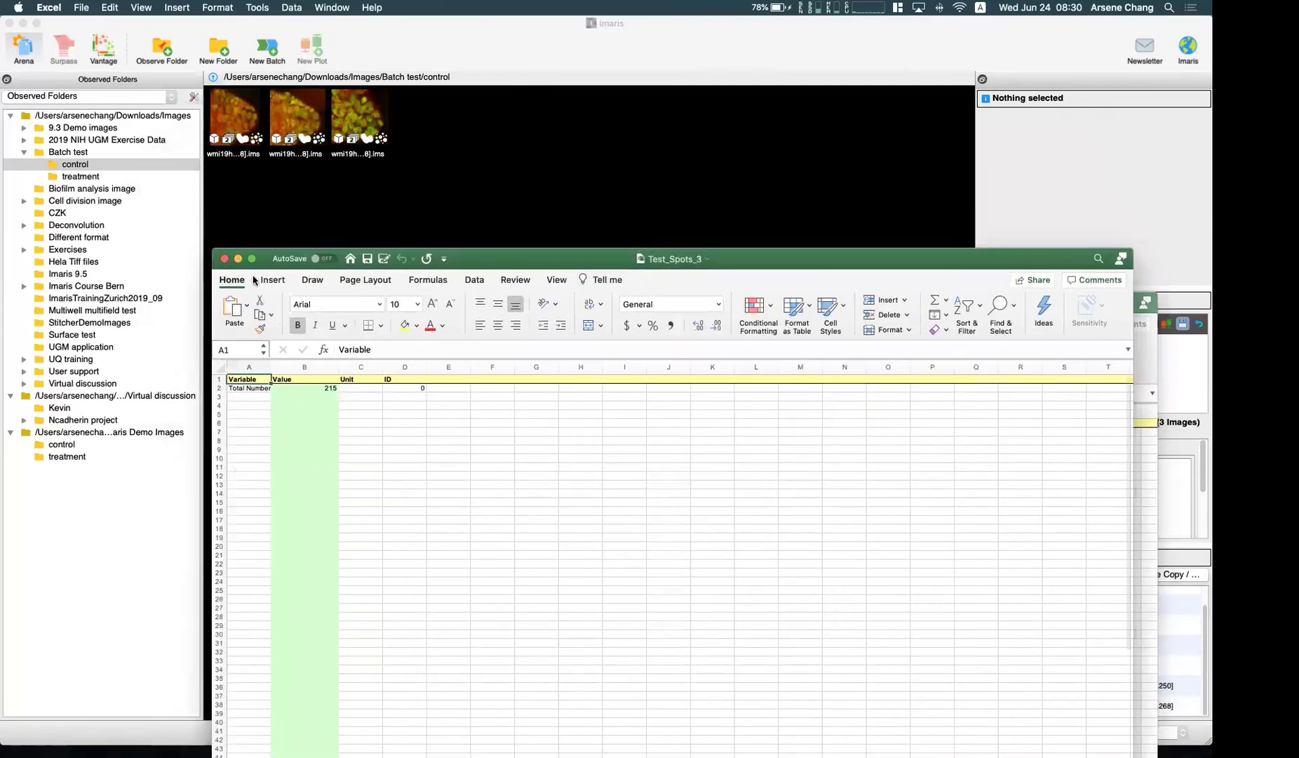
pyautogui.press('cmd+w')
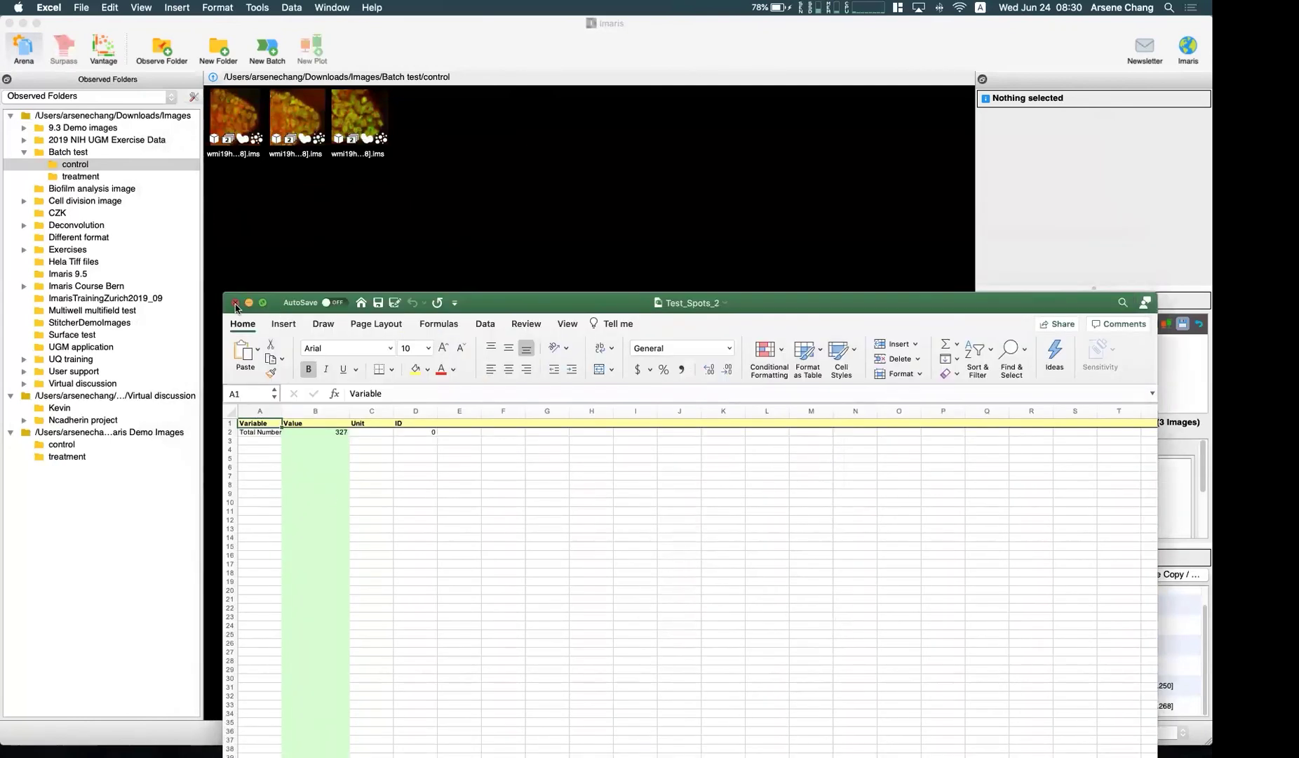
pyautogui.click(236, 303)
pyautogui.click(144, 90)
pyautogui.click(350, 222)
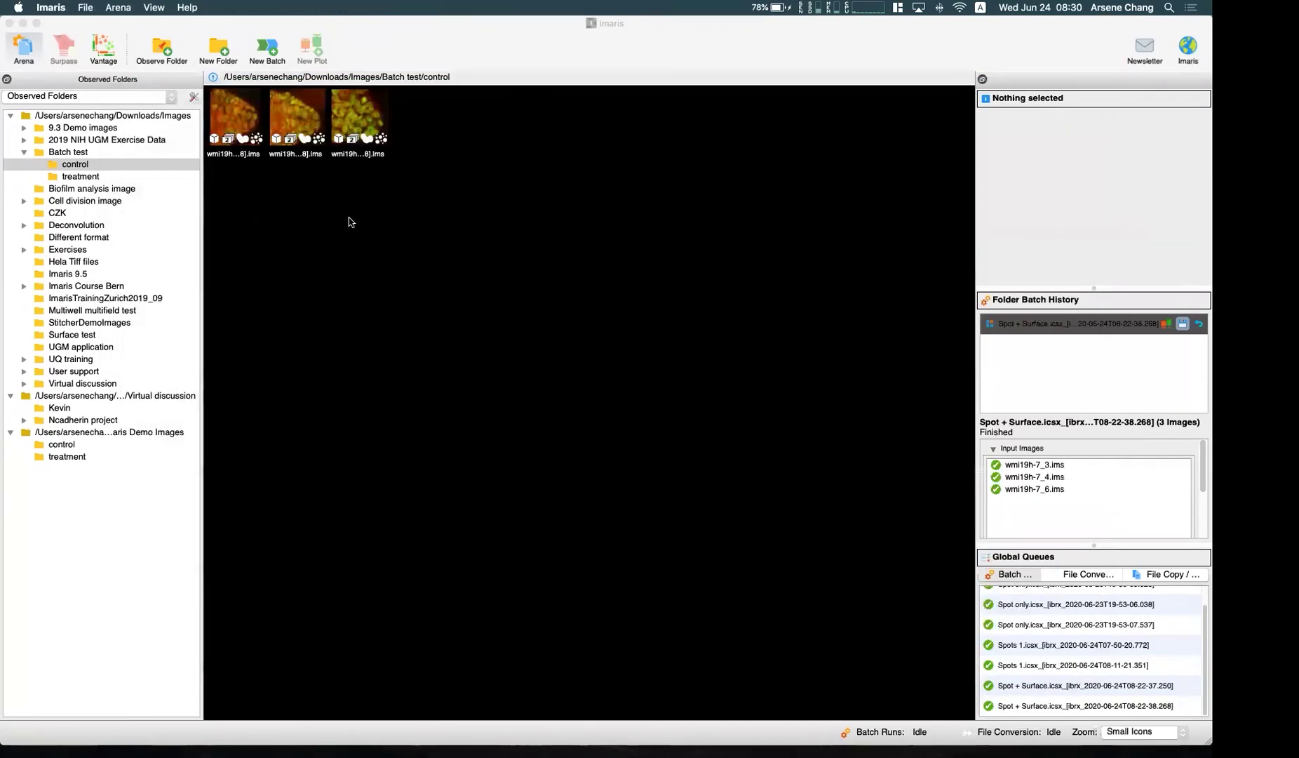
# Review the control and treatment images, view the wmi19h-7_3 image in 3D and return to the Arena
pyautogui.click(255, 124)
pyautogui.click(370, 117)
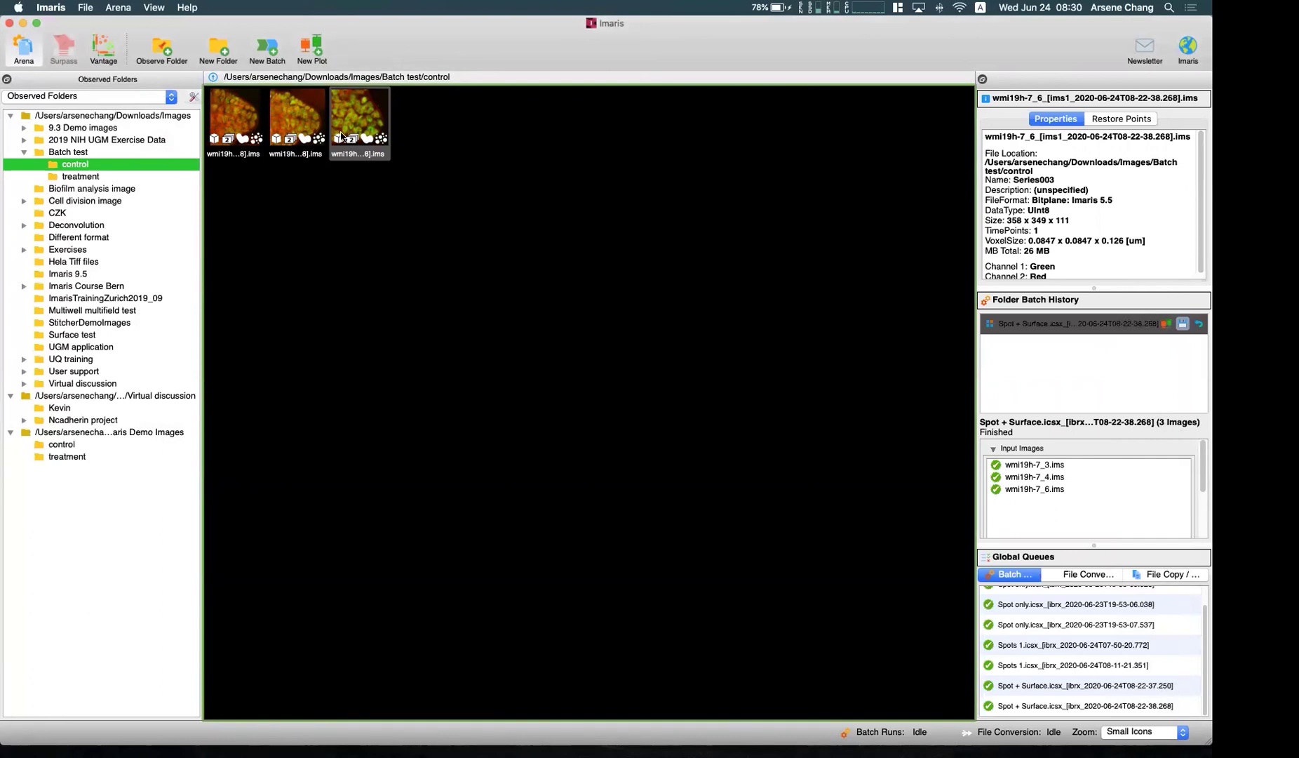
pyautogui.click(324, 216)
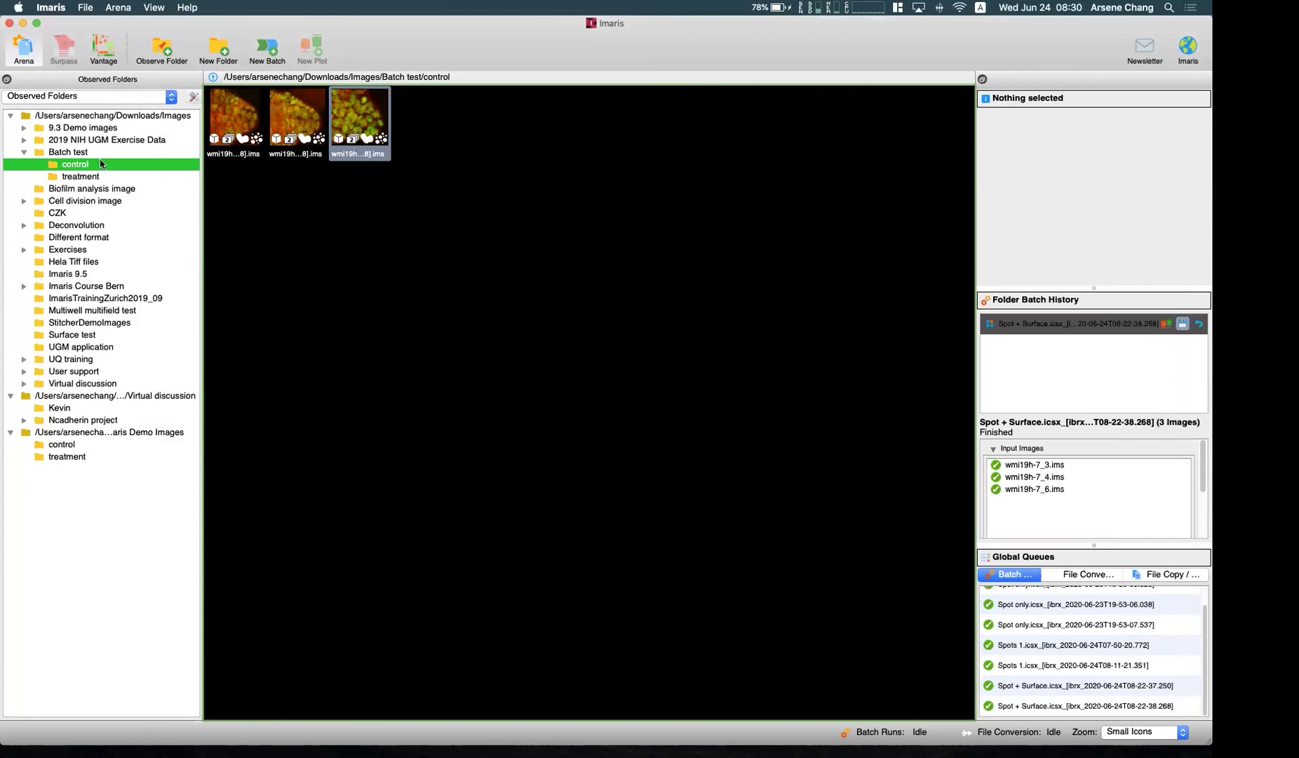
pyautogui.click(91, 177)
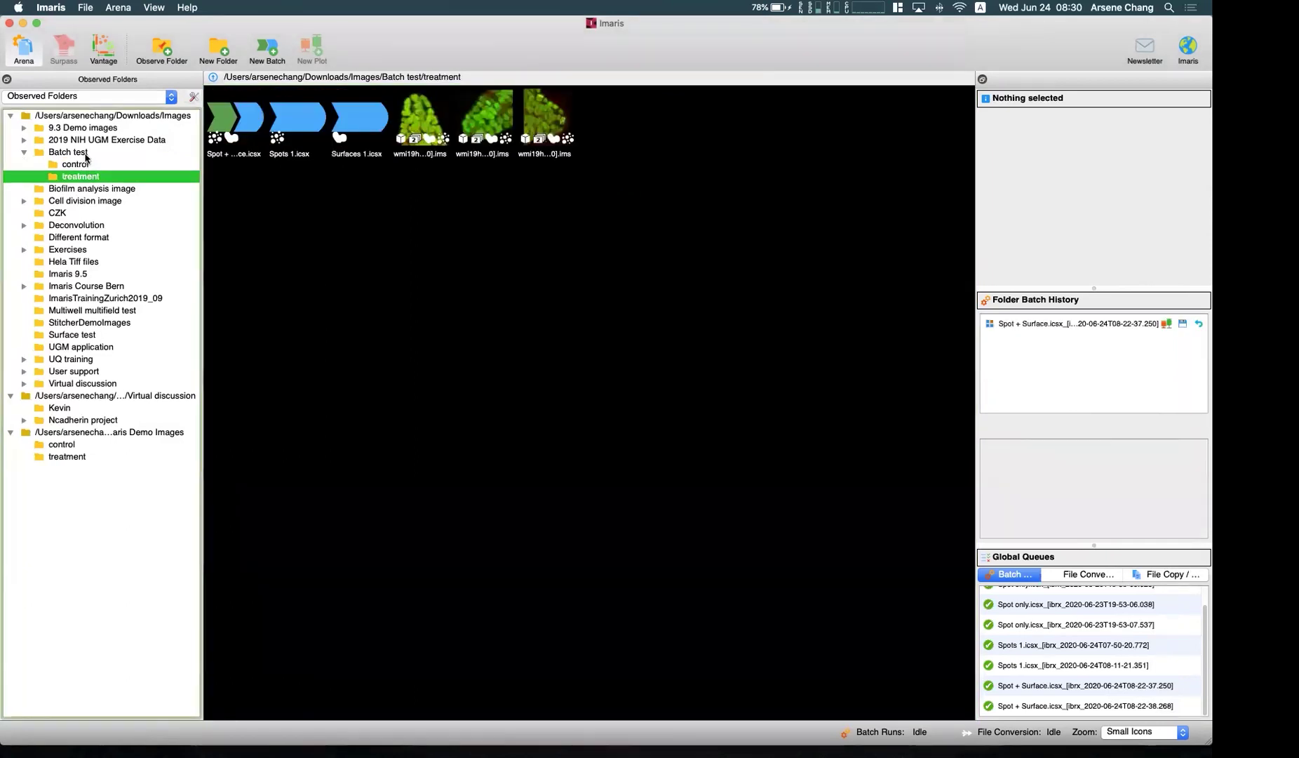
pyautogui.click(81, 164)
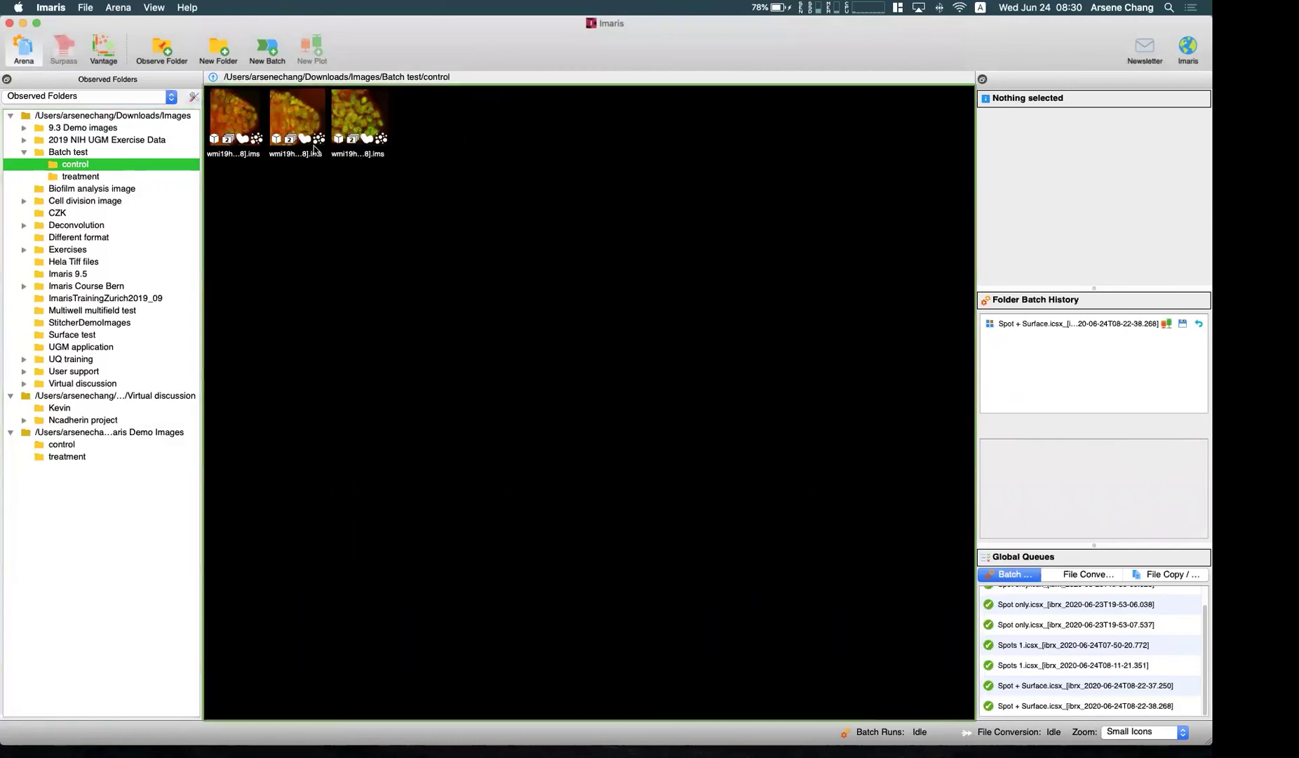
pyautogui.doubleClick(229, 129)
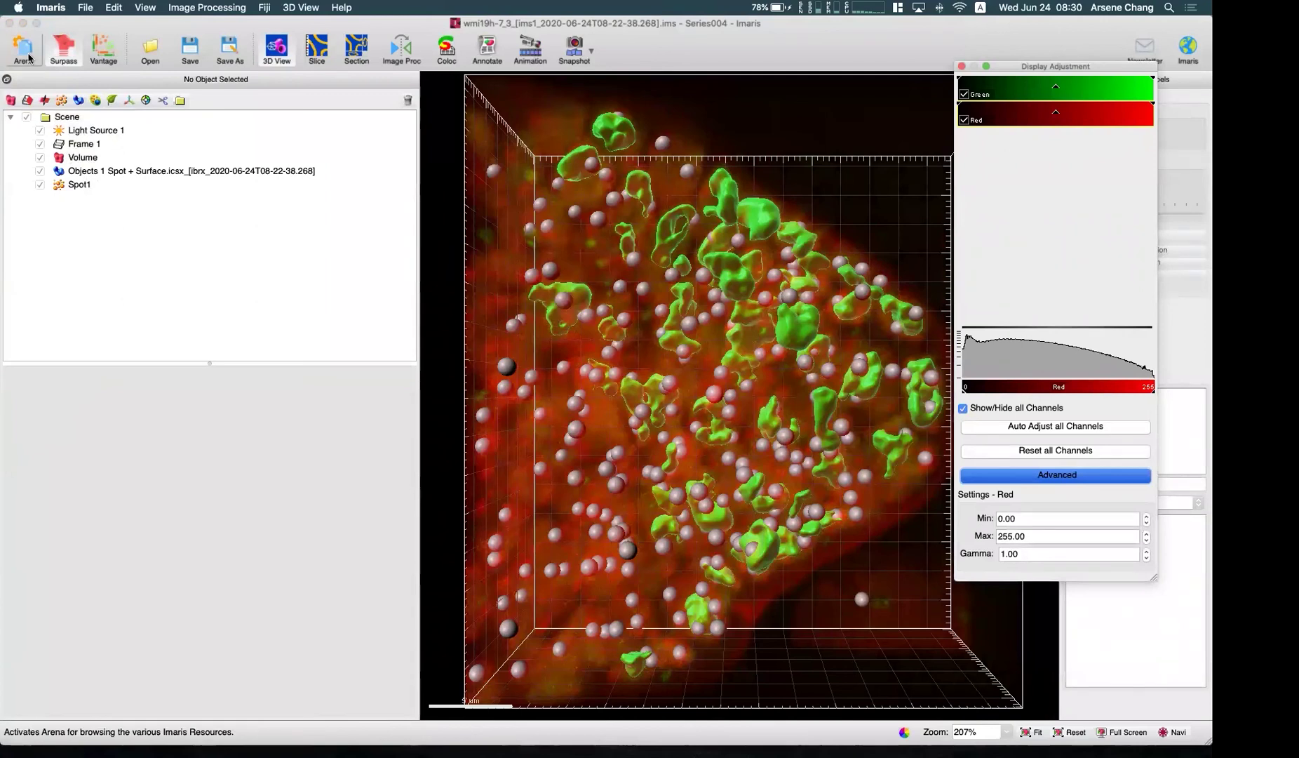
pyautogui.click(24, 47)
# Look through the Batch test folder and its subfolders, and preview the Spot + Surface.icsx pipeline in the treatment folder
pyautogui.click(382, 175)
pyautogui.click(87, 152)
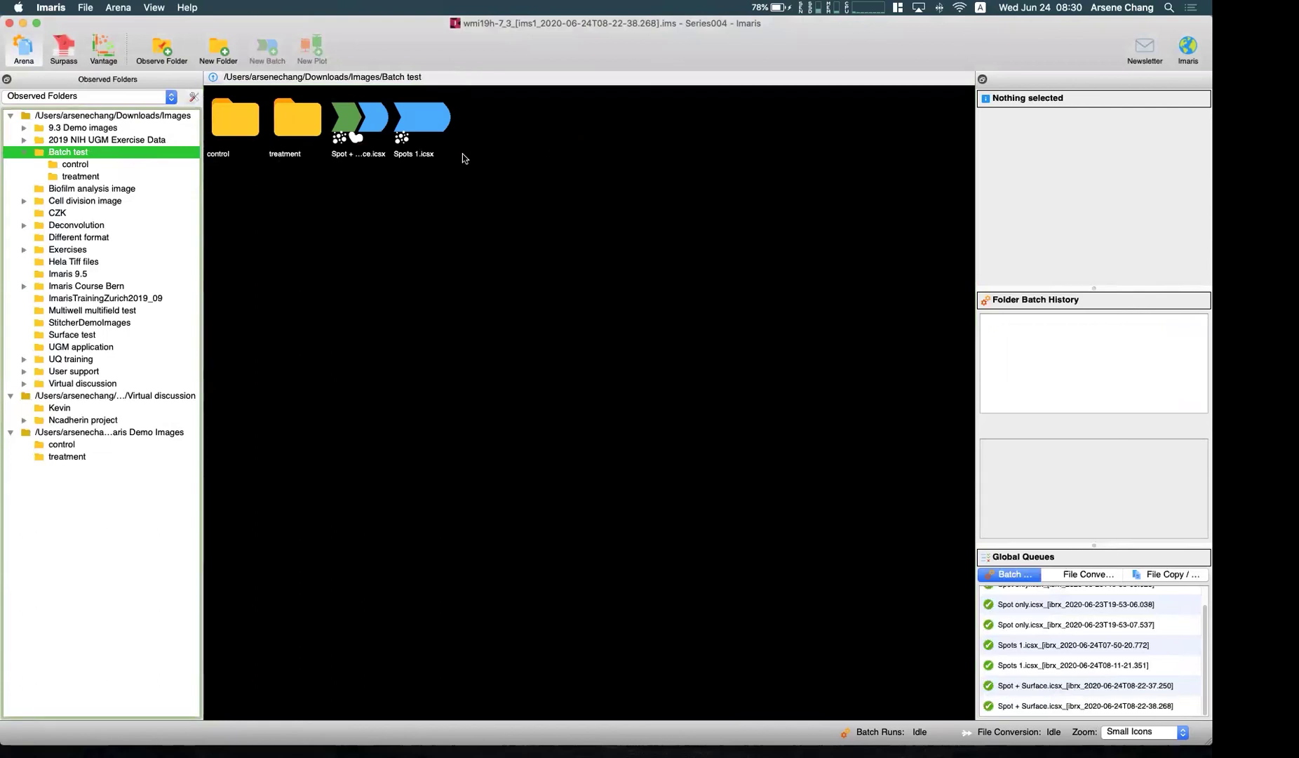
pyautogui.click(99, 166)
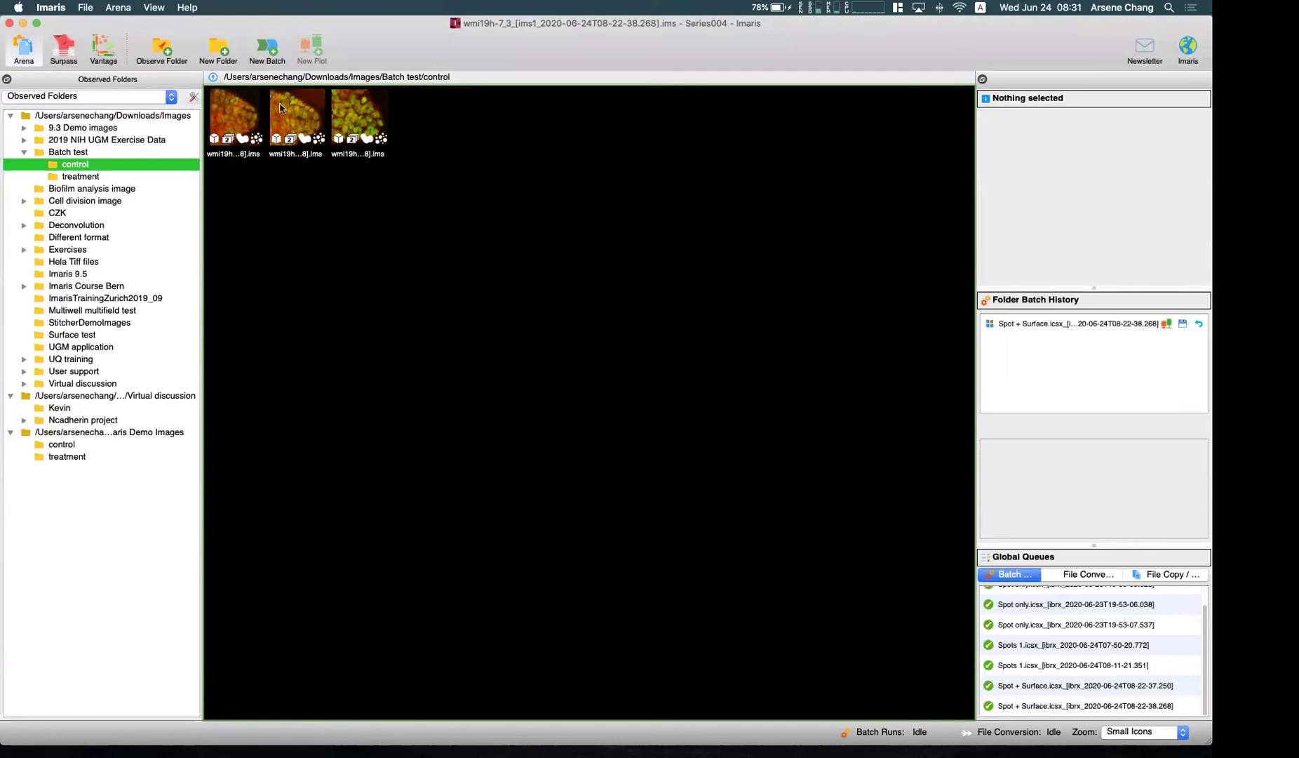
pyautogui.click(111, 188)
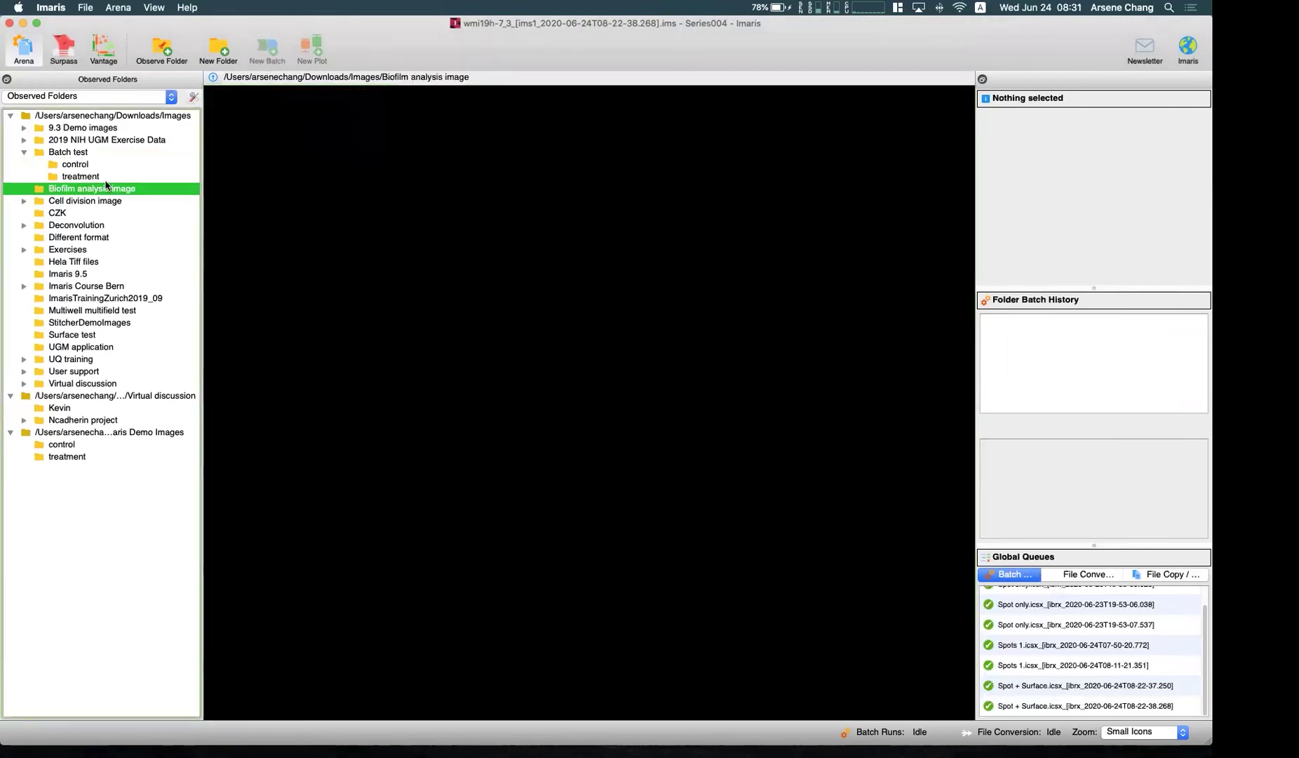
pyautogui.click(105, 177)
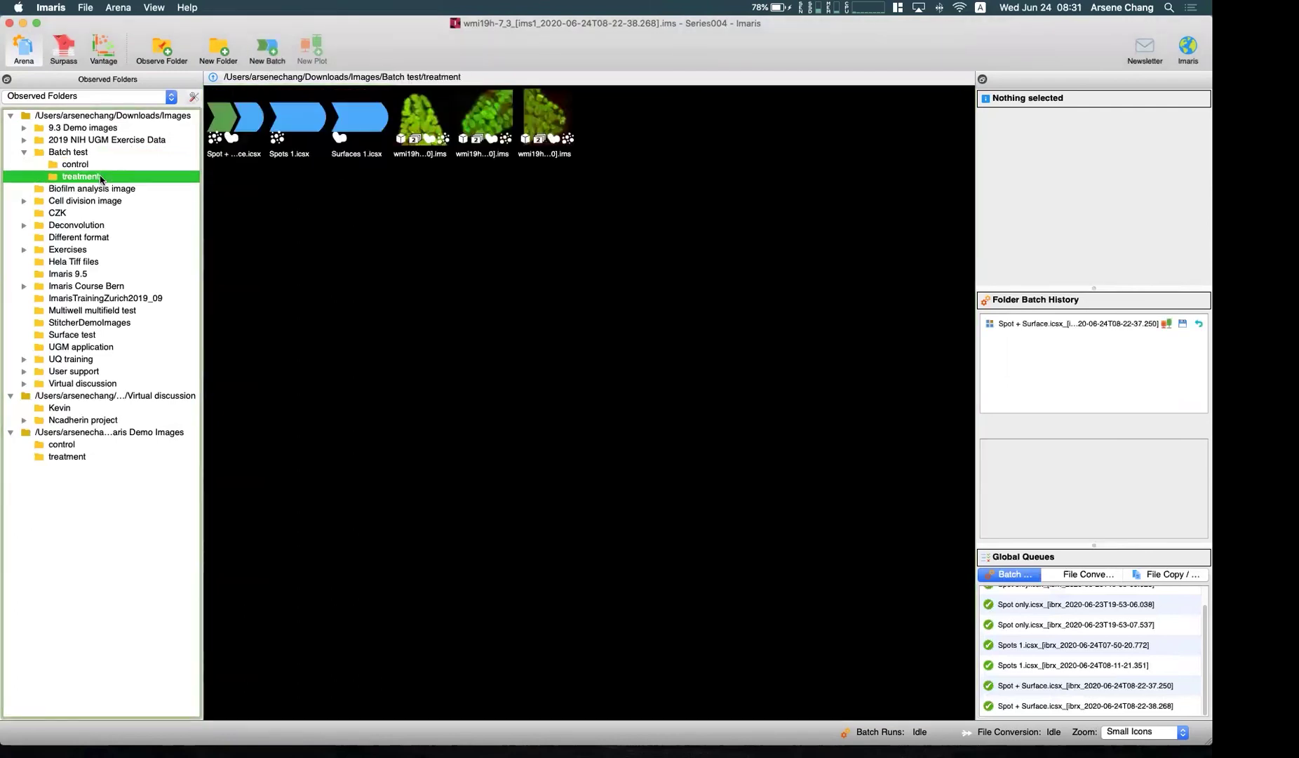
pyautogui.click(420, 134)
pyautogui.click(344, 123)
pyautogui.click(258, 134)
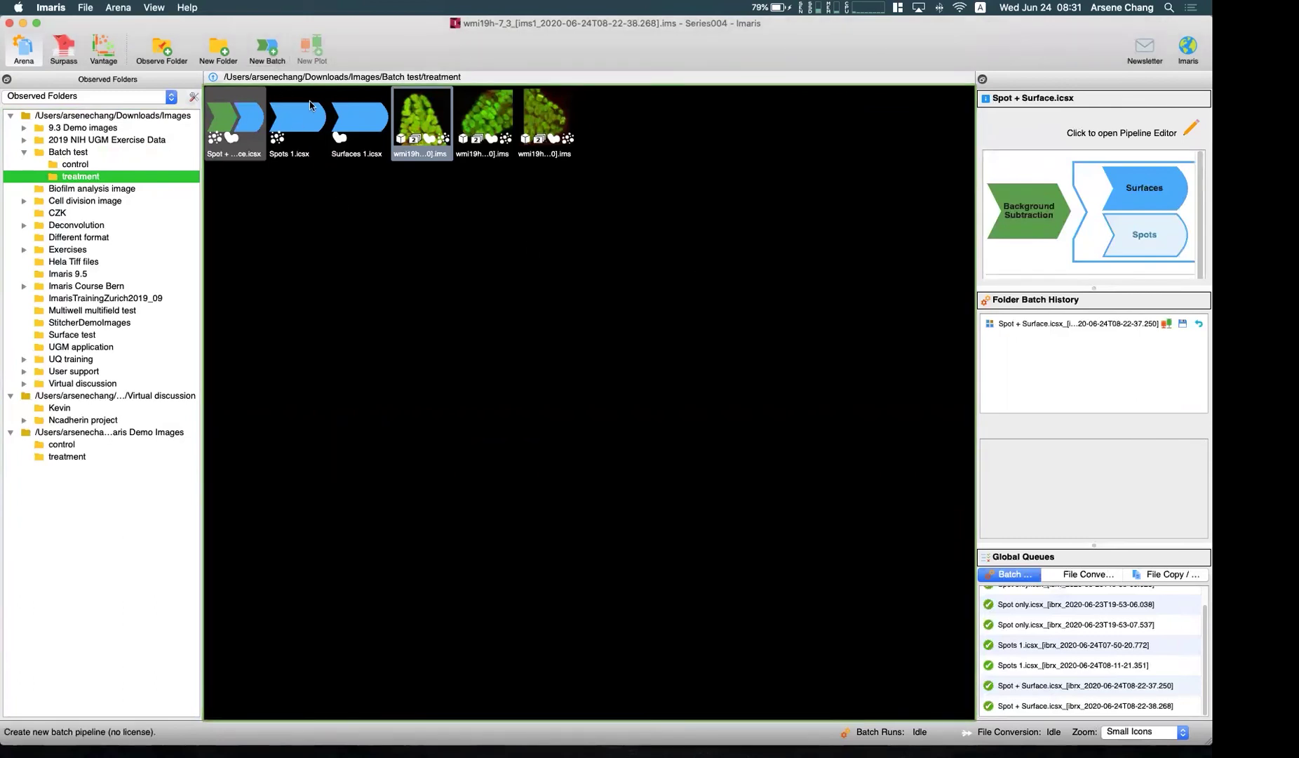
# Examine the image processing commands and object detection stage of a new batch for the wmi19h-2-2 image, and cancel the setup
pyautogui.click(443, 122)
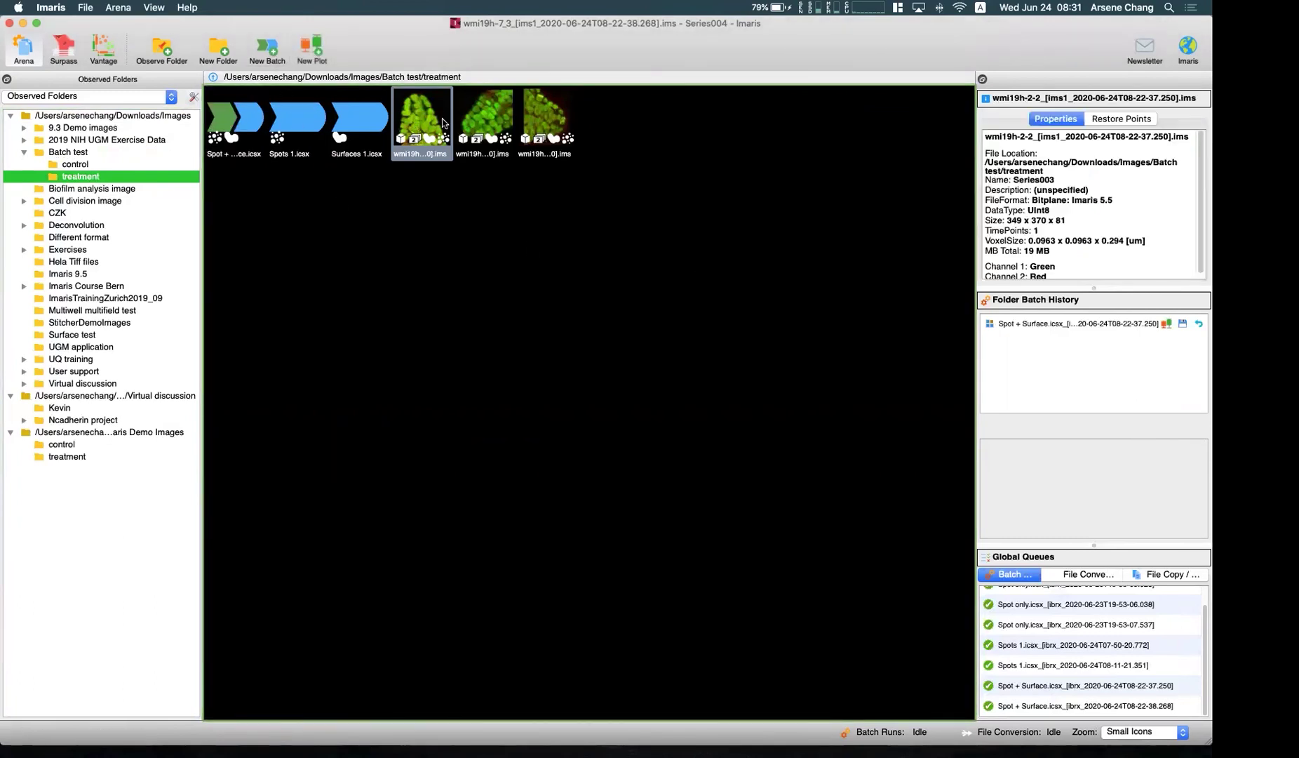
pyautogui.click(274, 56)
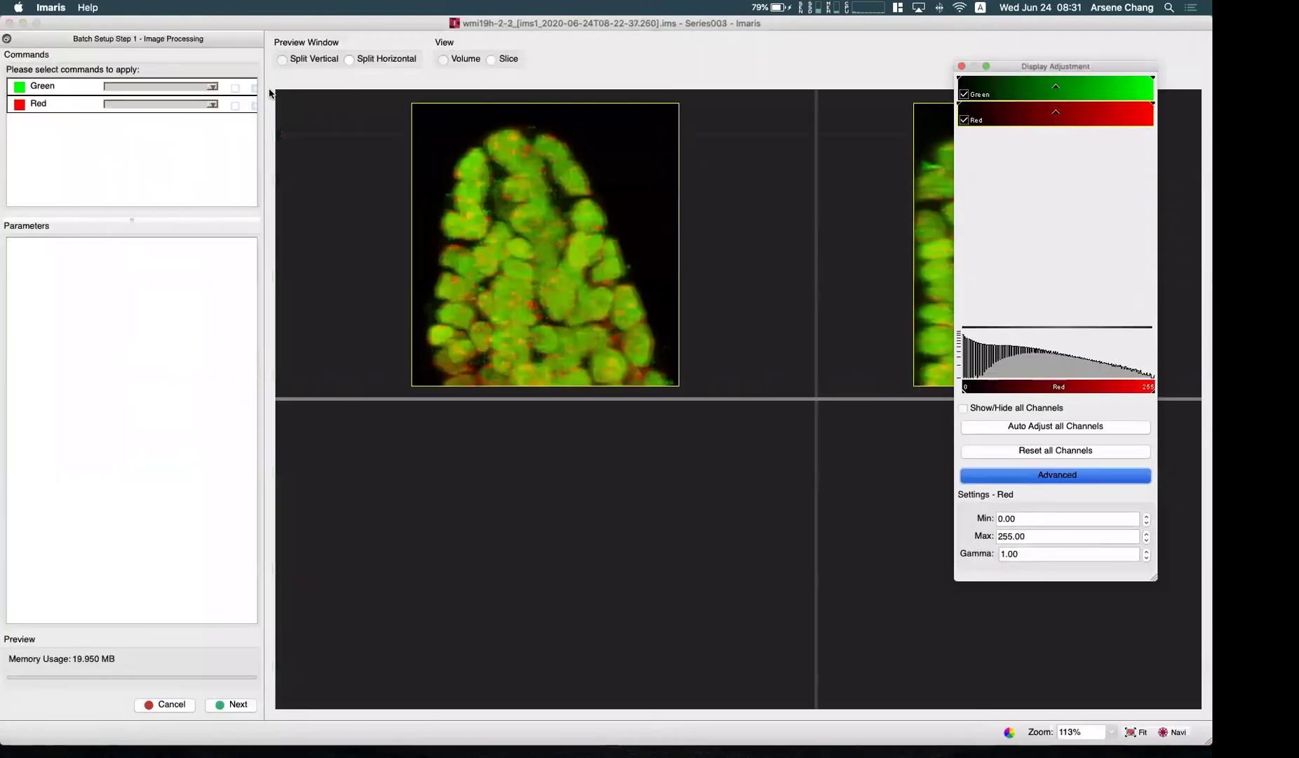
pyautogui.click(213, 88)
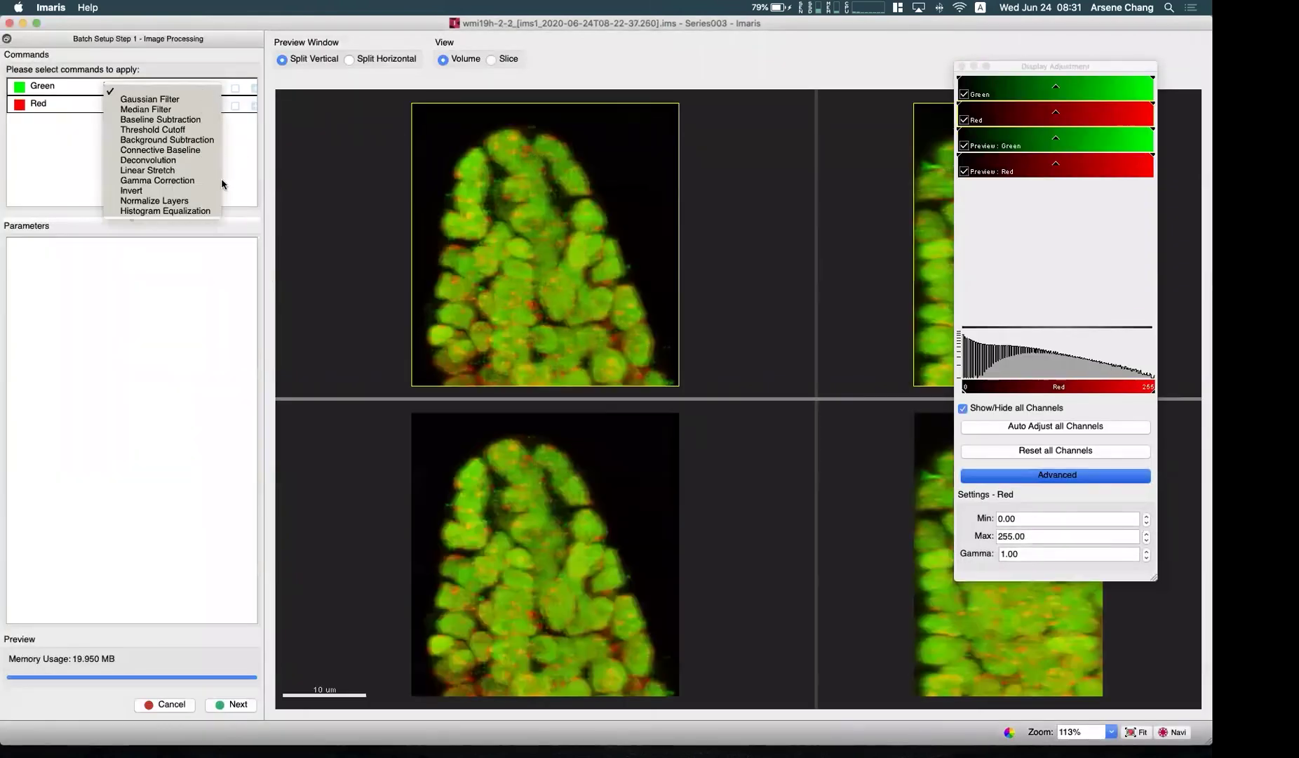
pyautogui.click(137, 388)
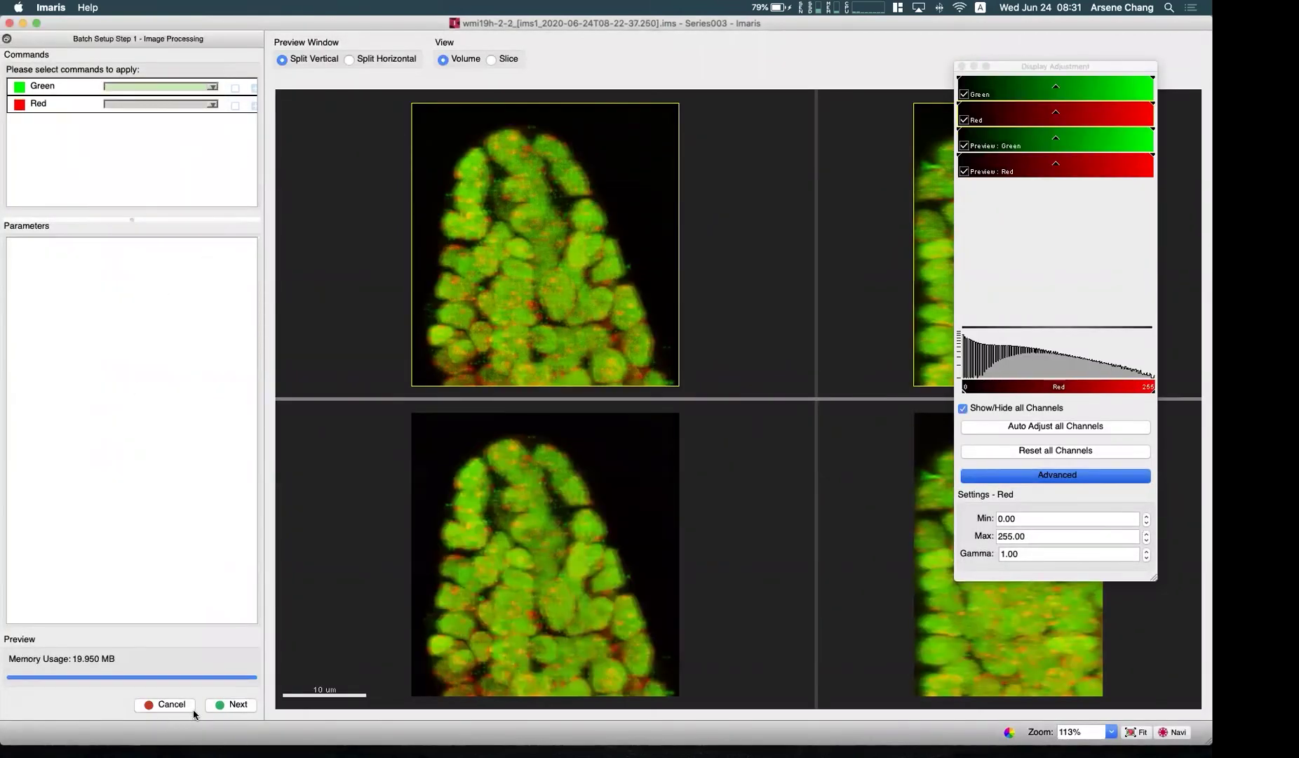
pyautogui.click(223, 706)
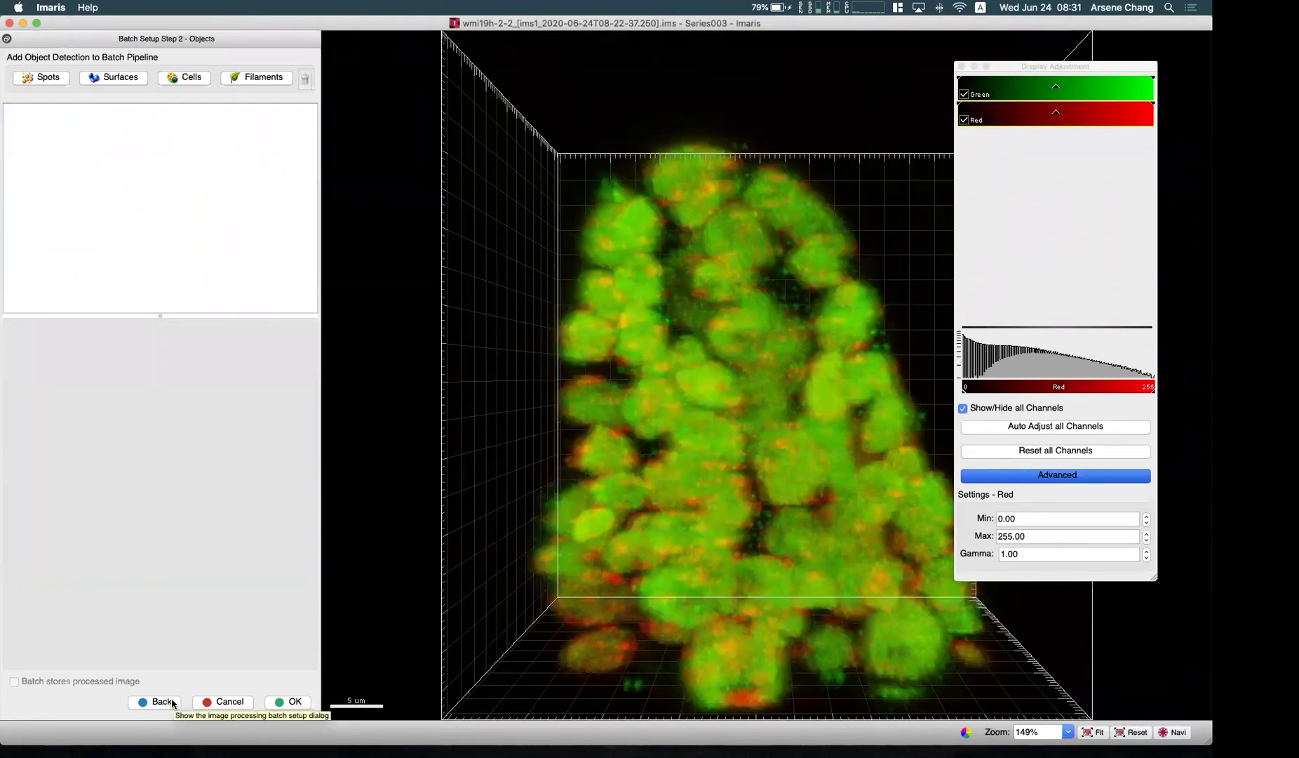
pyautogui.click(224, 702)
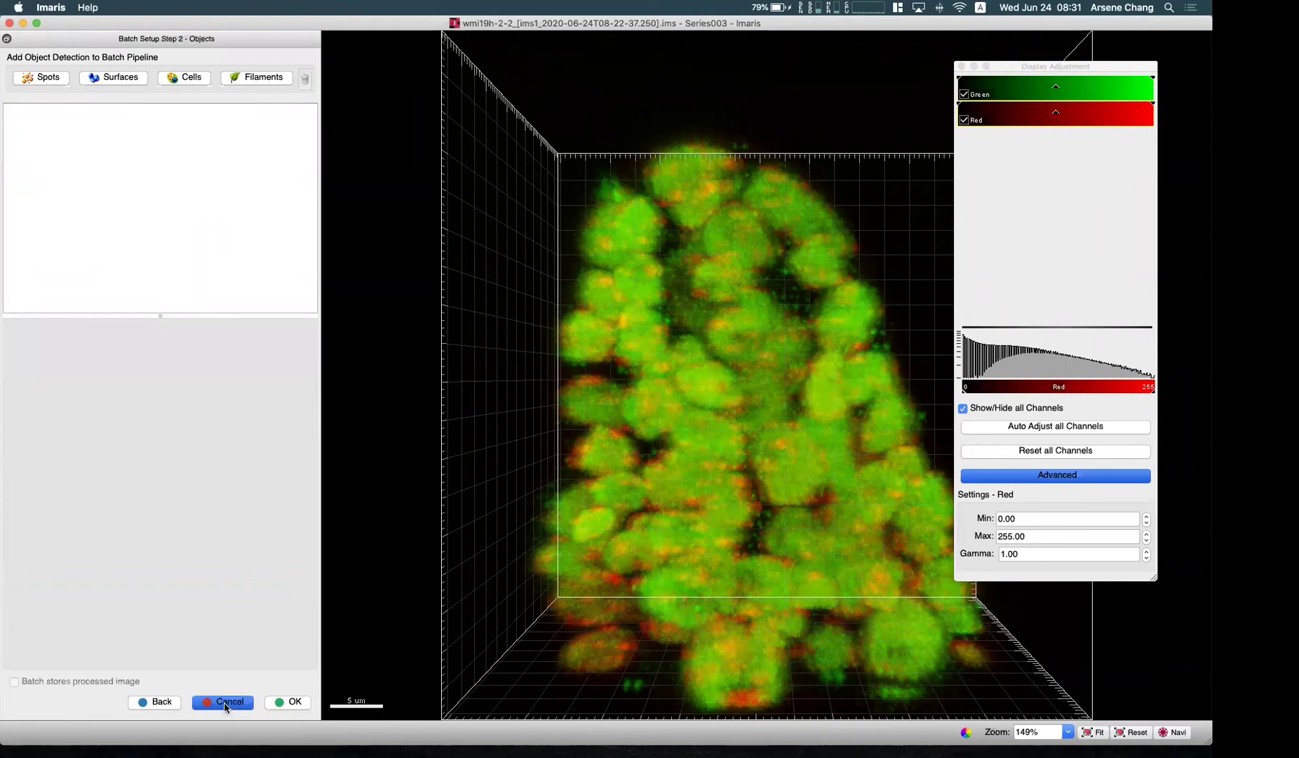